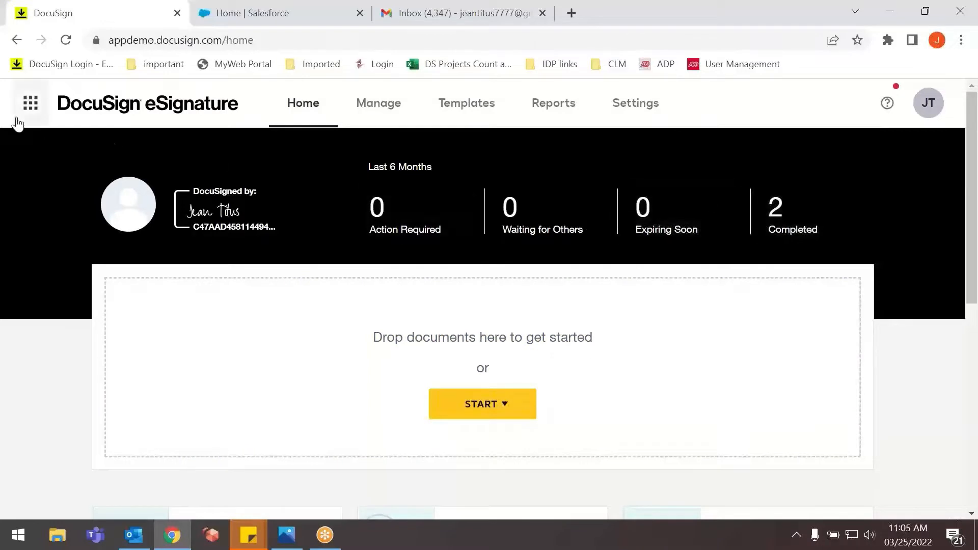
Switch from DocuSign eSignature to DocuSign CLM.
click(29, 103)
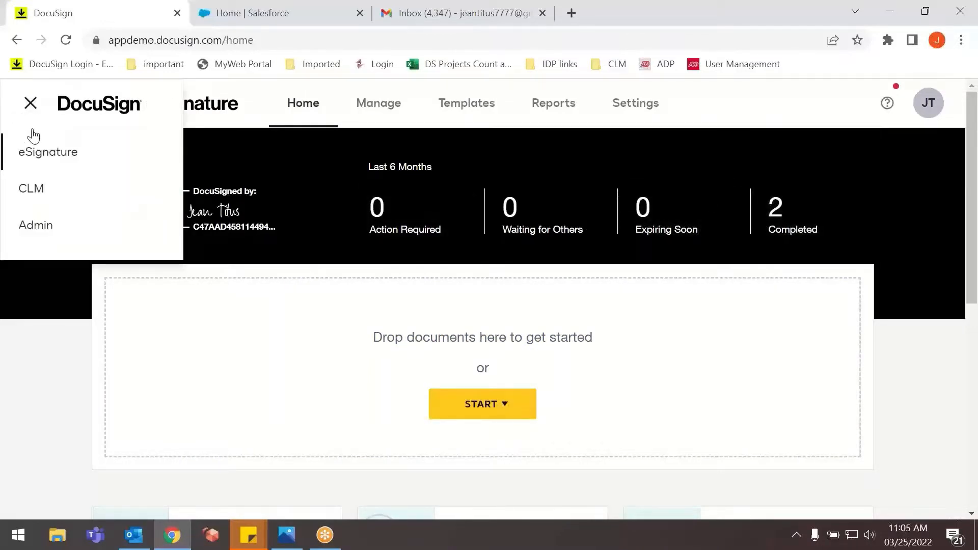
click(24, 199)
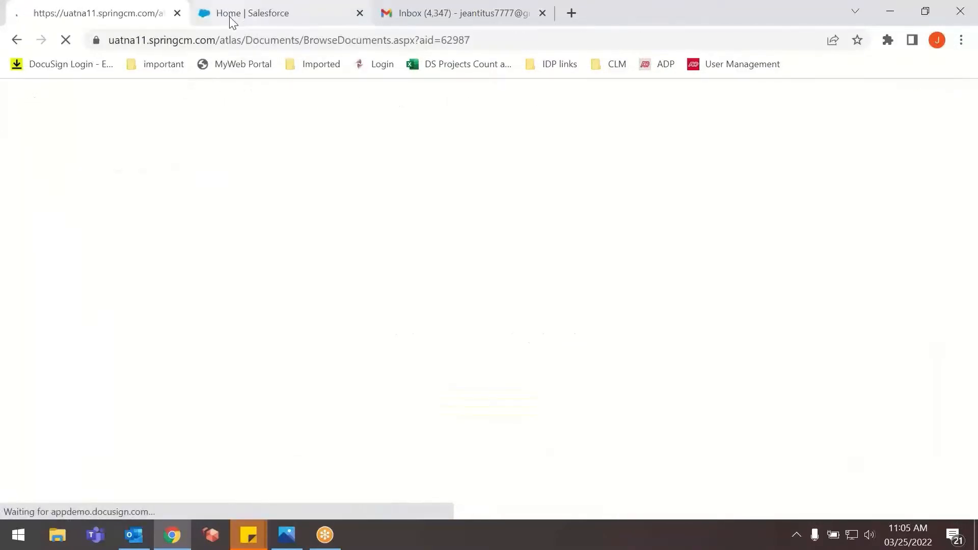
Switch to Salesforce and open the Burlington Textiles Weaving Plant Generator opportunity in the DocuSign Apps Launcher.
click(229, 16)
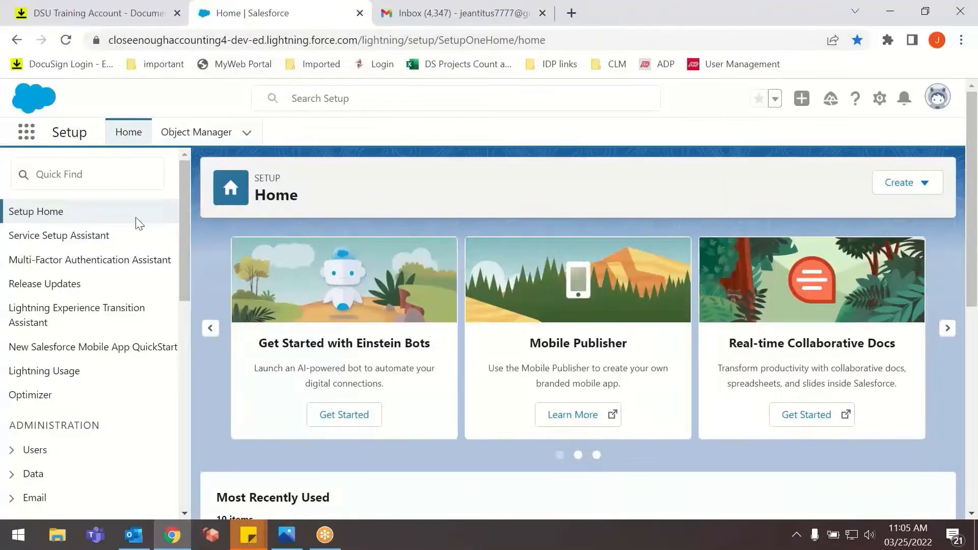
click(23, 140)
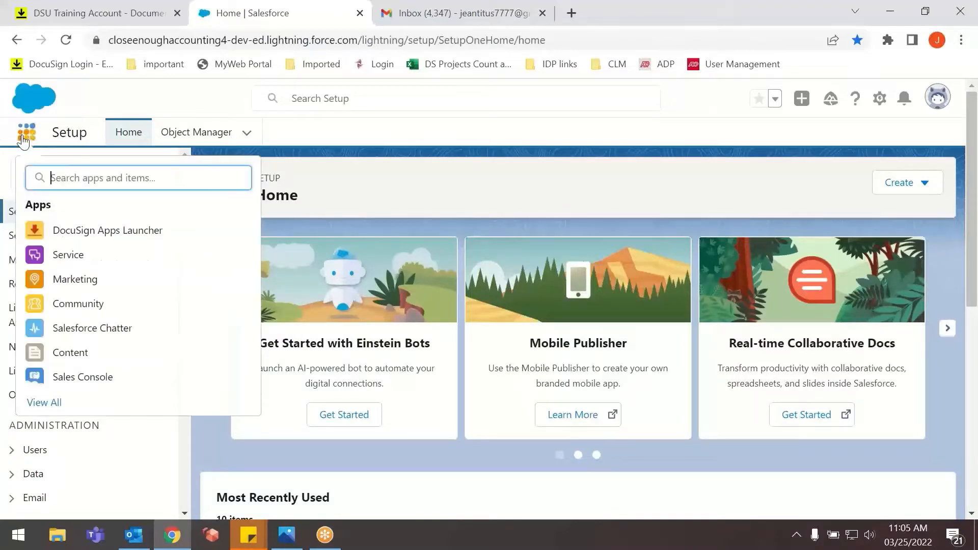
click(79, 232)
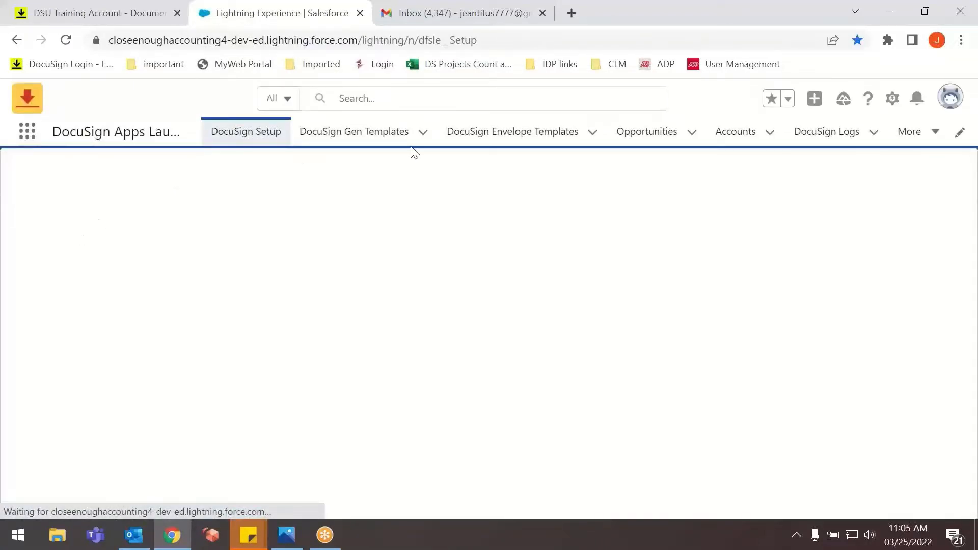
click(649, 138)
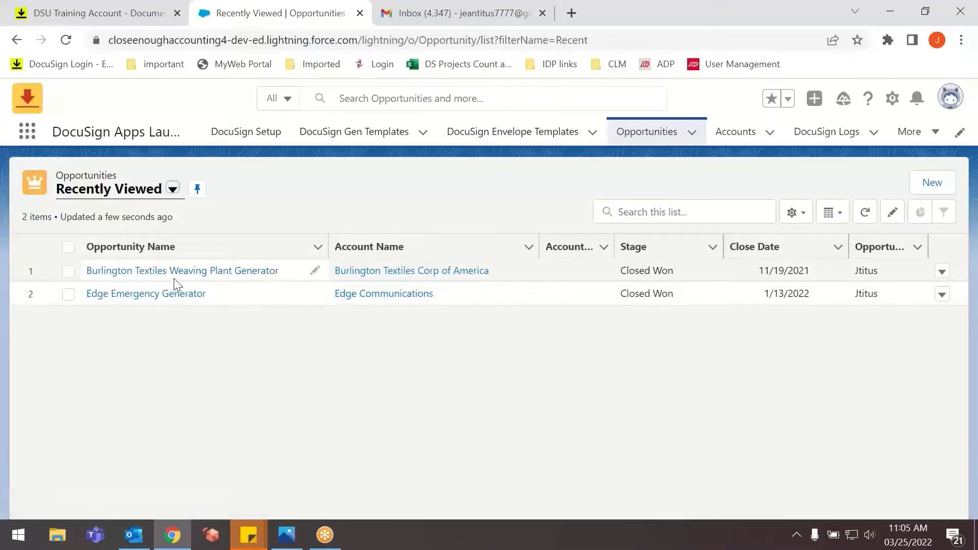
click(201, 274)
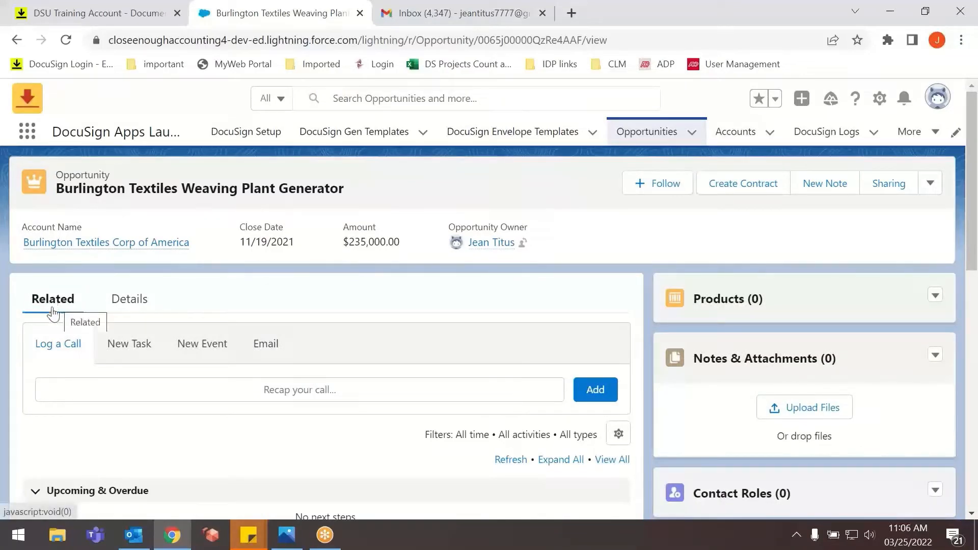
Review the opportunity's detail fields, including its contract status.
click(131, 304)
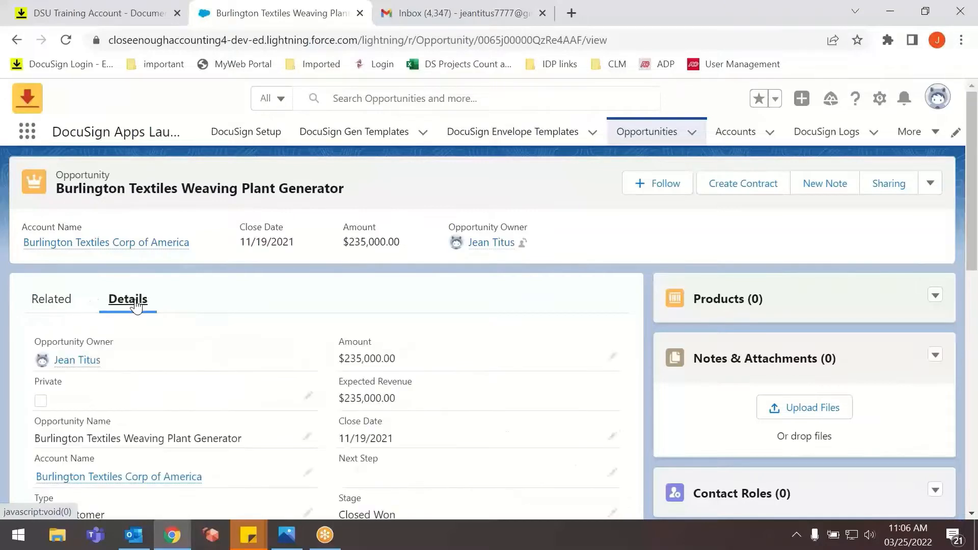
scroll(122, 316, down, 3)
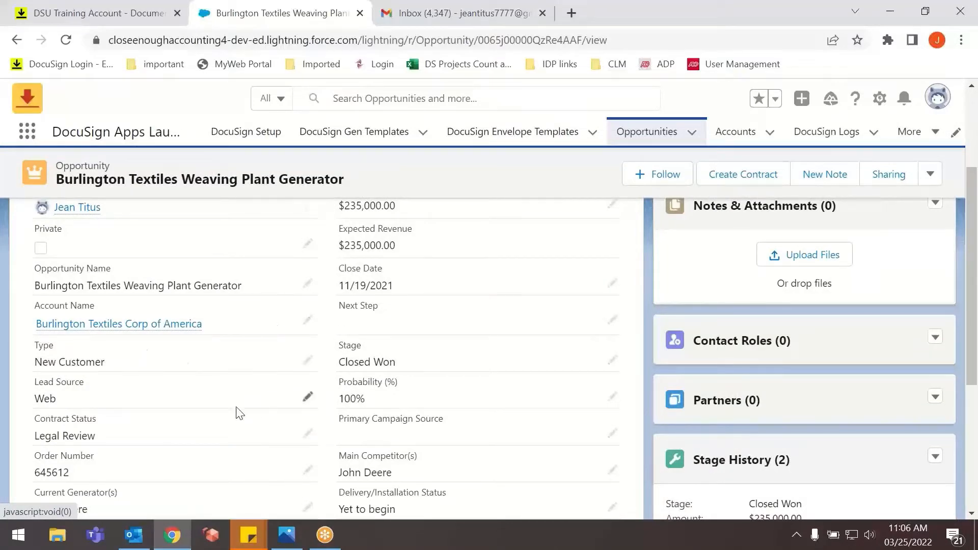
scroll(238, 411, down, 1)
scroll(225, 409, up, 3)
scroll(226, 410, up, 2)
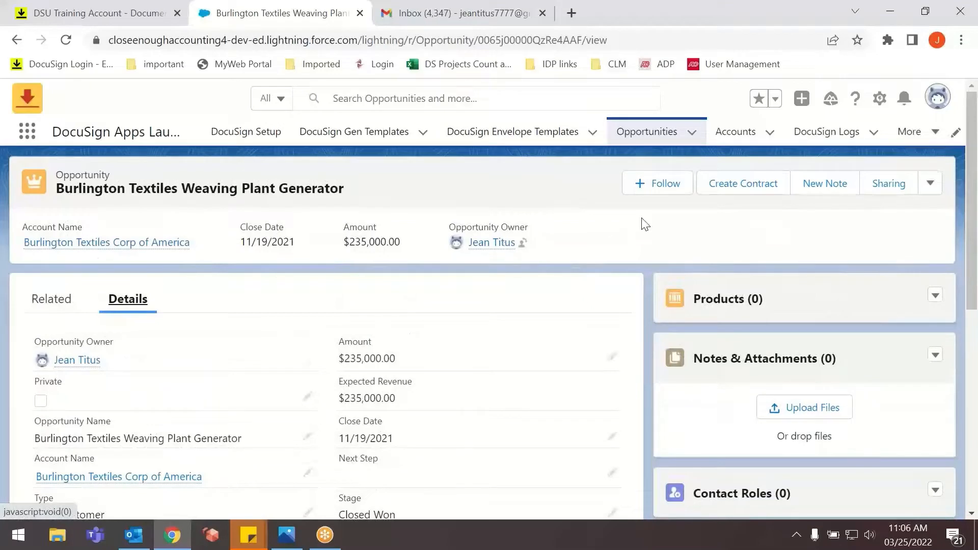
Start a contract from the opportunity with the Capstone Standard Template and set its effective date to 3/25/2022.
click(742, 191)
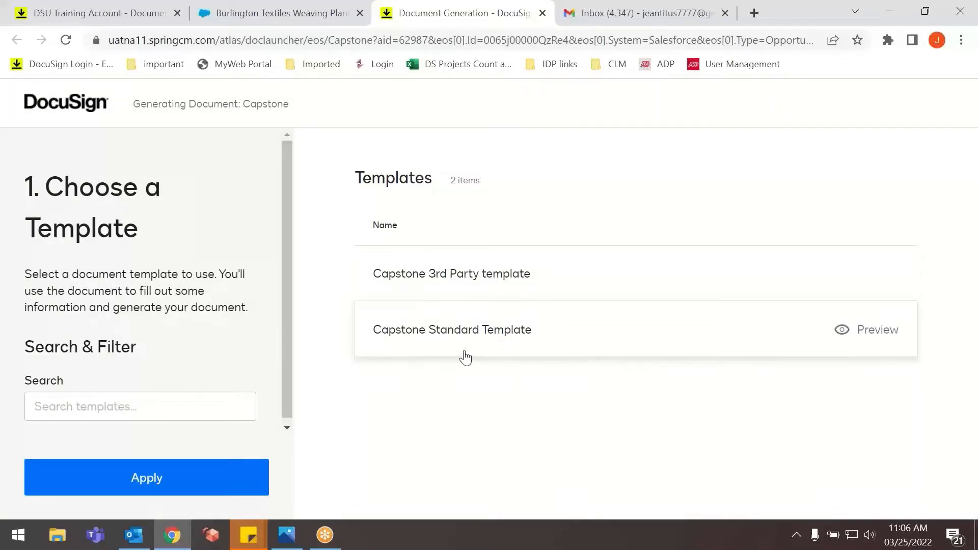
click(399, 352)
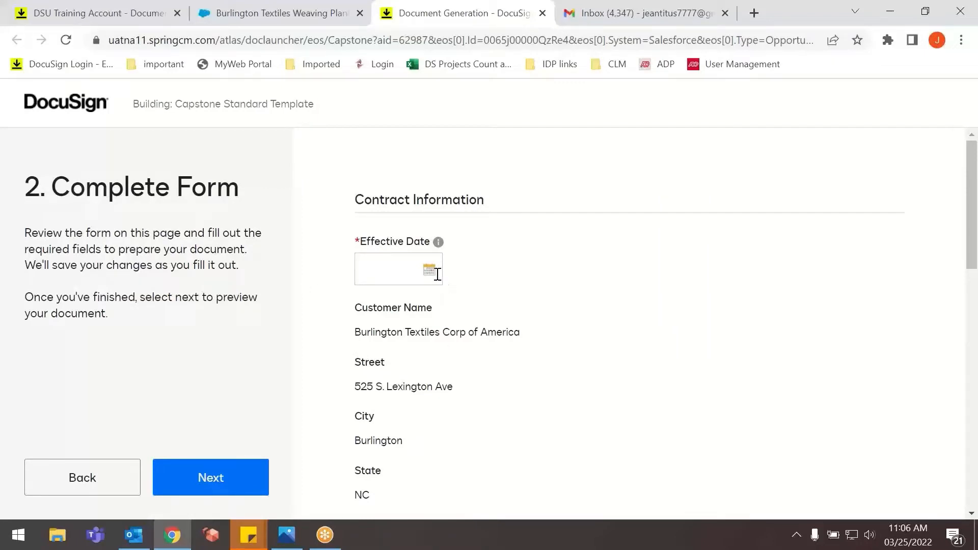
scroll(445, 280, down, 5)
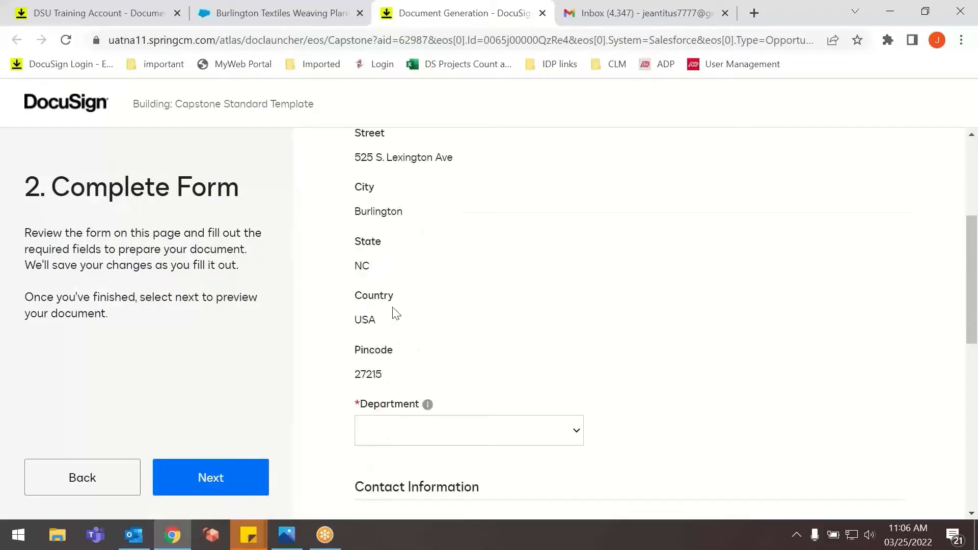
scroll(391, 319, up, 5)
click(430, 269)
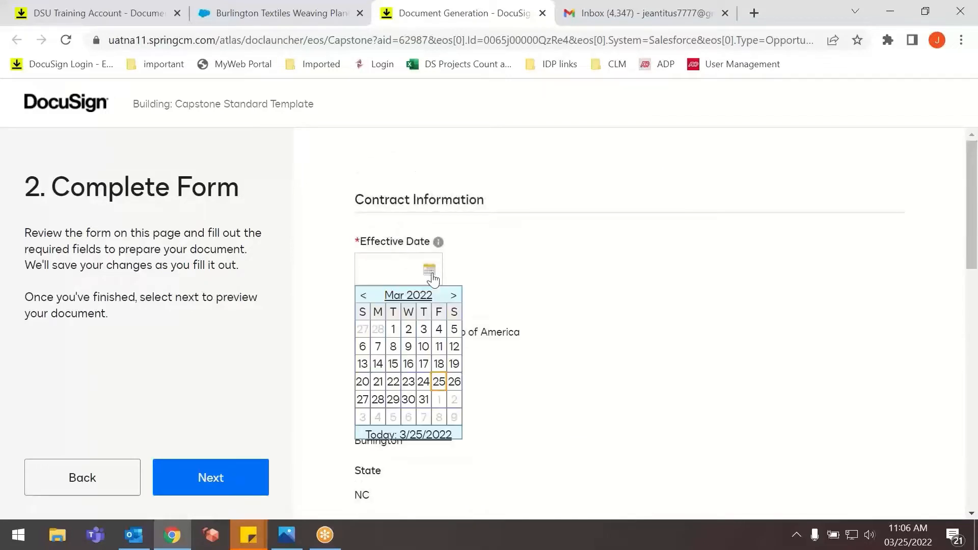
click(437, 385)
Set the contract form's department to HR.
scroll(417, 361, down, 3)
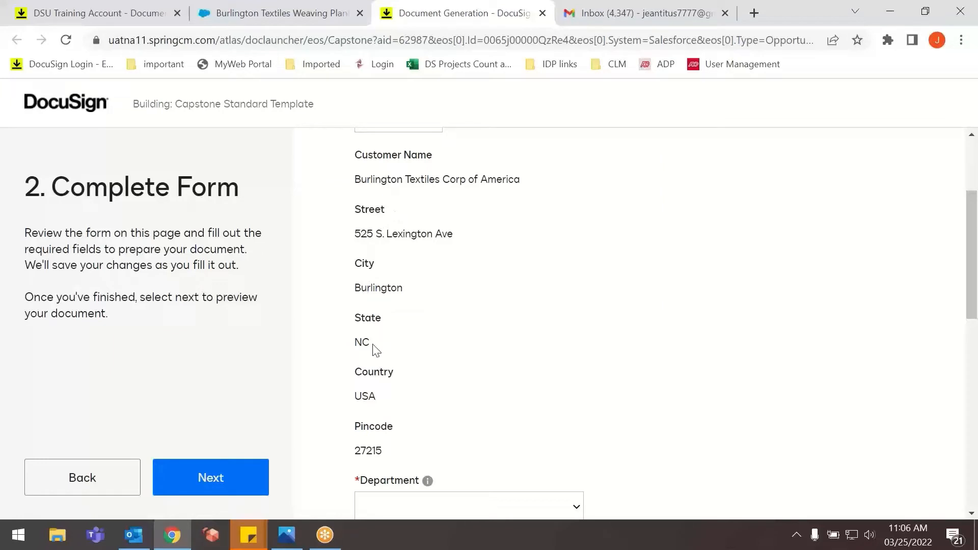
scroll(389, 392, down, 3)
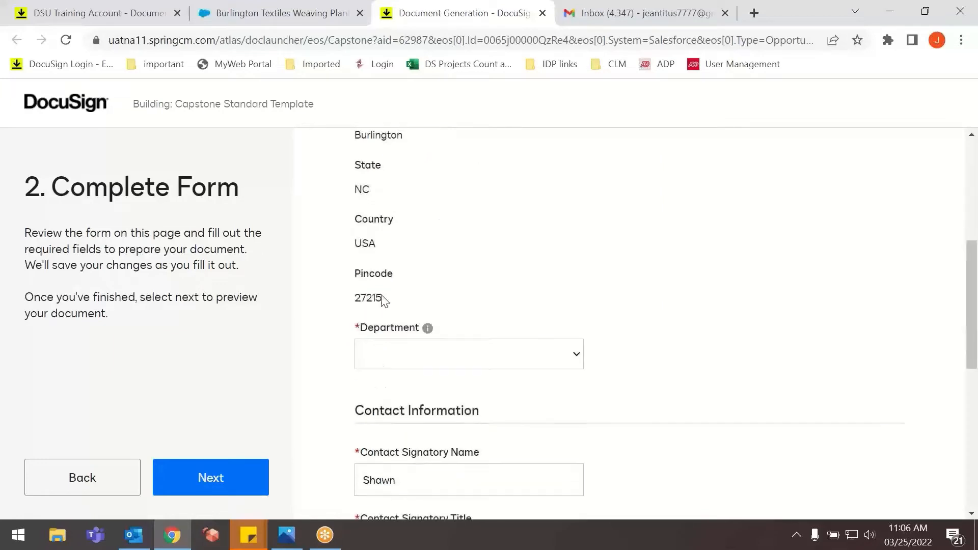
click(417, 361)
click(391, 408)
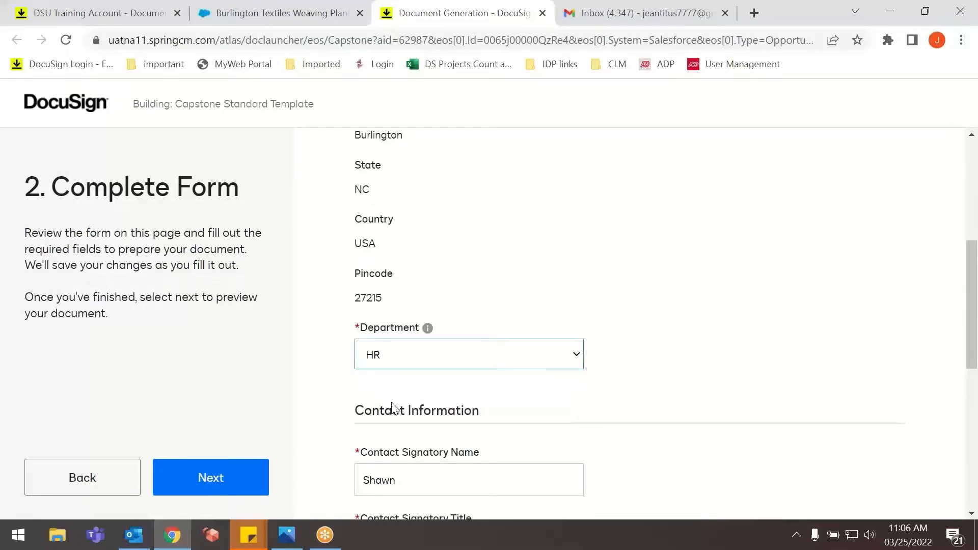
Check the prefilled customer and XYZ Corp signatory fields, and proceed to the document preview.
scroll(390, 393, down, 3)
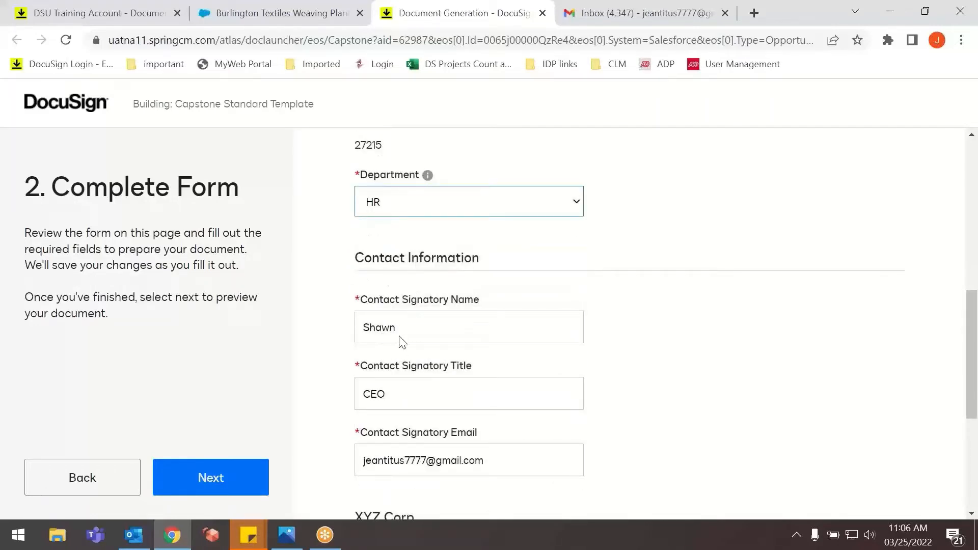
scroll(460, 438, down, 5)
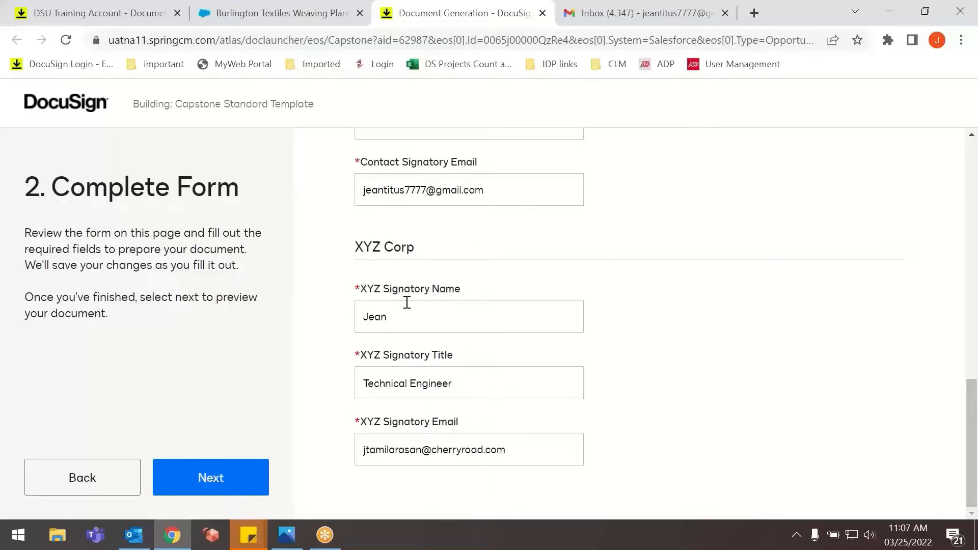
scroll(407, 303, up, 15)
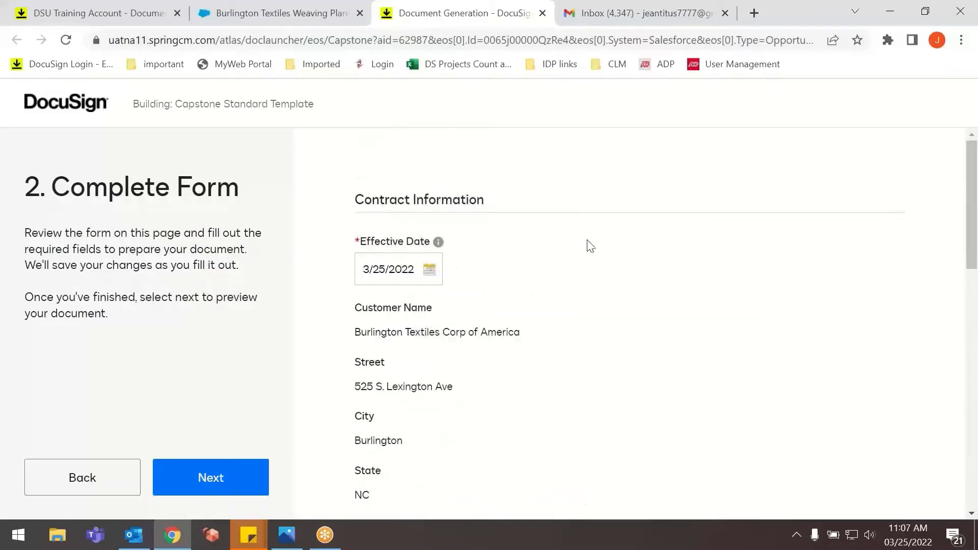
scroll(583, 250, down, 14)
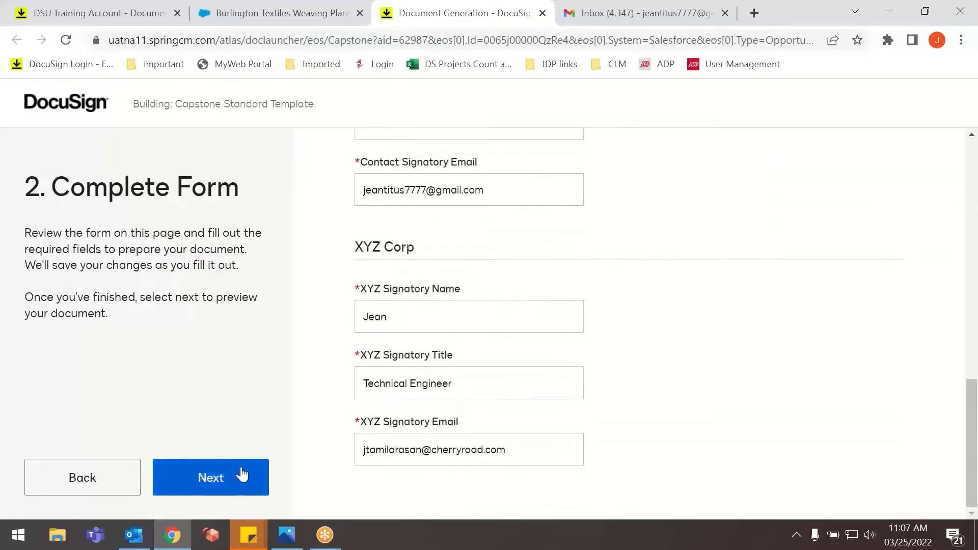
click(208, 477)
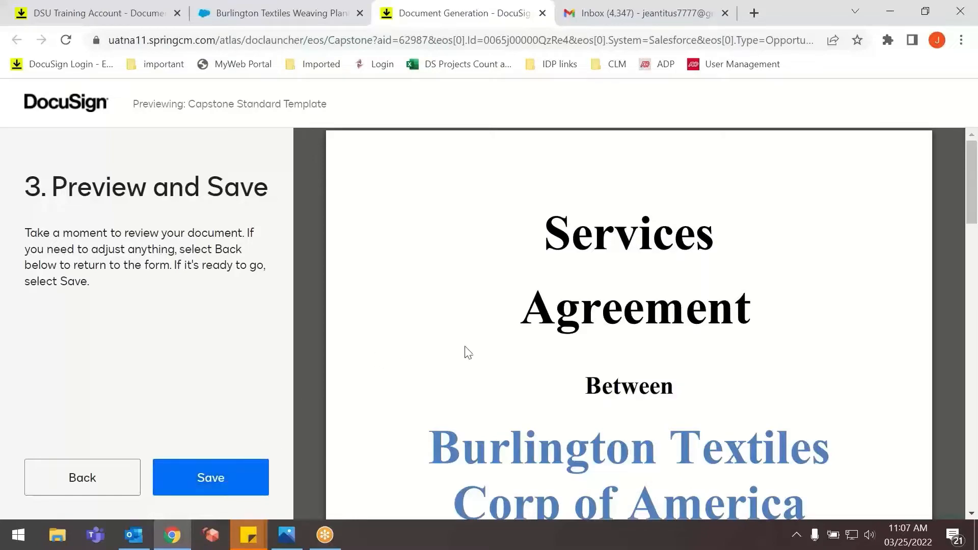
Look through the generated Services Agreement and save the document.
scroll(532, 326, down, 15)
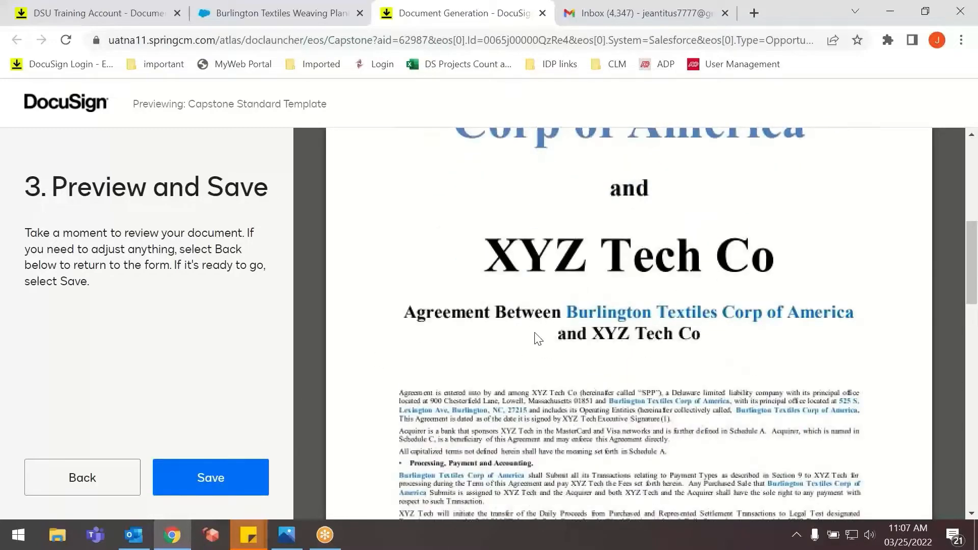
scroll(535, 332, down, 15)
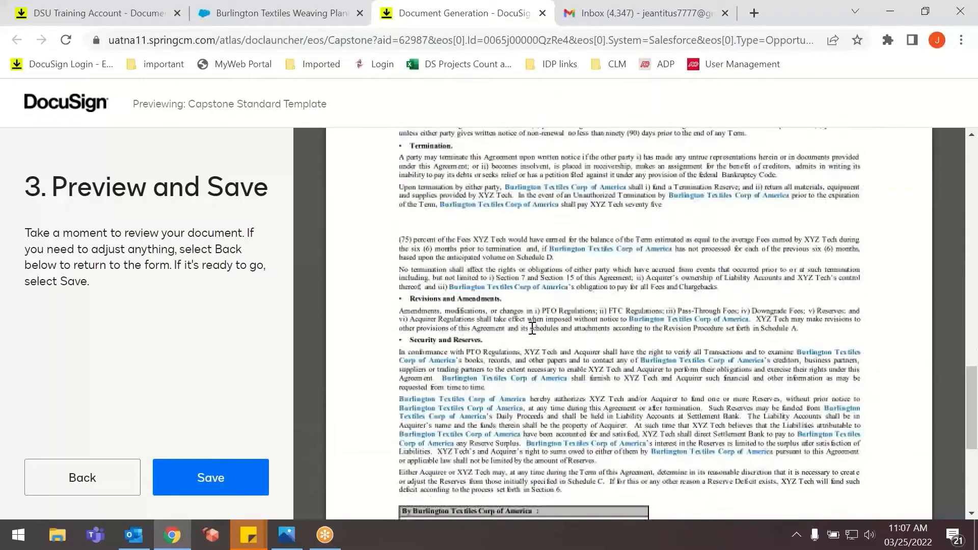
scroll(529, 325, up, 15)
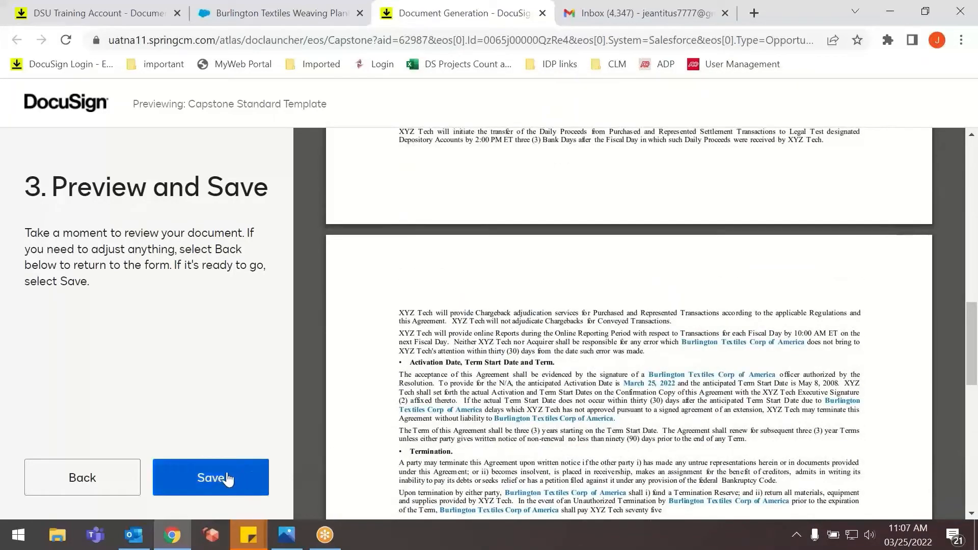
click(227, 479)
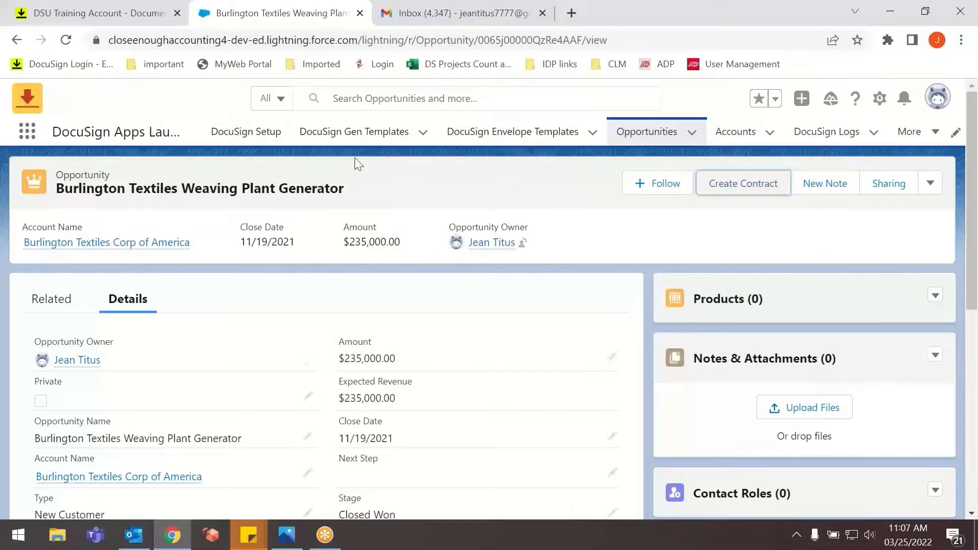
Reload the Salesforce opportunity and check the Contract Status field in its details.
click(66, 40)
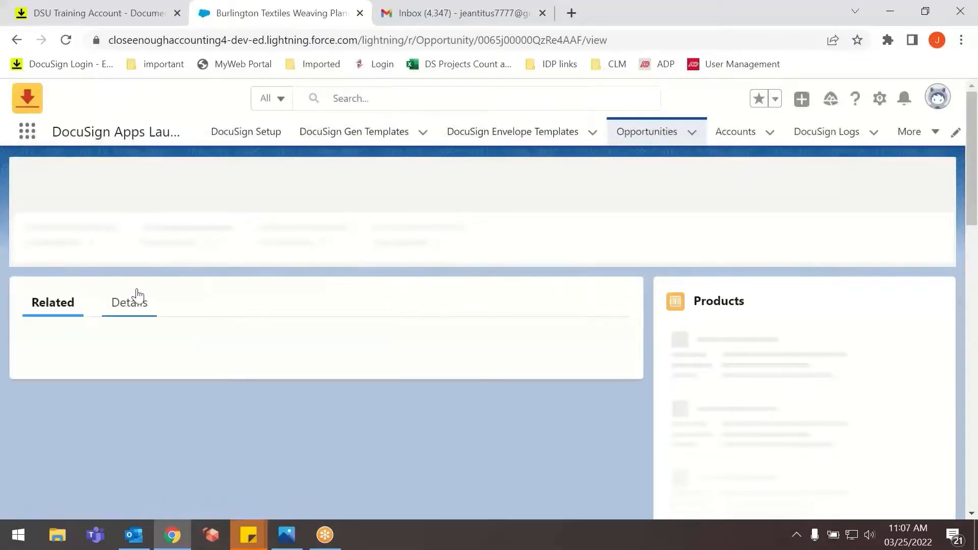
click(145, 302)
scroll(164, 286, down, 3)
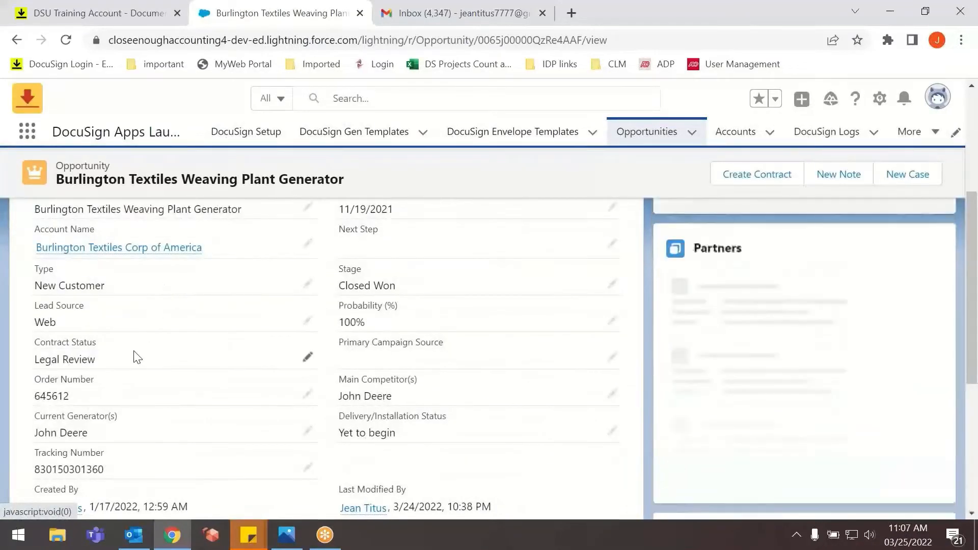
drag(96, 365, 35, 361)
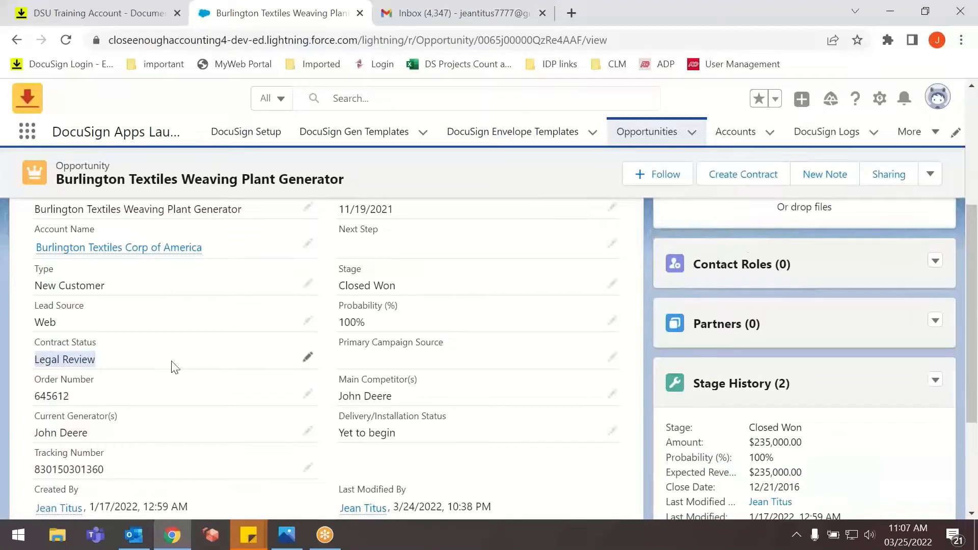
Switch to DocuSign CLM and open the Legal Team's Legal Review task for the Capstone Project workflow.
click(89, 14)
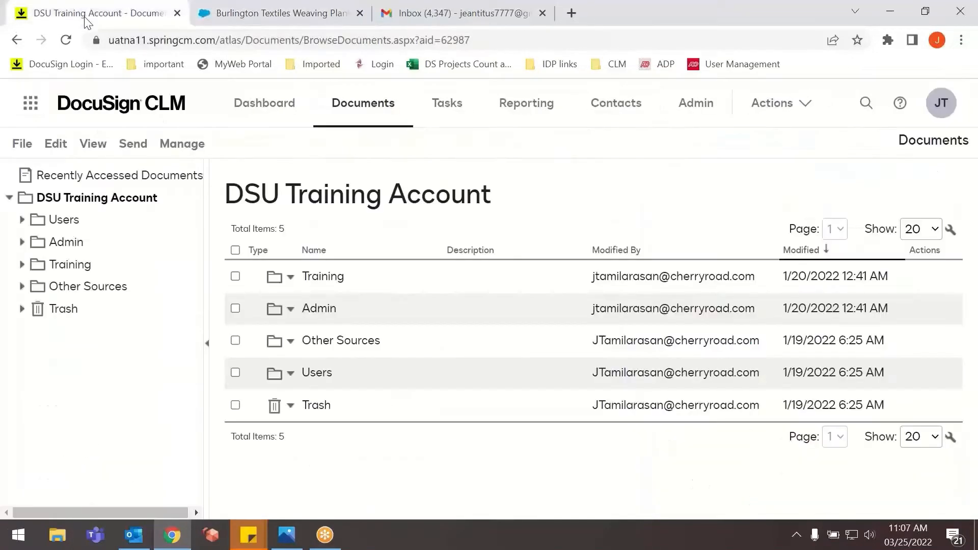
click(442, 125)
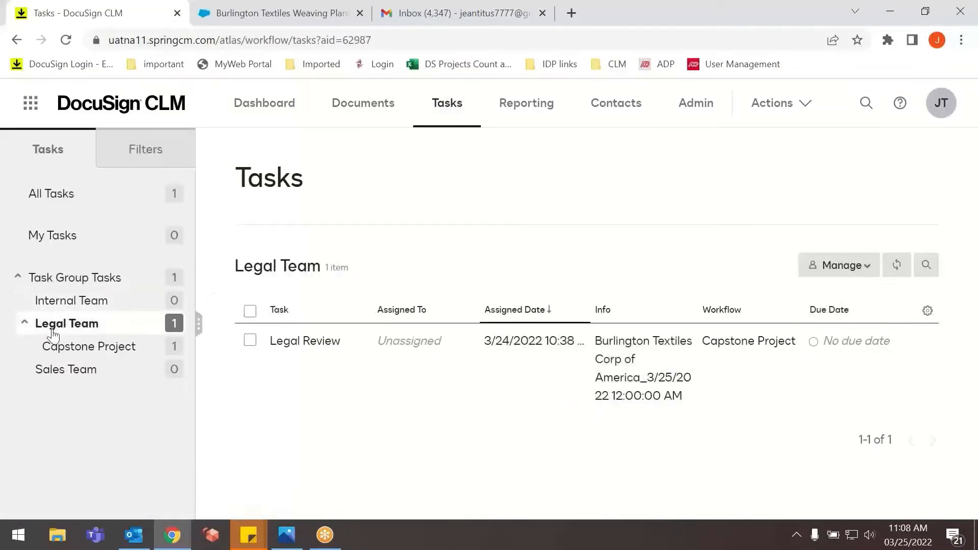
click(92, 328)
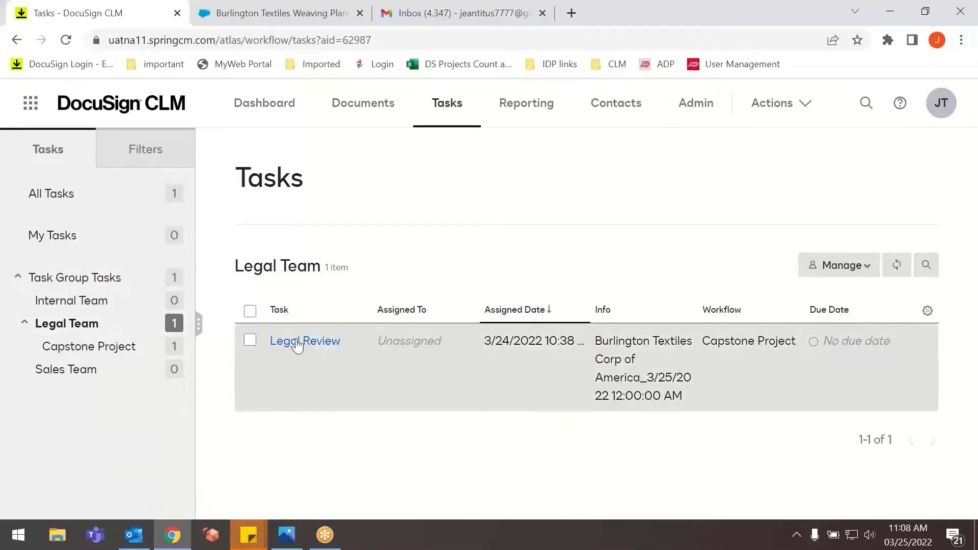
click(299, 342)
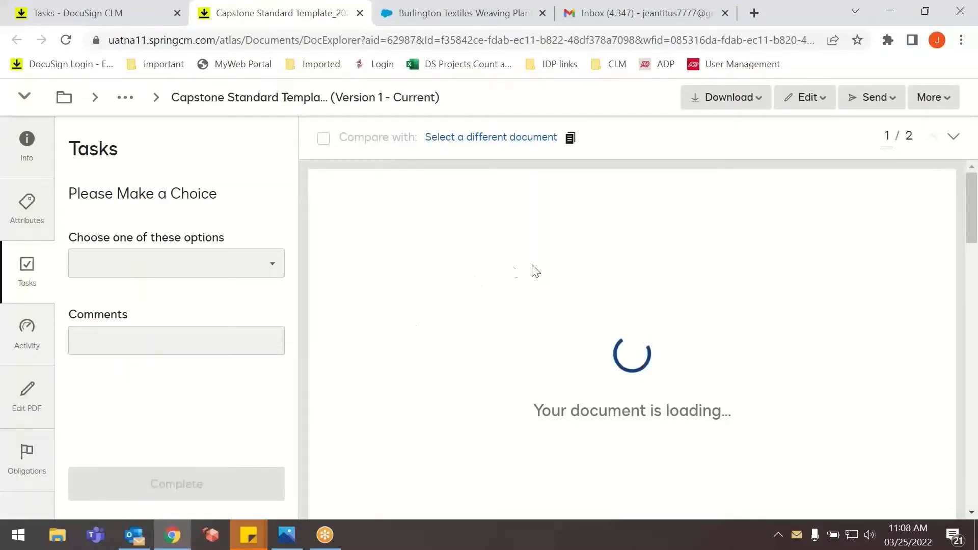
Switch to Outlook and open the newest Legal Review Required email.
click(134, 534)
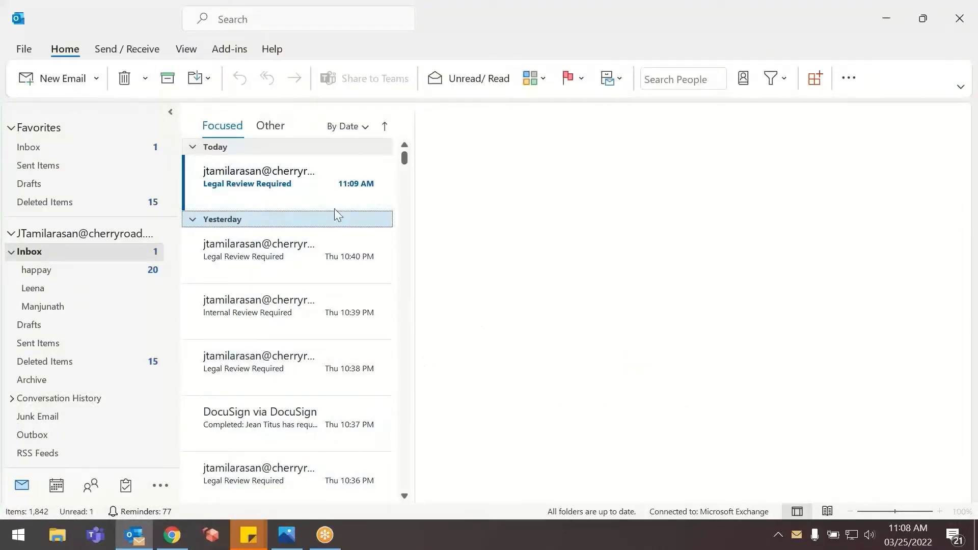
click(298, 197)
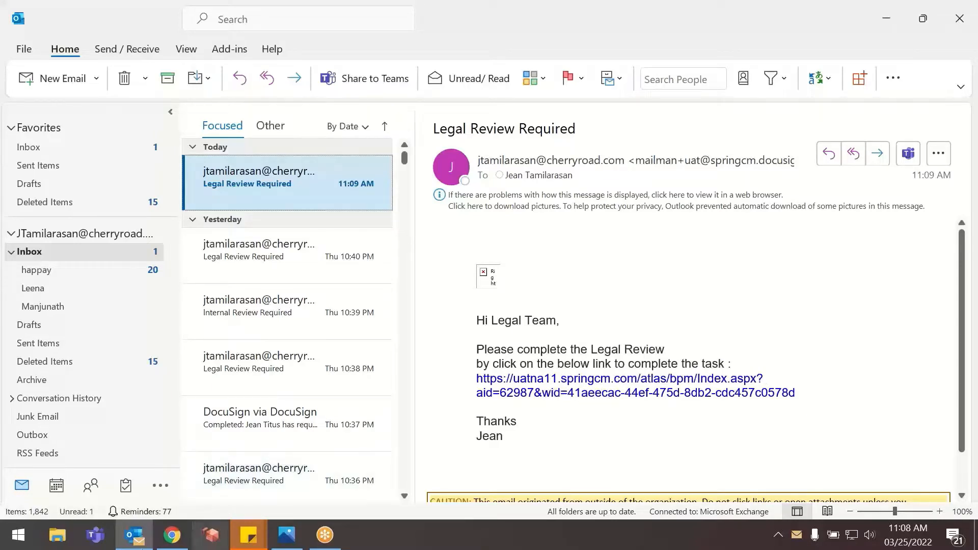
Switch back to DocuSign CLM and look through the Services Agreement's document information, including permission, modification details and file type.
click(170, 540)
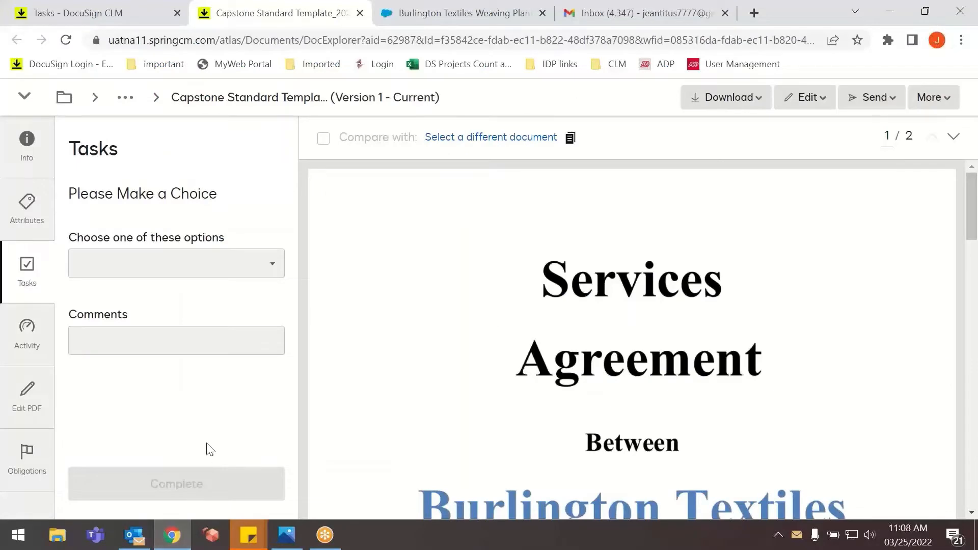
click(33, 170)
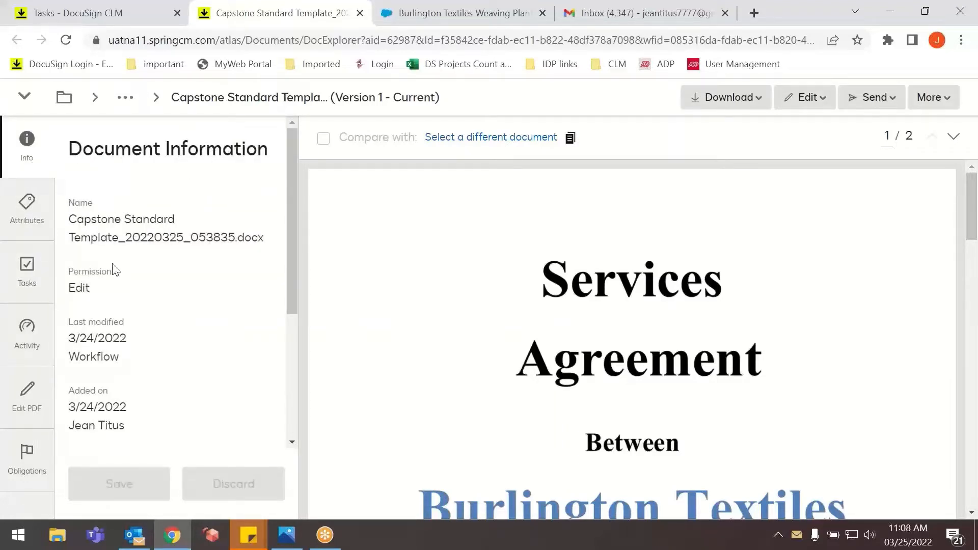
drag(98, 286, 75, 288)
scroll(96, 305, down, 2)
click(111, 332)
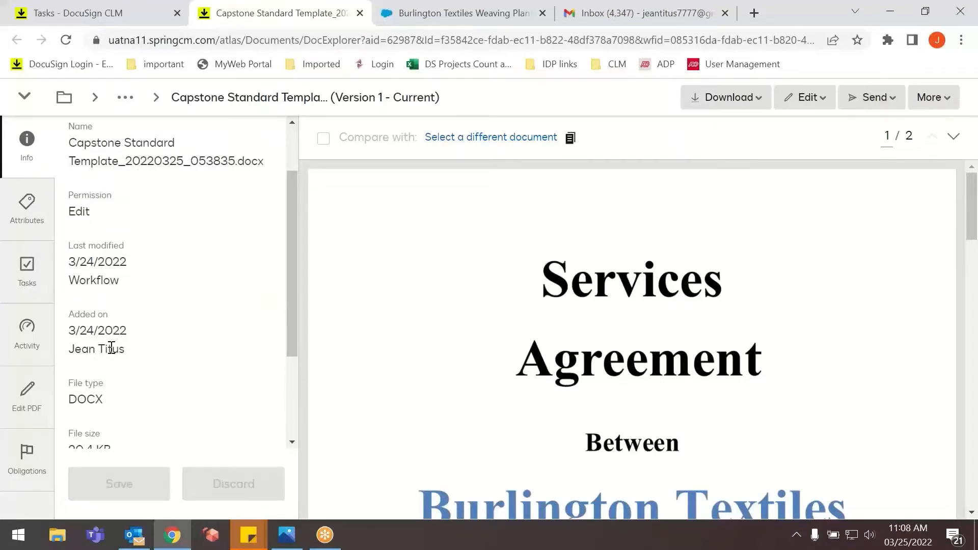
scroll(99, 339, down, 2)
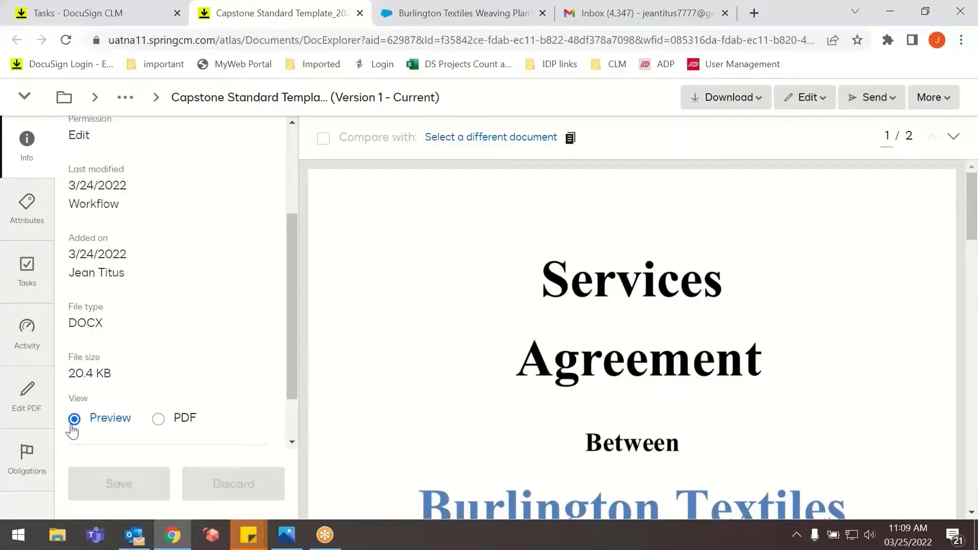
Look through the document's attributes, from the CLM document details to the contract information and signatory fields.
click(23, 219)
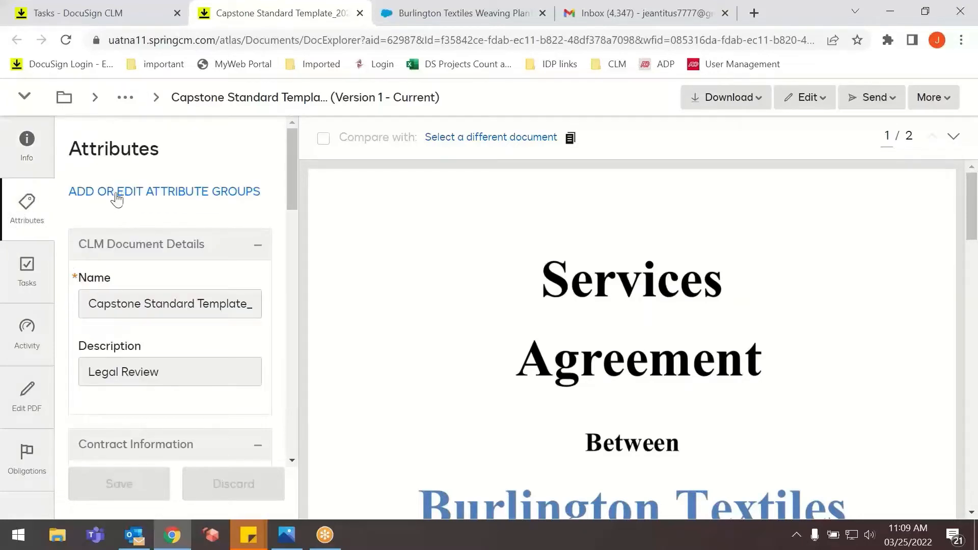
scroll(130, 245, down, 3)
scroll(160, 331, down, 8)
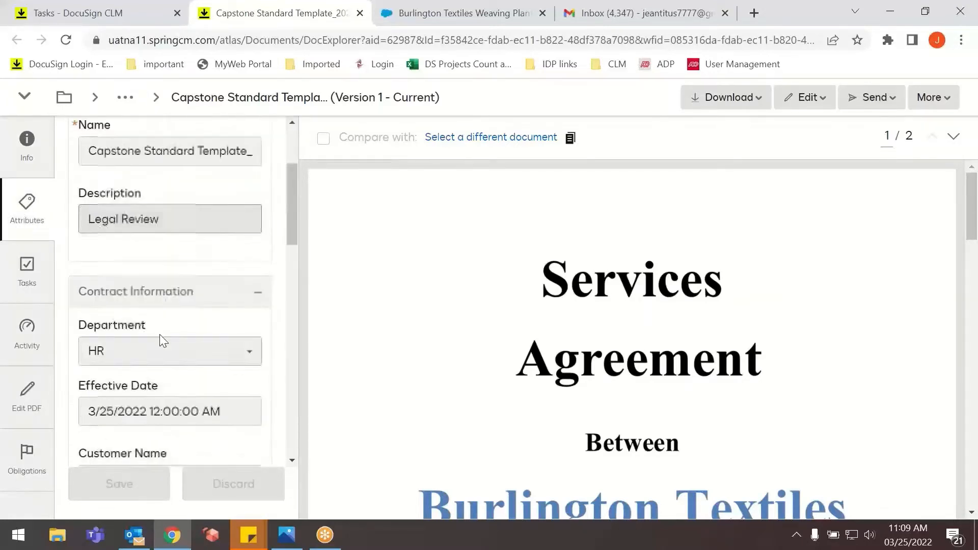
scroll(161, 326, down, 5)
scroll(157, 323, up, 12)
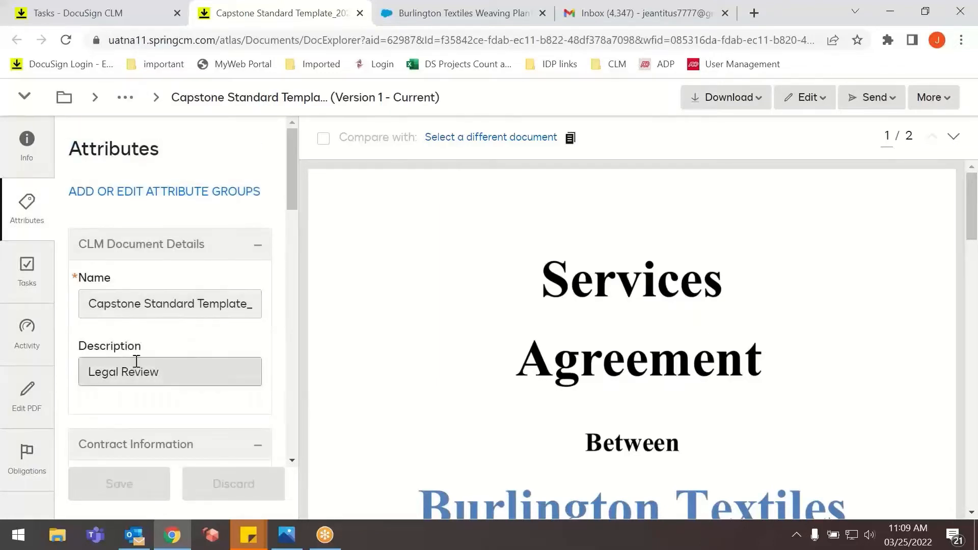
scroll(153, 372, down, 6)
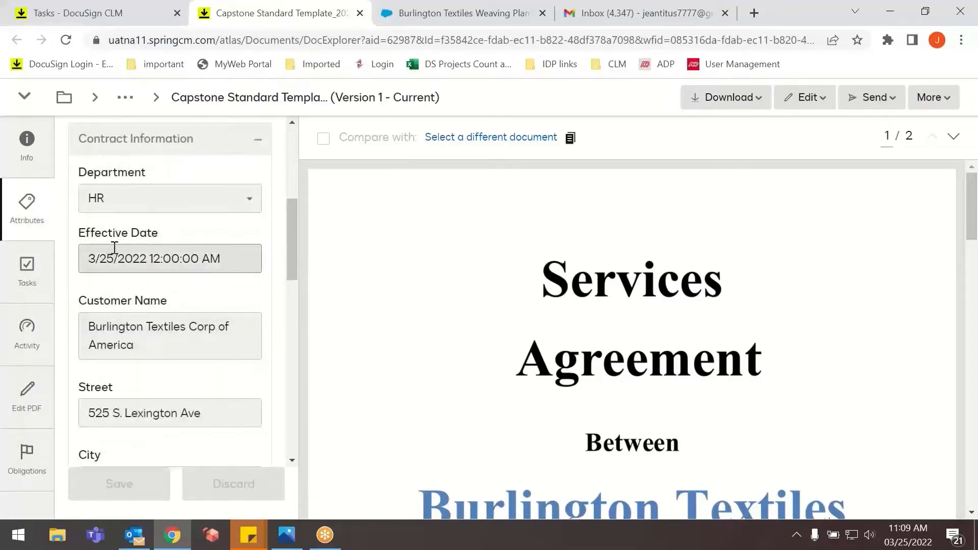
scroll(142, 334, down, 2)
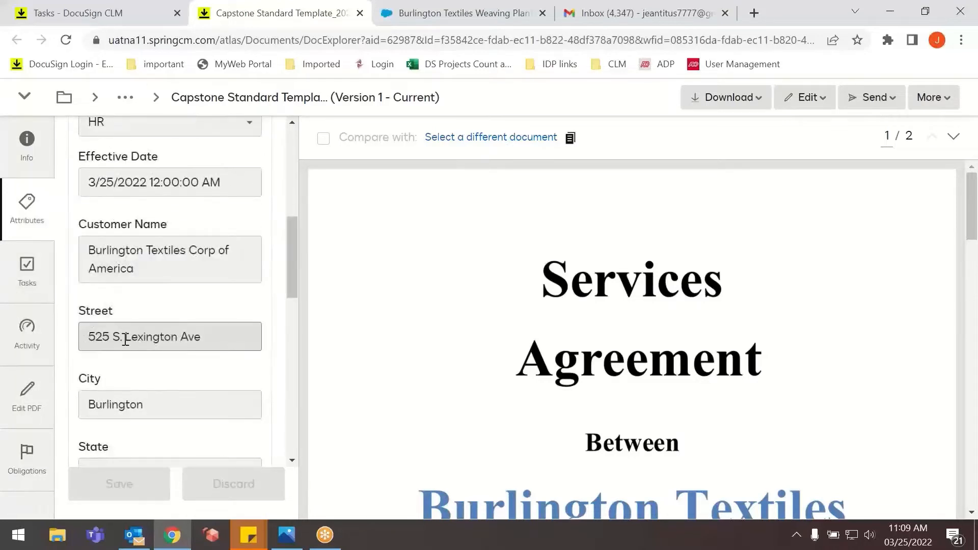
scroll(109, 377, down, 2)
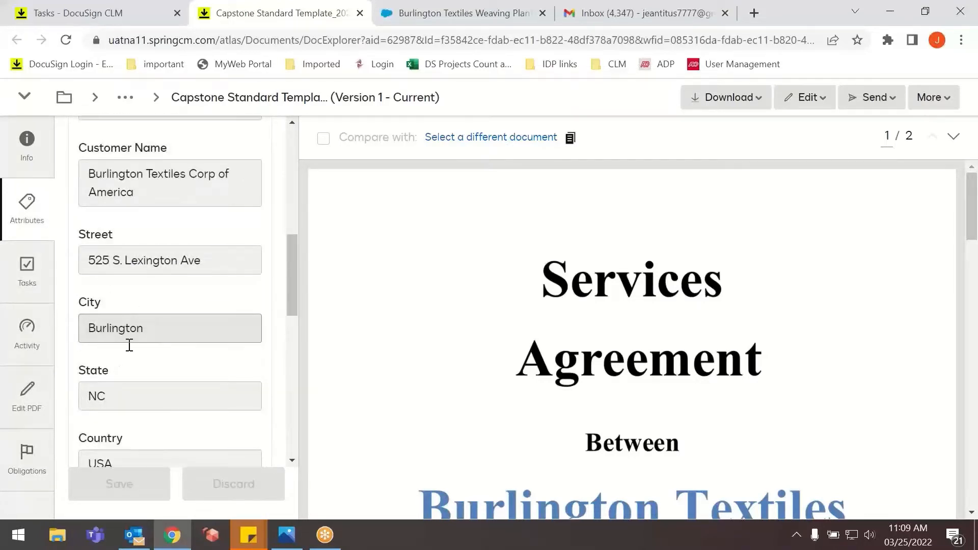
scroll(133, 377, down, 15)
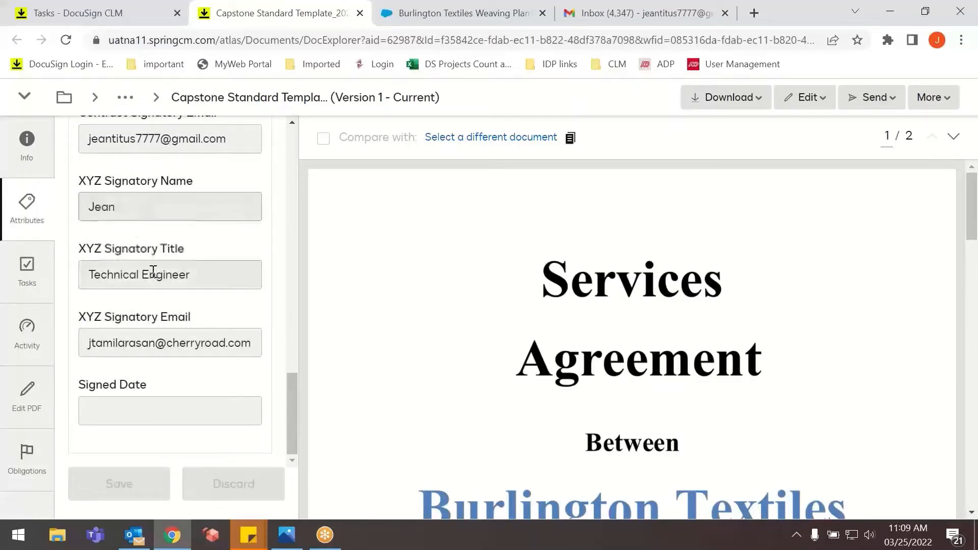
scroll(148, 203, up, 2)
scroll(149, 206, up, 2)
scroll(160, 244, down, 4)
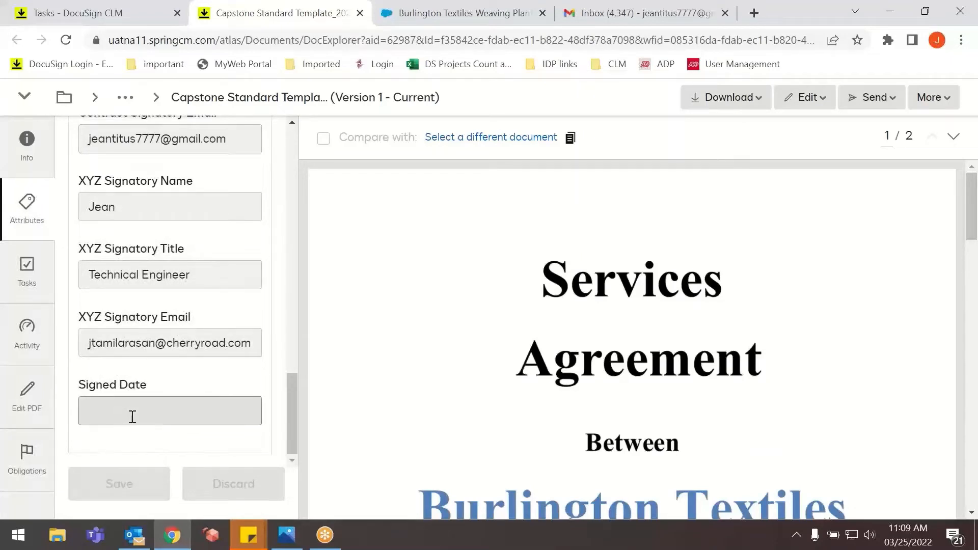
Return to the document's task and examine the available Download, Edit, Send and More actions, including History.
click(36, 292)
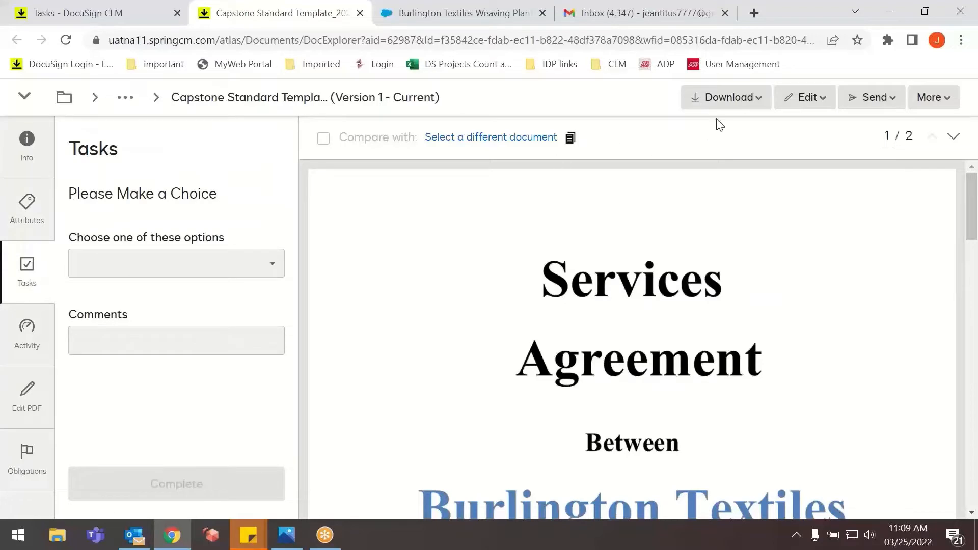
mouse_move(890, 100)
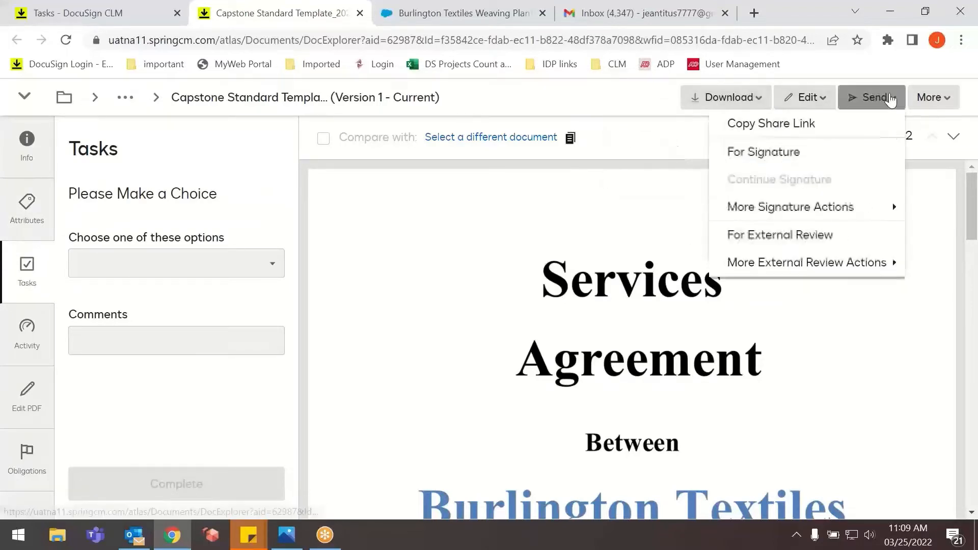
mouse_move(746, 104)
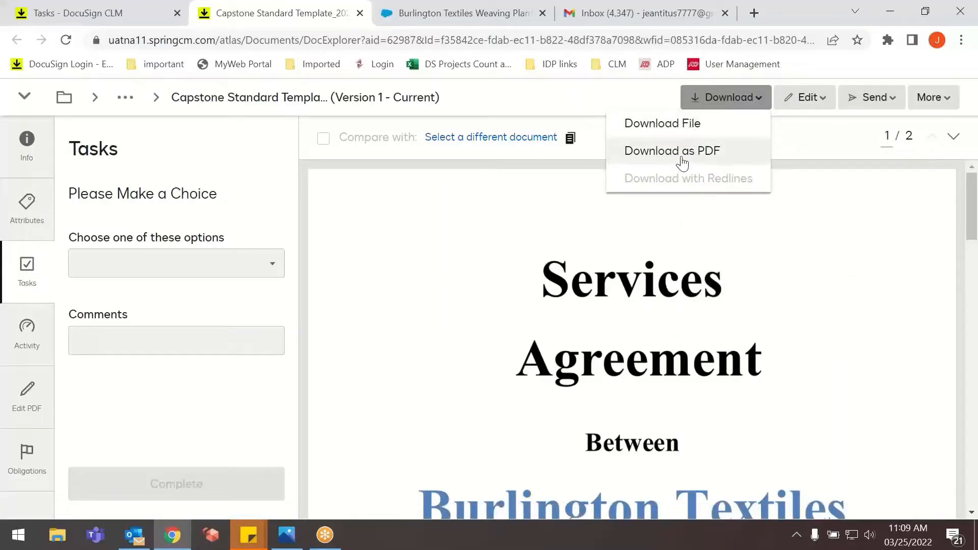
mouse_move(804, 108)
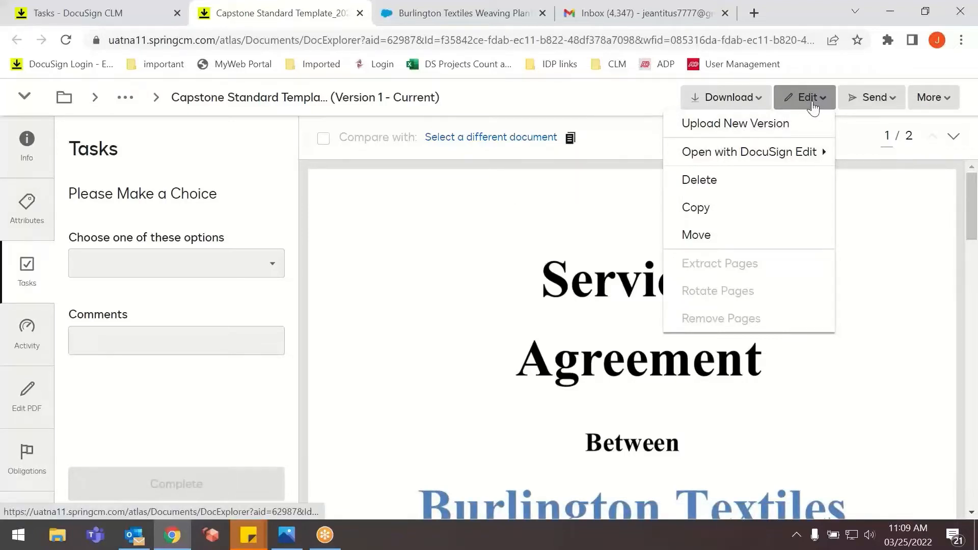
mouse_move(715, 164)
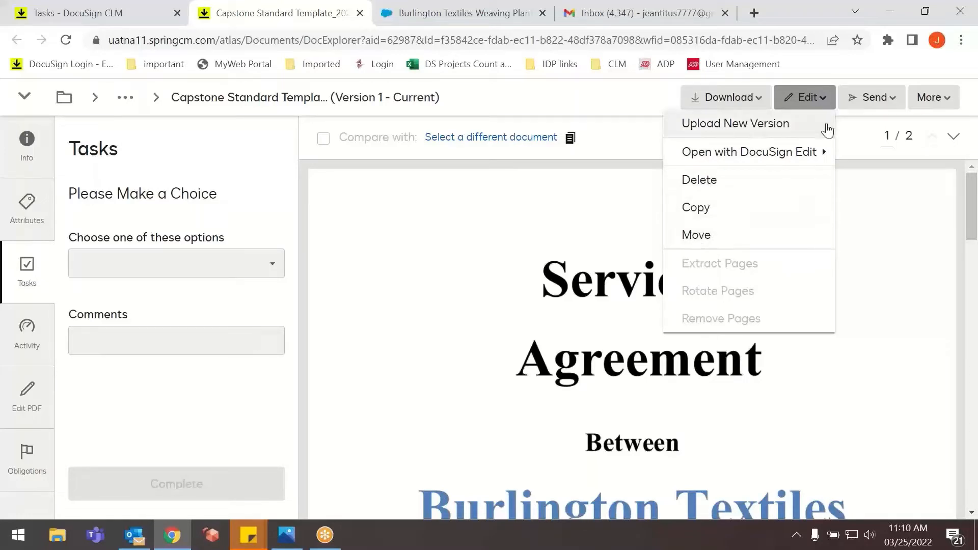
click(878, 104)
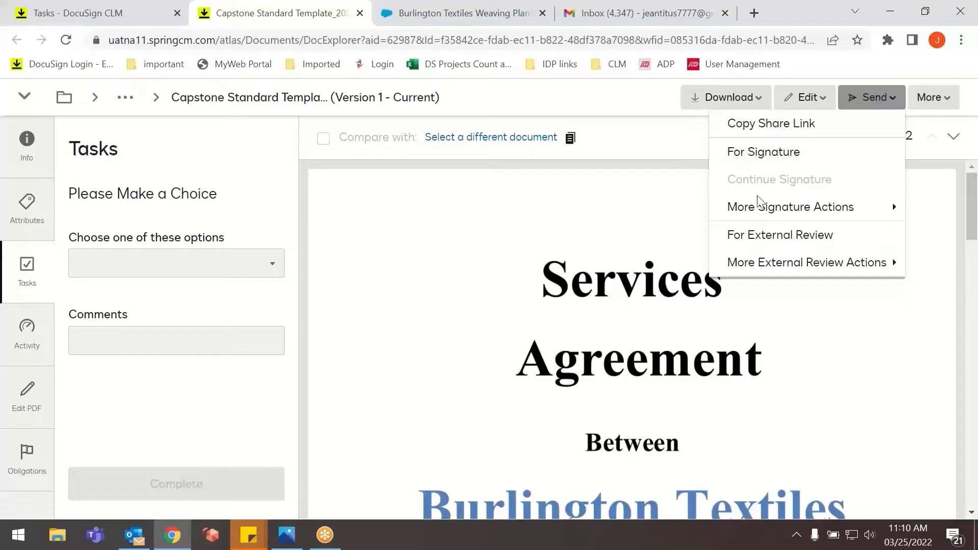
mouse_move(754, 204)
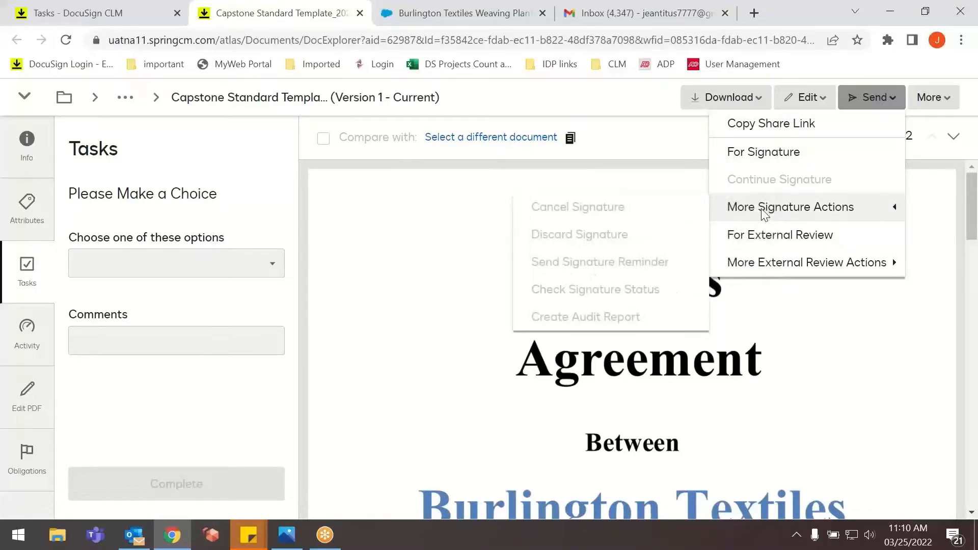
mouse_move(781, 264)
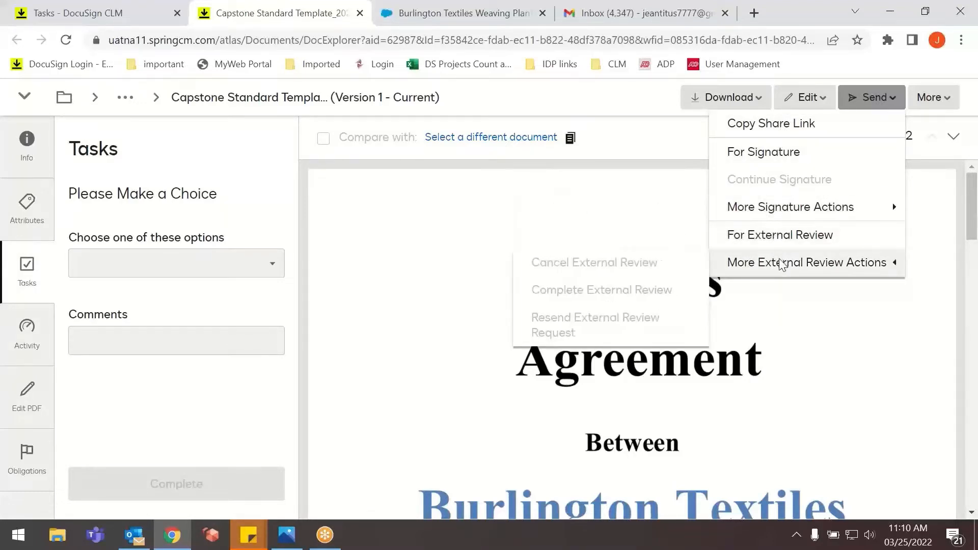
click(909, 281)
click(937, 100)
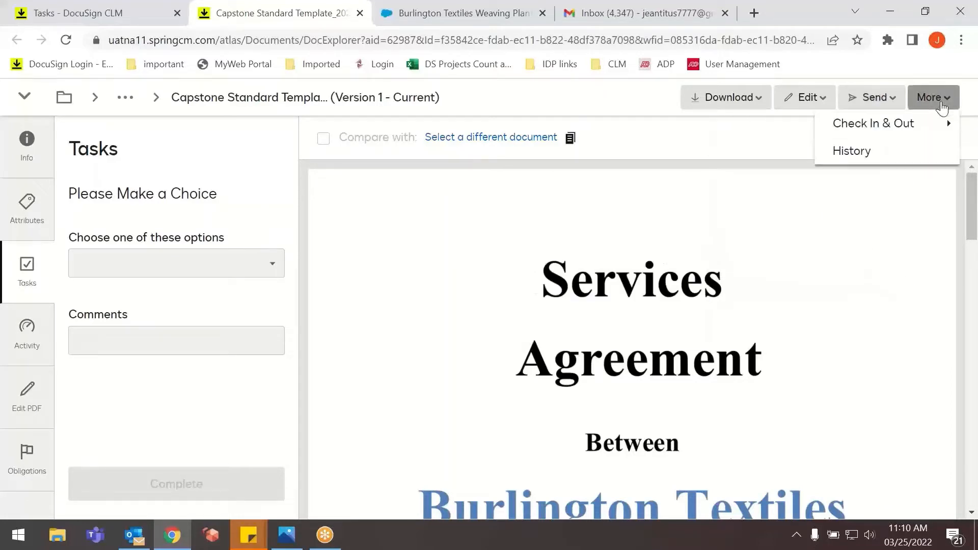
mouse_move(867, 134)
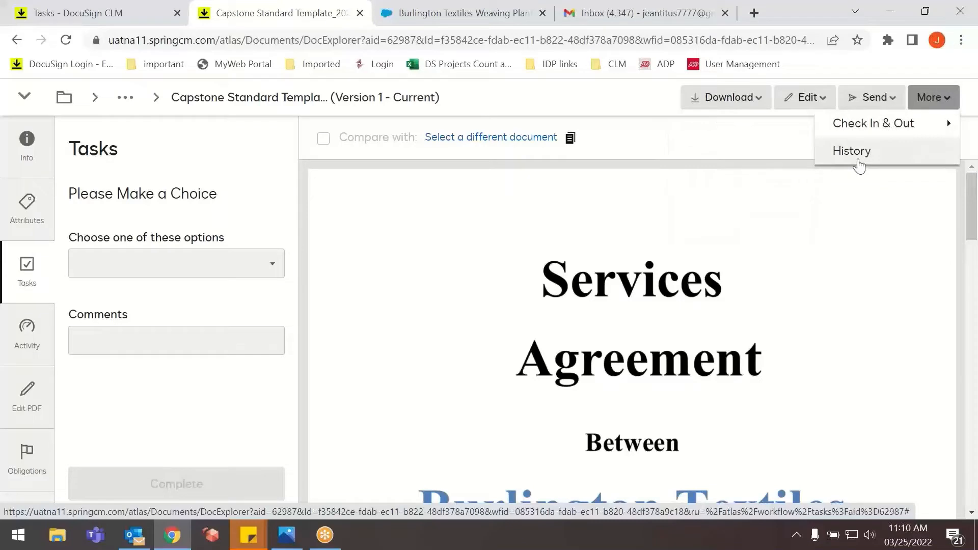
click(859, 153)
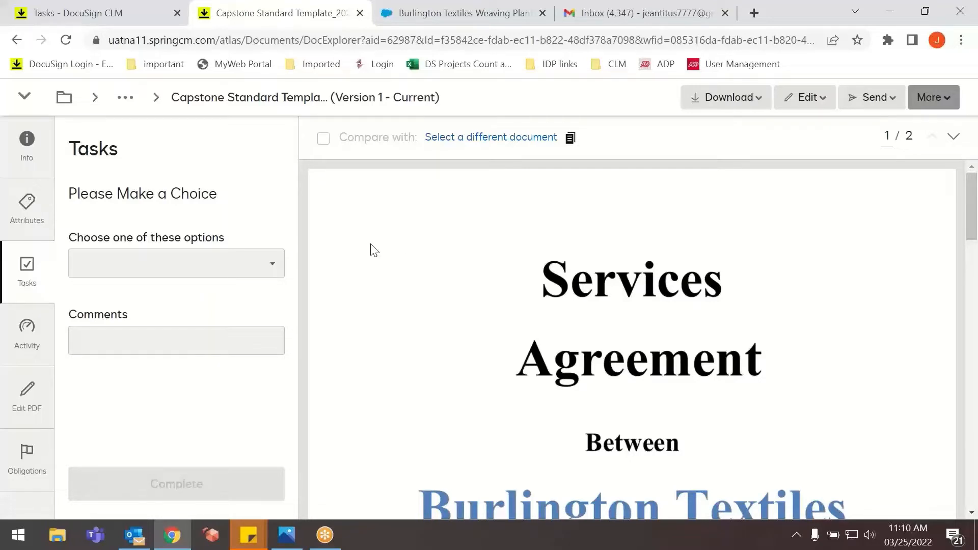
Complete the legal review task with the option Send for Internal review and the comment "Please review it".
click(161, 263)
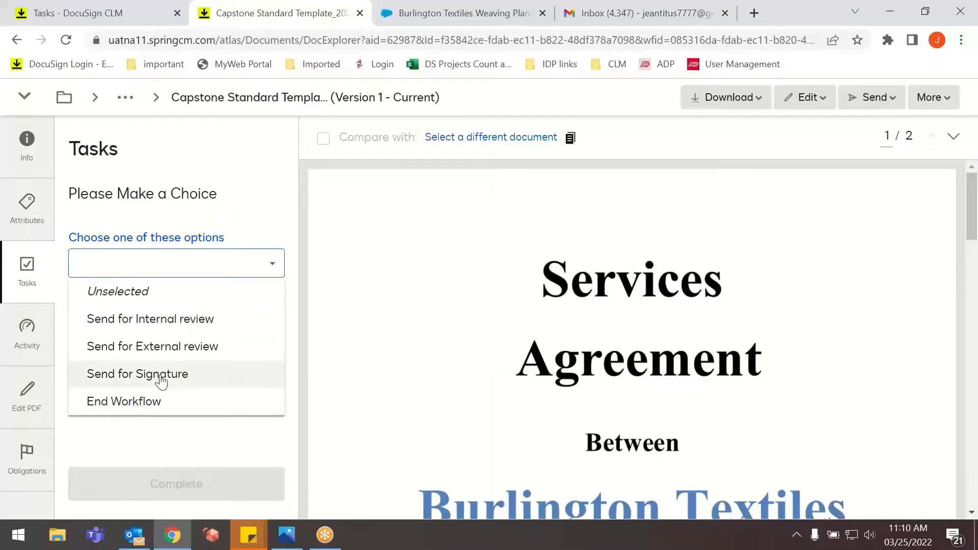
click(160, 324)
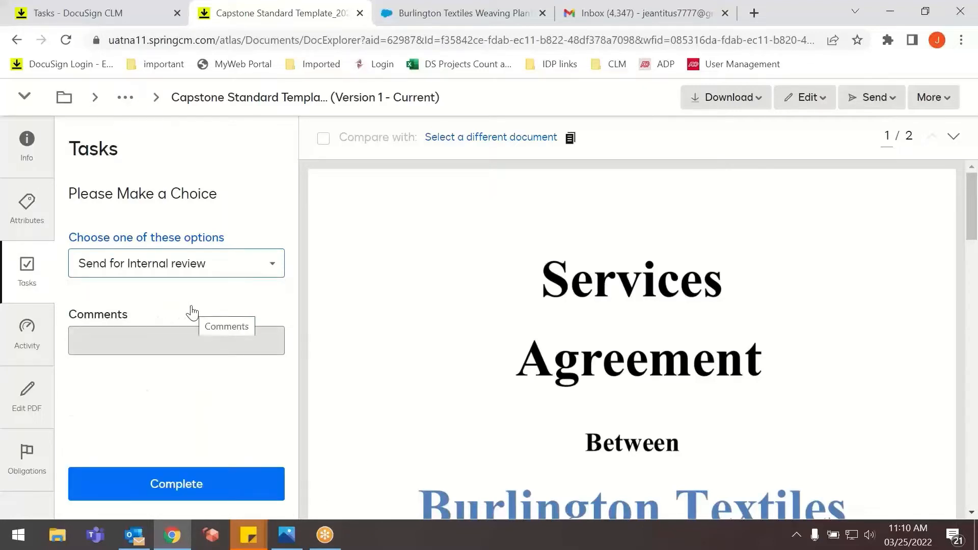
click(178, 341)
text(Please review it)
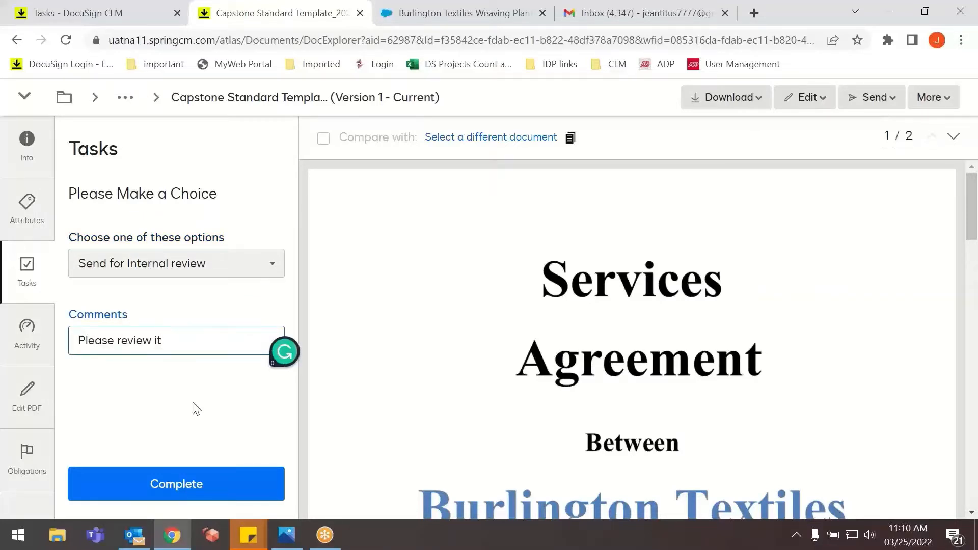
click(201, 472)
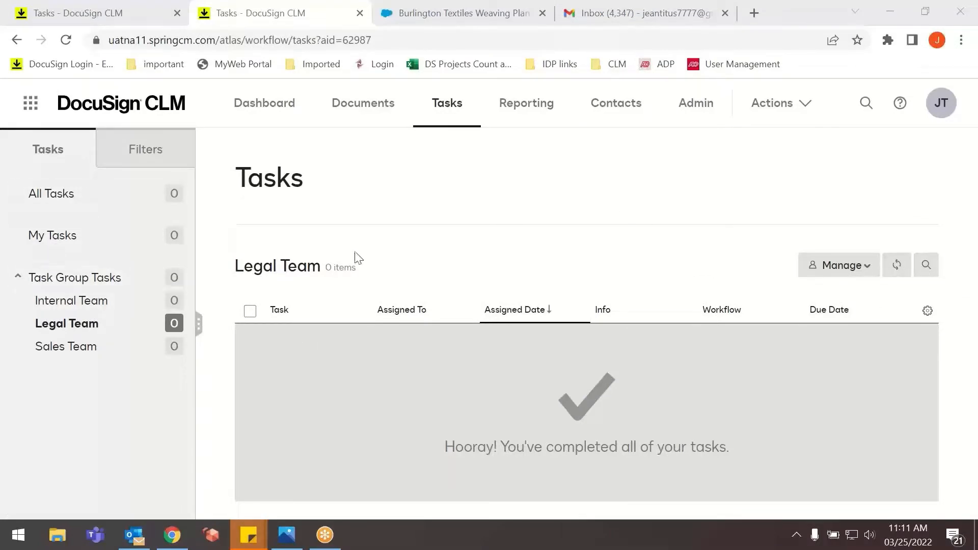
Reload the tasks to view the Internal Team's list, and open the newest Internal Review Required email in Outlook.
click(66, 40)
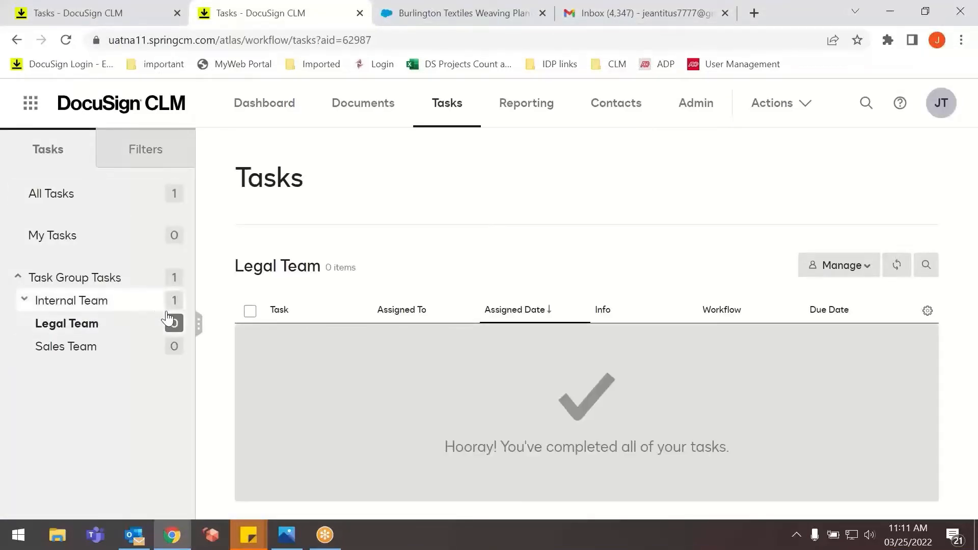
click(81, 305)
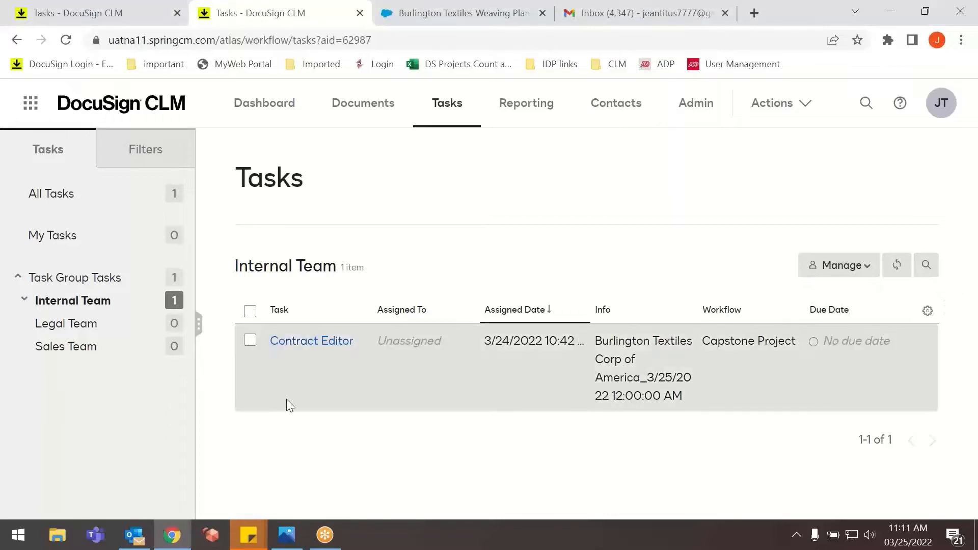
click(126, 541)
click(240, 200)
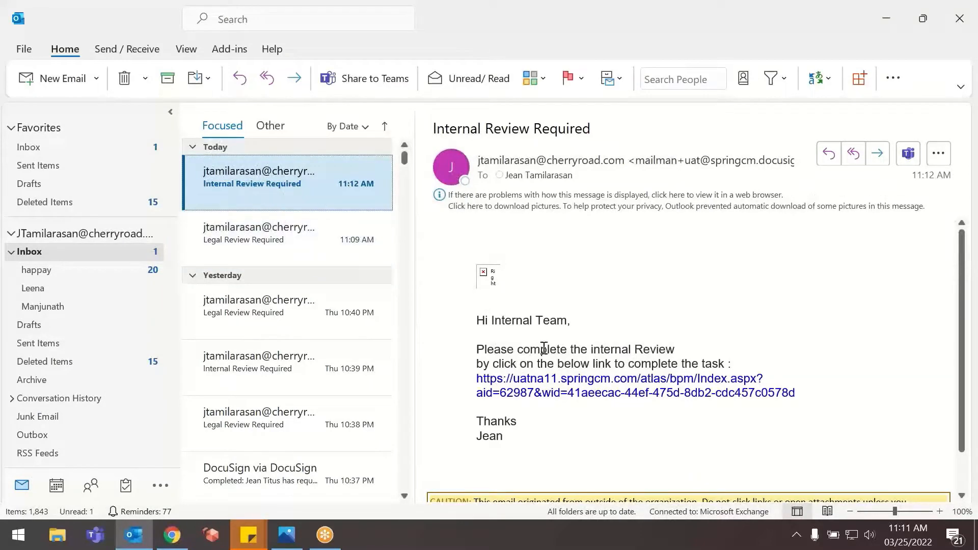
Switch to the Burlington Textiles Weaving Plant Generator opportunity in Salesforce, reload it and check the Contract Status in its details.
click(174, 535)
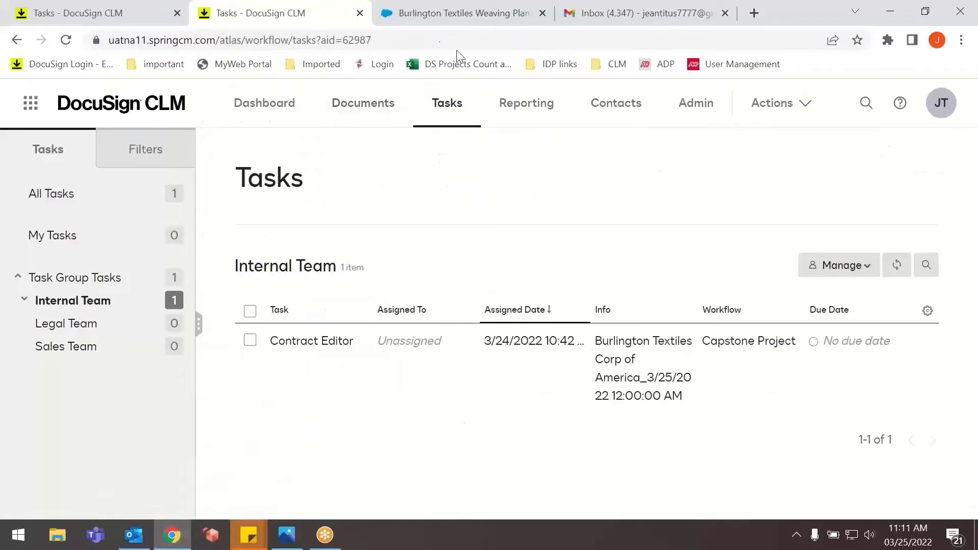
click(428, 28)
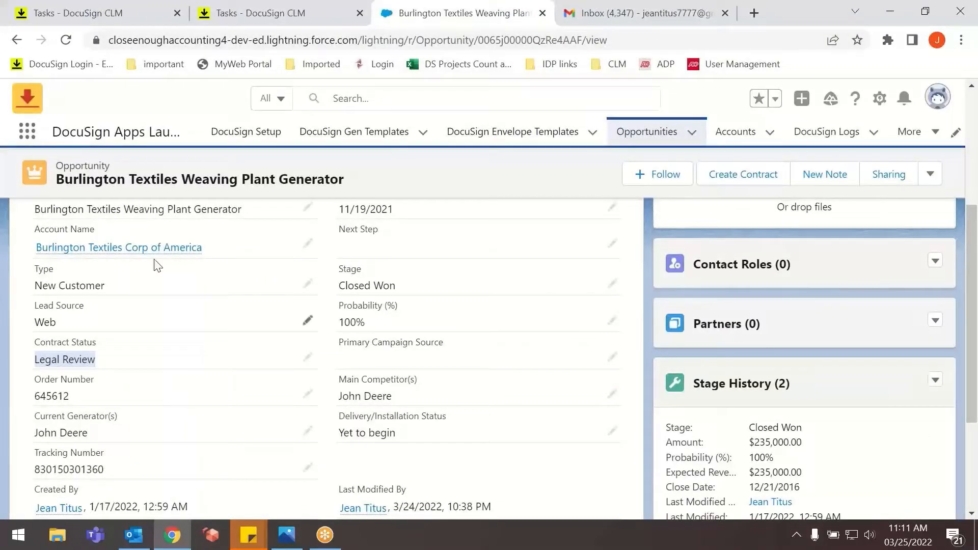
click(69, 40)
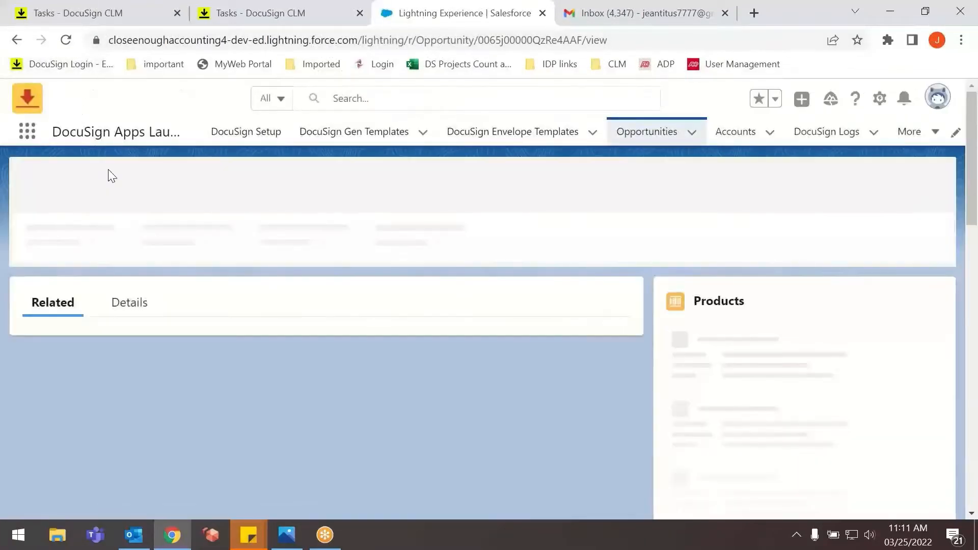
click(125, 295)
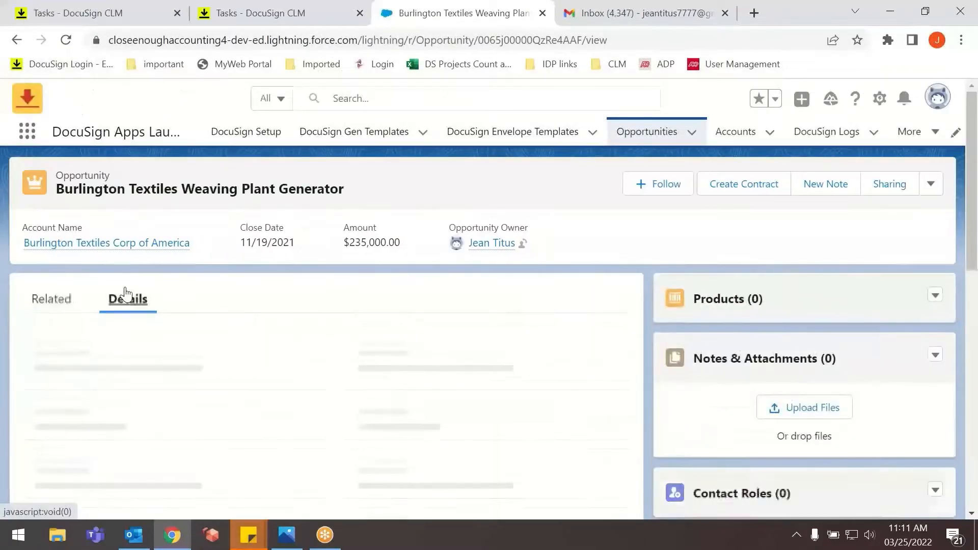
scroll(125, 292, down, 5)
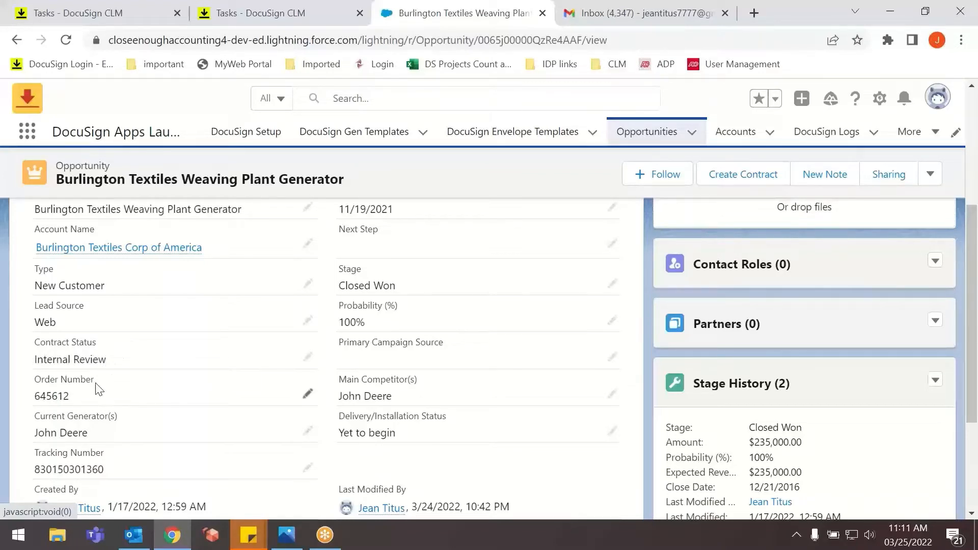
Switch to DocuSign CLM, open the Internal Team's Contract Editor task and choose the cherryroad.com user as its assignee.
click(248, 25)
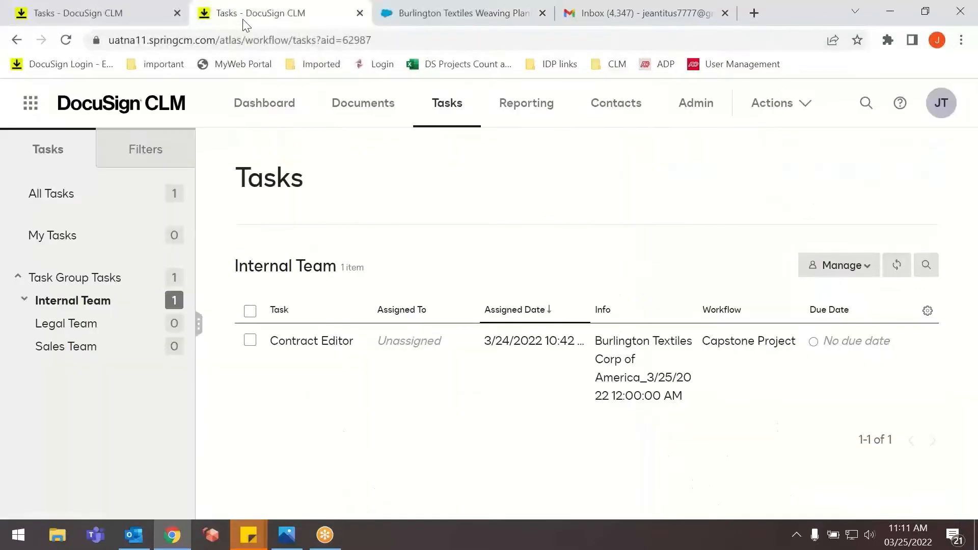
click(298, 340)
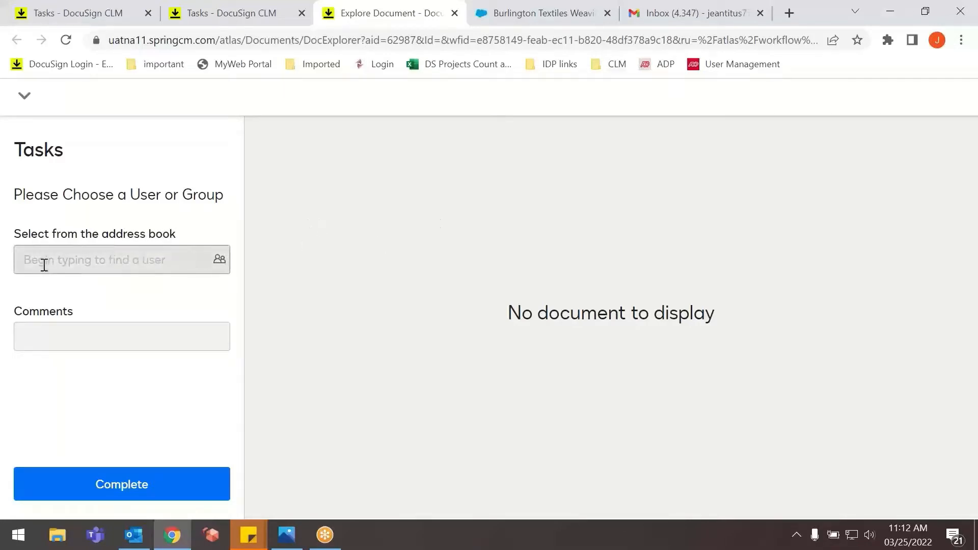
click(219, 259)
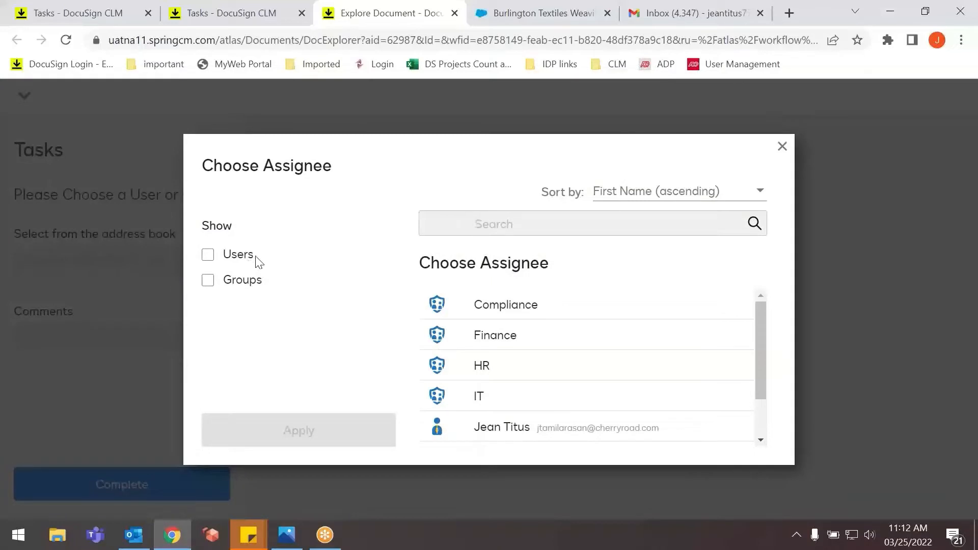
click(219, 257)
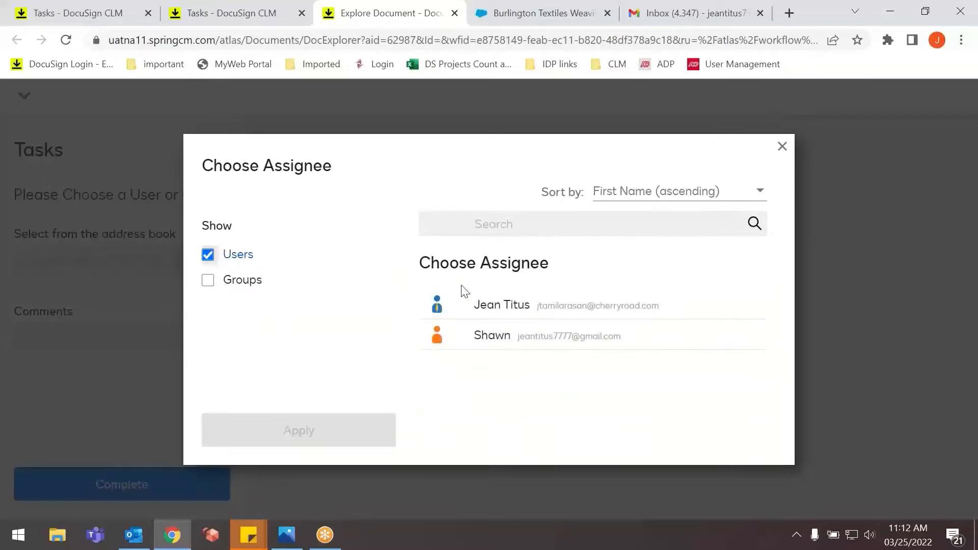
click(589, 315)
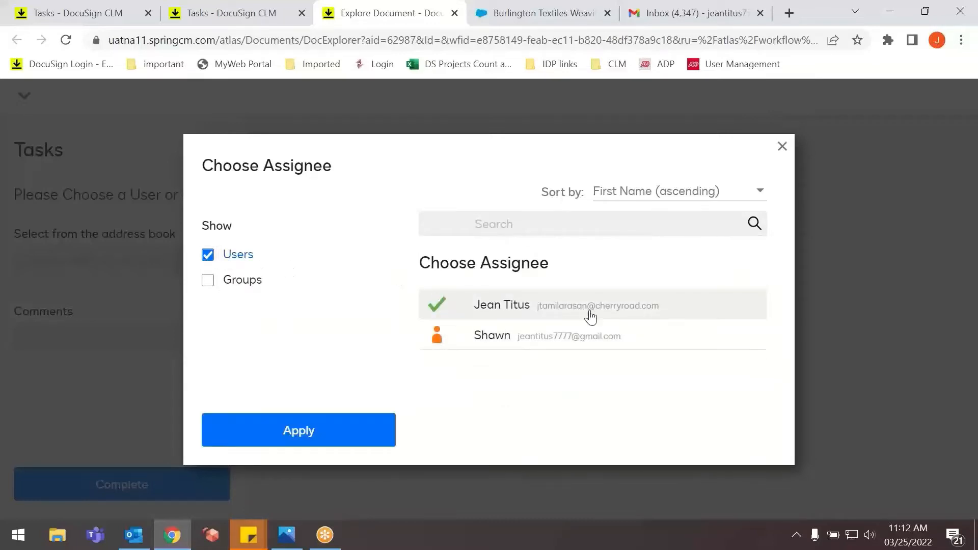
click(256, 432)
Add the comment "review it" and complete the assignment task.
click(91, 346)
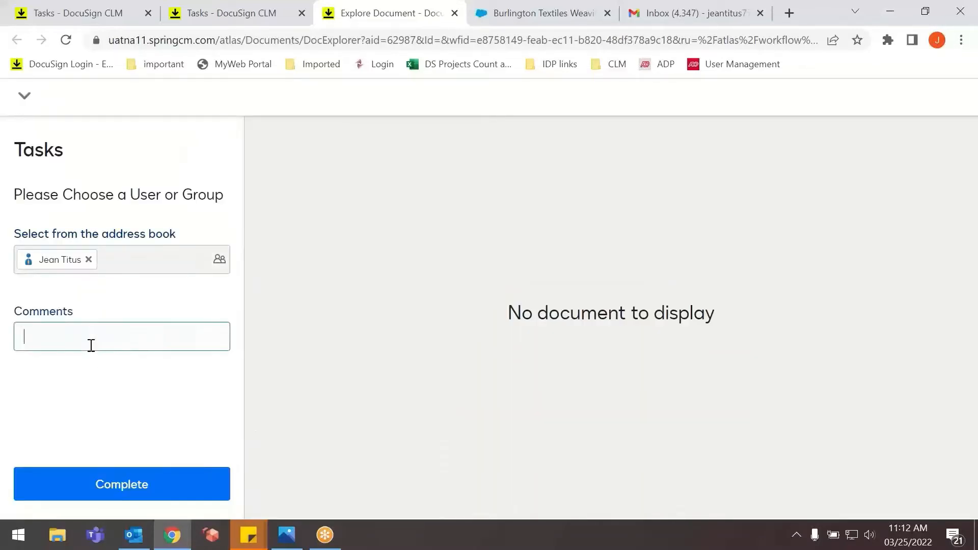
text(review it)
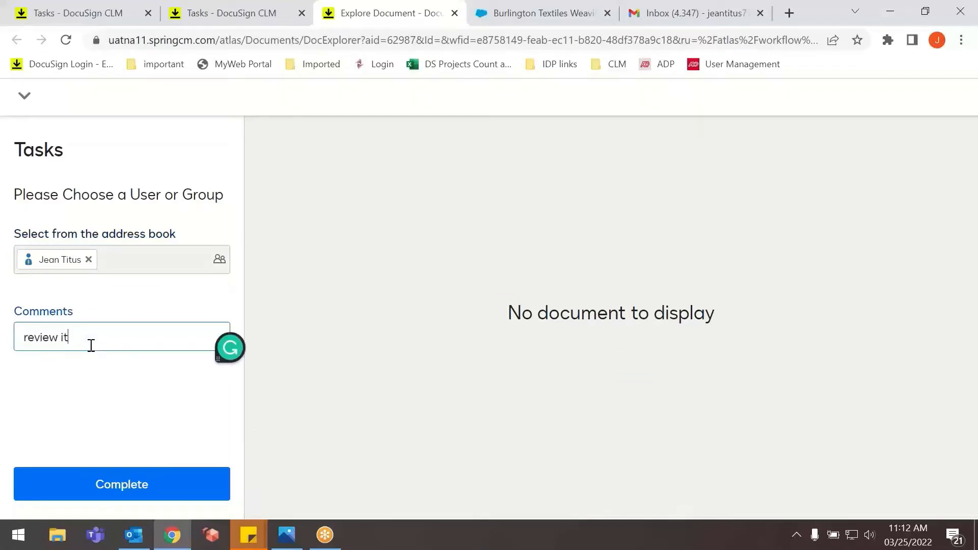
click(62, 483)
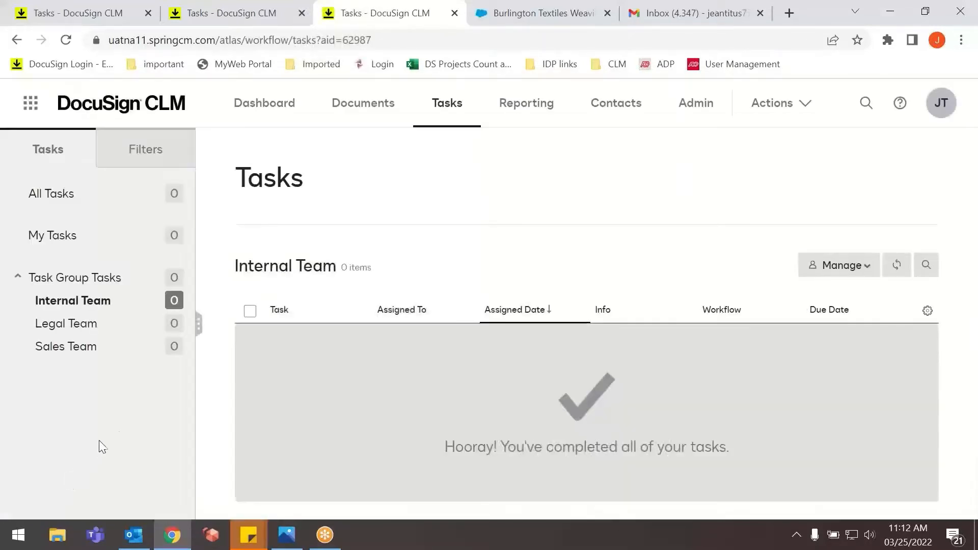
Reload the tasks and open the Contract Editor task listed under My Tasks for the Capstone Project.
click(66, 40)
drag(141, 134, 441, 217)
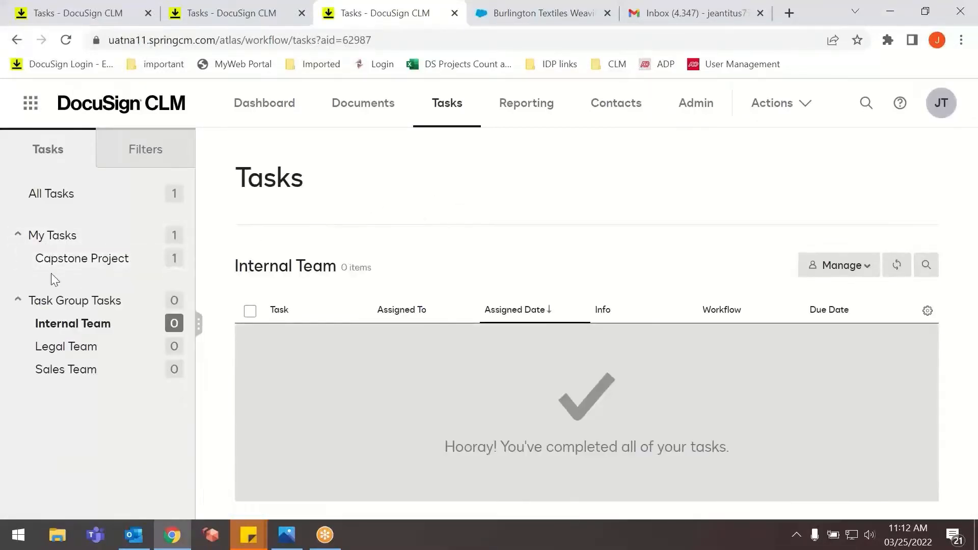
click(84, 266)
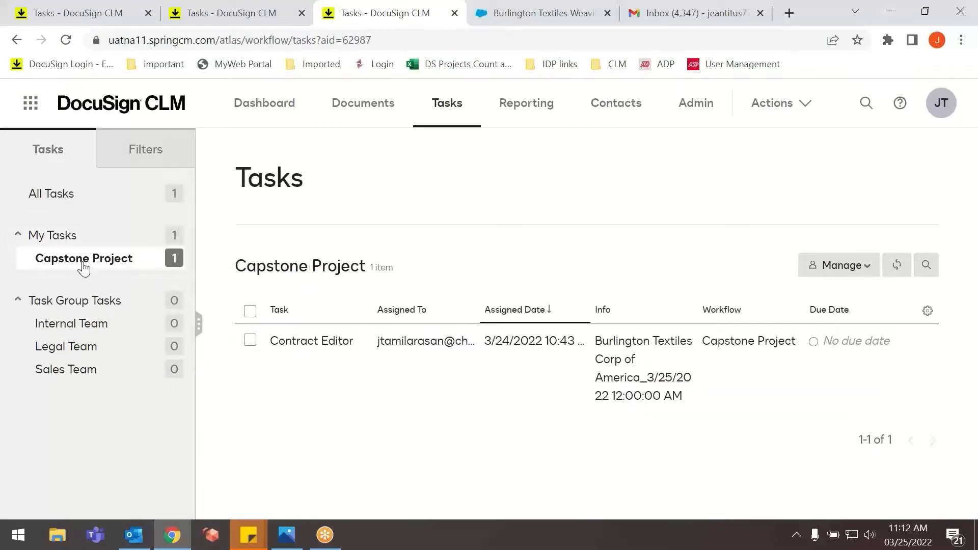
click(304, 348)
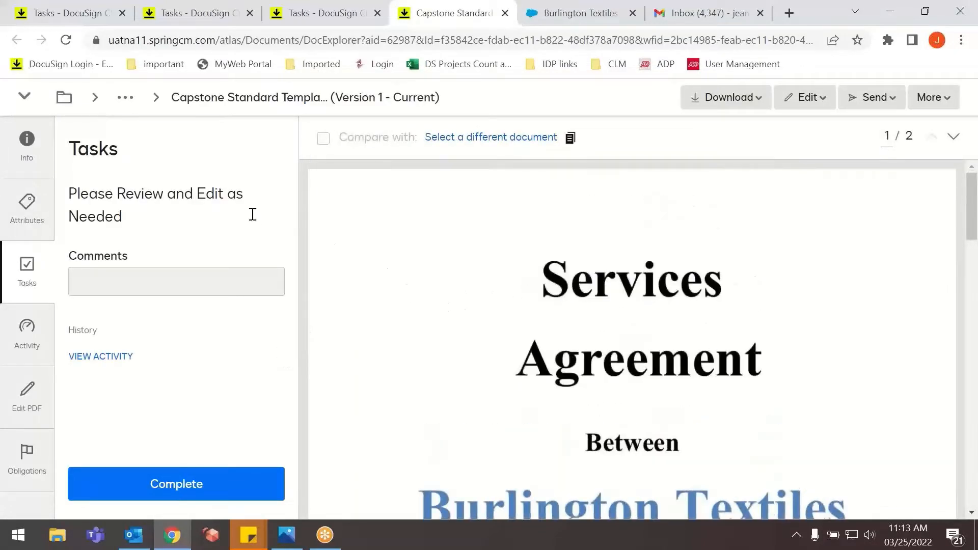
Examine the contract's document information and attributes, and return to its task.
click(34, 166)
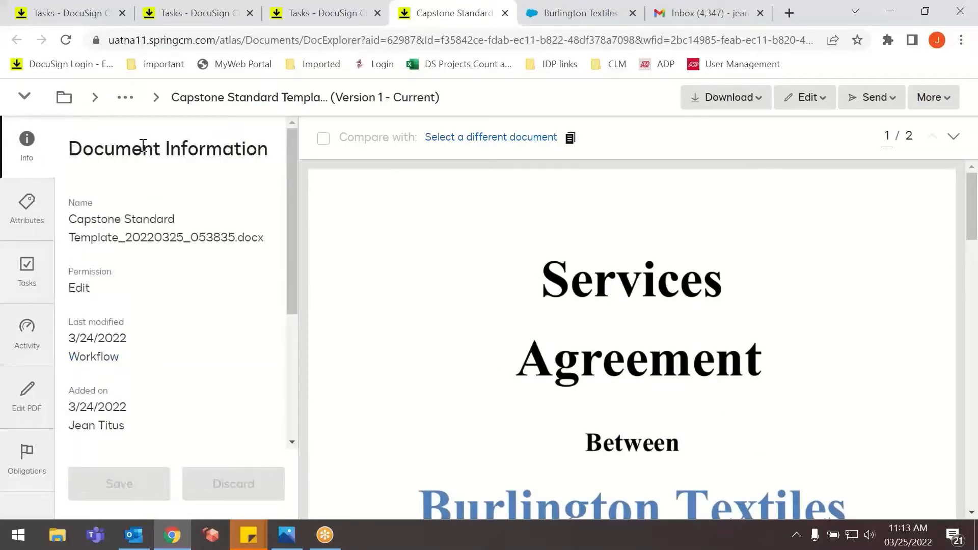
scroll(131, 218, down, 2)
scroll(135, 234, up, 2)
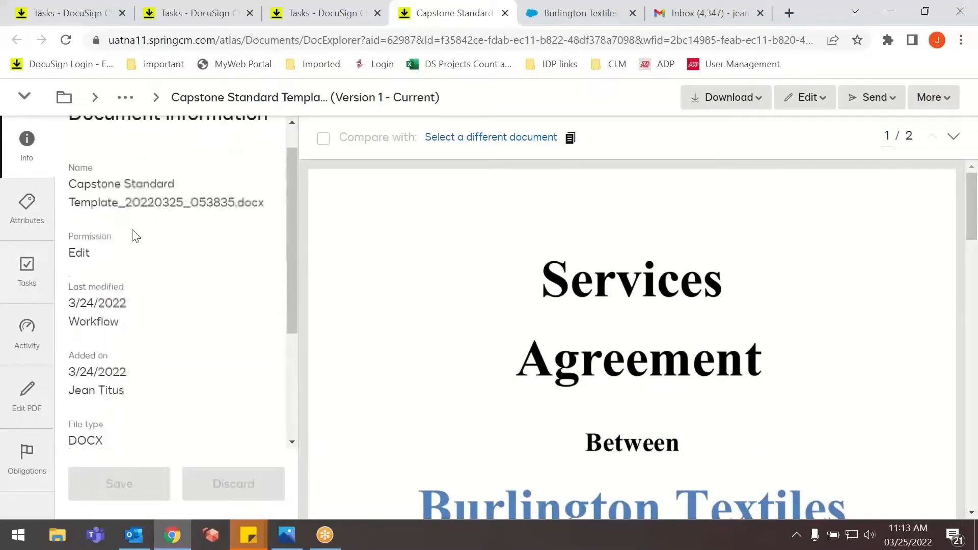
click(45, 227)
scroll(138, 275, down, 10)
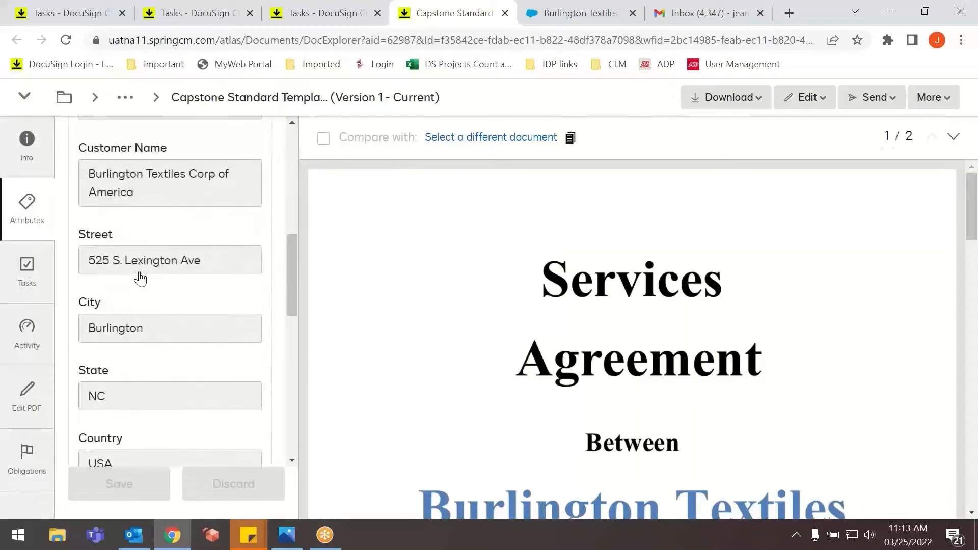
scroll(138, 284, down, 5)
click(36, 300)
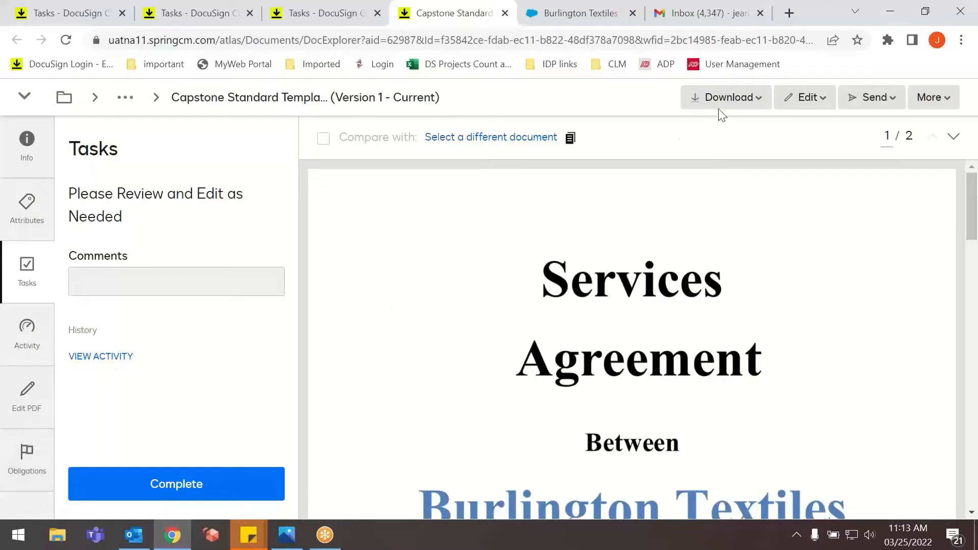
Examine the contract's Download, Edit and Send options and read through both pages of the agreement.
click(726, 97)
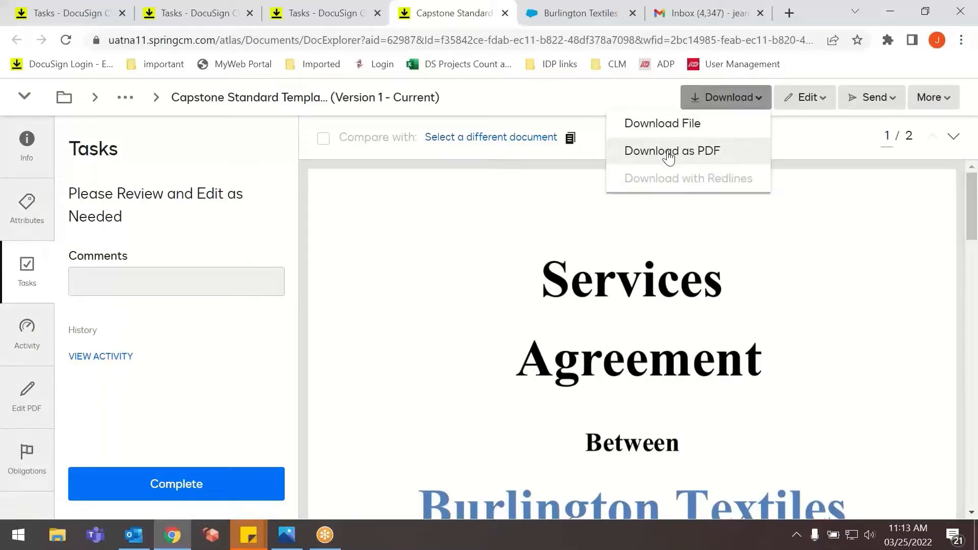
click(814, 102)
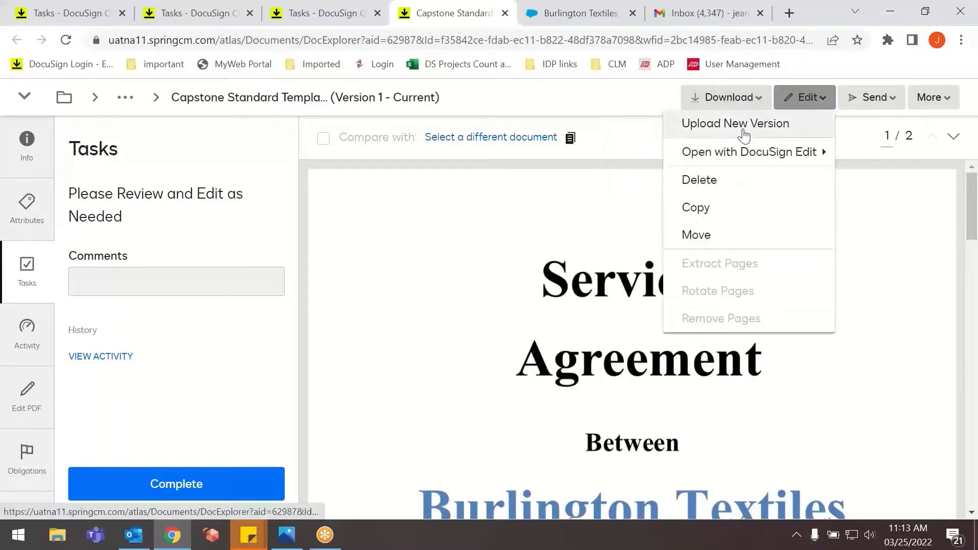
mouse_move(719, 151)
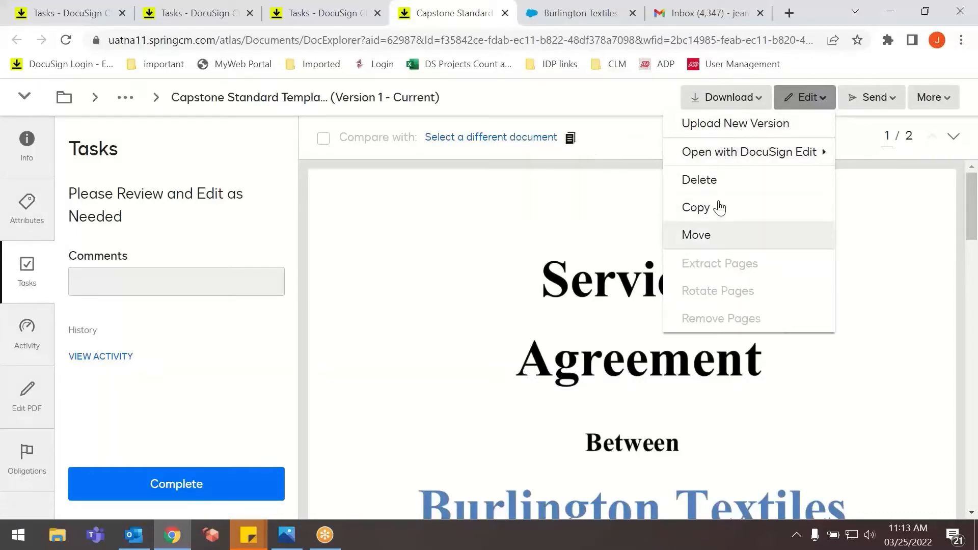
click(860, 103)
click(595, 203)
scroll(538, 238, down, 10)
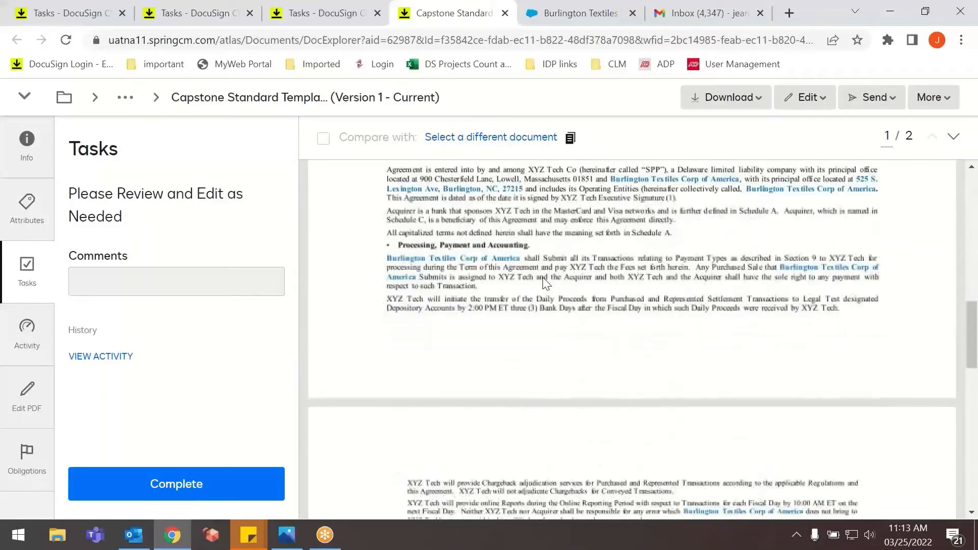
scroll(542, 277, down, 10)
scroll(512, 292, up, 8)
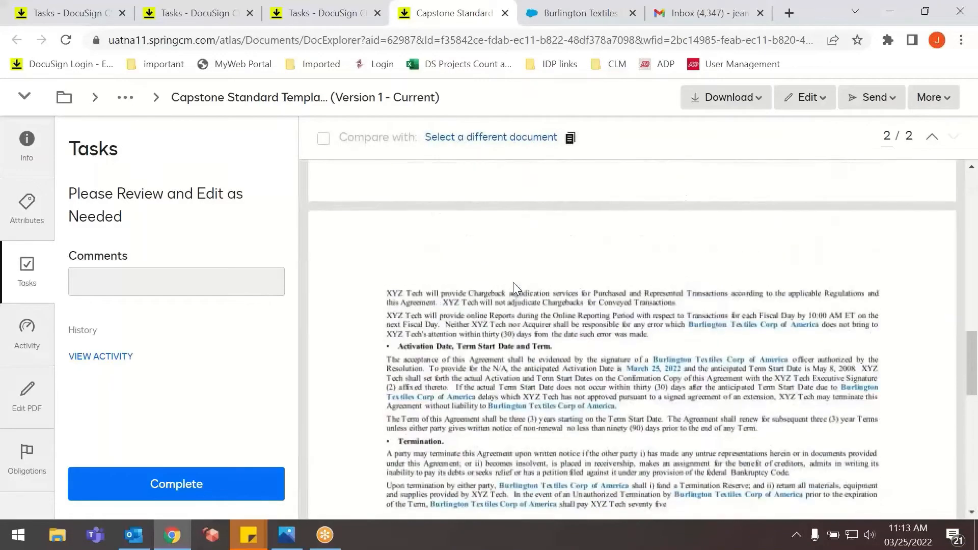
scroll(512, 282, up, 10)
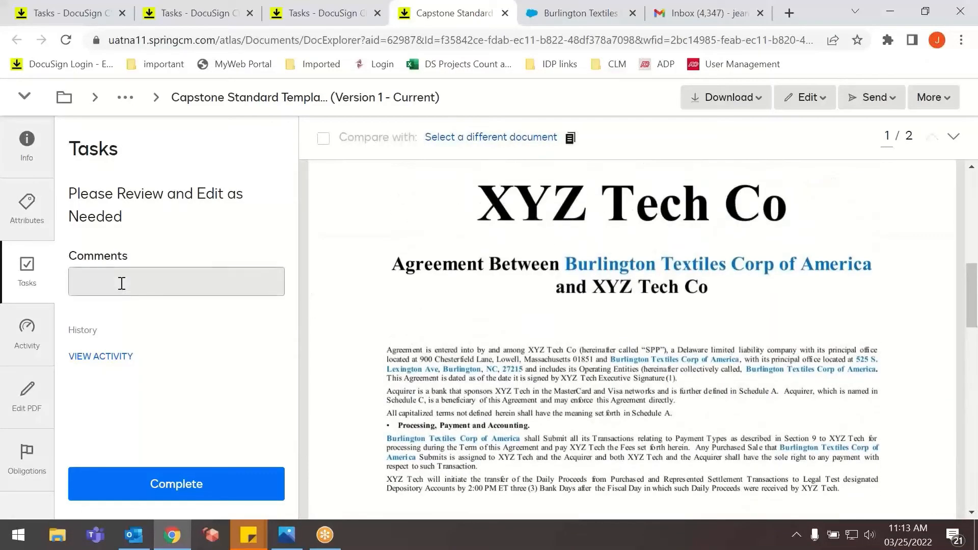
Complete the internal review task with the comment "Completed".
click(121, 281)
text(Complete)
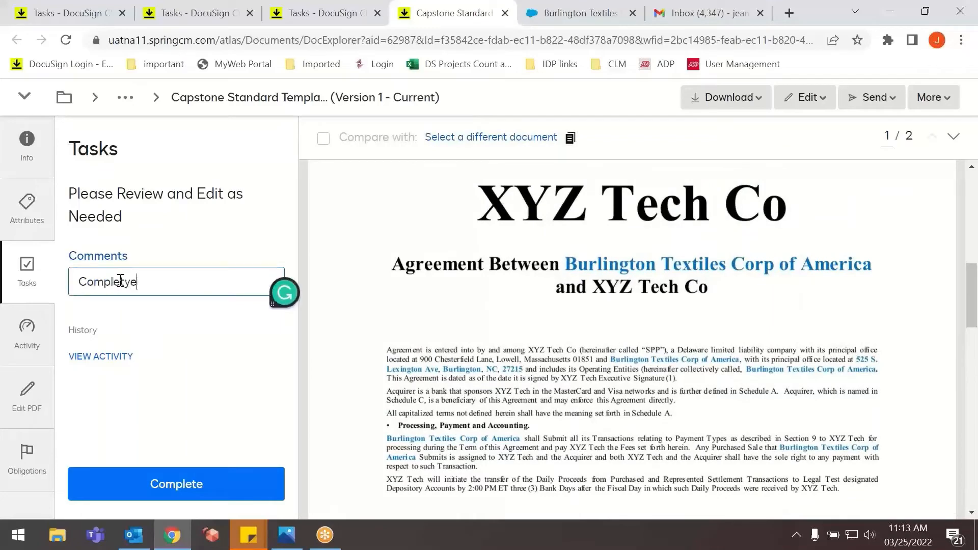
text(d)
click(202, 497)
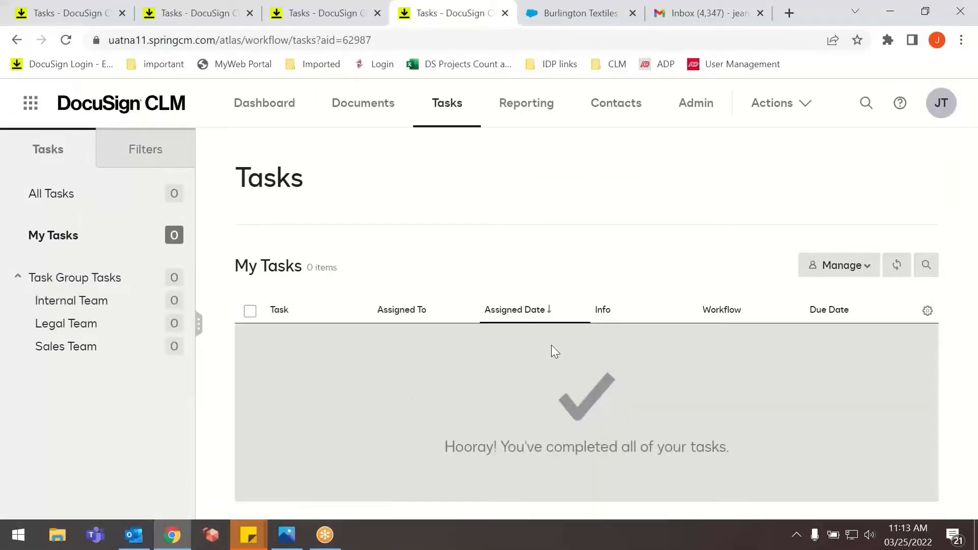
Reload the tasks, show the Legal Team's list, view the newest Legal Review Required email in Outlook and return to Chrome.
click(67, 41)
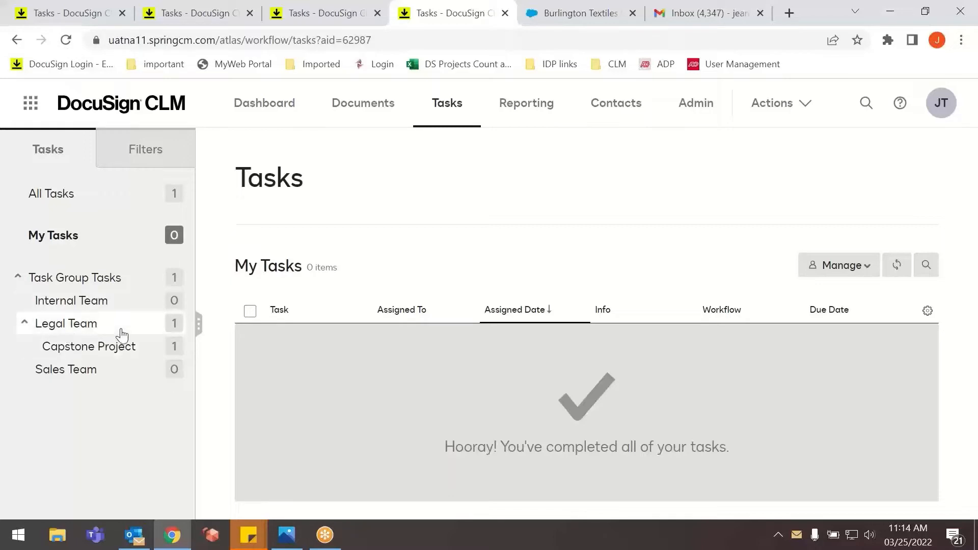
click(84, 330)
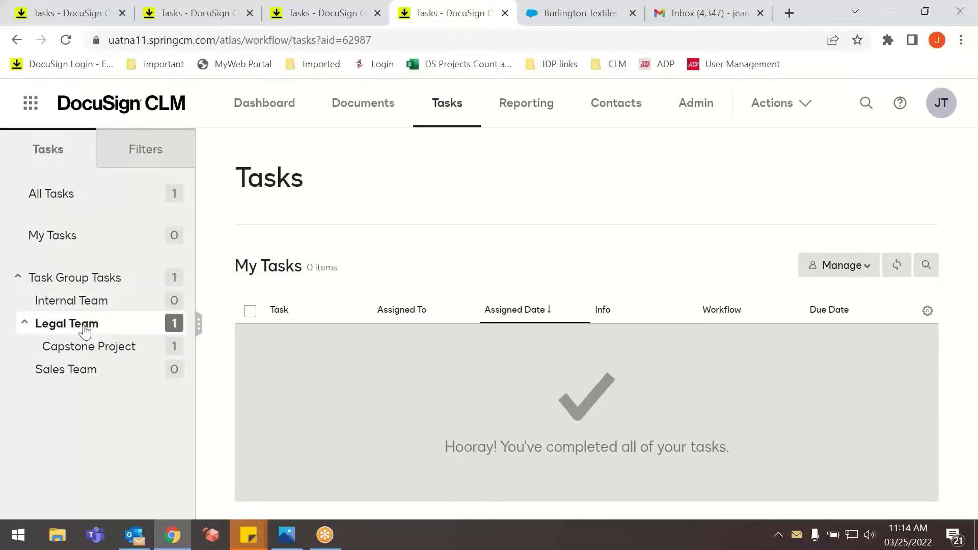
key(alt+Tab)
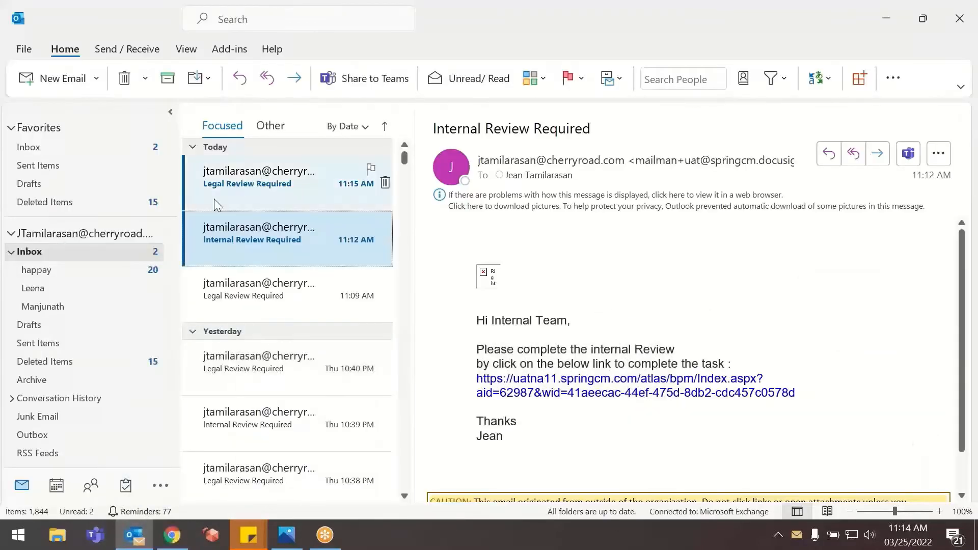
click(268, 199)
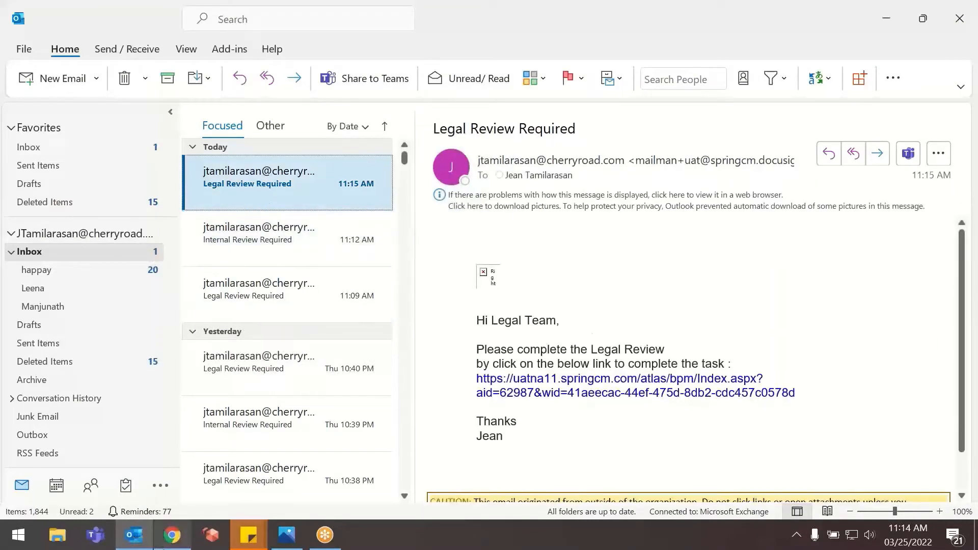
click(172, 535)
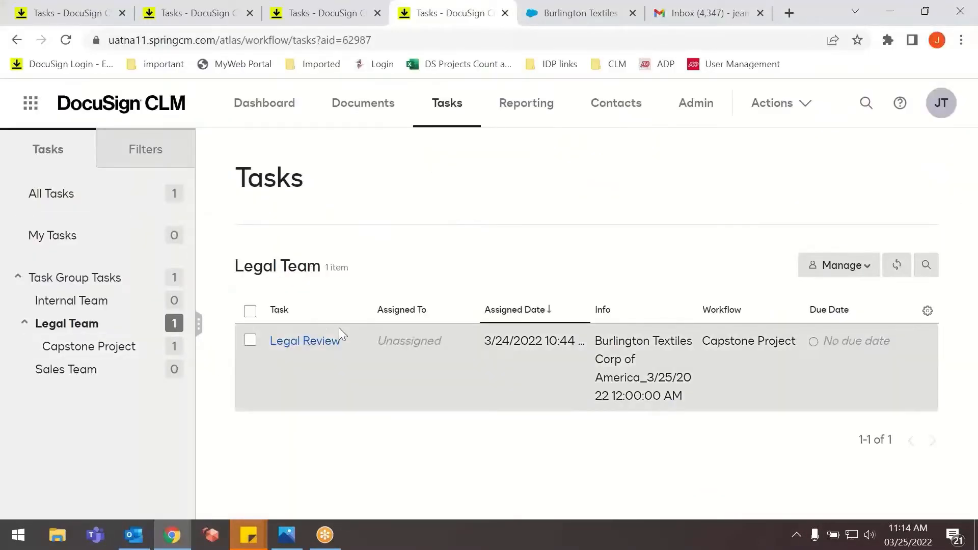
Open the Legal Team's Legal Review task, check the document's information and attributes, and return to its task.
click(313, 343)
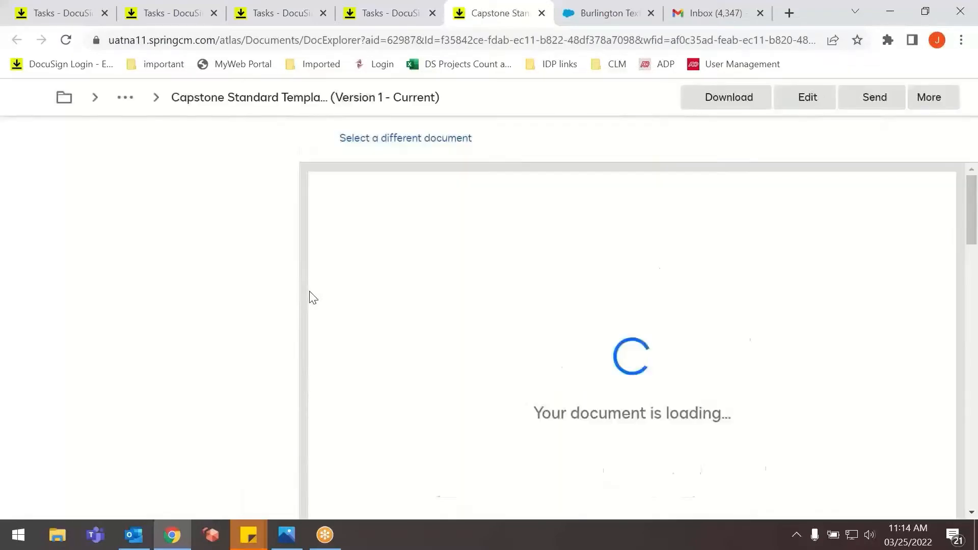
scroll(301, 277, down, 1)
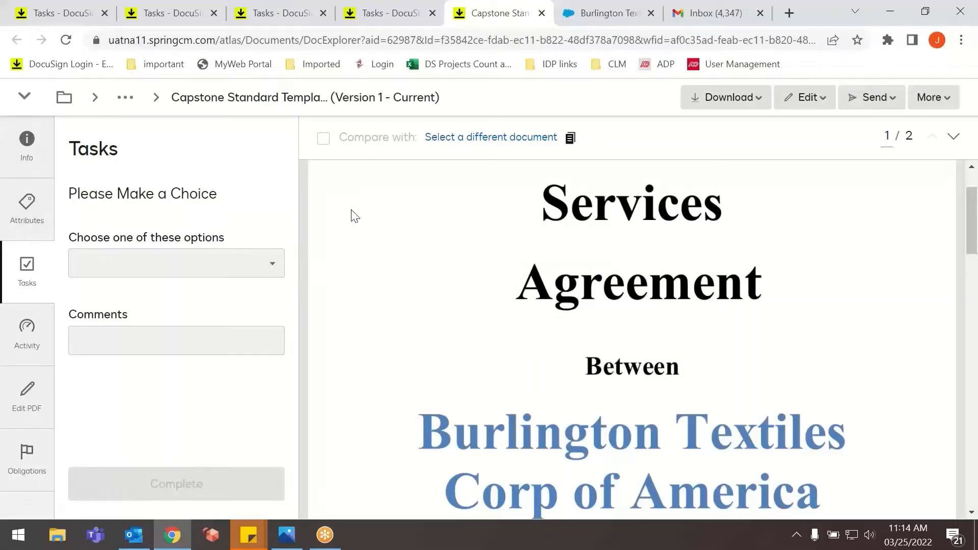
click(29, 163)
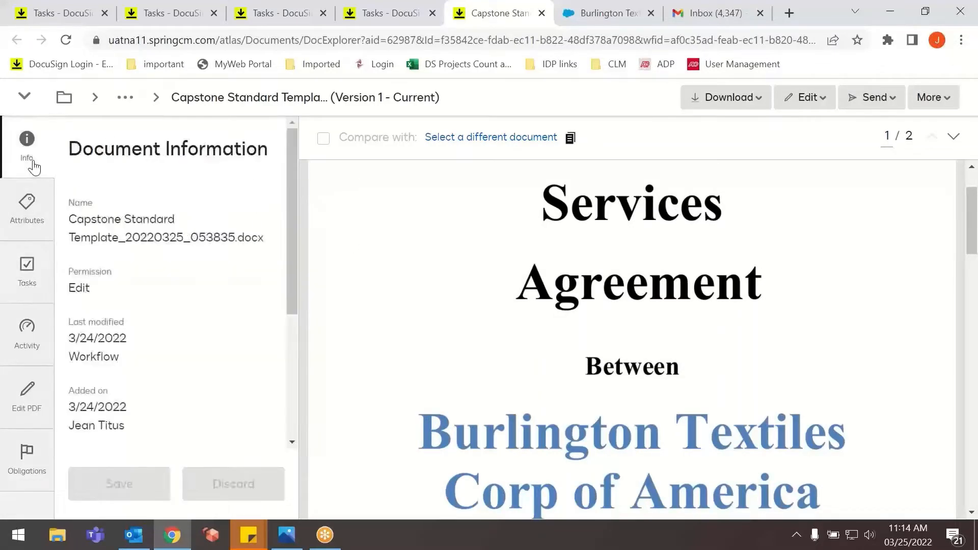
click(32, 224)
click(24, 284)
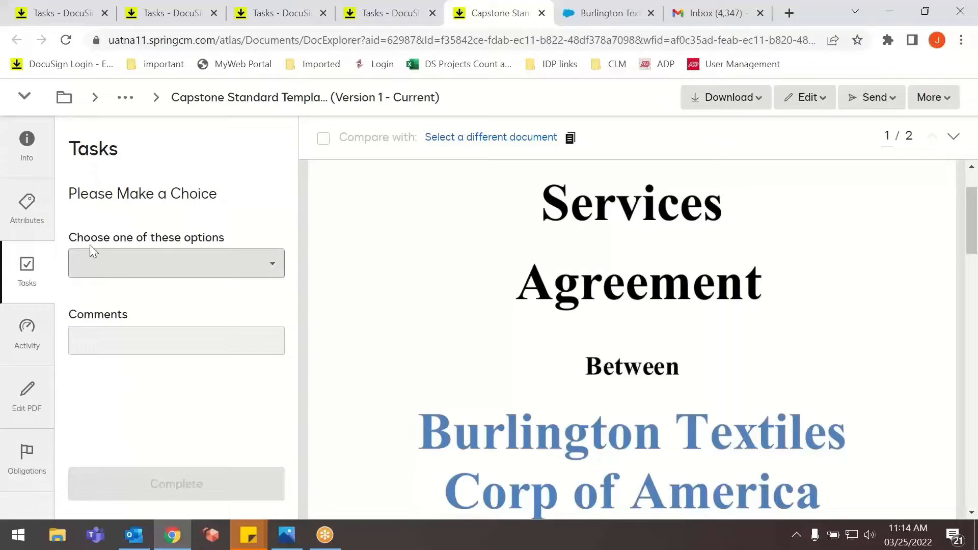
Complete the legal review task with the choice "Send for External review" and the comment "please review it".
click(220, 274)
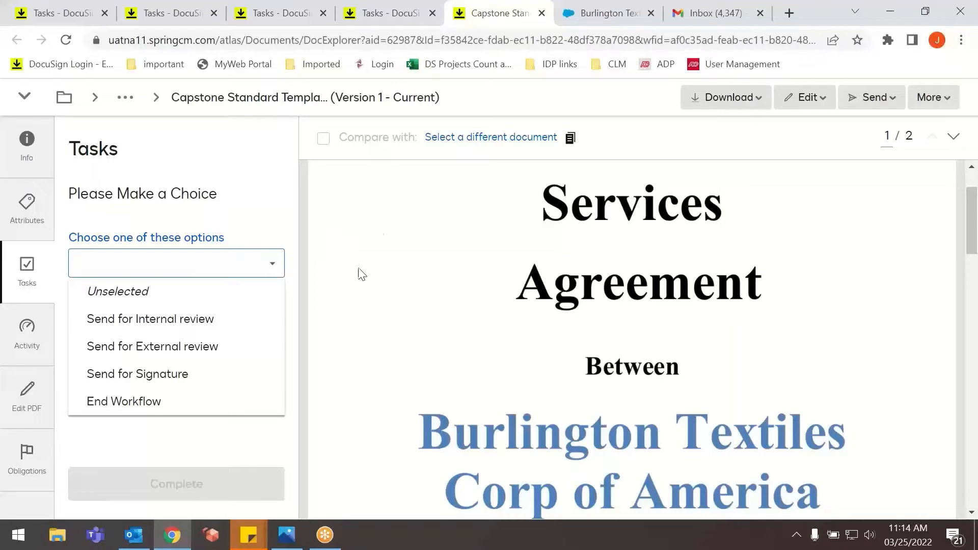
click(156, 349)
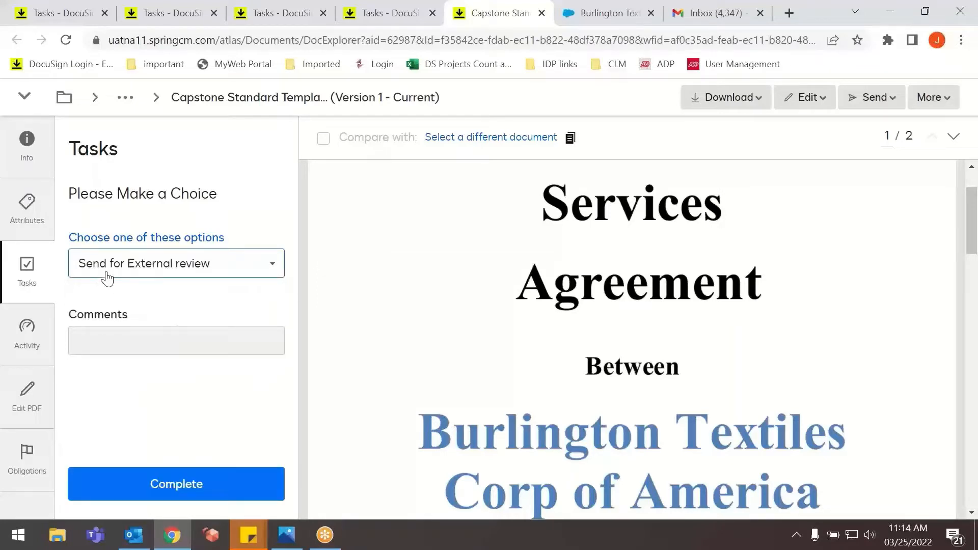
click(179, 333)
text(please rev)
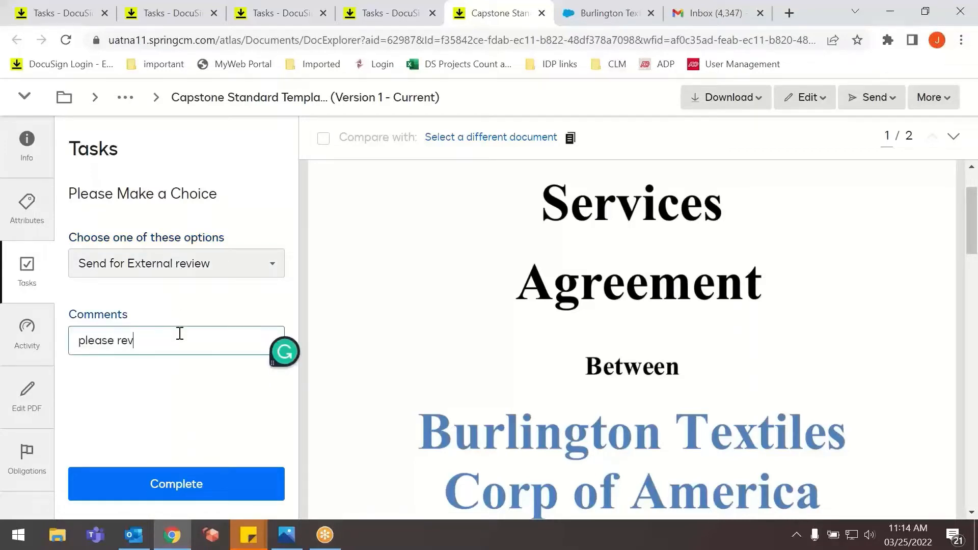
text(iew it)
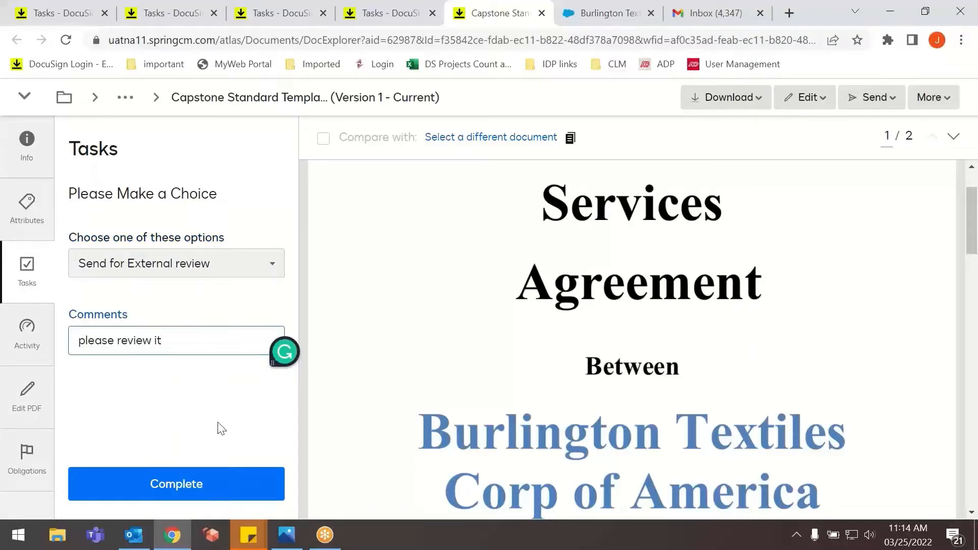
click(236, 485)
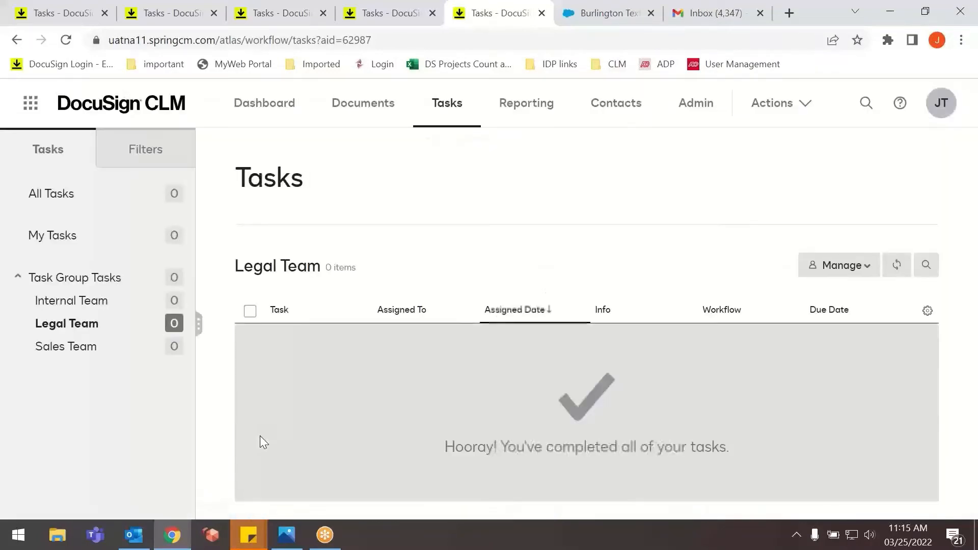
Switch to Gmail, refresh the inbox, open the newest External review email and read its two ways to review.
click(710, 17)
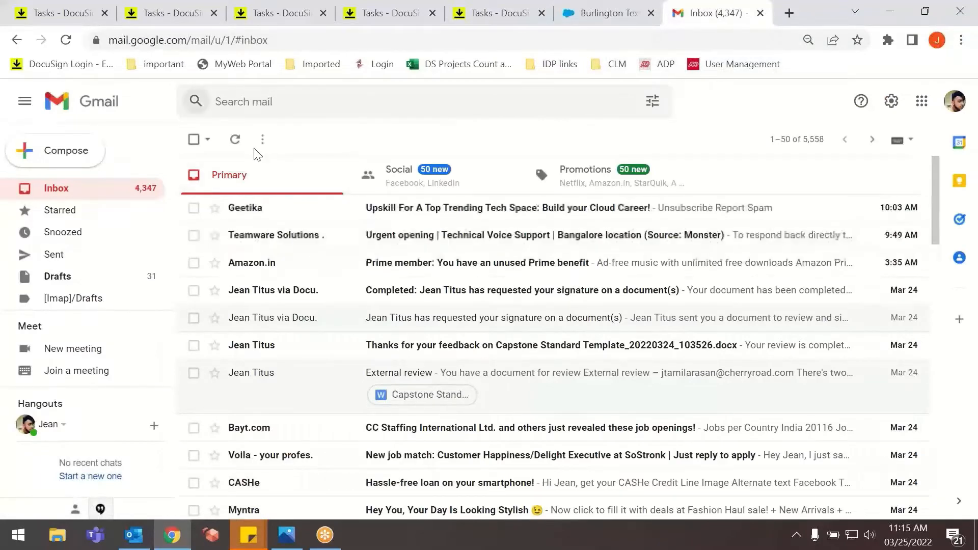
click(234, 140)
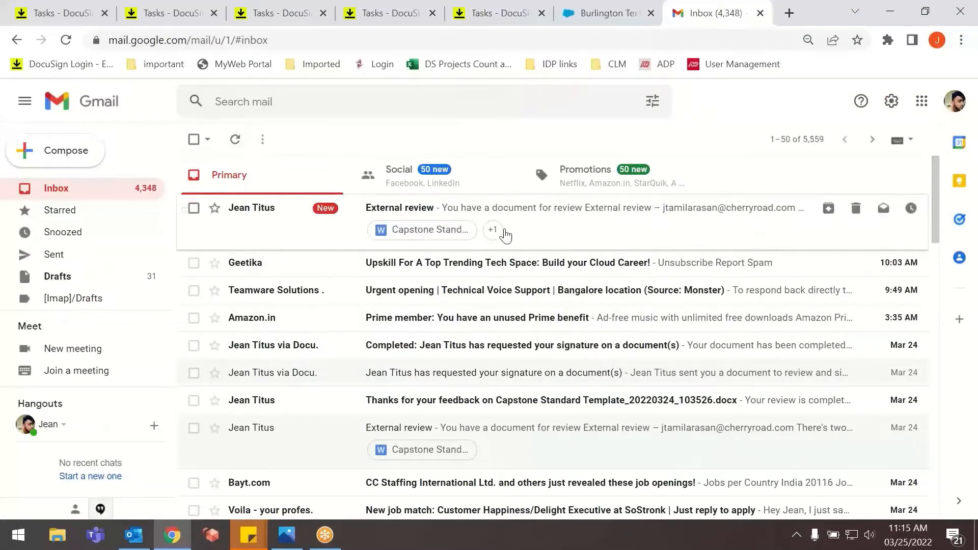
click(531, 220)
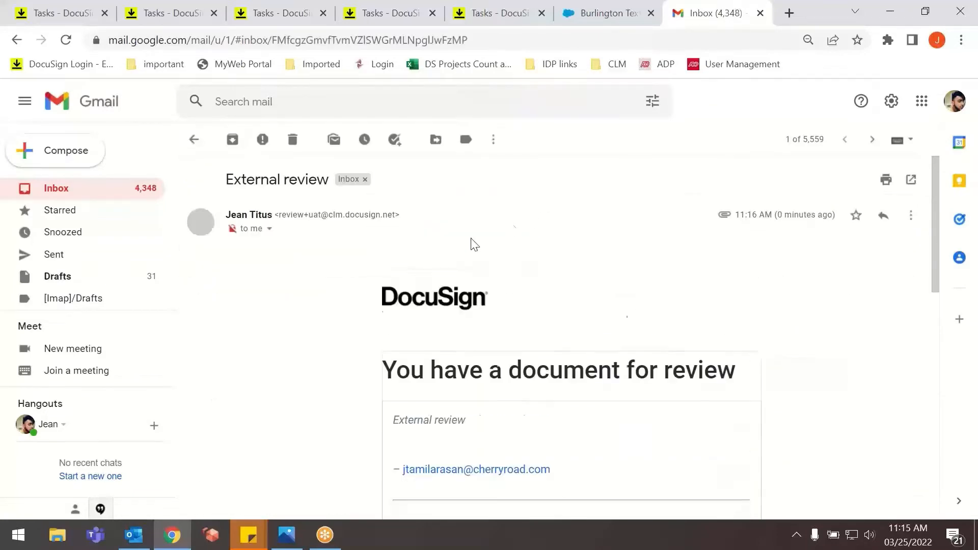
scroll(392, 301, down, 4)
scroll(497, 276, up, 3)
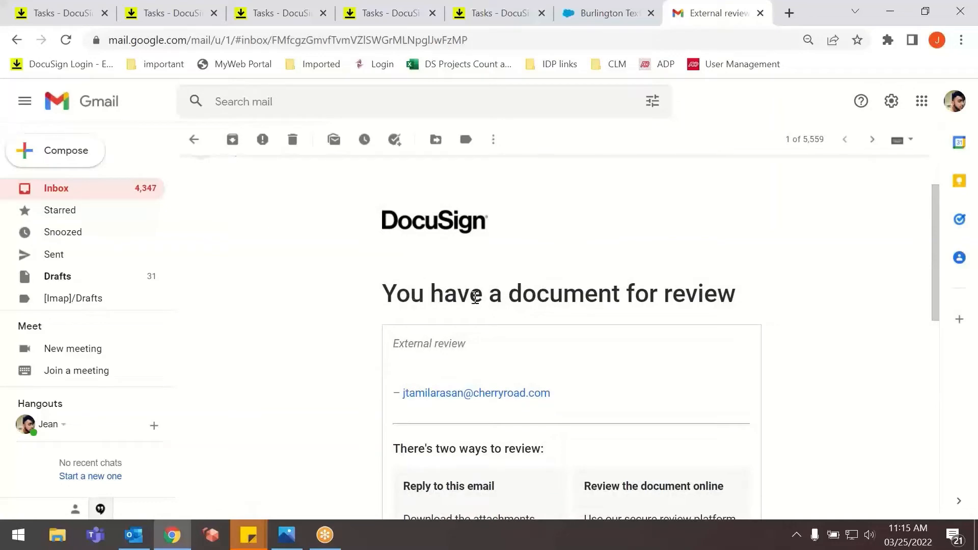
scroll(713, 301, down, 4)
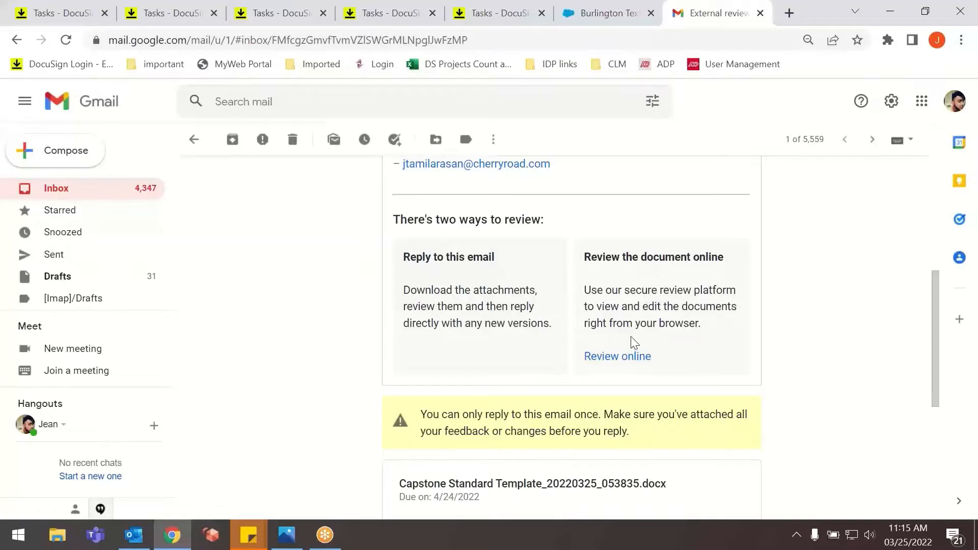
Open the document's online review from the email and dismiss the How to Complete Your Review instructions.
click(632, 358)
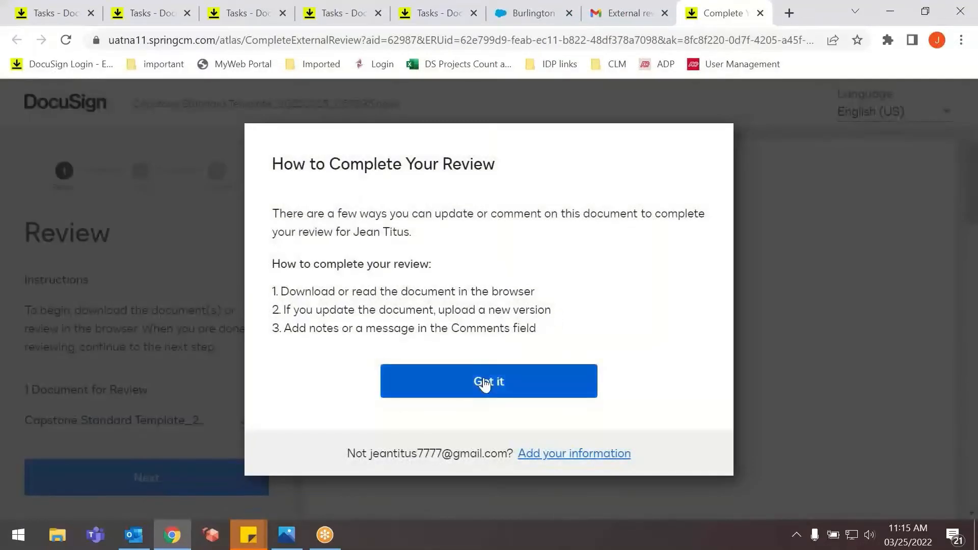
click(484, 382)
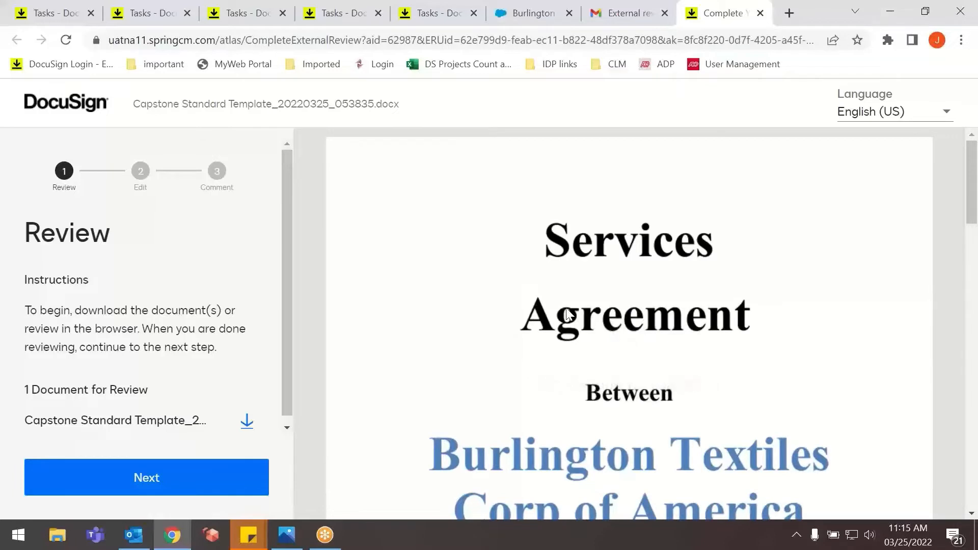
scroll(204, 392, down, 1)
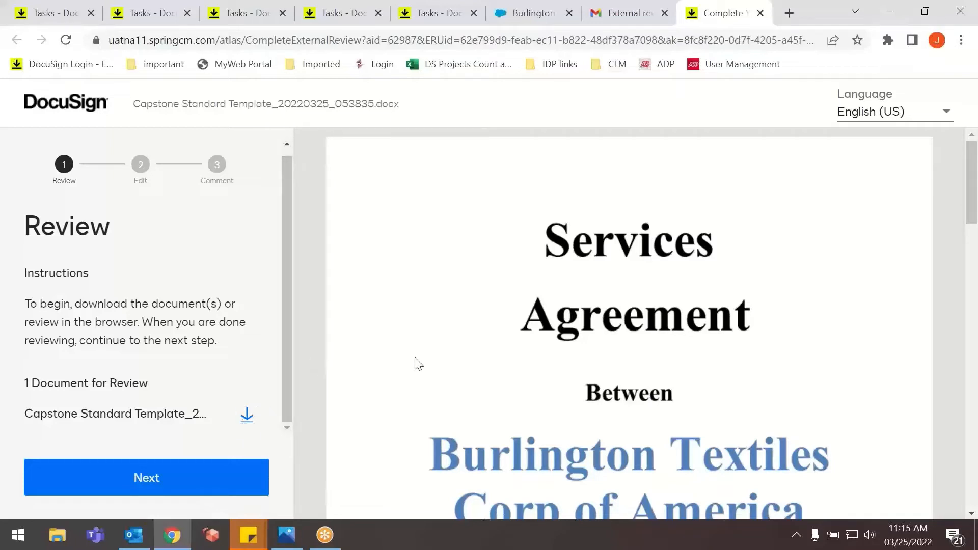
Download the Capstone Standard Template document from the review page, open it in Word and enable editing.
click(246, 418)
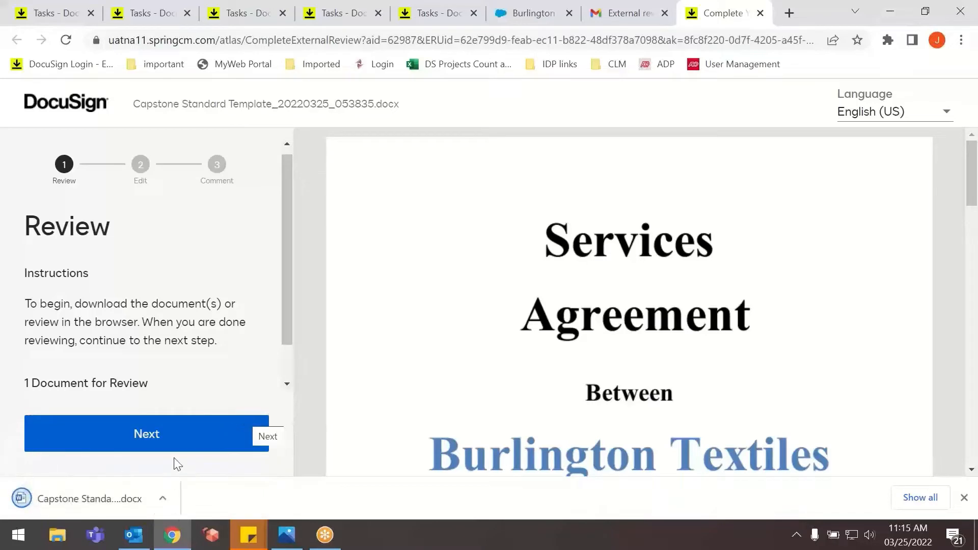
click(101, 502)
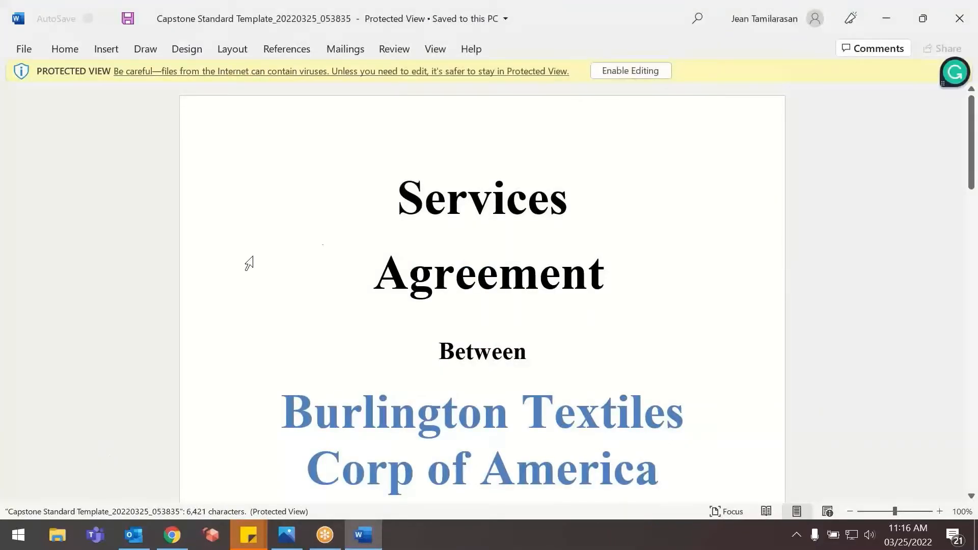
click(617, 73)
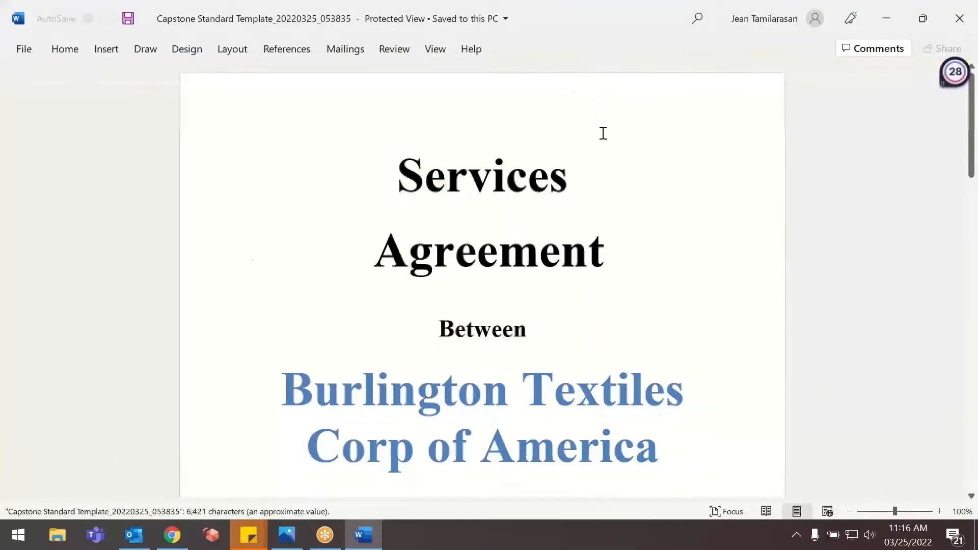
Add "PVT LTD" after "Burlington Textiles Corp of America" in the agreement's title section.
scroll(489, 253, down, 4)
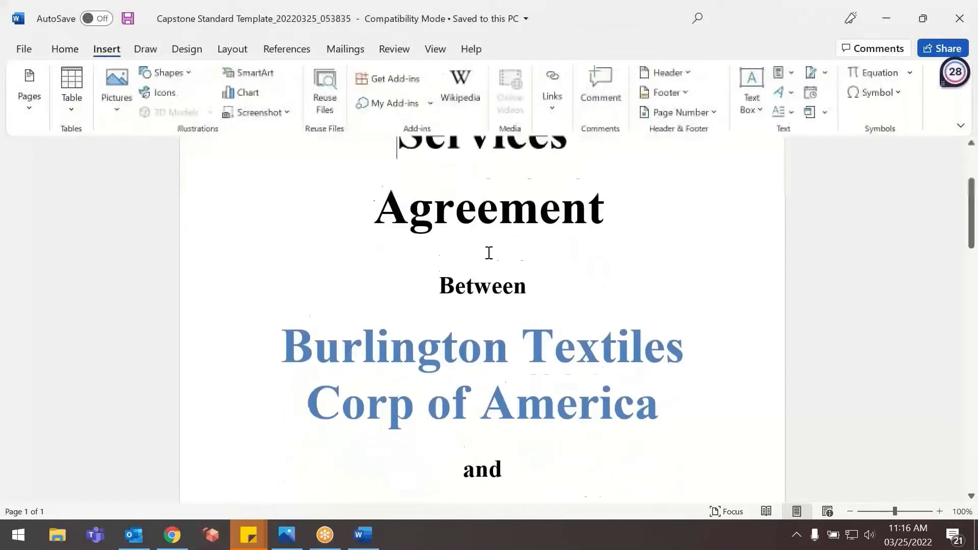
scroll(495, 317, down, 1)
click(678, 305)
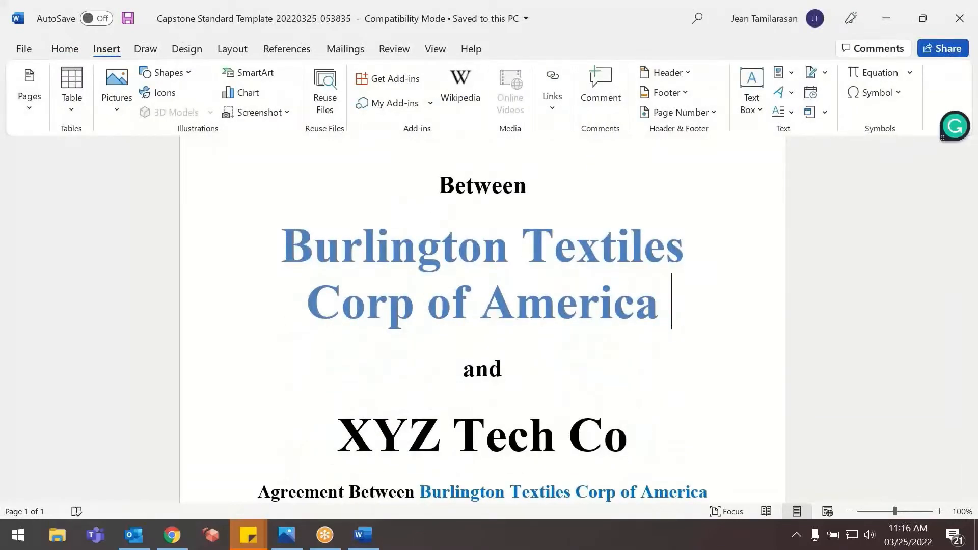
text(PVT L)
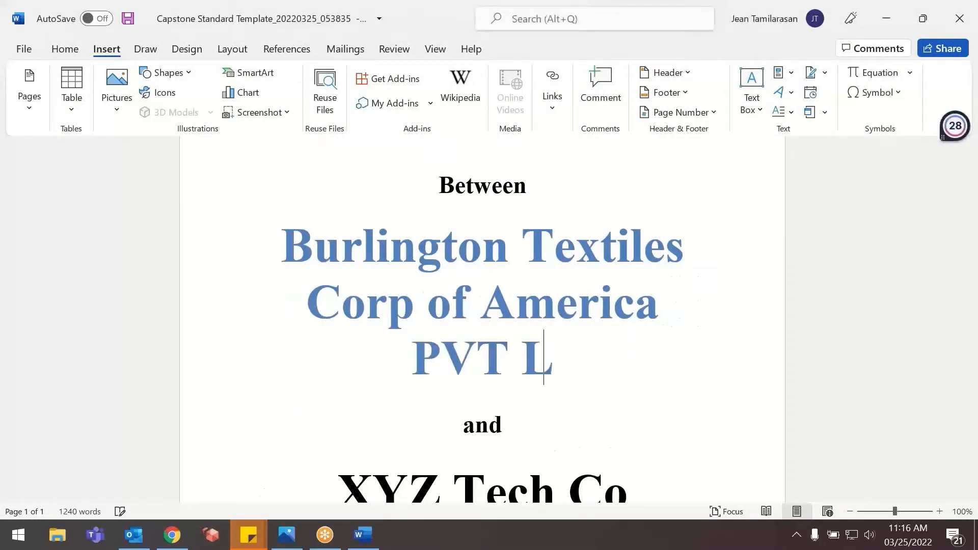
text(TD)
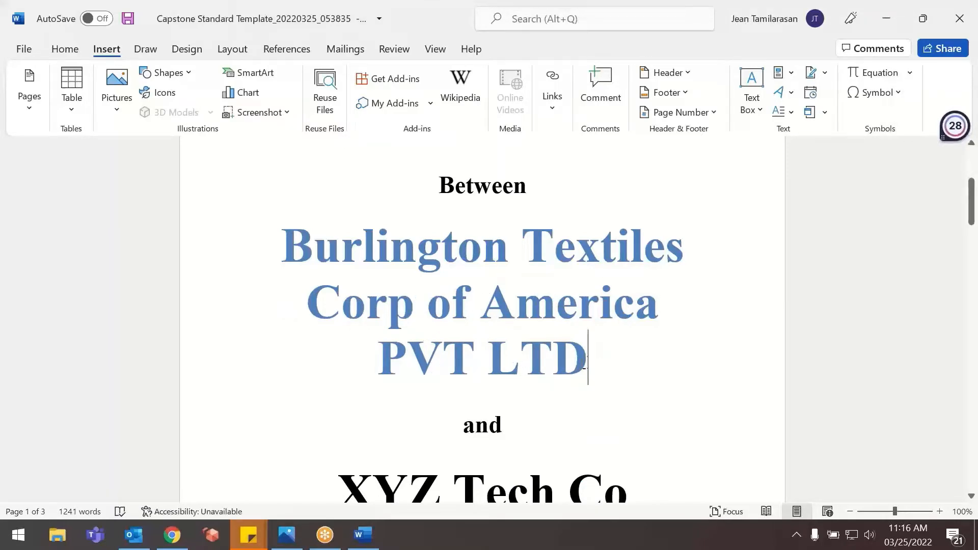
Colour the "PVT LTD" text red, save the document and close it to return to the online review.
drag(586, 360, 377, 362)
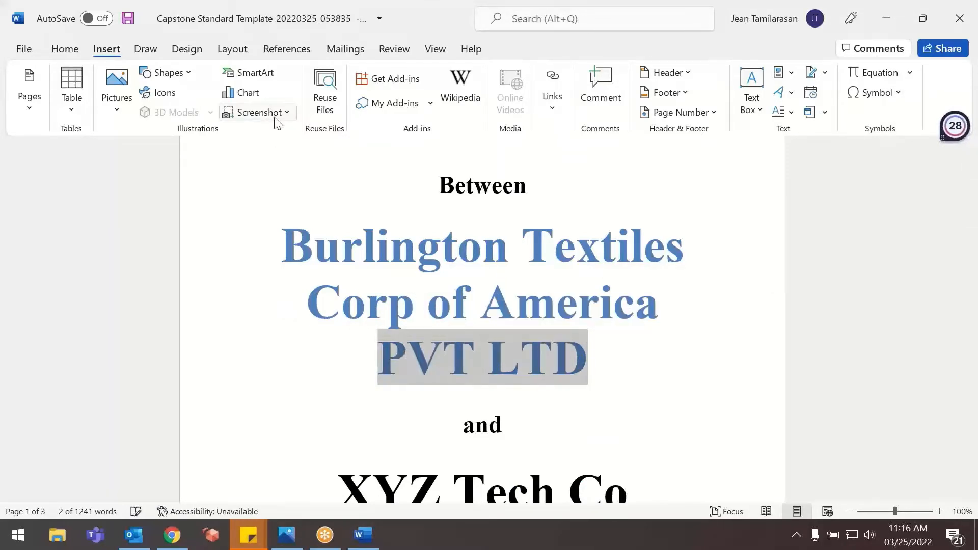
click(65, 49)
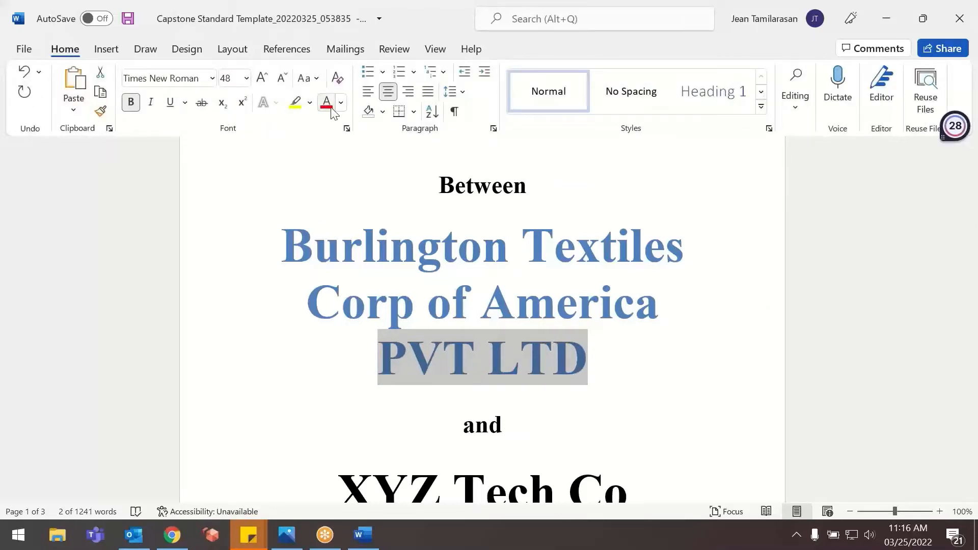
click(327, 102)
click(638, 358)
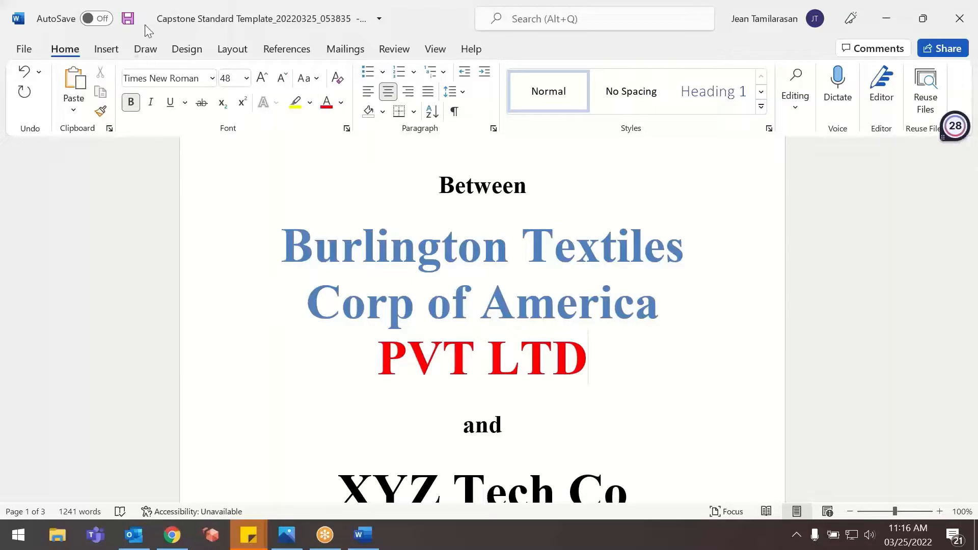
click(128, 18)
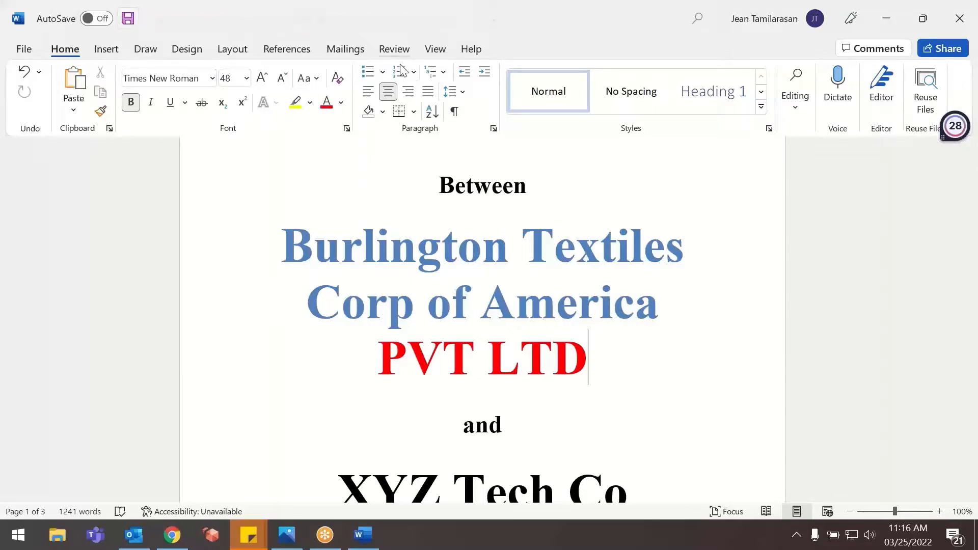
click(960, 18)
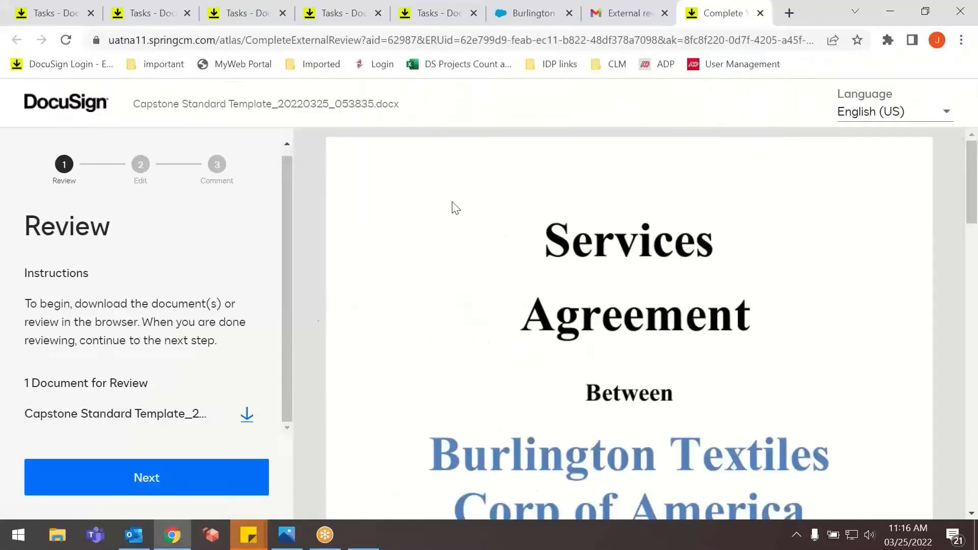
Advance the review to its Edit stage and upload Capstone Standard Template_20220325_053835 from Downloads as the new version.
click(185, 473)
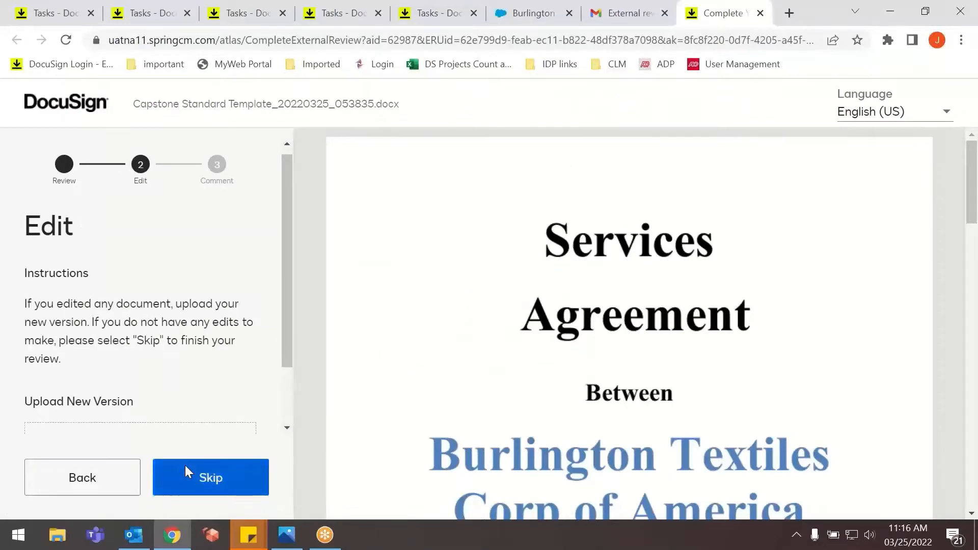
scroll(140, 389, down, 2)
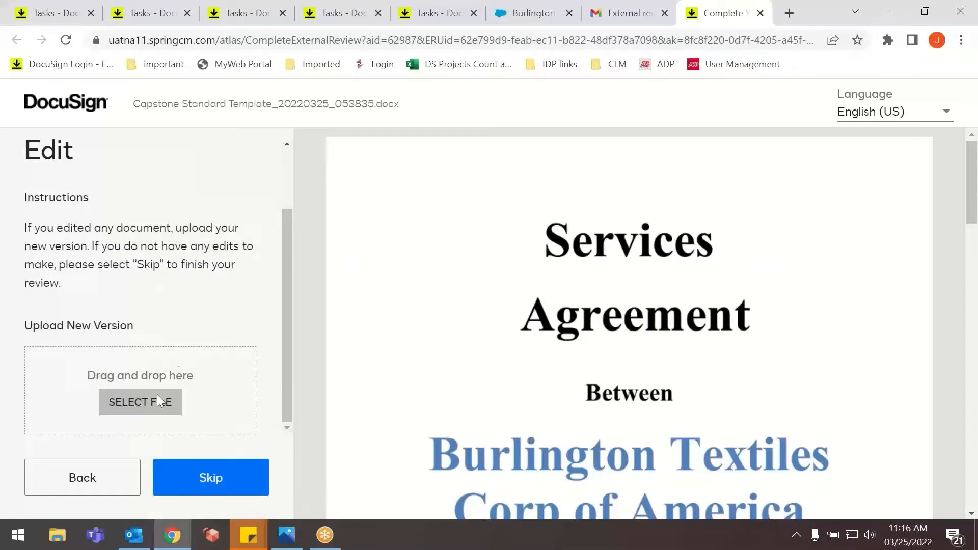
scroll(662, 265, down, 1)
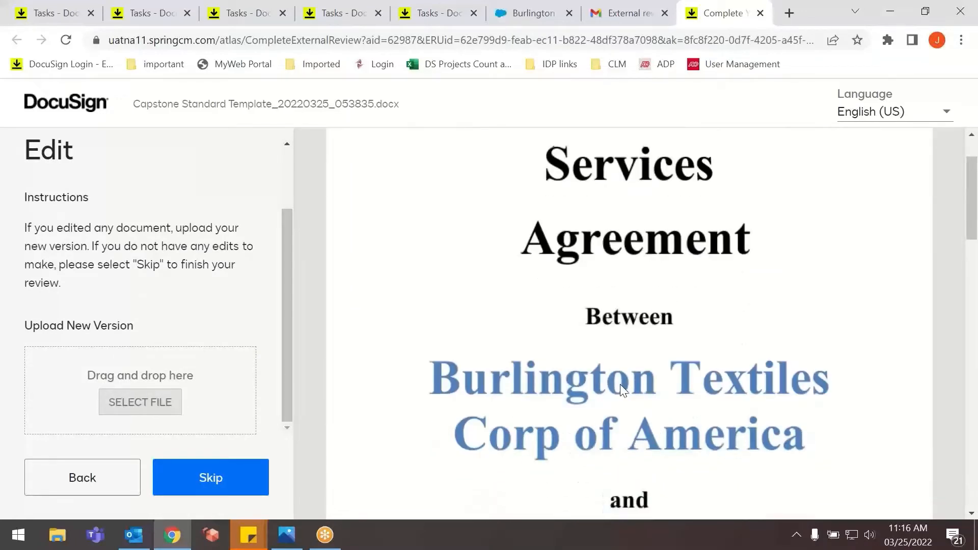
scroll(621, 390, down, 2)
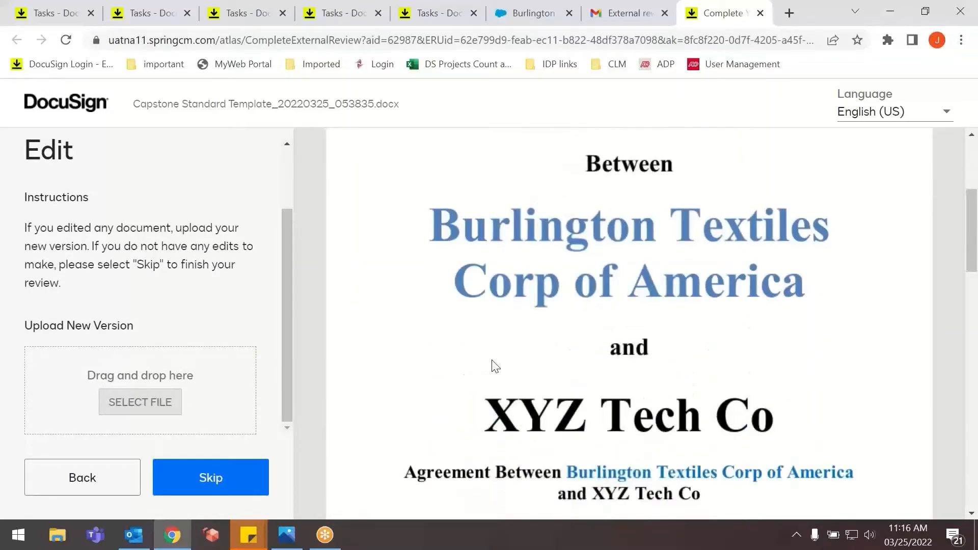
click(135, 413)
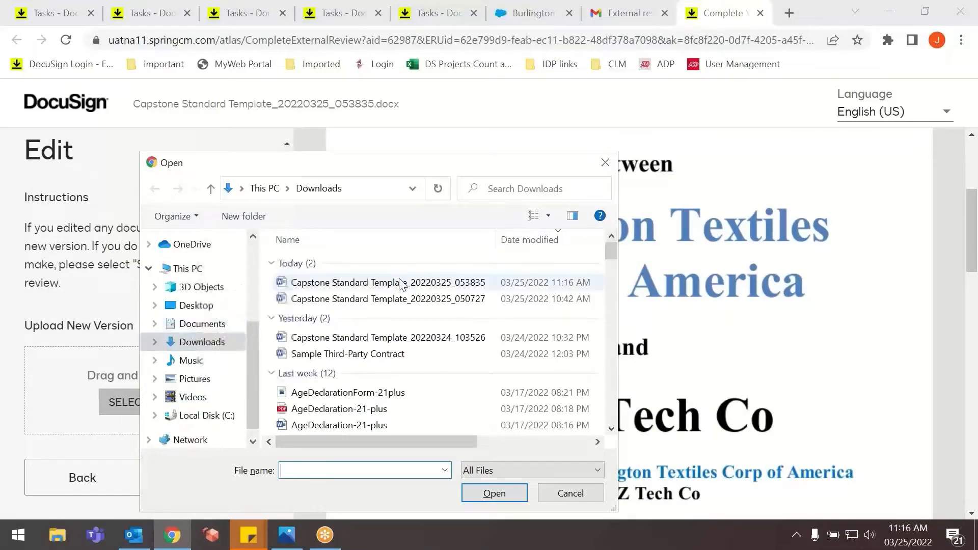
click(402, 283)
click(473, 491)
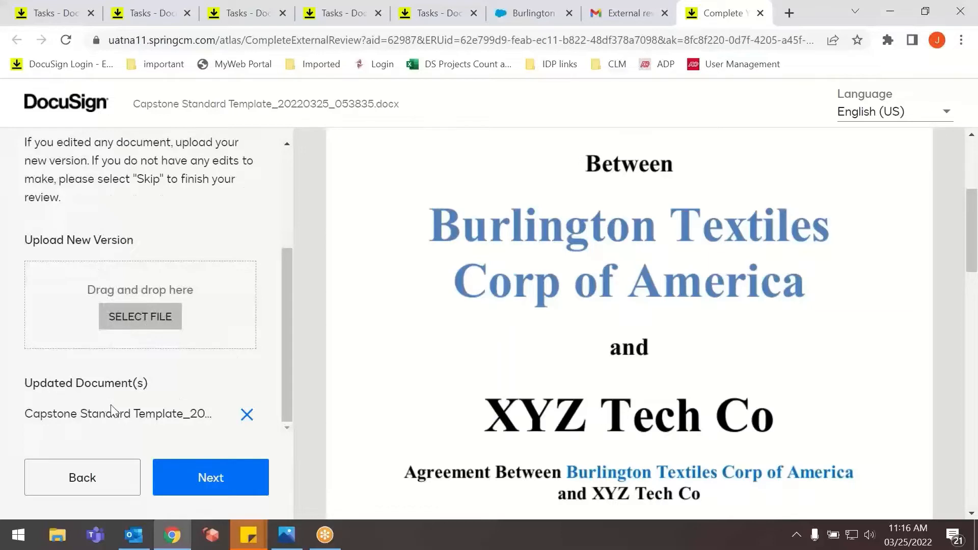
Advance to the Comment stage and enter the review comment "Changes made and compeleted".
click(204, 477)
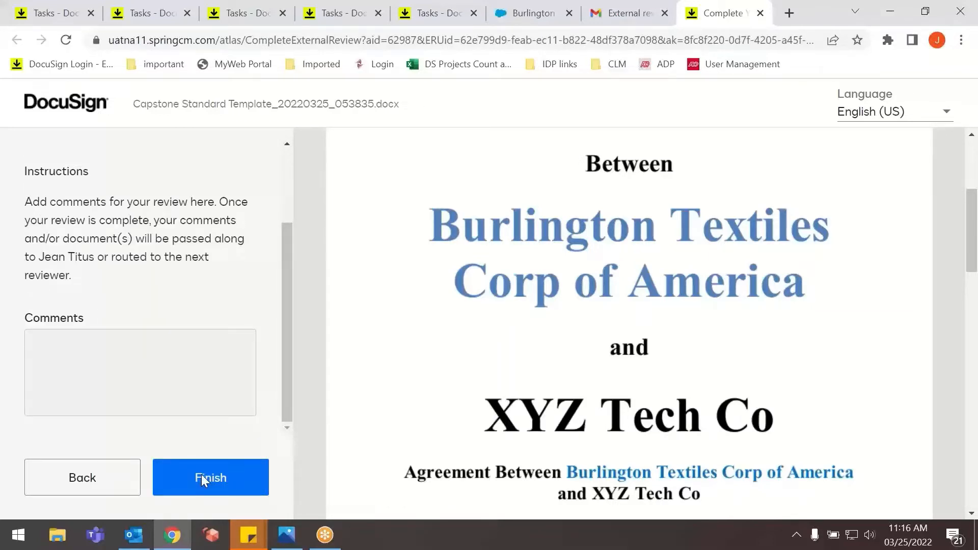
click(106, 355)
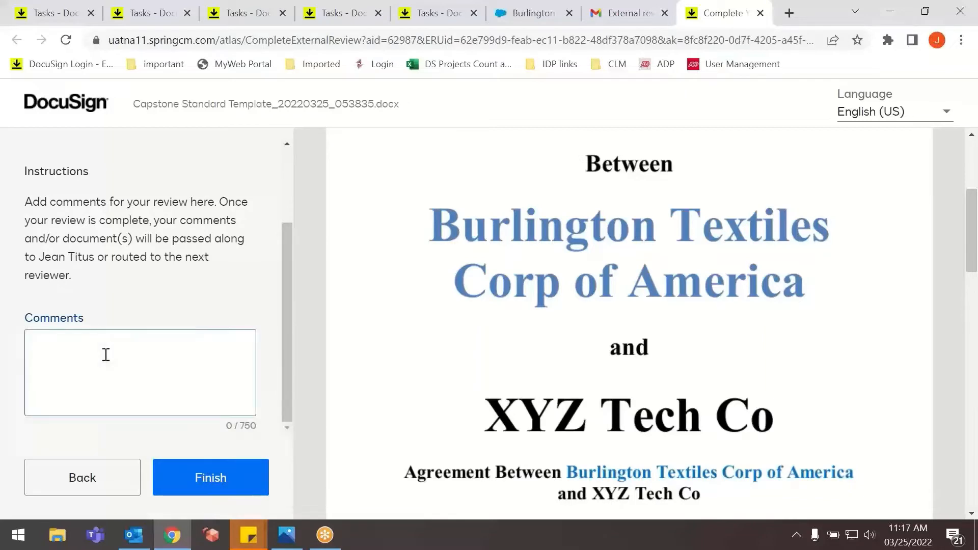
text(Ch)
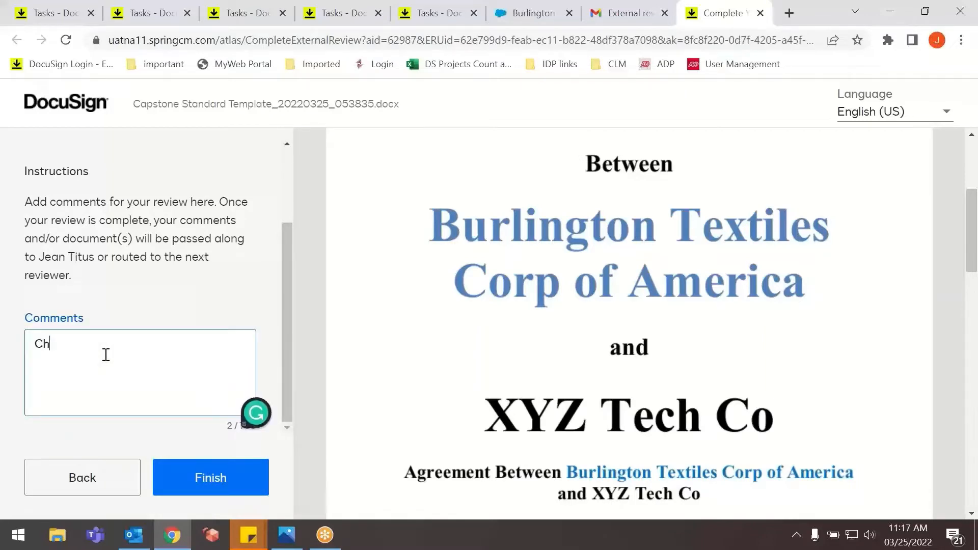
text(anges made and compeleted)
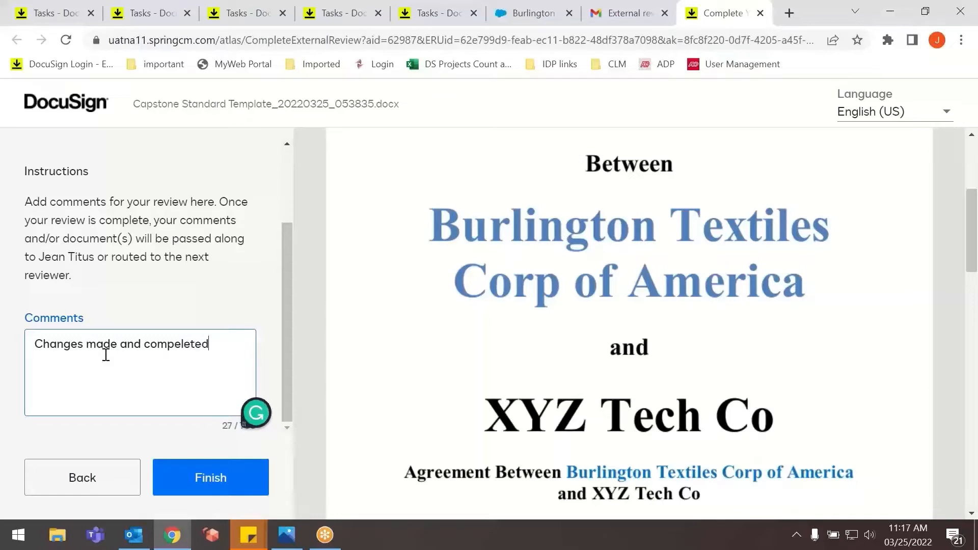
Correct the review comment to "Changes made and completed", finish the external review and confirm its completion.
click(183, 344)
key(BackSpace)
click(220, 468)
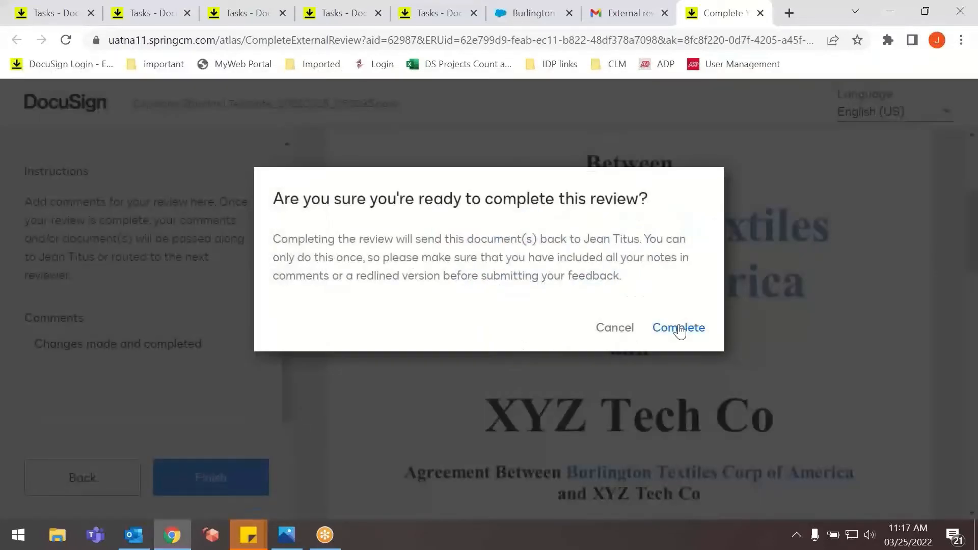
click(679, 328)
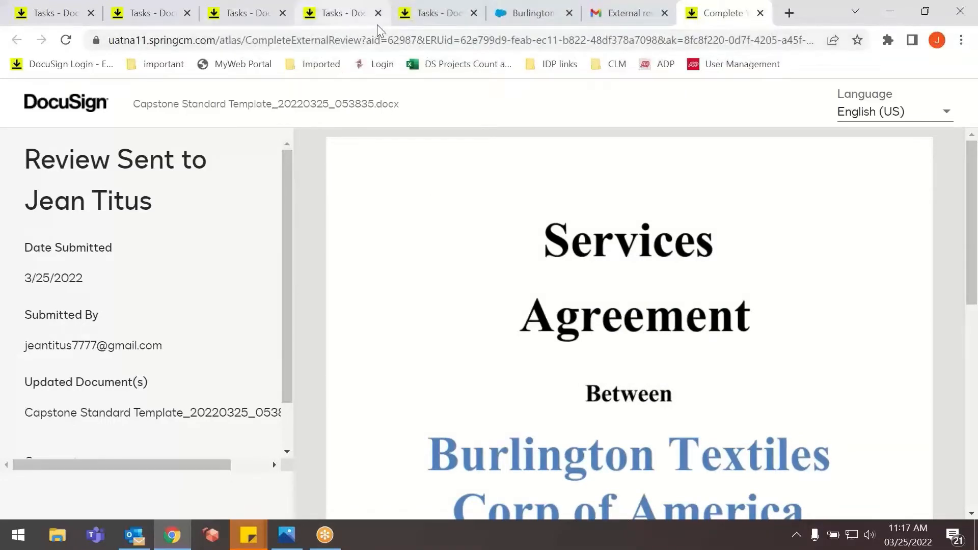
Switch to the Burlington Textiles Weaving Plant Generator opportunity in Salesforce, reload it and check its Contract Status in the details.
click(405, 21)
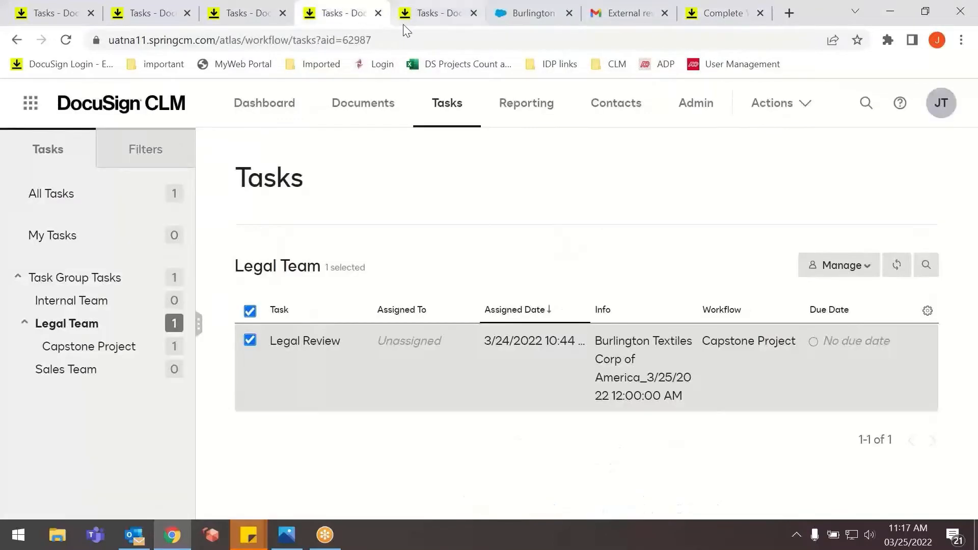
click(521, 20)
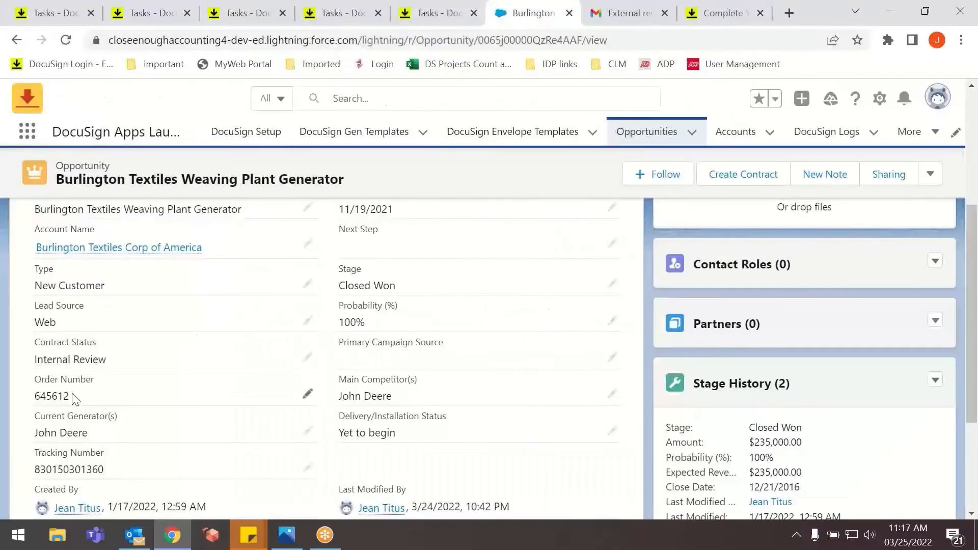
scroll(77, 400, up, 2)
click(65, 40)
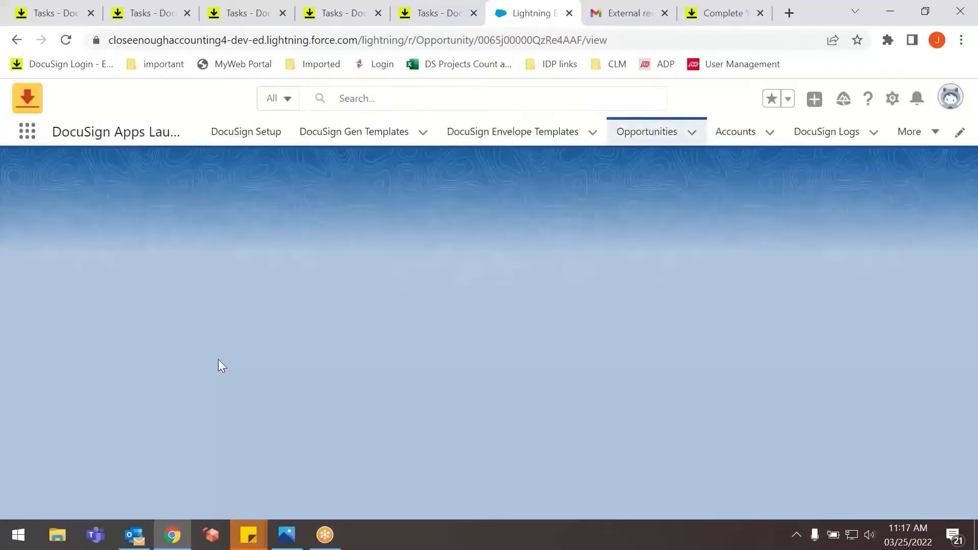
click(133, 328)
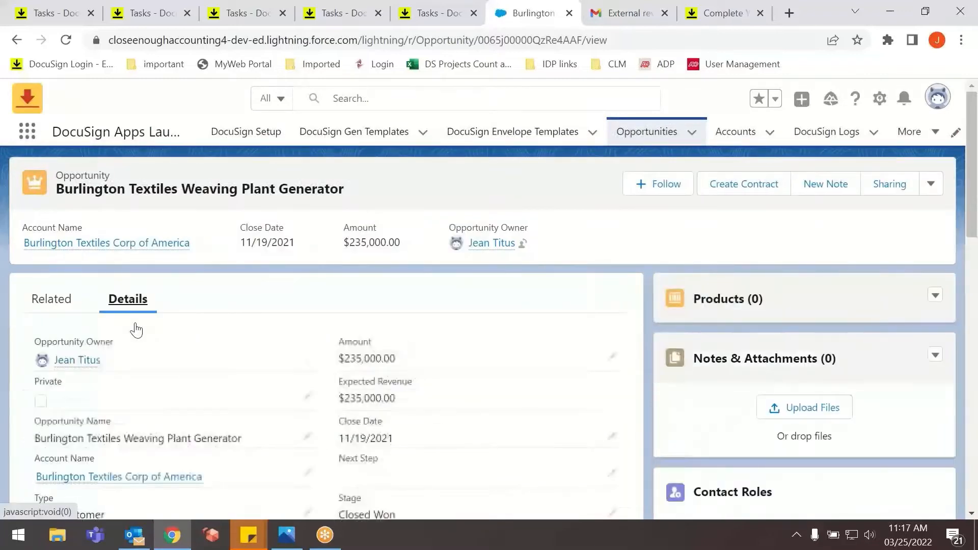
scroll(103, 354, down, 1)
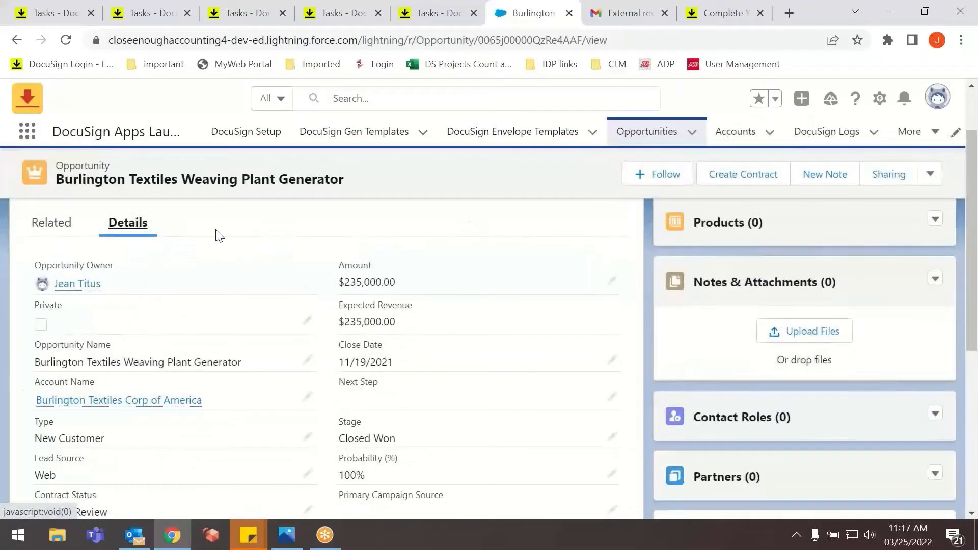
scroll(81, 326, down, 3)
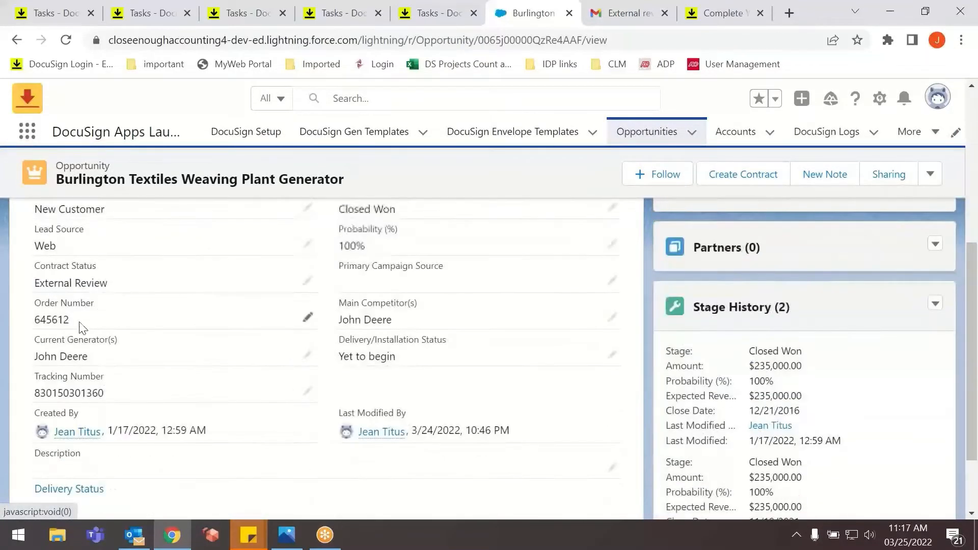
scroll(77, 326, up, 1)
drag(124, 365, 36, 360)
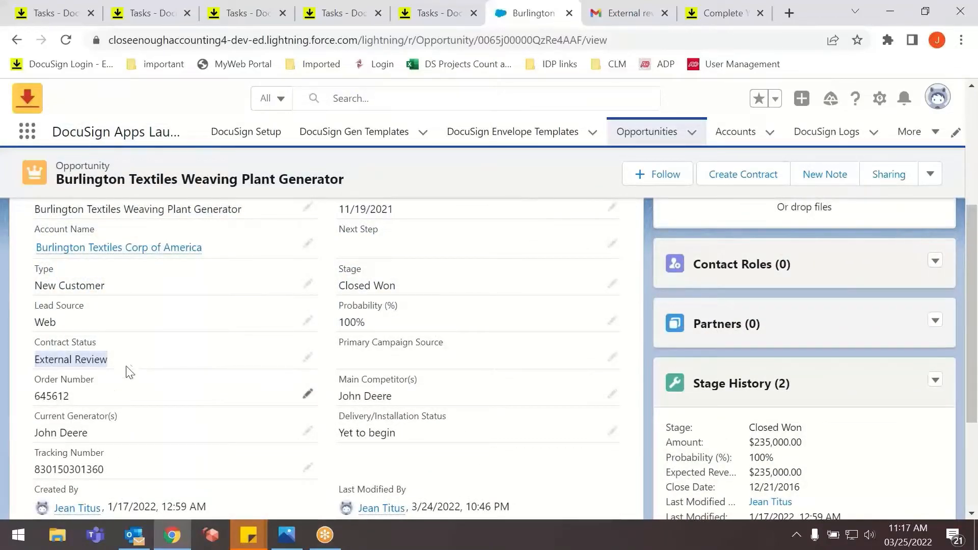
click(149, 339)
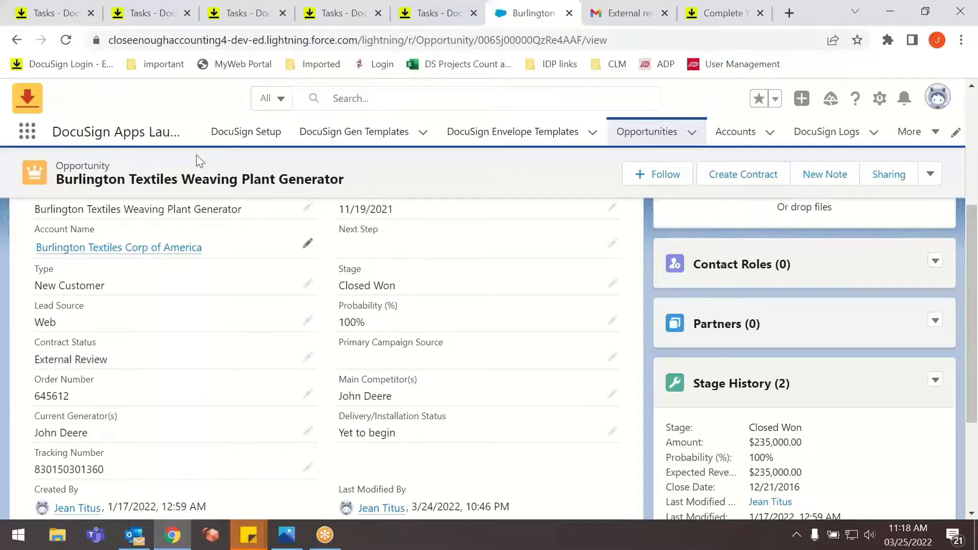
Close the duplicate Tasks pages and reload the remaining DocuSign CLM task list for the Legal Team.
click(241, 20)
click(341, 25)
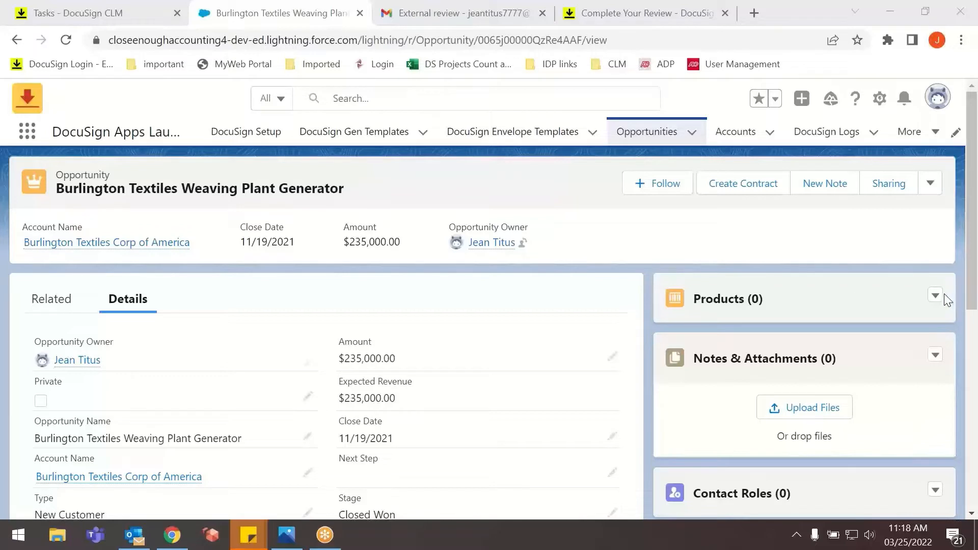
click(53, 15)
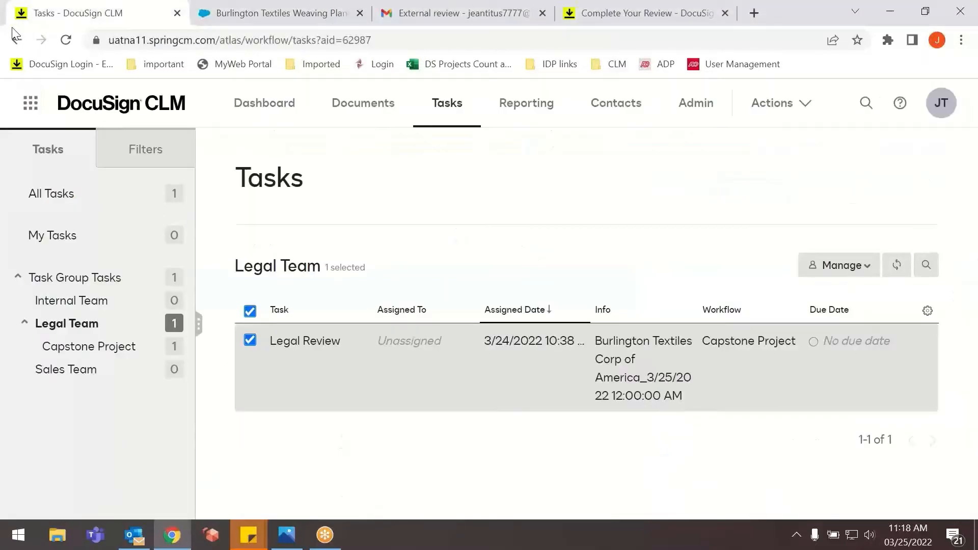
click(65, 39)
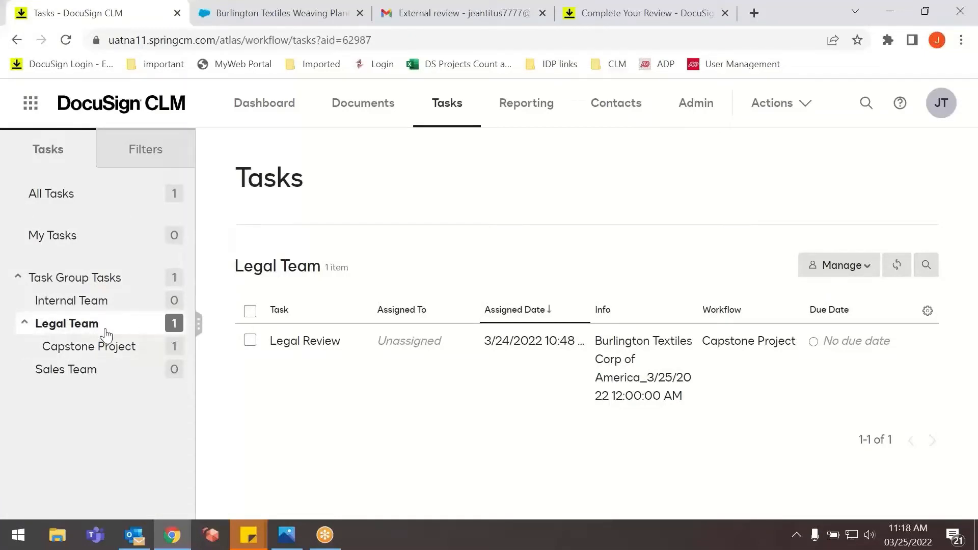
Read the latest "Legal Review Required" and "Review complete" emails in Outlook, and return to the Legal Team task list in DocuSign CLM.
click(135, 544)
click(255, 189)
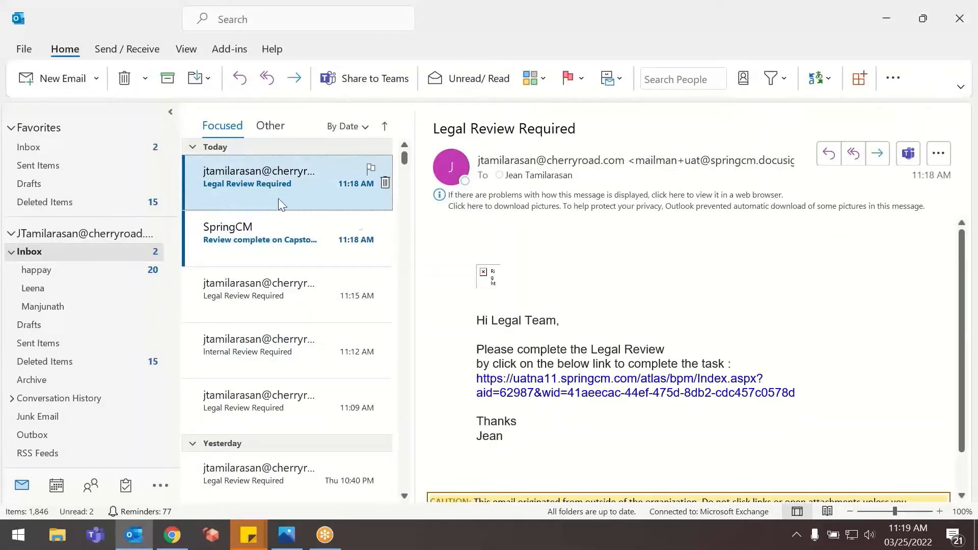
click(270, 238)
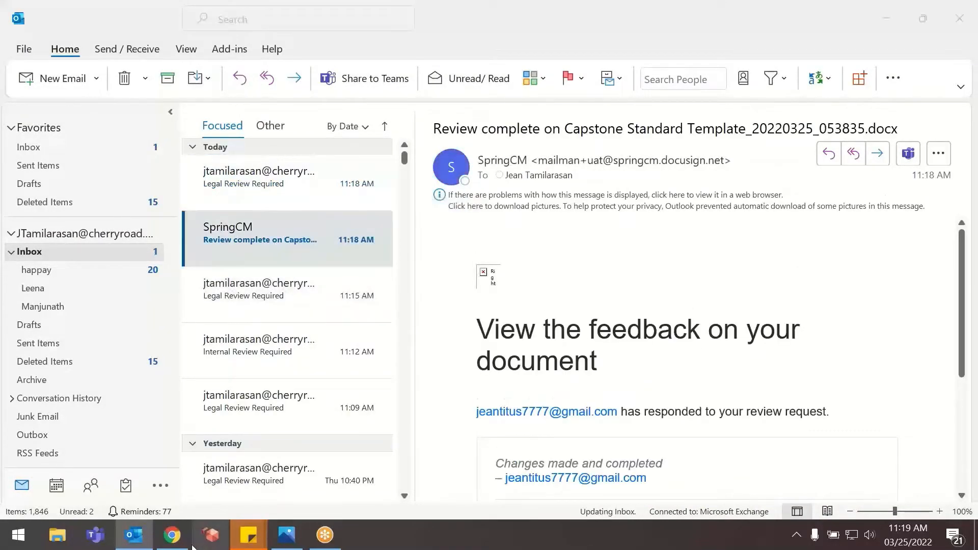
click(172, 535)
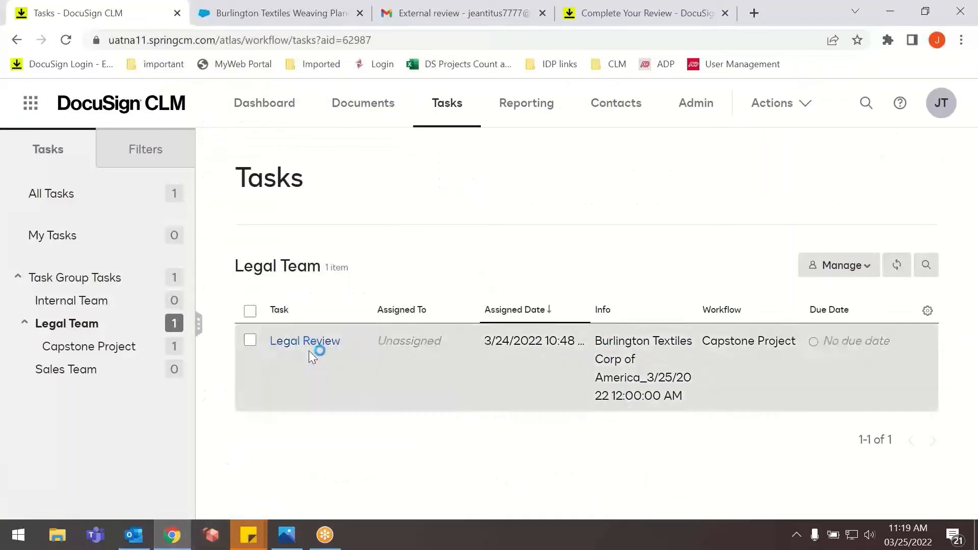
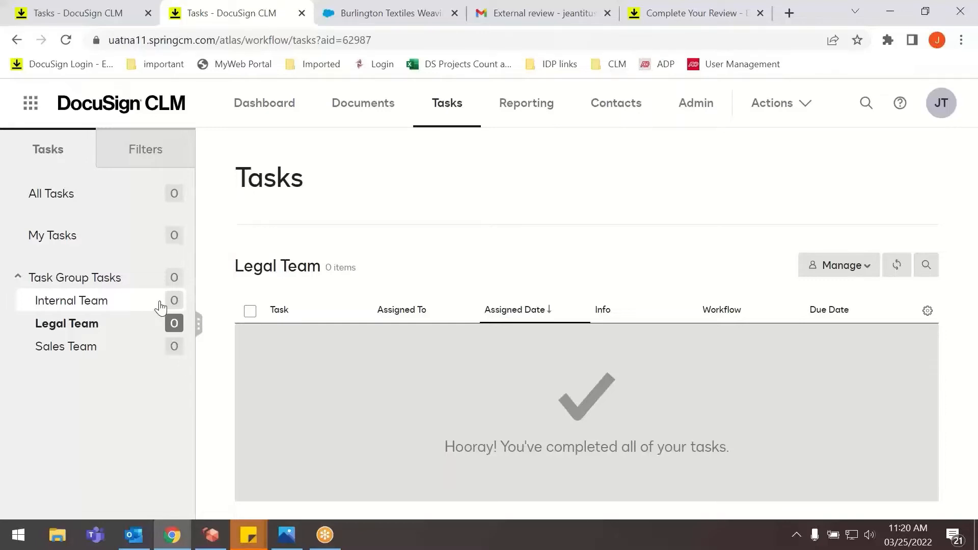
Reload the Burlington Textiles Weaving Plant Generator opportunity in Salesforce and check its Contract Status in the details.
click(428, 17)
click(65, 40)
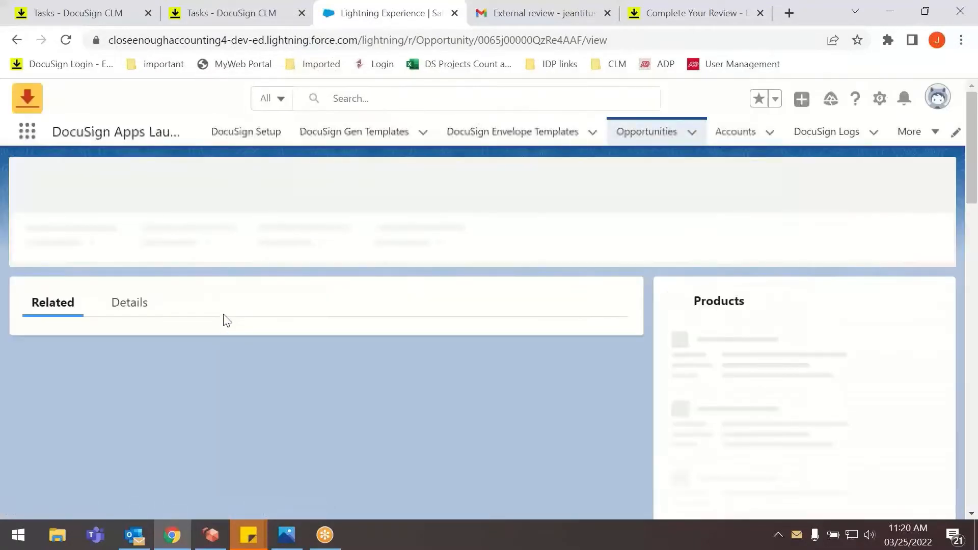
click(134, 312)
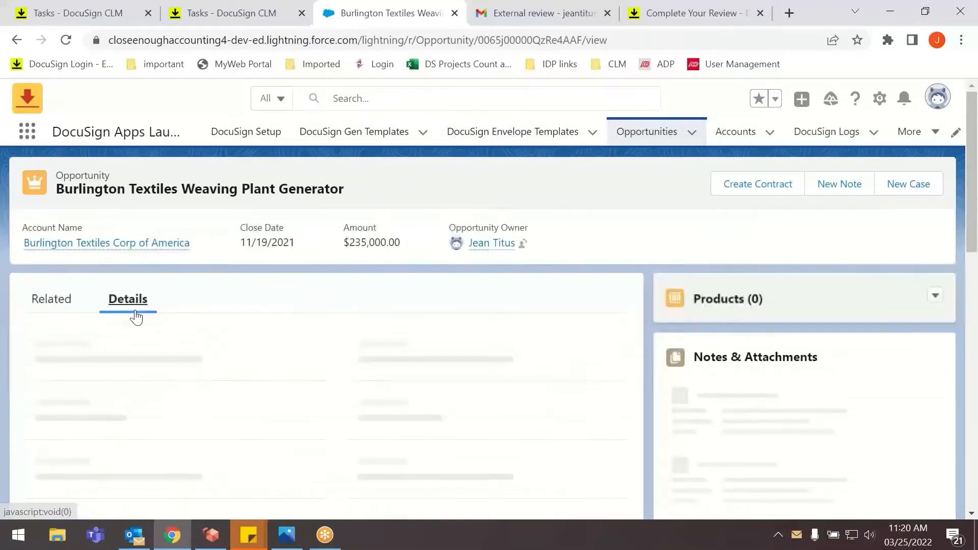
scroll(194, 380, down, 3)
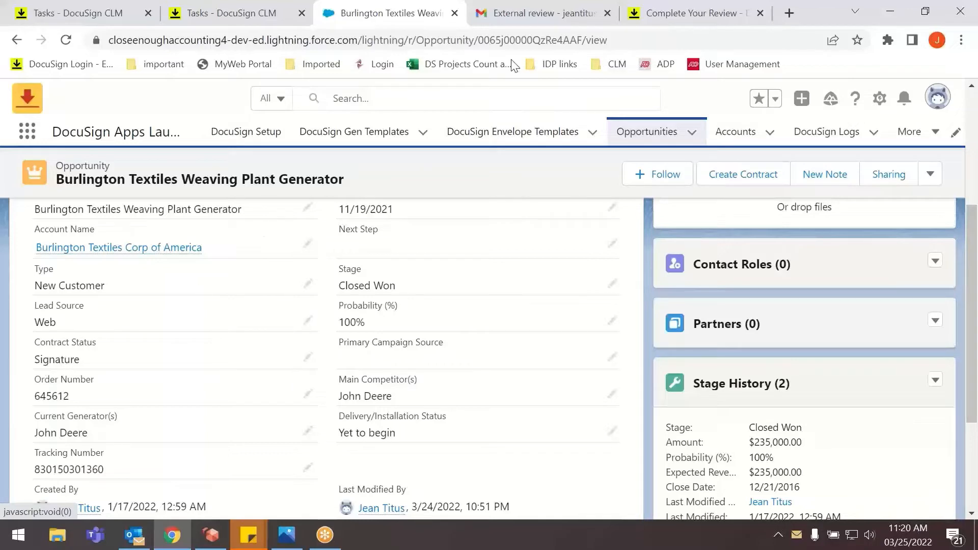
Switch to the Gmail inbox, open the newest DocuSign signature request email and open its document for review.
click(512, 23)
click(193, 142)
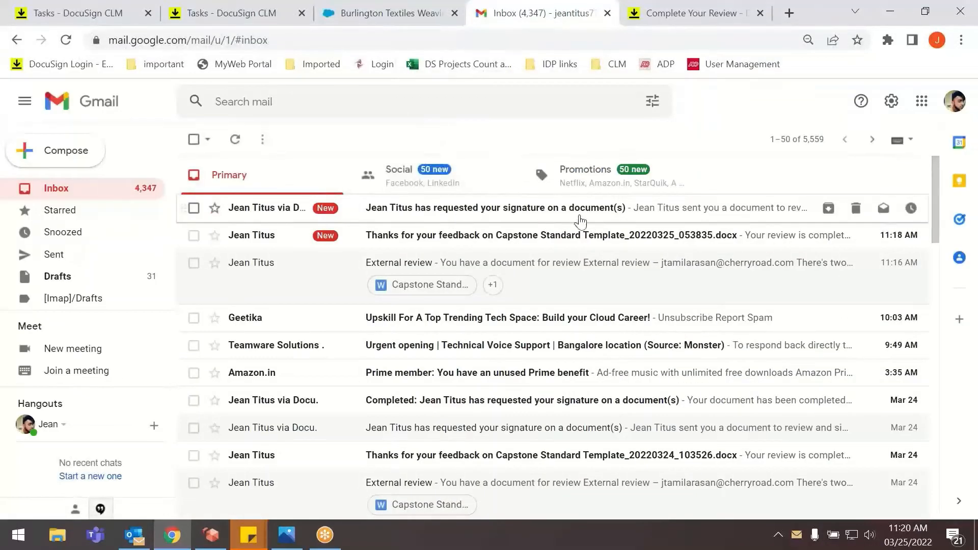
click(511, 218)
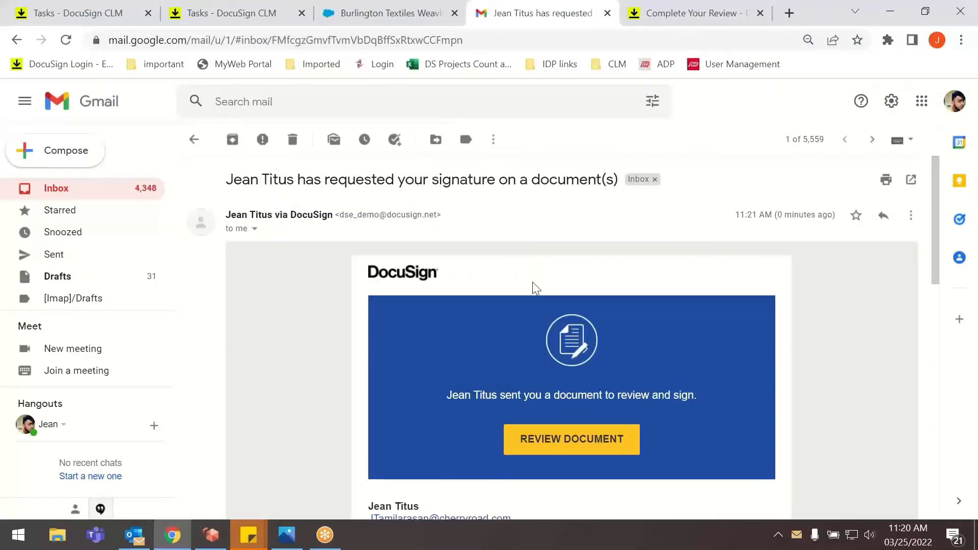
scroll(581, 385, down, 1)
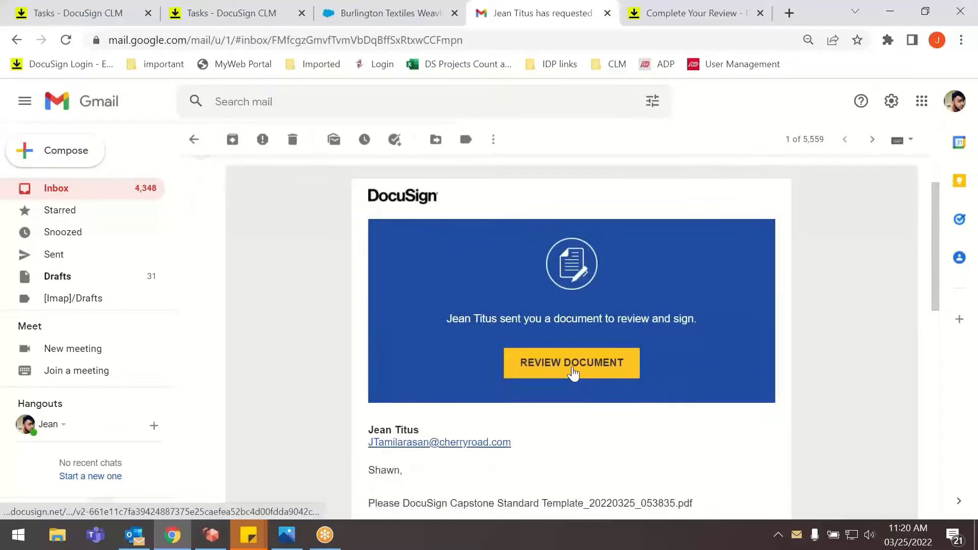
click(573, 373)
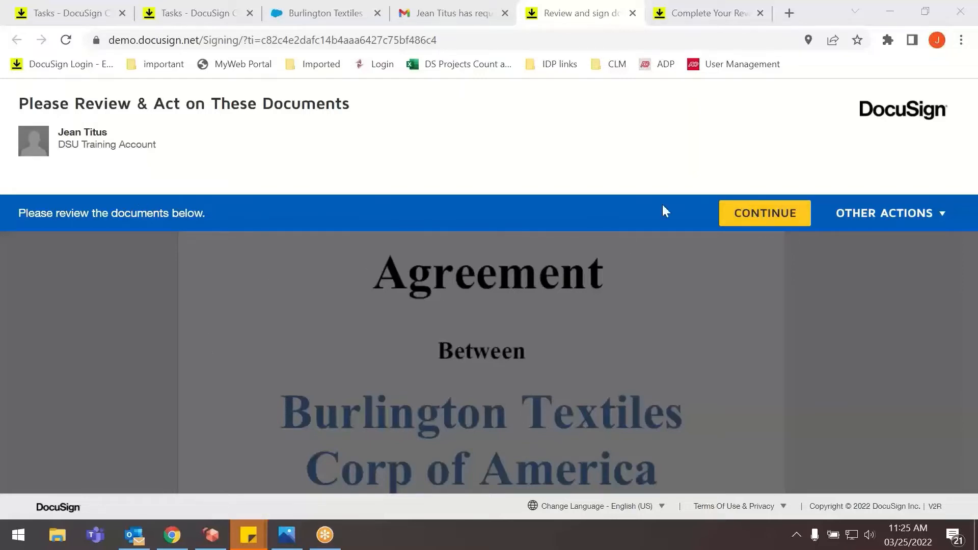
Continue to the agreement, start signing and apply the customer's executive signature in the Burlington Textiles Corp of America block.
click(739, 214)
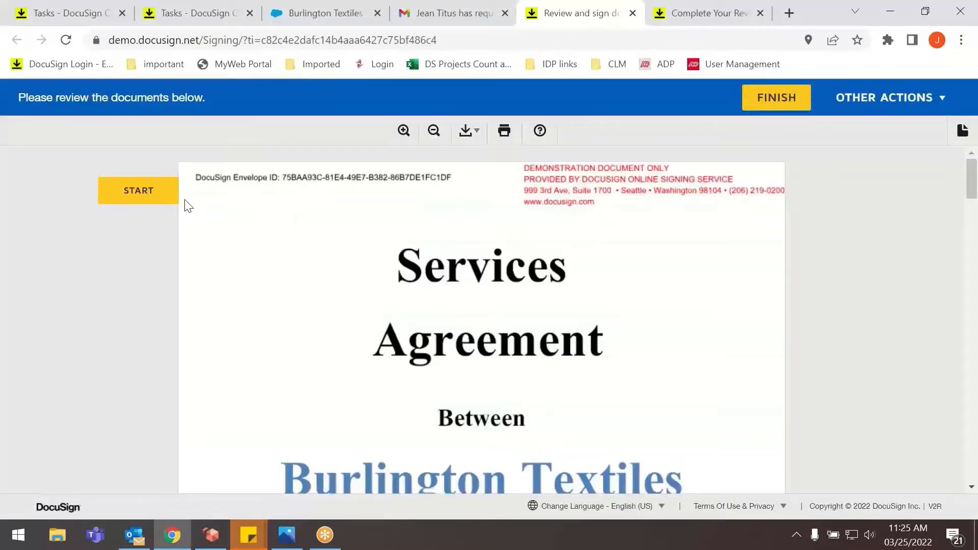
click(154, 201)
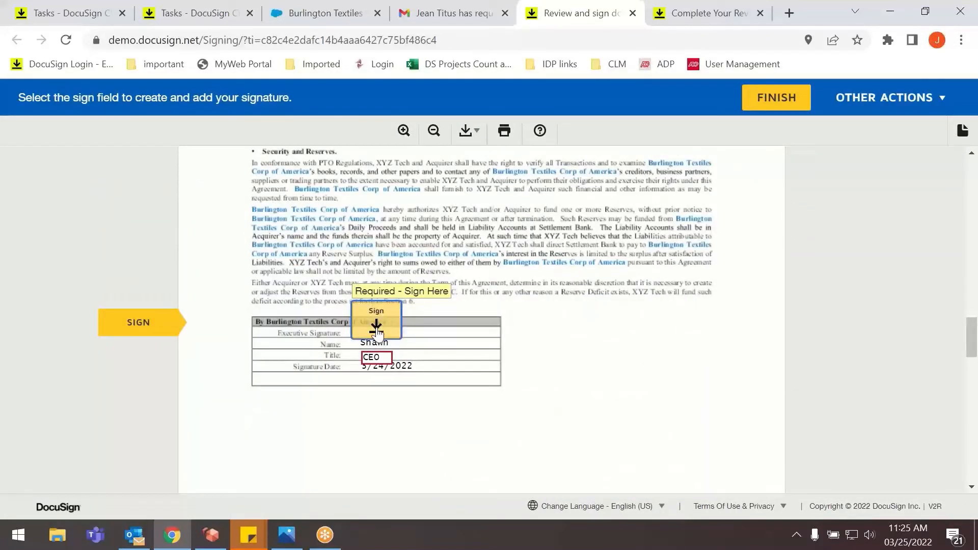
click(376, 329)
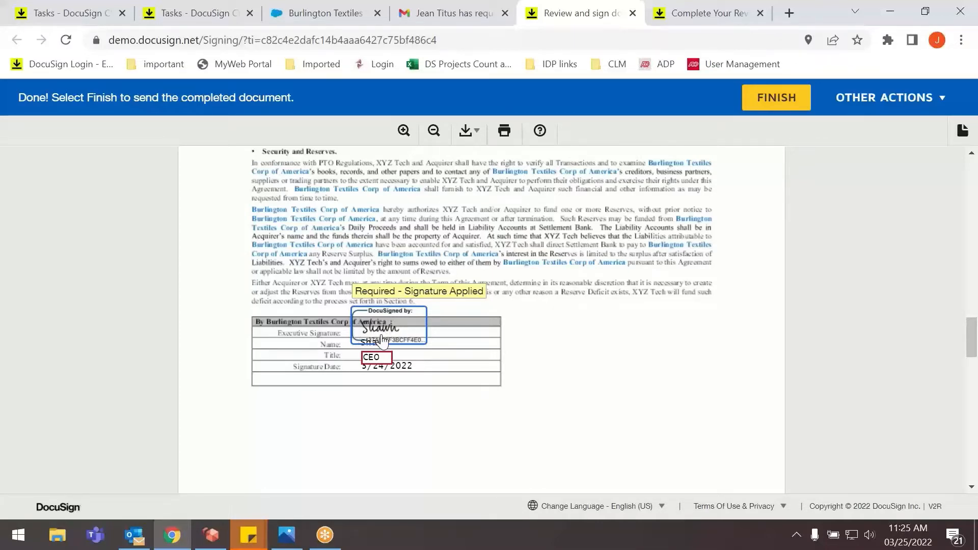
click(378, 357)
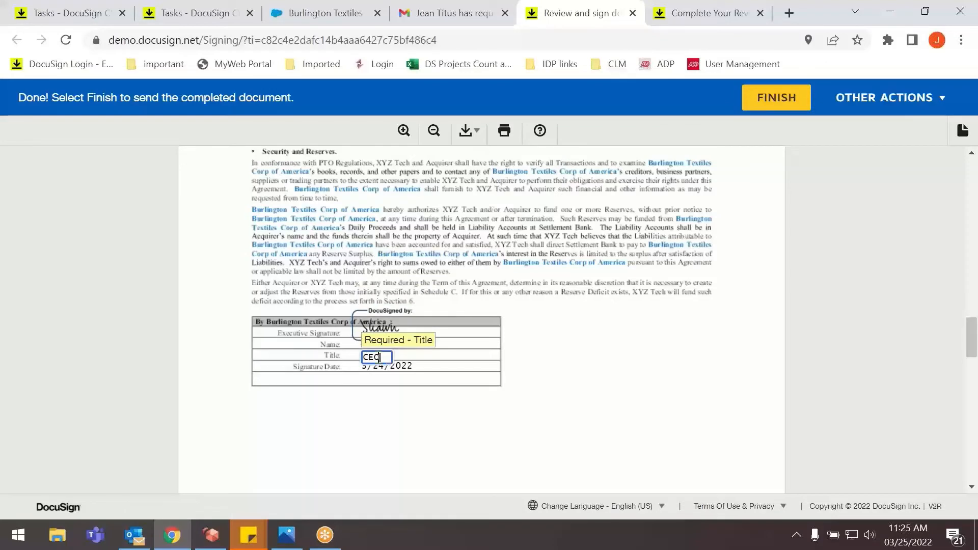
click(565, 357)
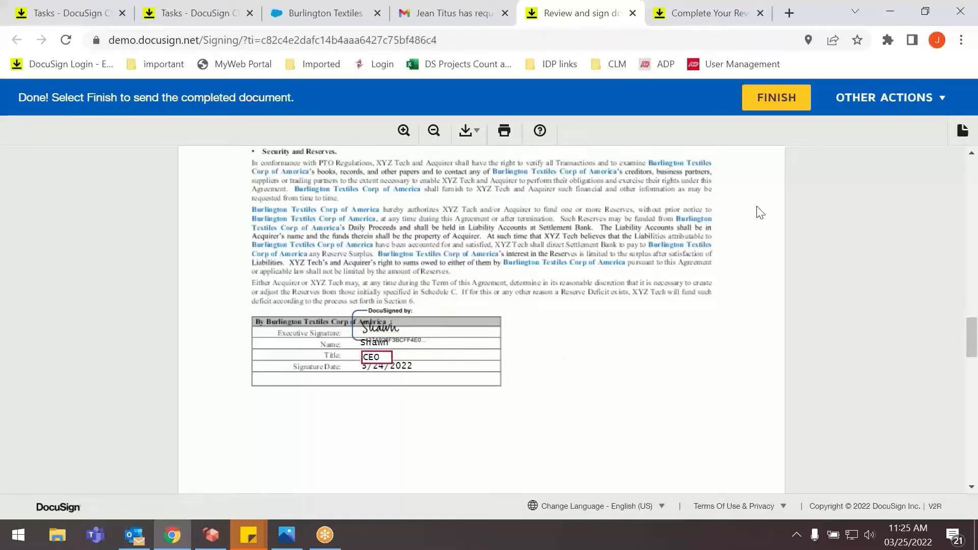
Look through the other signing actions, then finish the customer's signing of the agreement and continue past the confirmation.
click(893, 95)
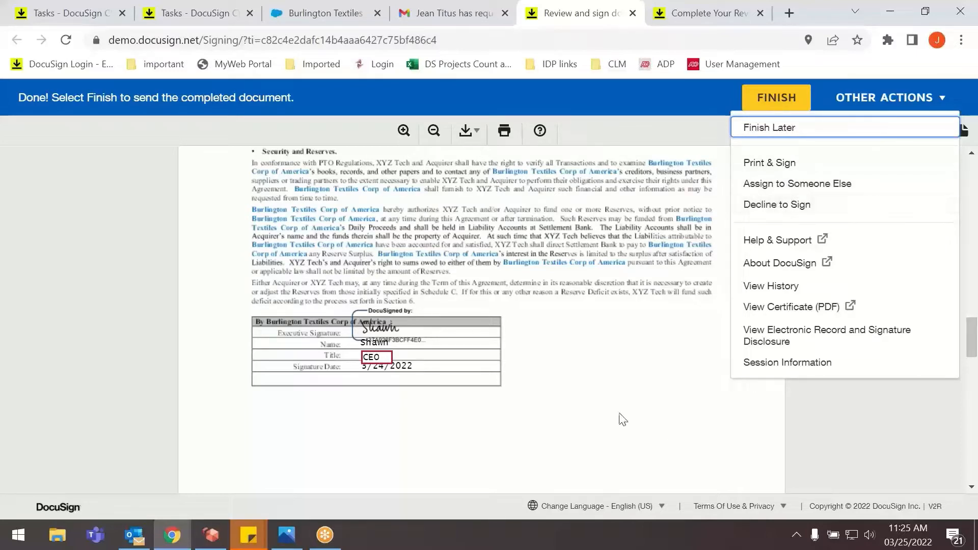
click(527, 418)
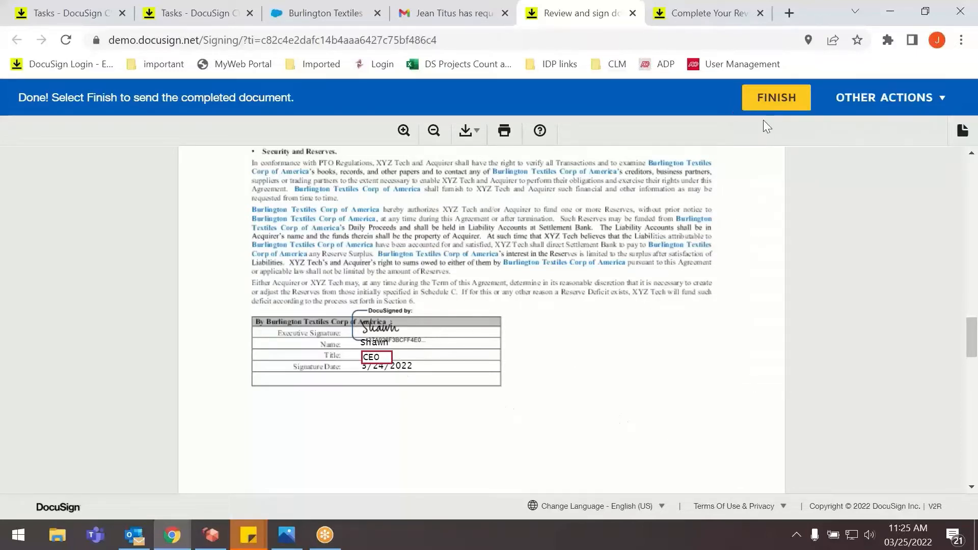
click(766, 100)
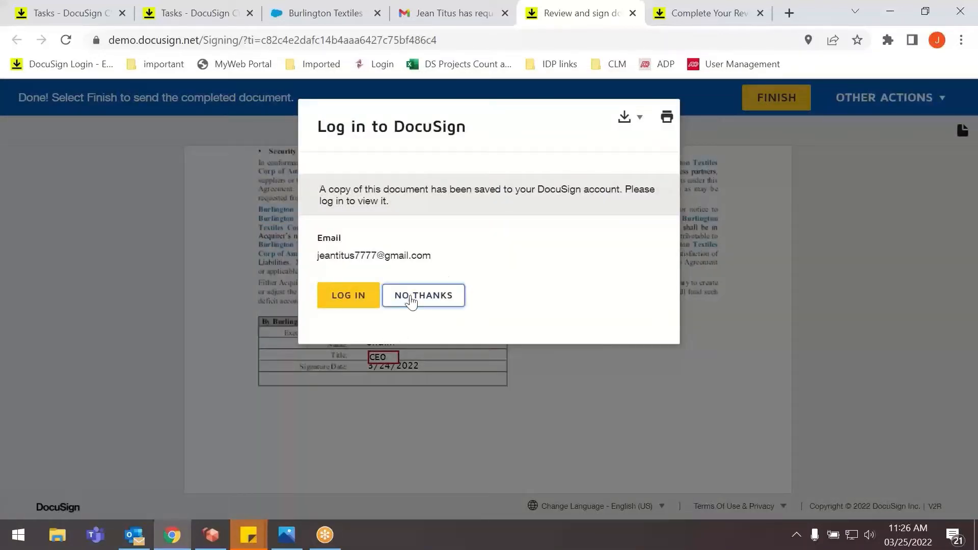
click(412, 295)
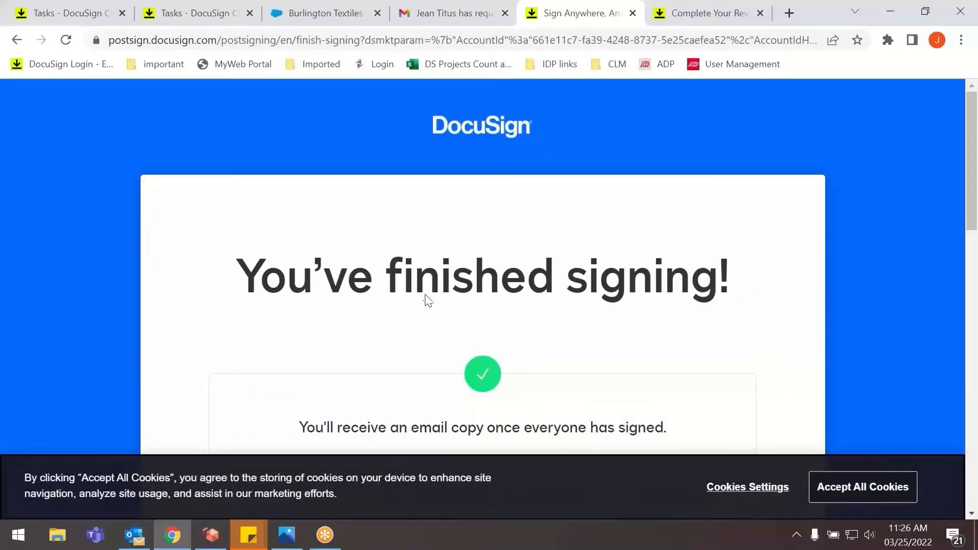
Read the newest emails in Outlook, open the document from the signer-viewed notification and close the leftover signing and review pages.
click(134, 535)
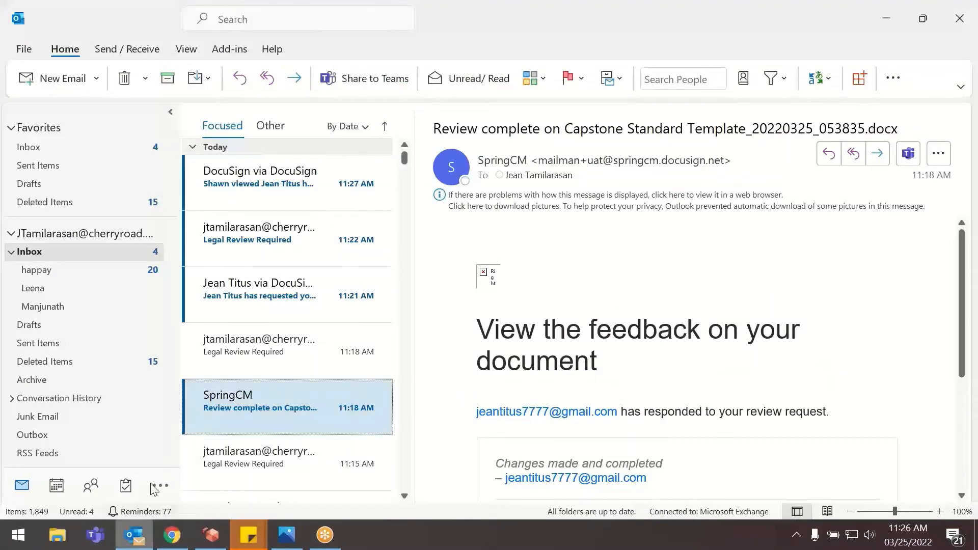
click(263, 184)
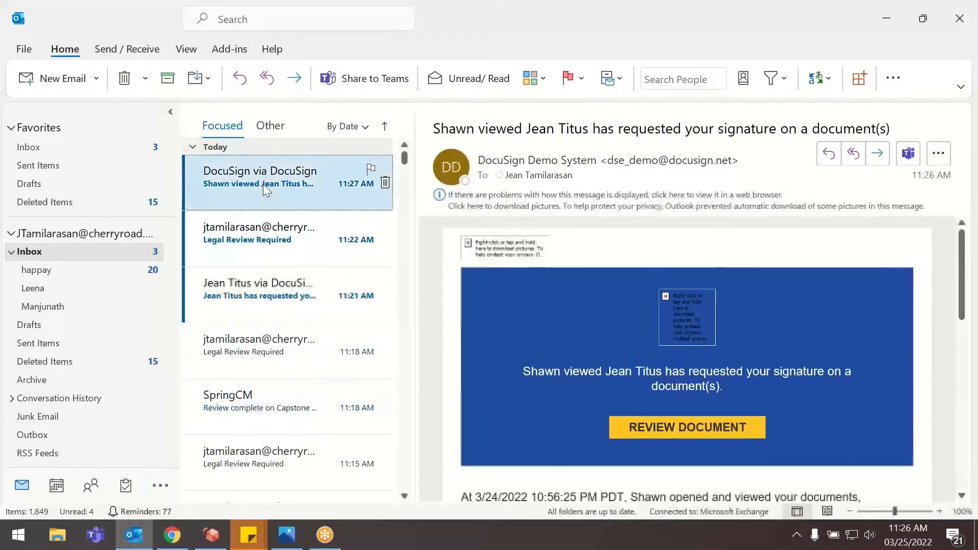
click(277, 294)
click(273, 249)
click(275, 184)
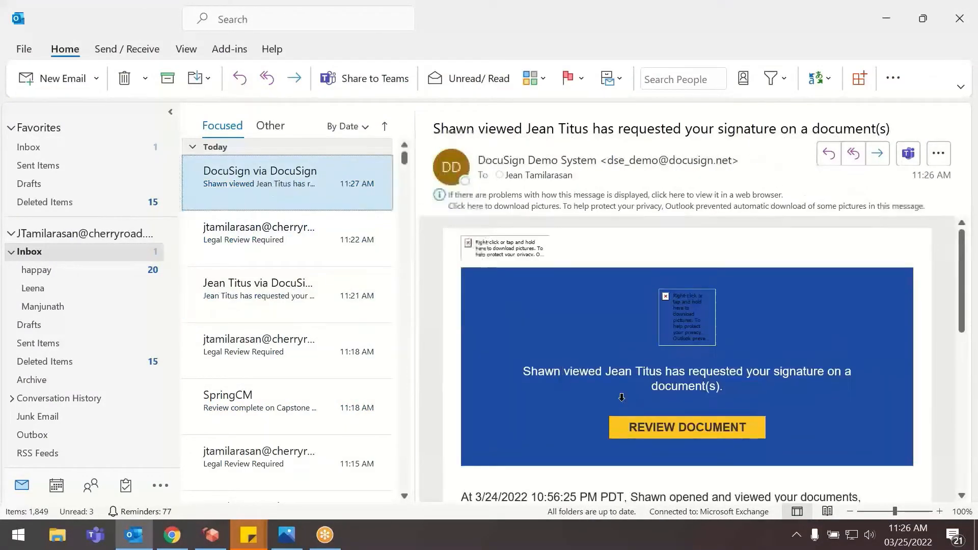
click(698, 432)
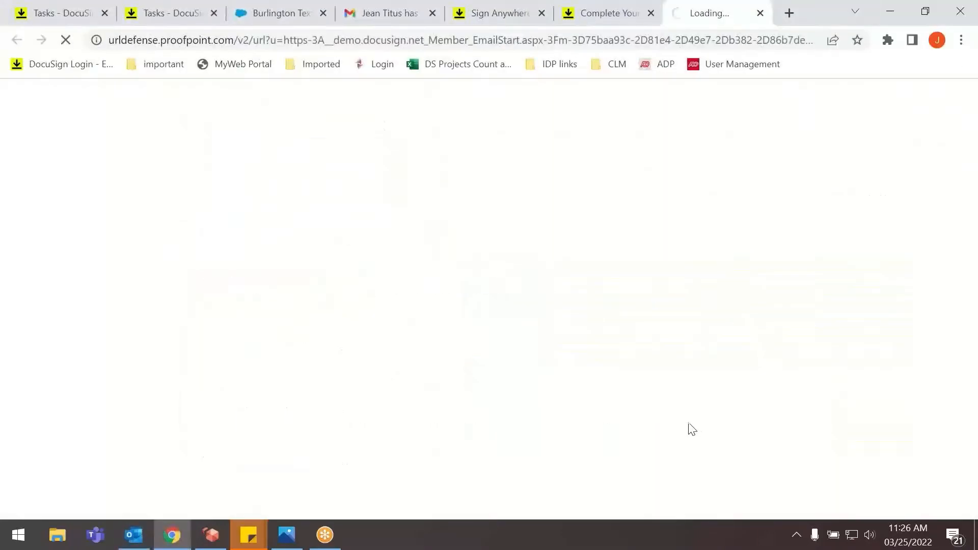
click(541, 12)
click(542, 13)
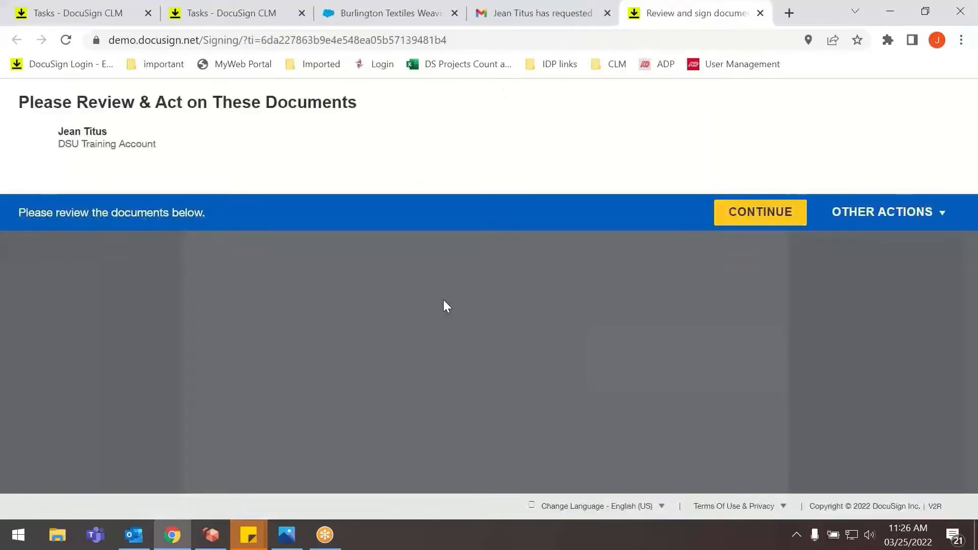
Start signing the agreement, check the customer's signature block, and apply the executive signature in the XYZ Tech Co block.
click(748, 208)
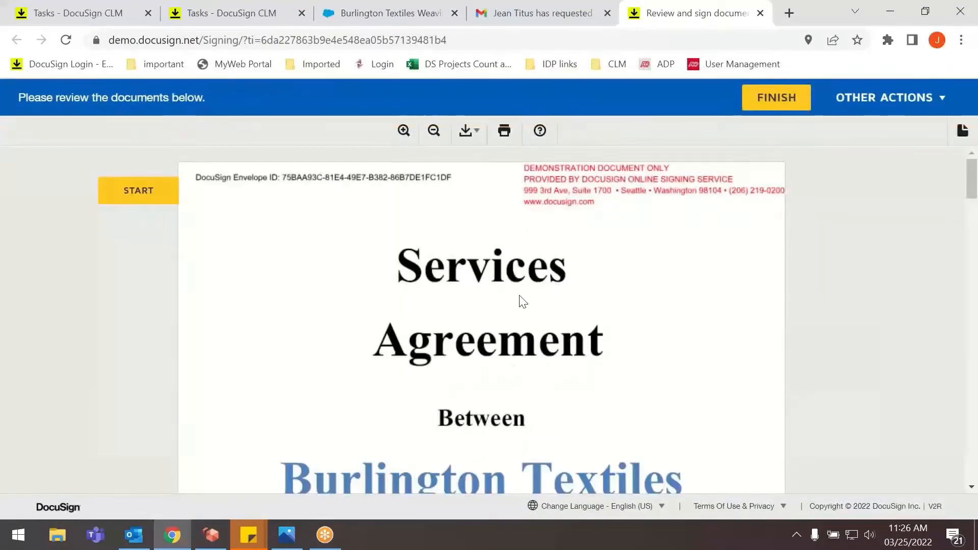
click(130, 200)
click(189, 196)
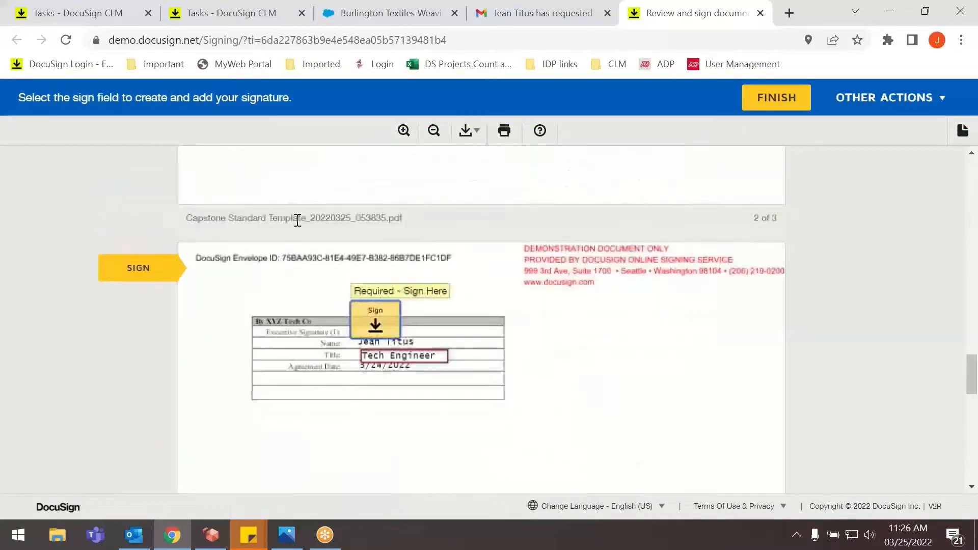
scroll(404, 278, up, 3)
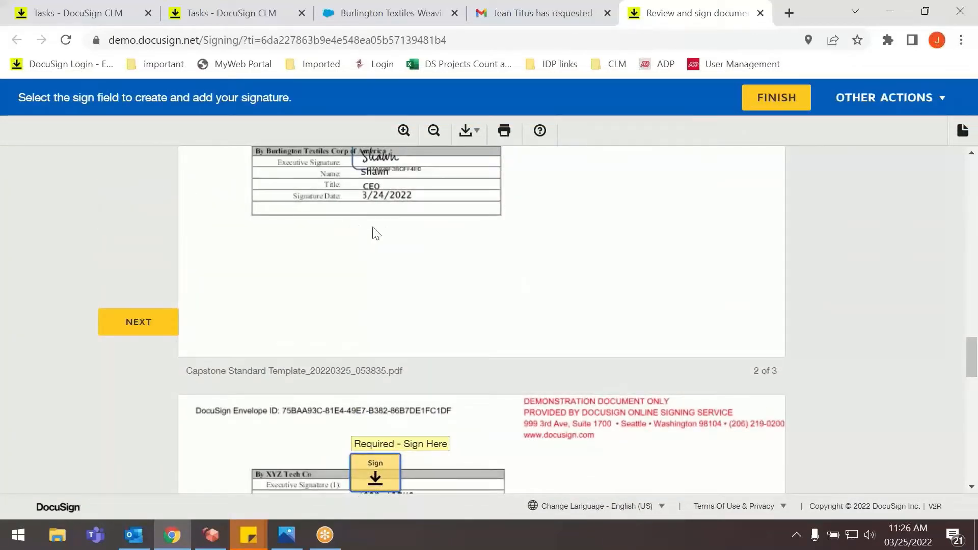
scroll(440, 267, up, 2)
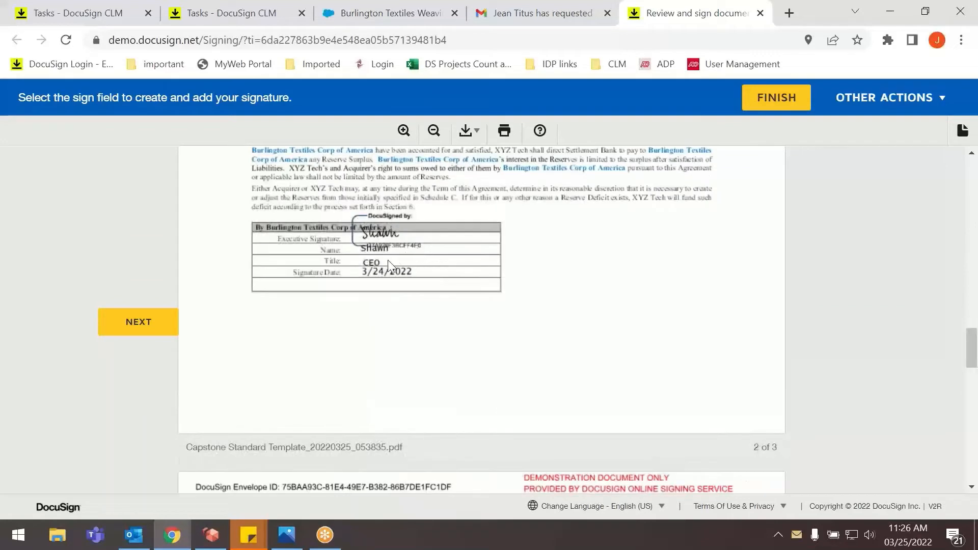
scroll(387, 260, down, 3)
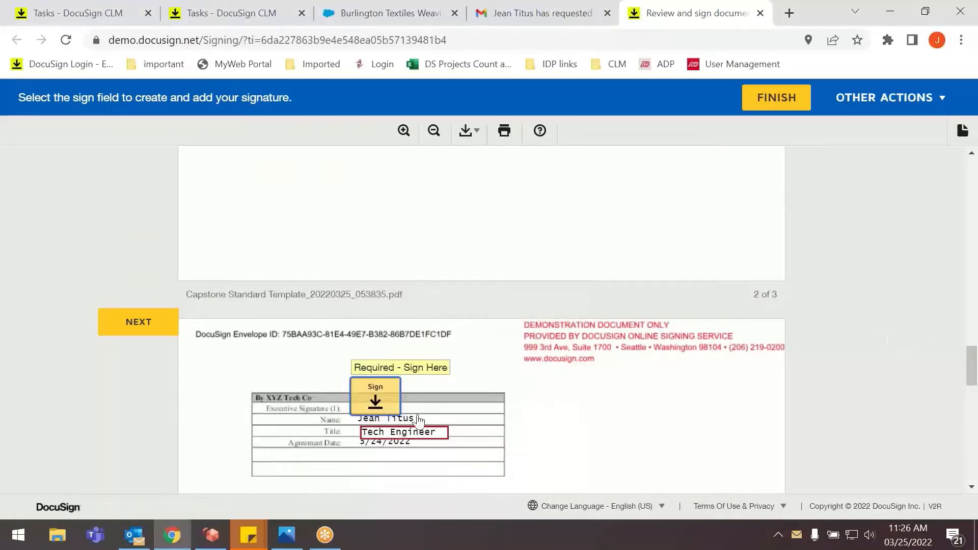
click(377, 407)
scroll(424, 408, down, 2)
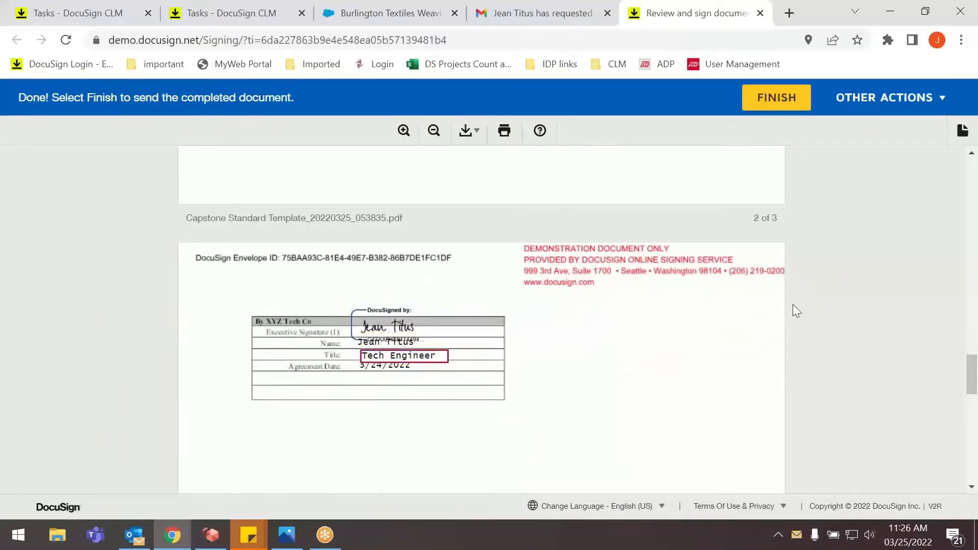
Look over the other actions available to the XYZ Tech Co signer, then finish signing and dismiss the completion dialog.
click(900, 103)
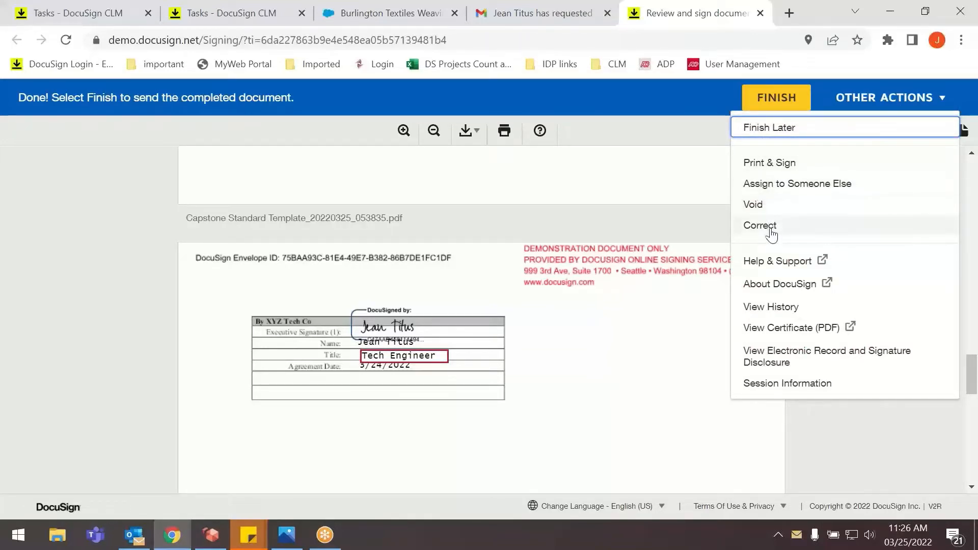
click(644, 366)
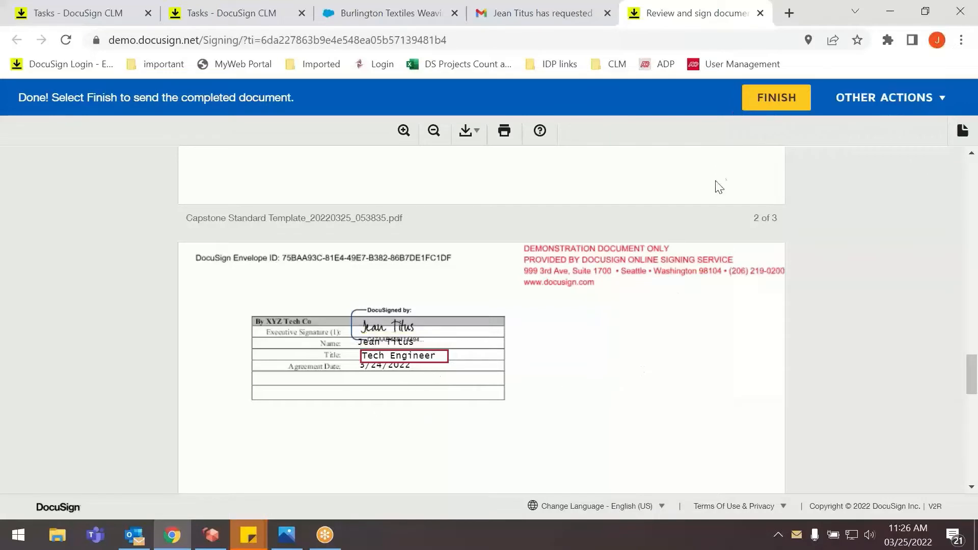
click(780, 107)
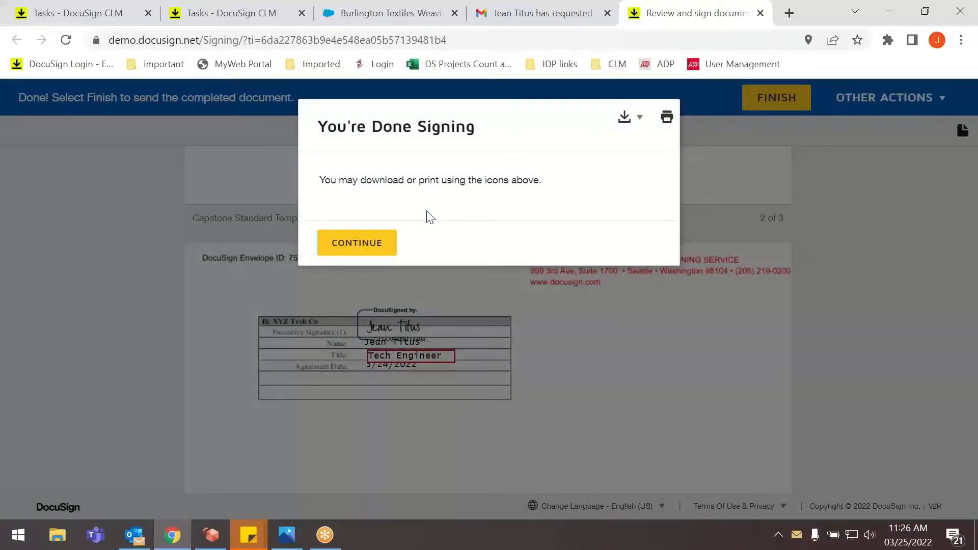
click(371, 238)
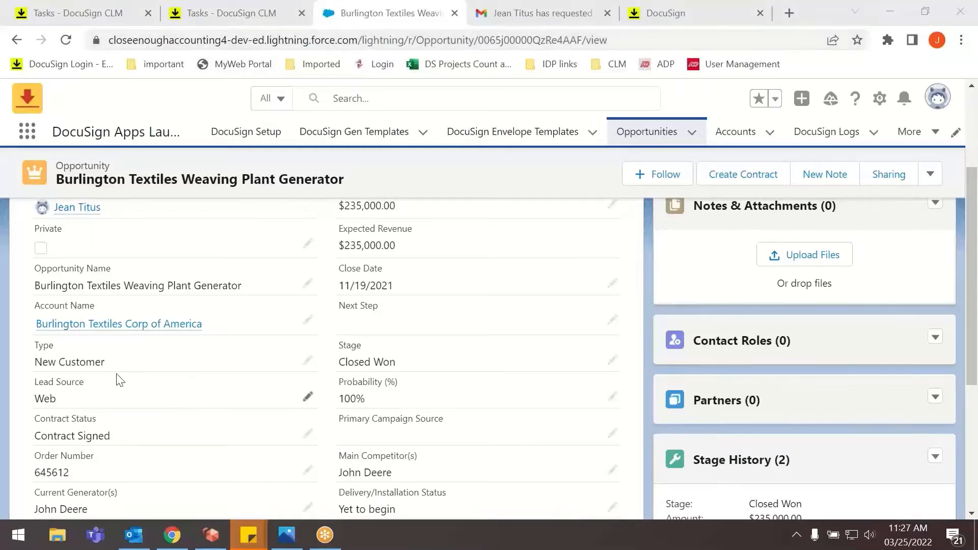
Check the Contract Status on the Salesforce opportunity and close the duplicate DocuSign CLM Tasks page.
drag(40, 441, 129, 436)
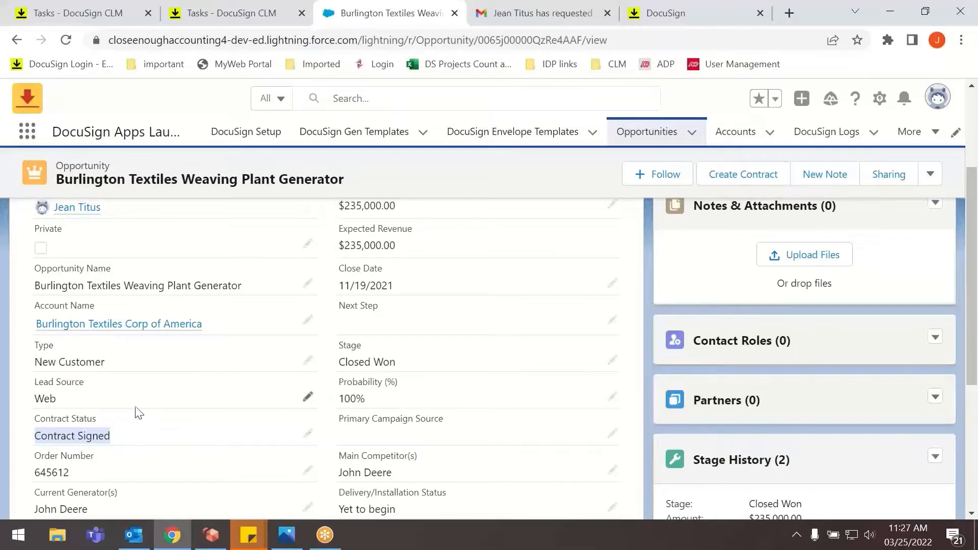
click(206, 18)
key(ctrl+w)
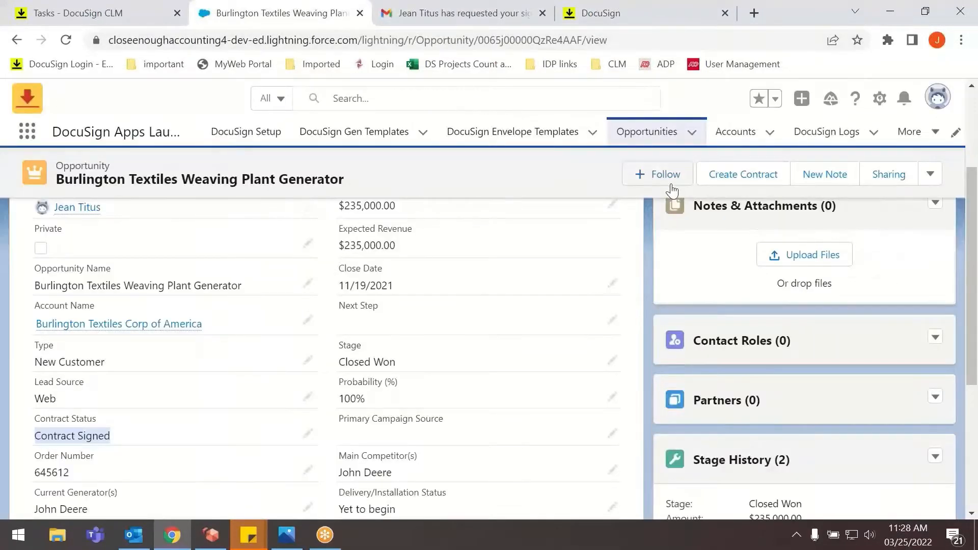
Start a new contract from the Burlington Textiles Weaving Plant Generator opportunity using the Capstone 3rd Party template.
click(481, 251)
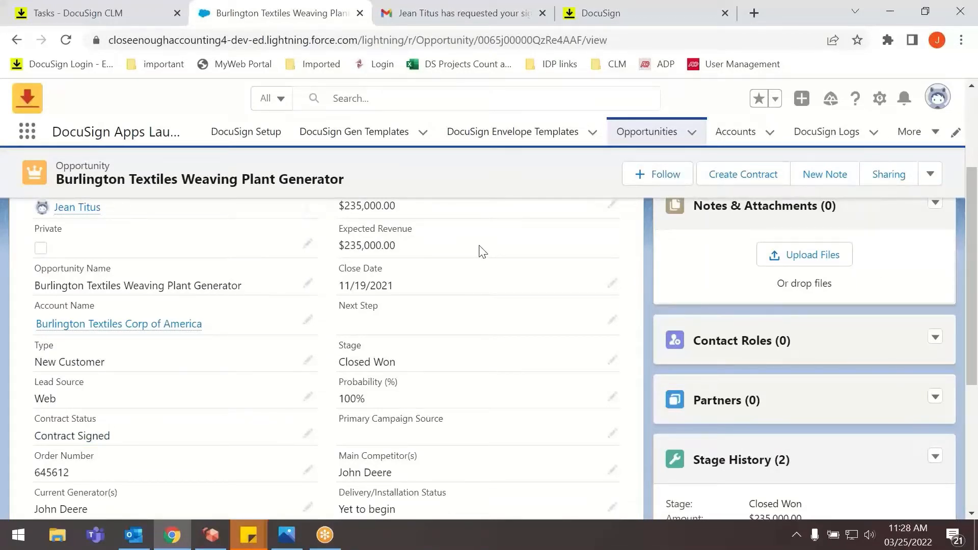
click(756, 182)
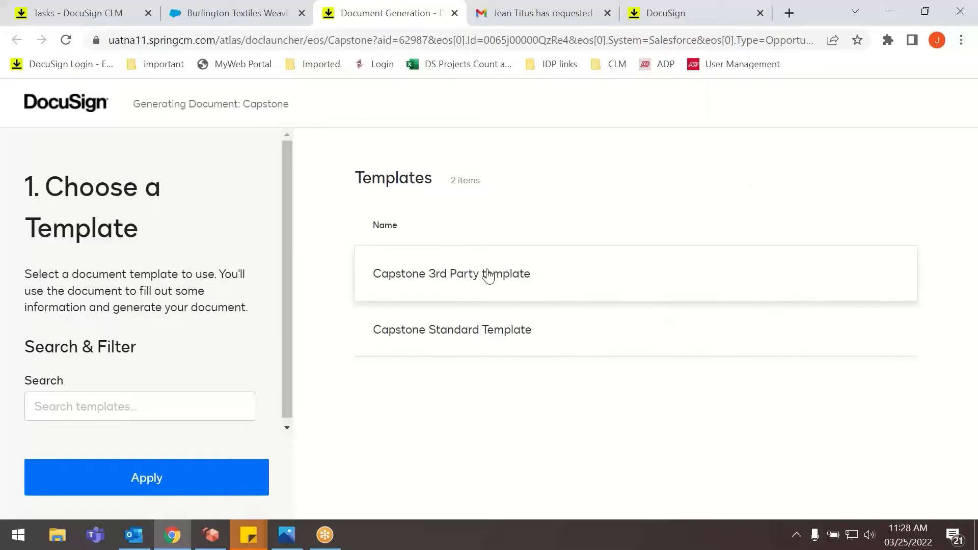
click(487, 275)
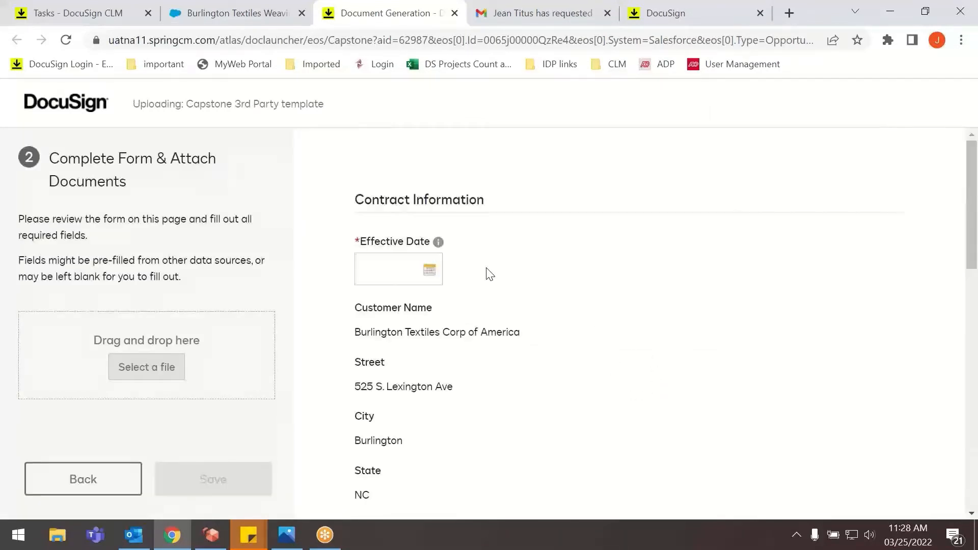
Set the contract's Effective Date to 3/25/2022 in the third-party contract form.
click(430, 280)
click(430, 270)
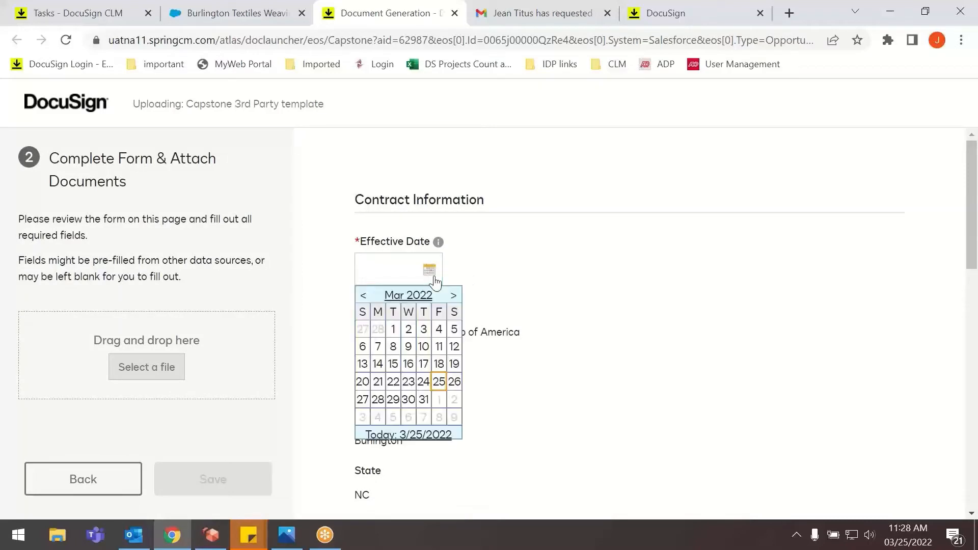
scroll(478, 352, down, 6)
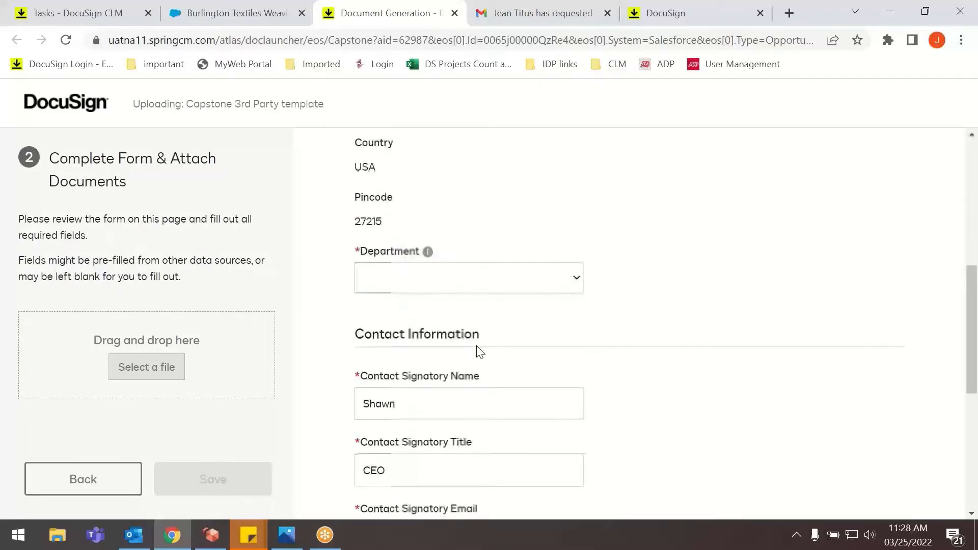
scroll(476, 350, up, 6)
click(430, 265)
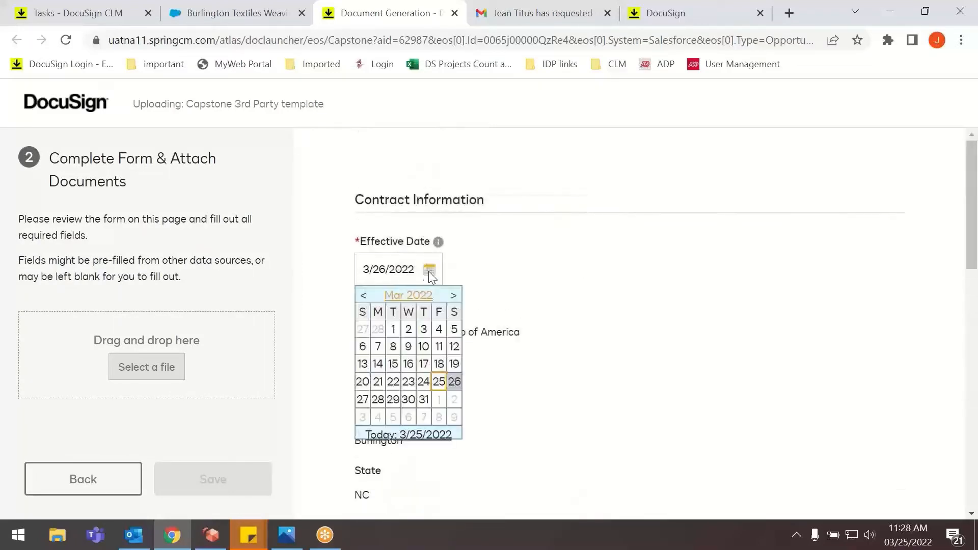
click(434, 381)
Set the Department to HR and review the signatory details in the rest of the form.
scroll(448, 336, down, 7)
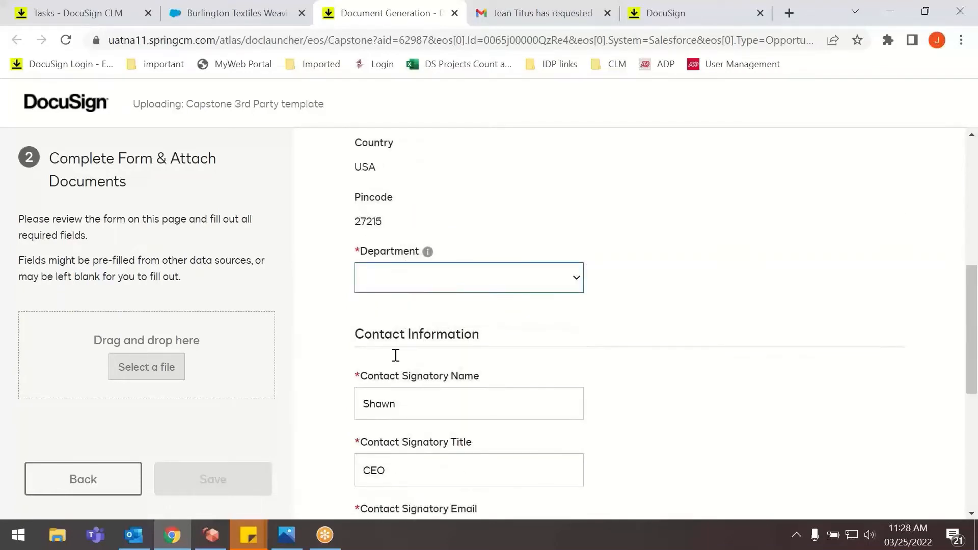
click(412, 285)
click(417, 325)
scroll(417, 331, down, 5)
scroll(417, 331, down, 2)
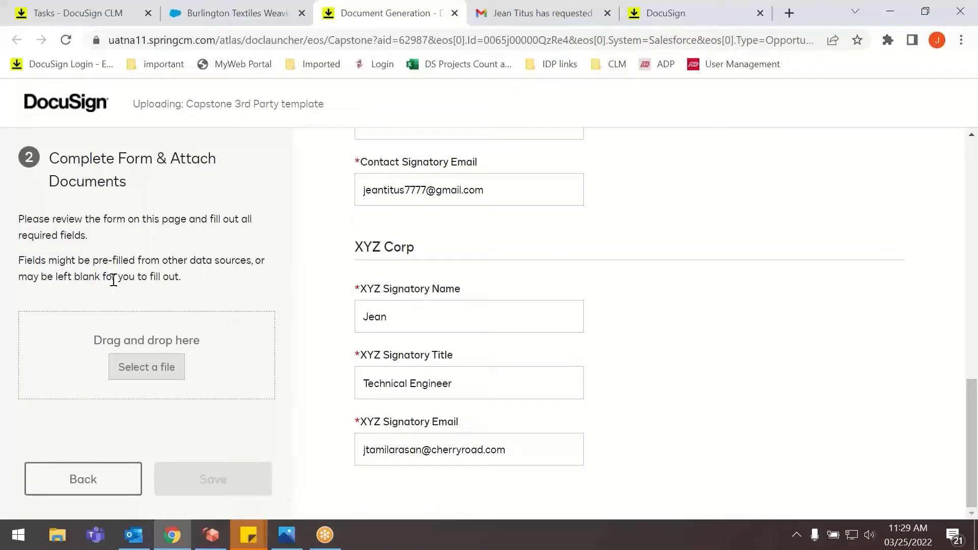
Attach the Sample Third-Party Contract document from Downloads and save the contract form.
click(147, 367)
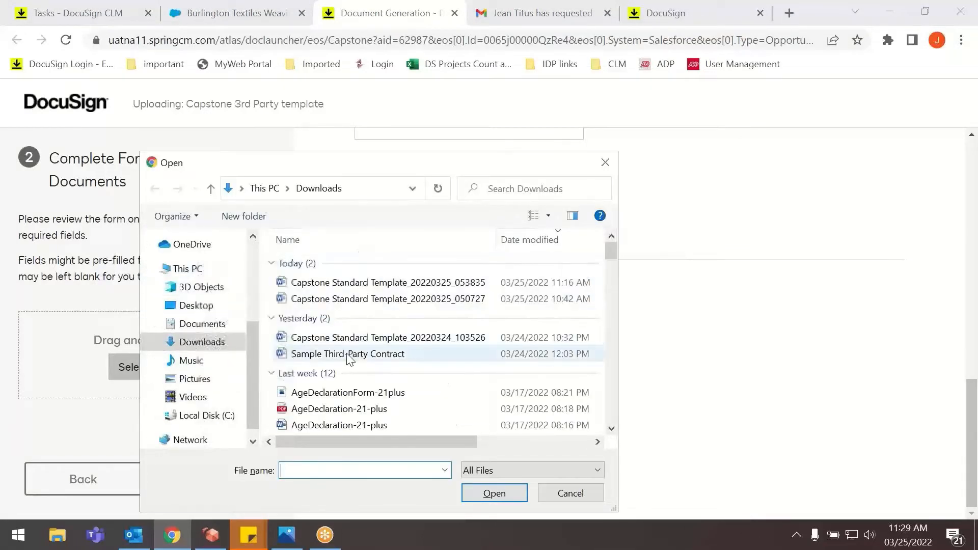
click(348, 355)
click(501, 495)
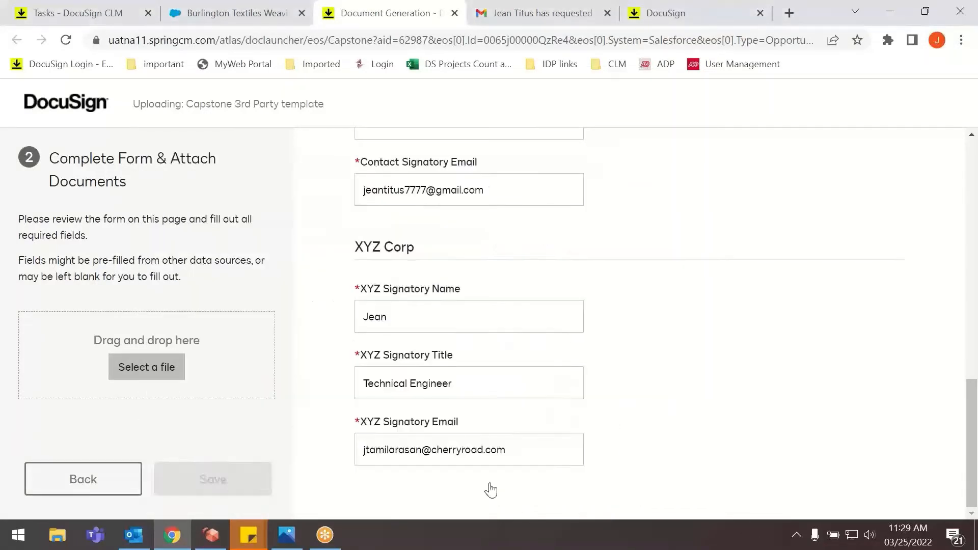
click(232, 483)
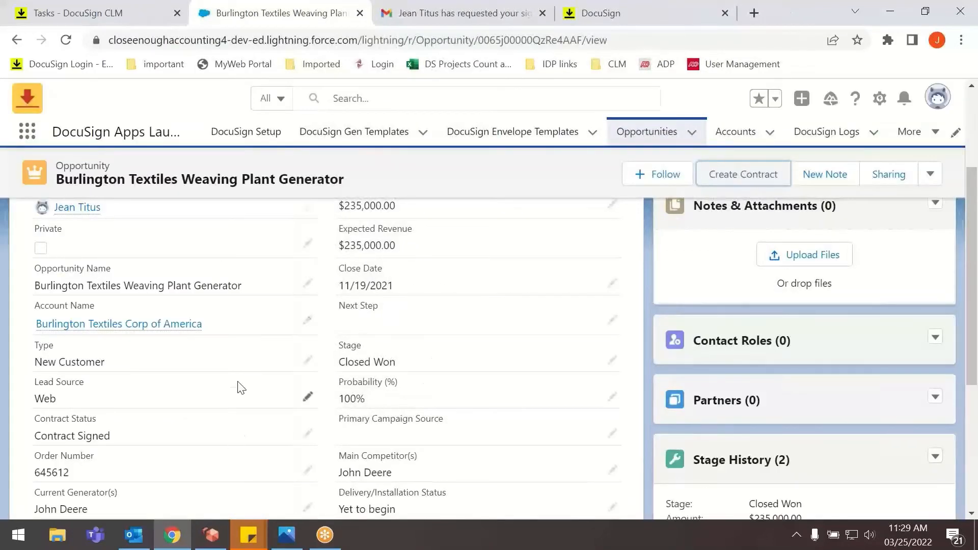
Reload the Burlington Textiles Weaving Plant Generator opportunity until its Contract Status updates, and check that status in the details.
click(65, 40)
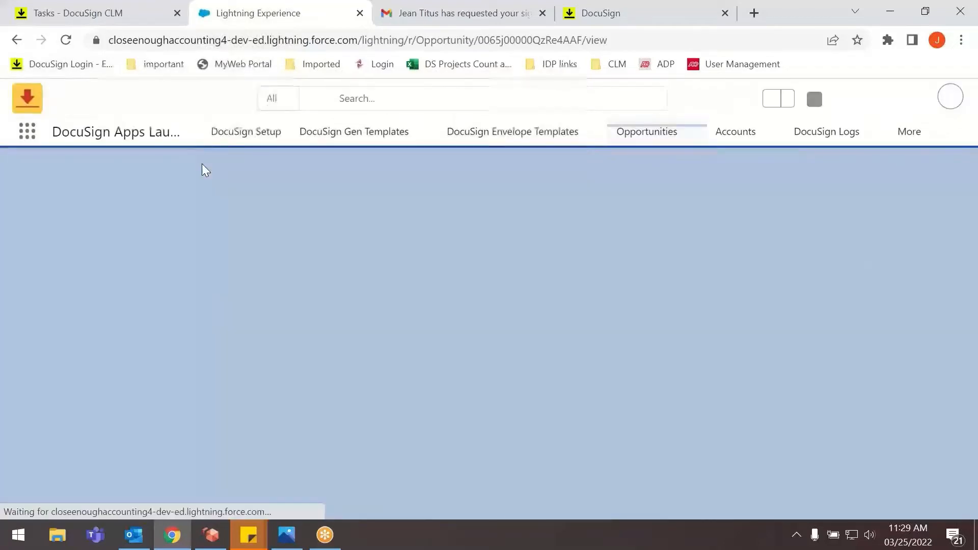
click(131, 305)
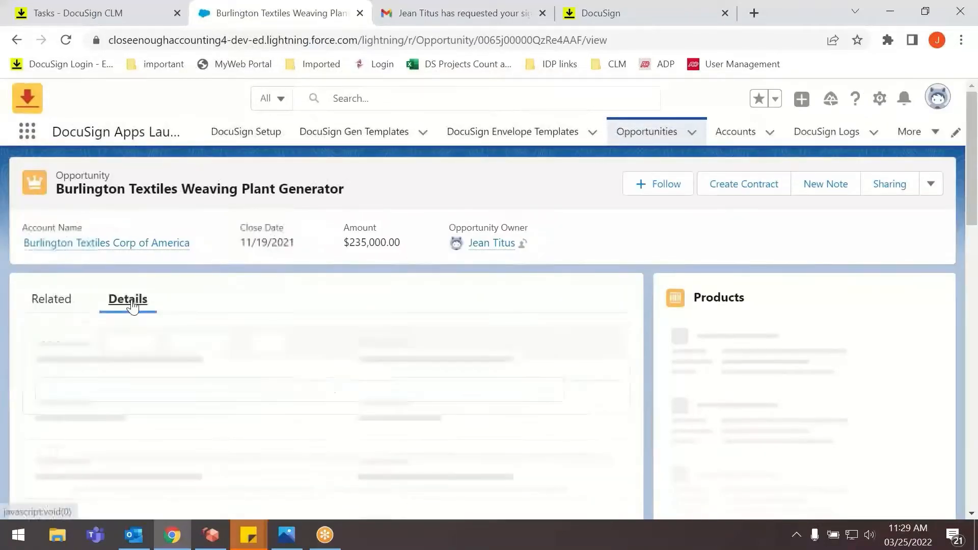
scroll(134, 306, down, 3)
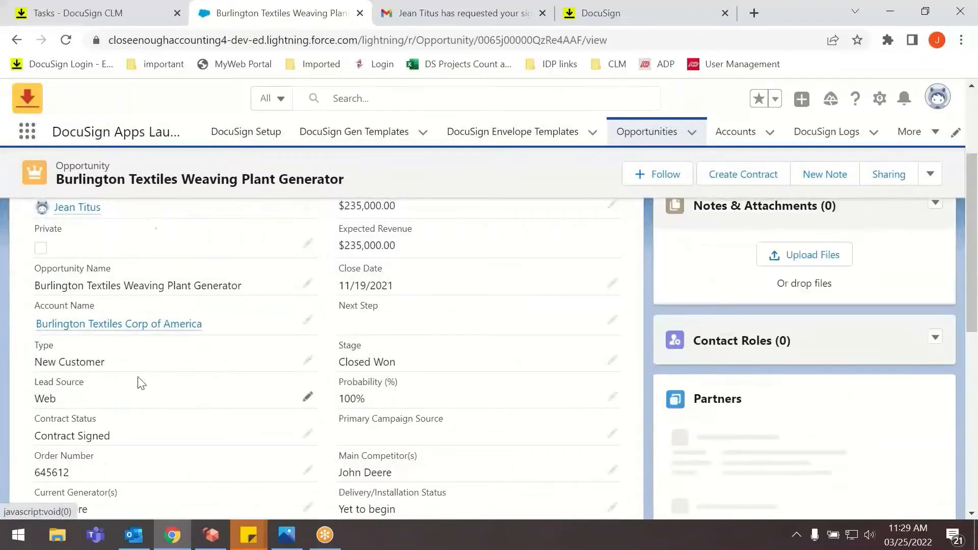
click(66, 39)
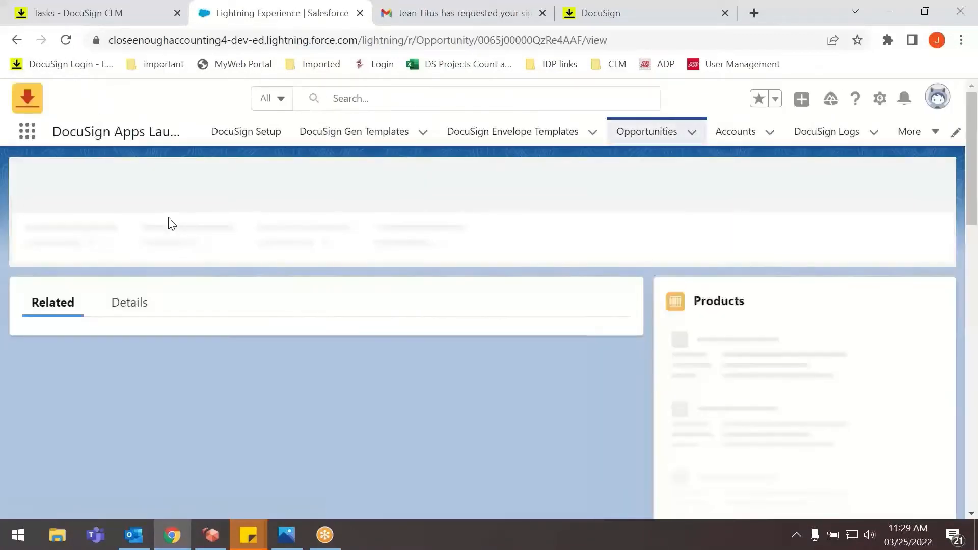
click(139, 315)
scroll(140, 323, down, 3)
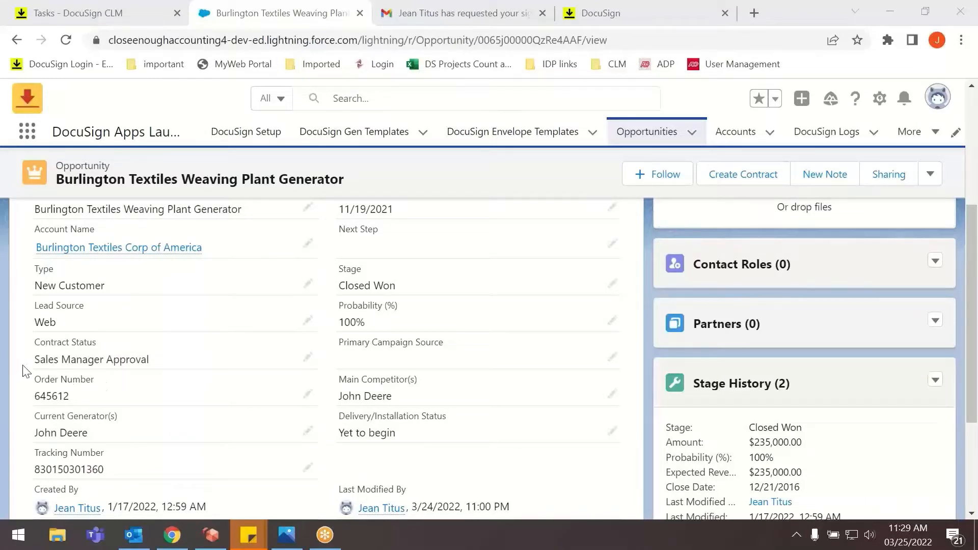
drag(38, 364, 160, 364)
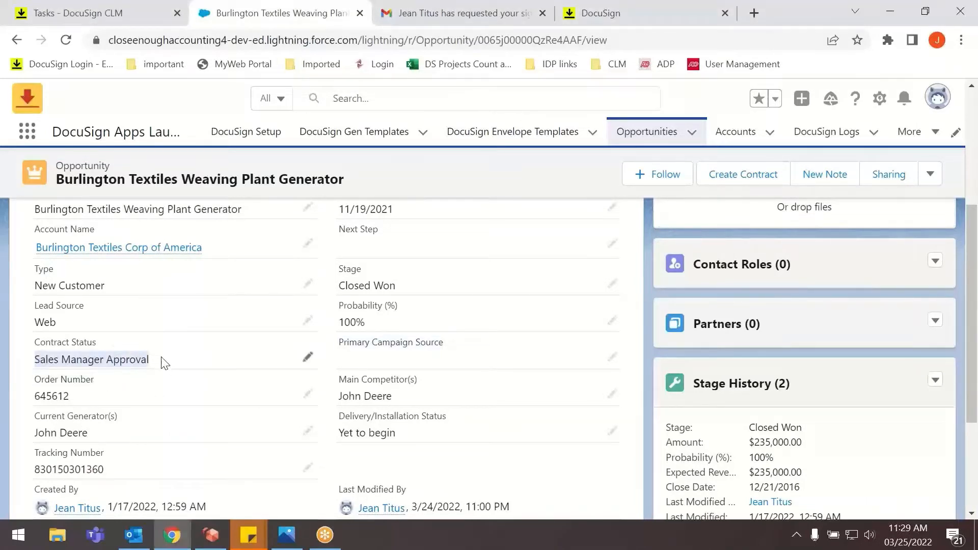
Refresh the DocuSign CLM tasks and list the tasks assigned to the Sales Team.
click(133, 13)
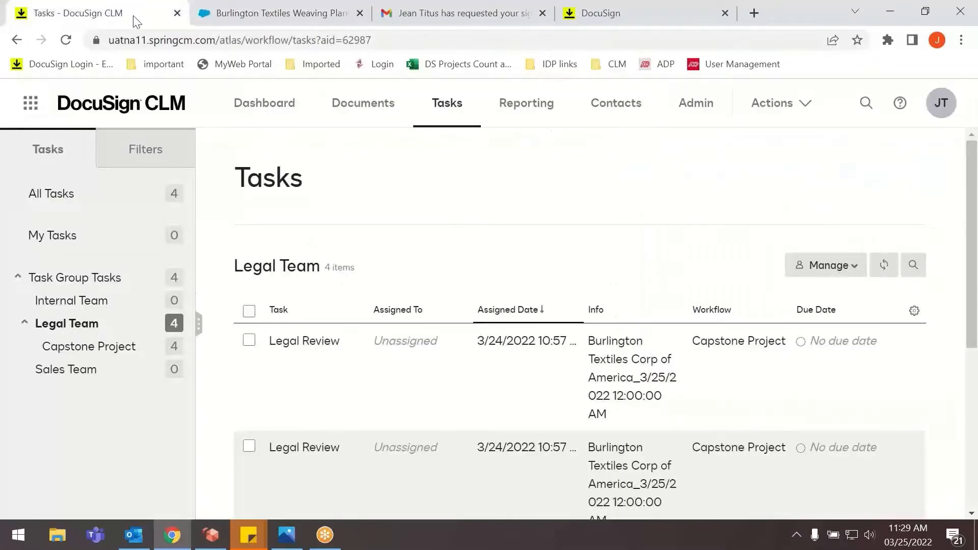
click(65, 40)
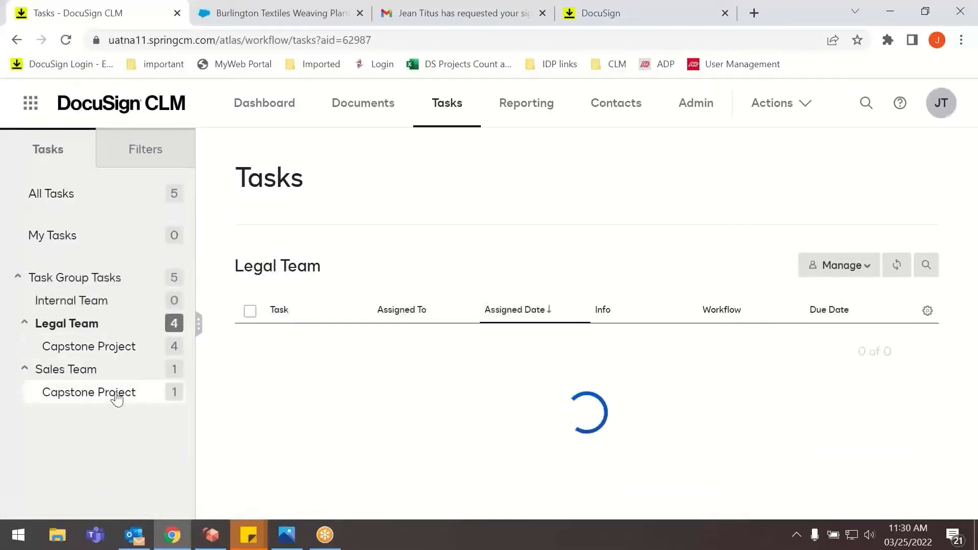
click(120, 377)
Switch to Outlook, read the Sales Approval Required email, and return to the CLM tasks in the browser.
click(134, 535)
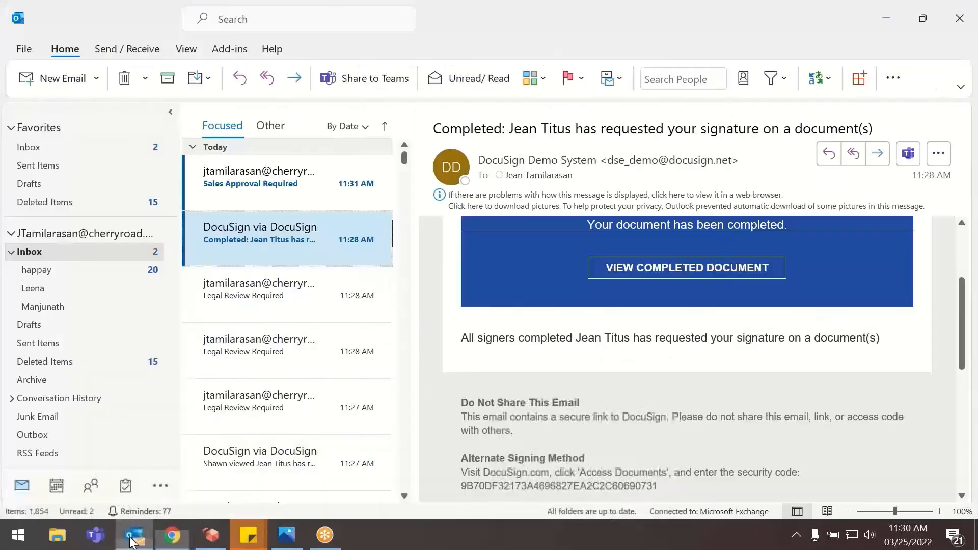
click(240, 198)
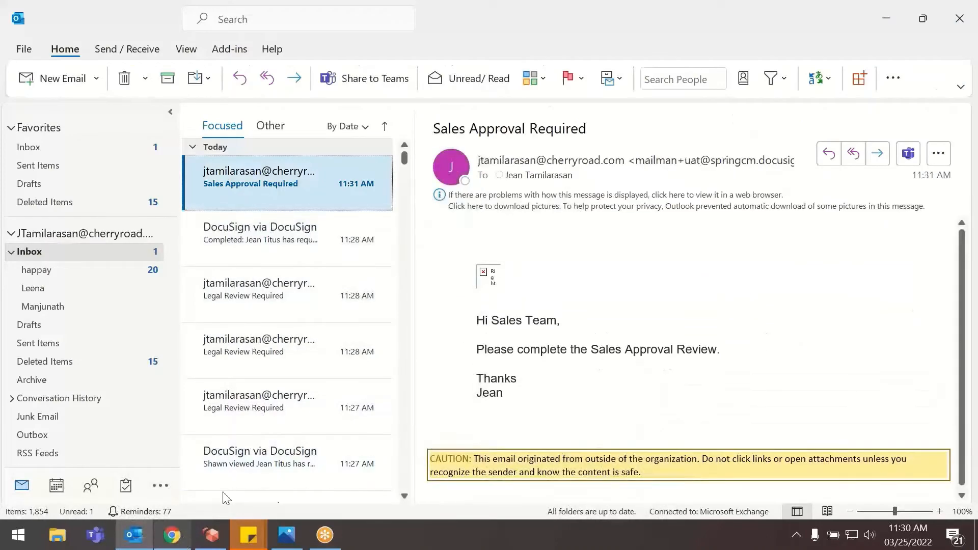
click(173, 534)
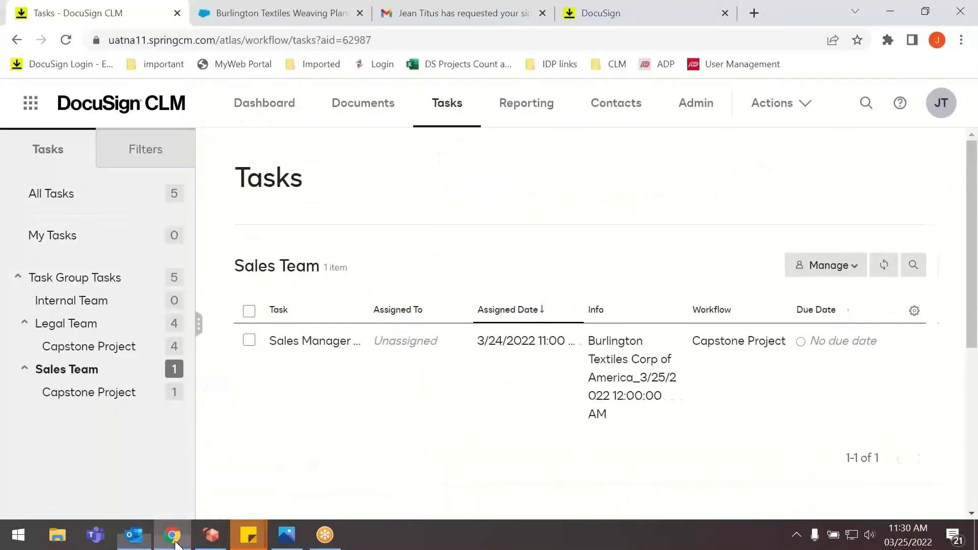
Open the Sales Team's sales manager task, examine the contract's document information and attributes, and return to the review response.
click(310, 340)
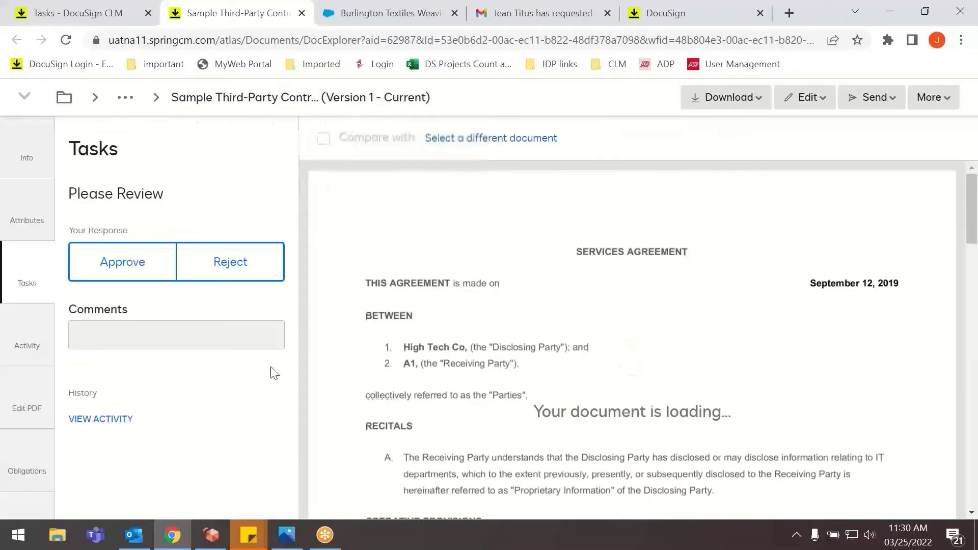
click(27, 157)
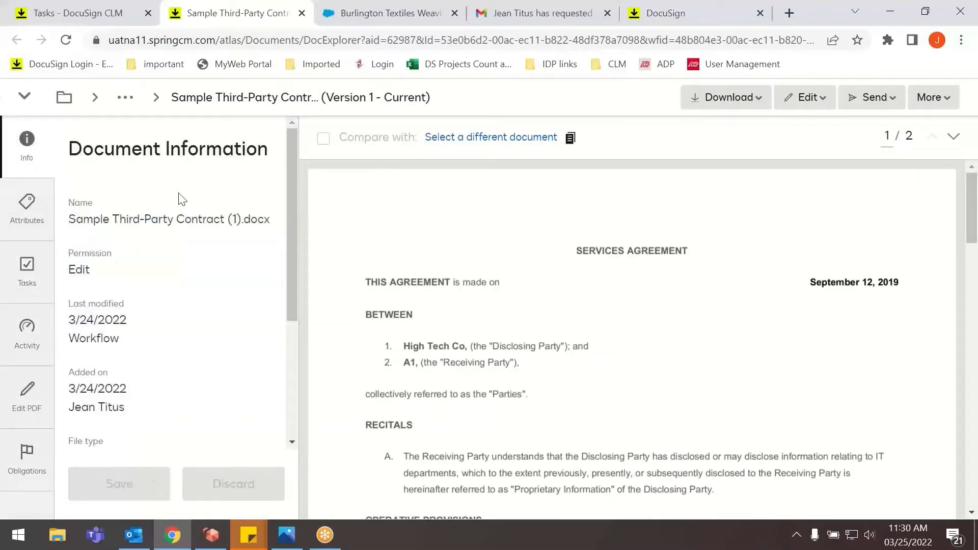
click(20, 230)
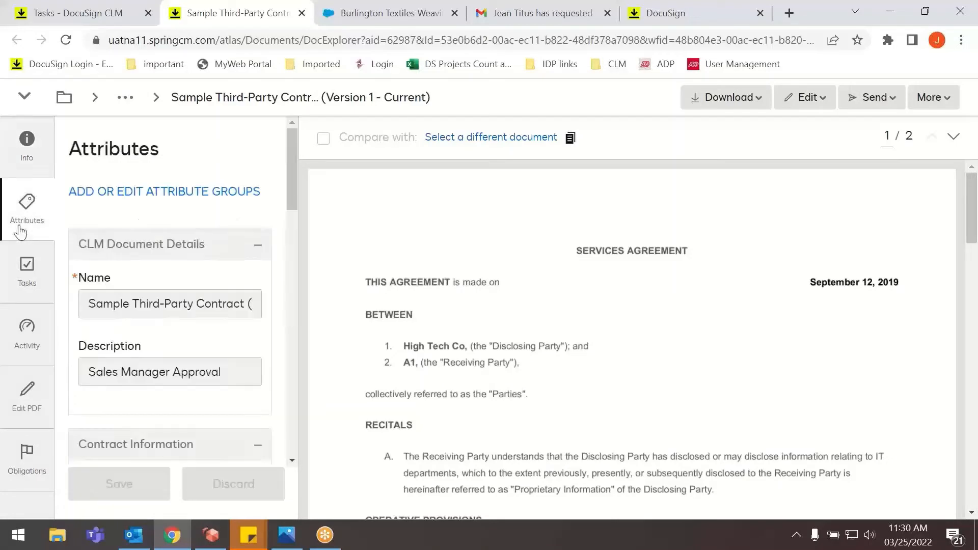
scroll(143, 280, down, 12)
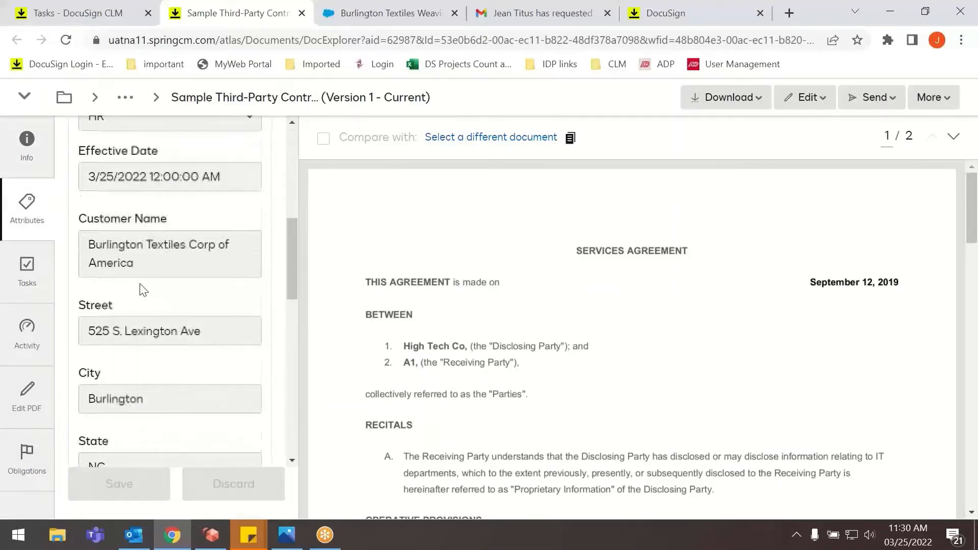
scroll(141, 290, down, 1)
click(24, 266)
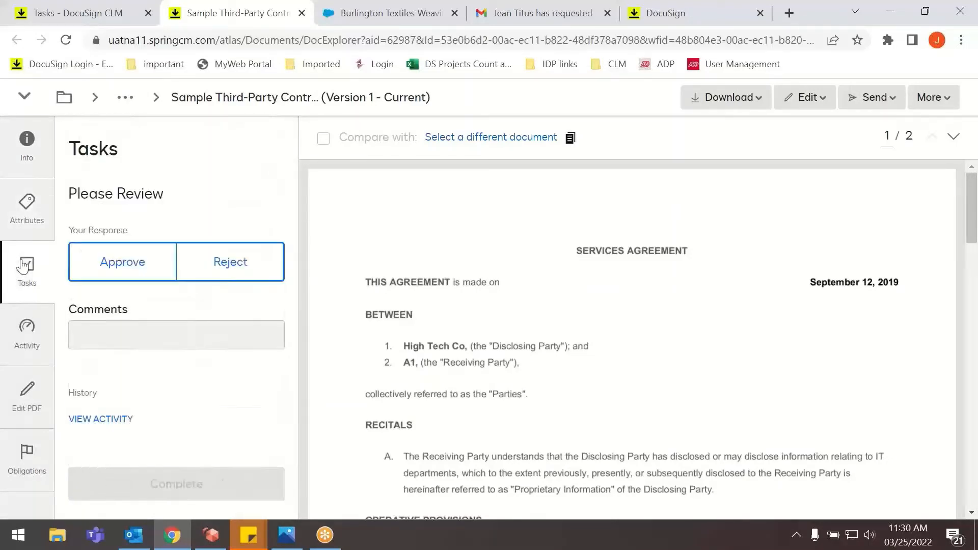
Look over the download, edit, send and other actions available for the third-party contract.
click(718, 97)
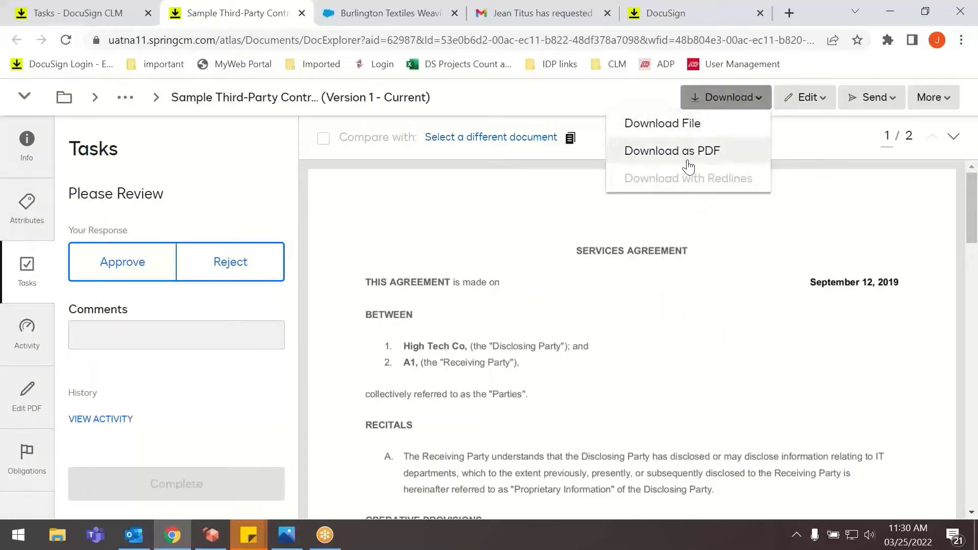
click(809, 103)
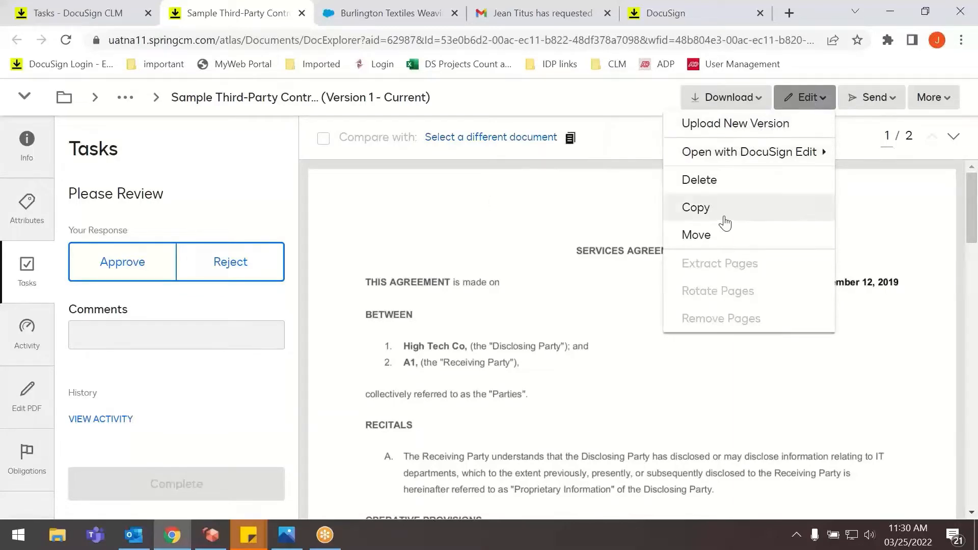
click(875, 102)
click(949, 102)
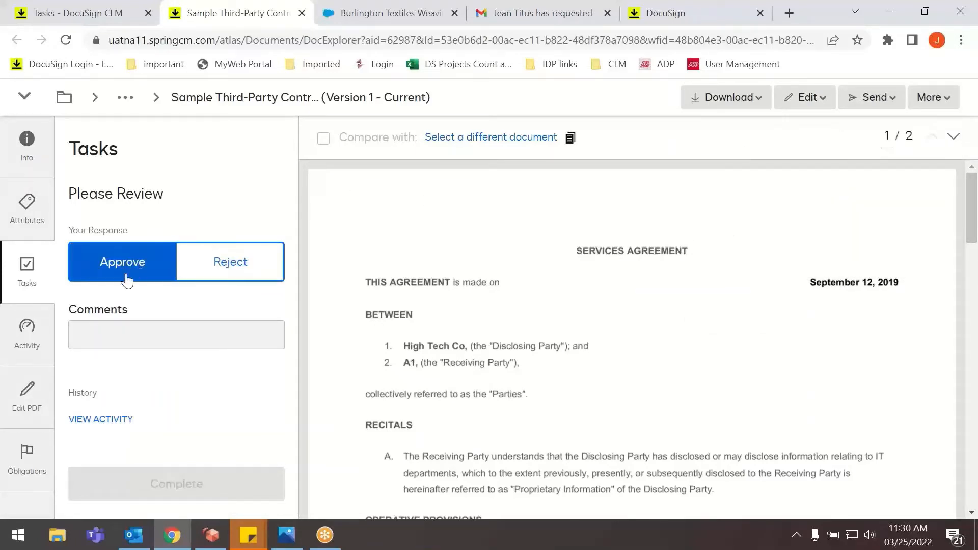
Approve the contract in the sales manager review with a short review comment and complete the task.
click(143, 275)
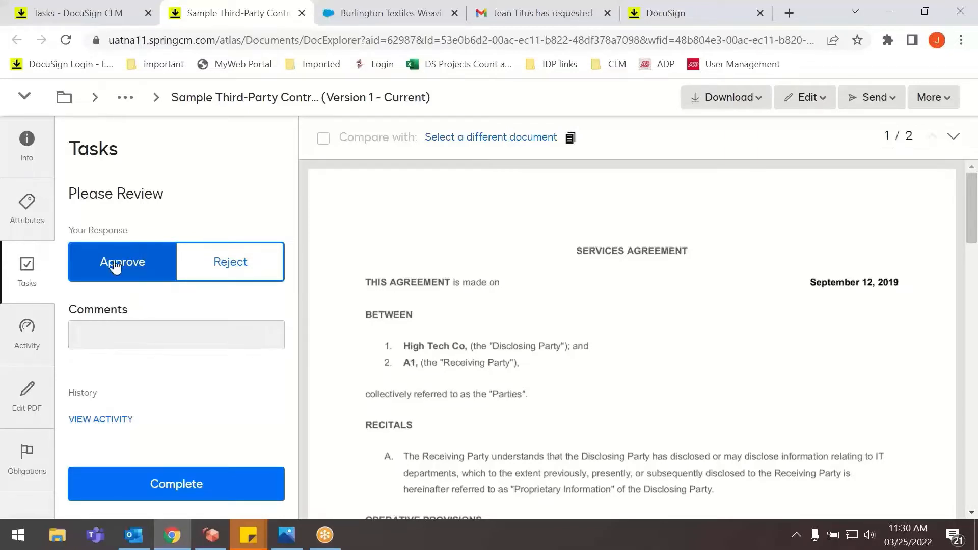
click(131, 327)
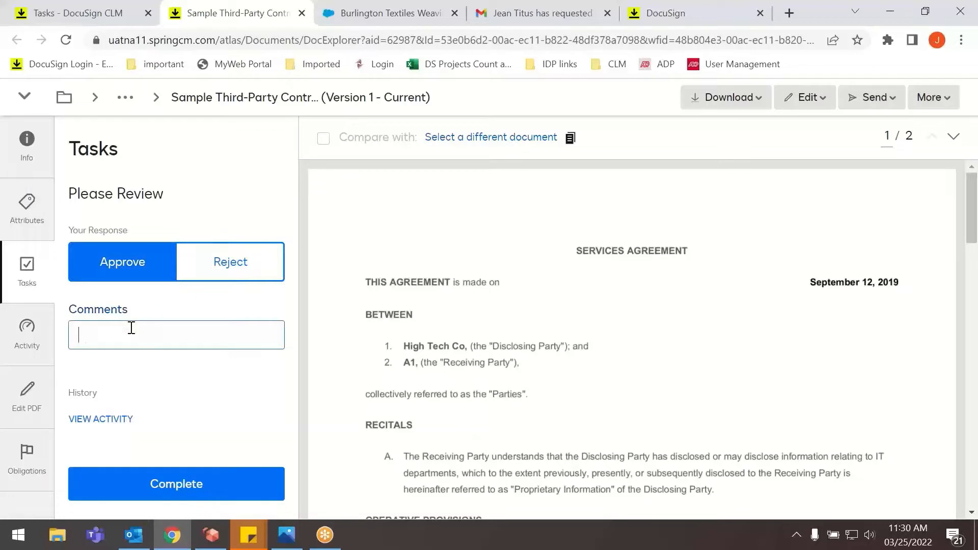
text(Review it)
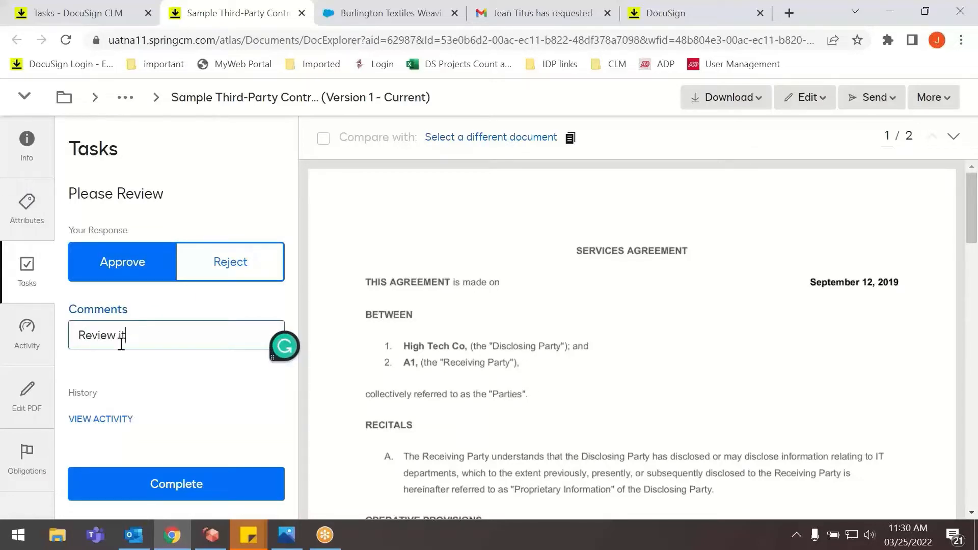
click(142, 474)
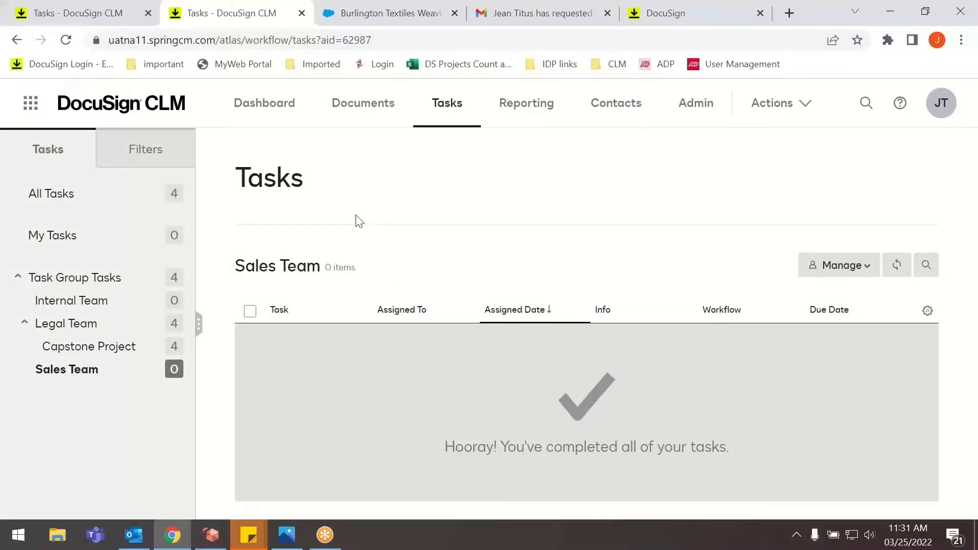
Refresh the task list and open the Legal Team's most recent Legal Review task.
click(65, 39)
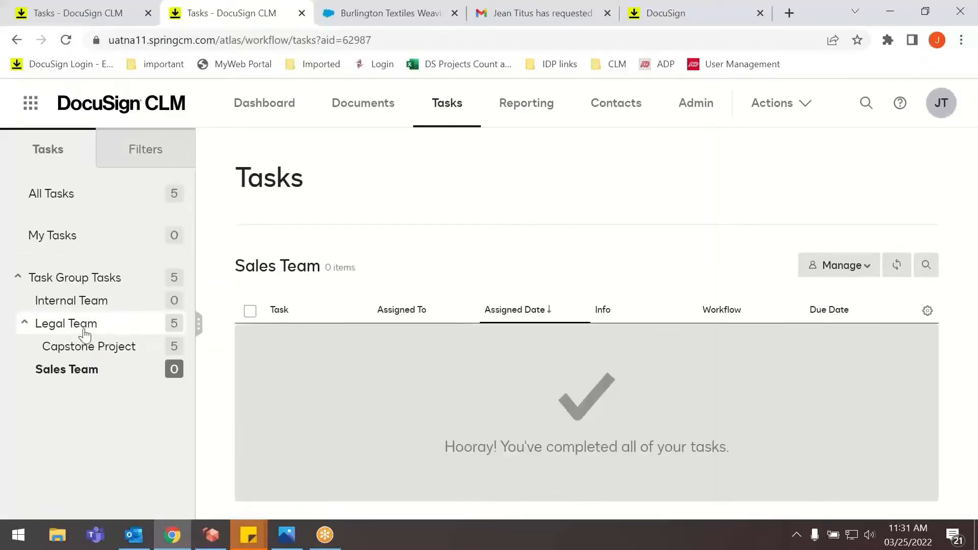
click(84, 334)
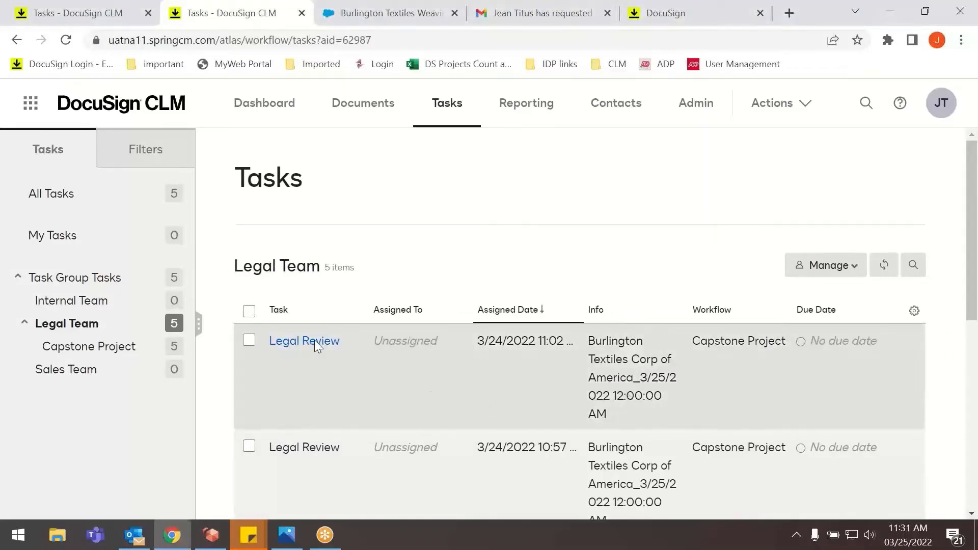
click(314, 340)
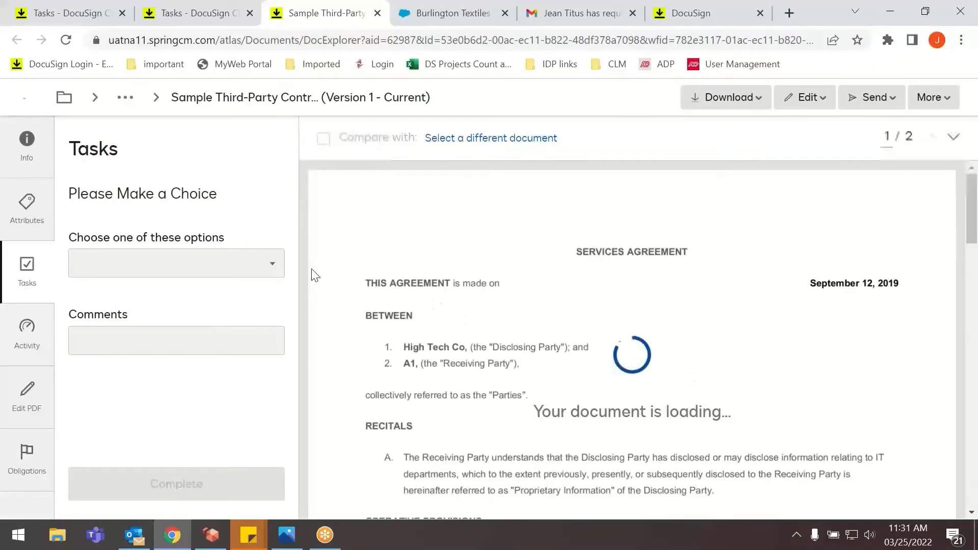
Choose End Workflow as the legal review response for the third-party contract, add the comment "Complete", and complete the task.
click(252, 279)
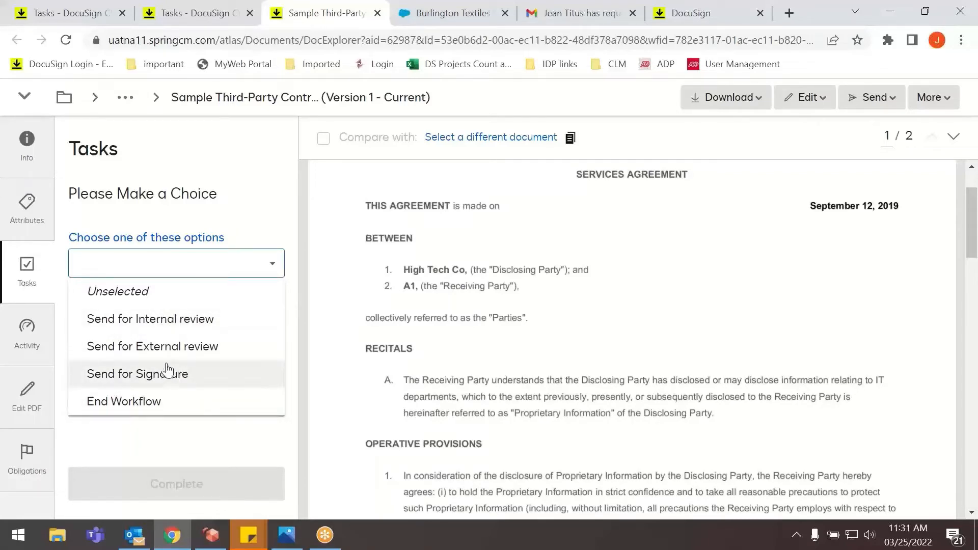
click(129, 411)
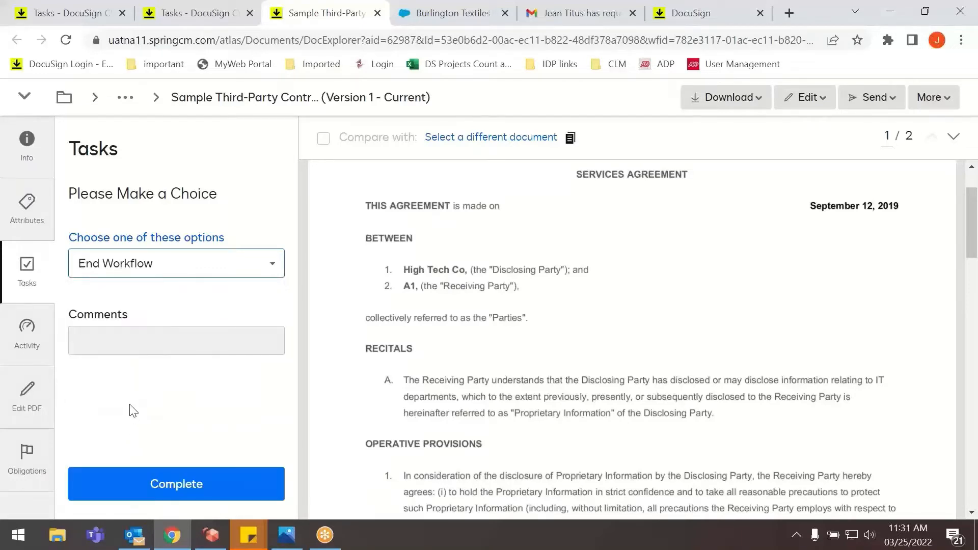
click(121, 350)
text(Completed)
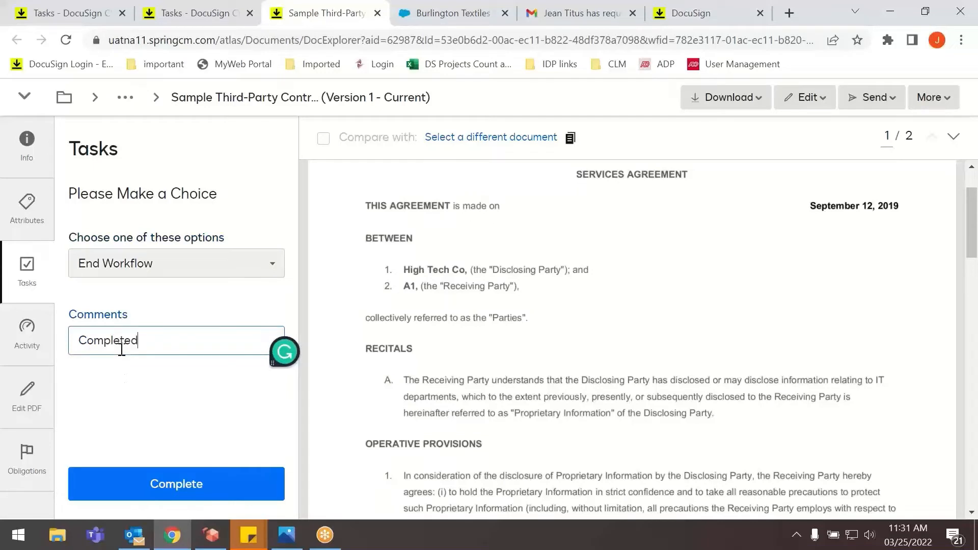
click(138, 487)
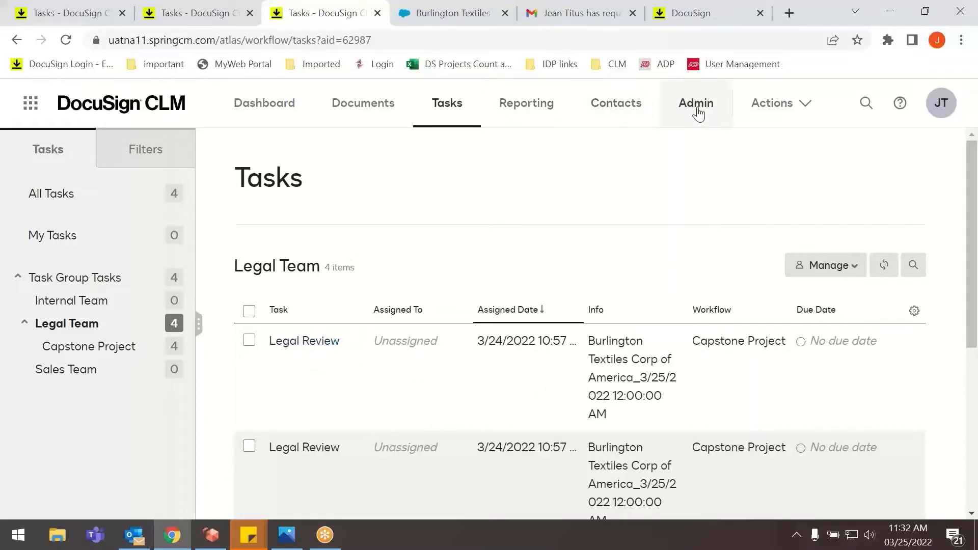
Switch to the Burlington Textiles Weaving Plant Generator opportunity in Salesforce, reload it, and check its contract status.
click(415, 14)
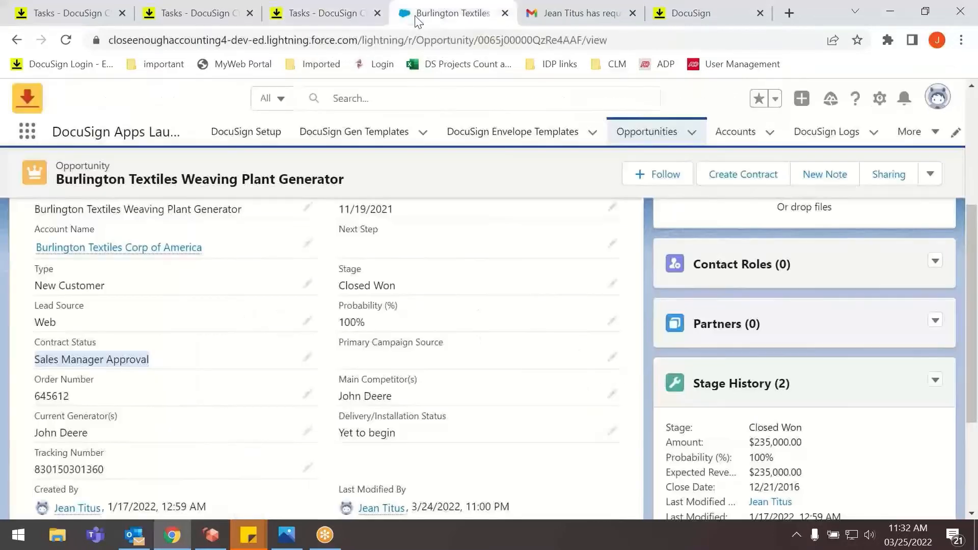
click(62, 45)
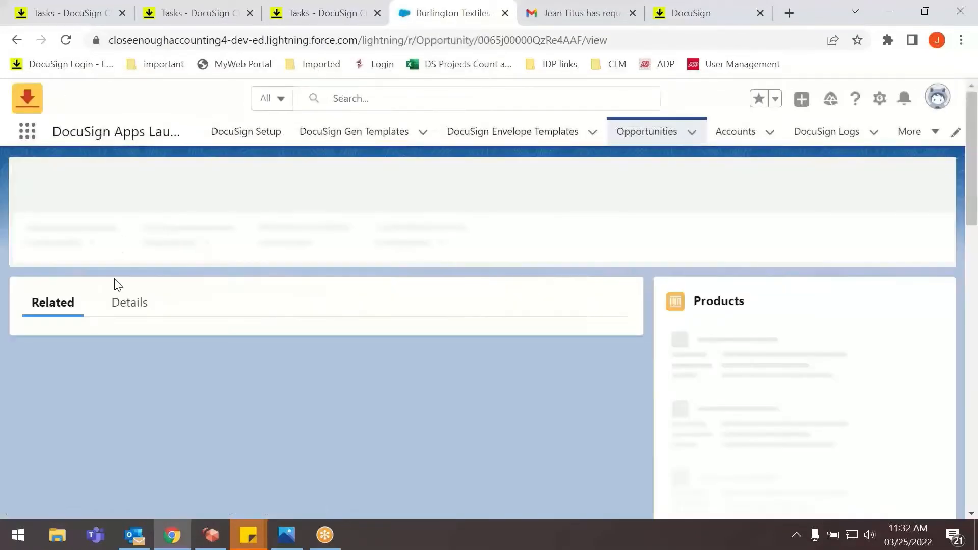
click(124, 302)
scroll(142, 434, down, 5)
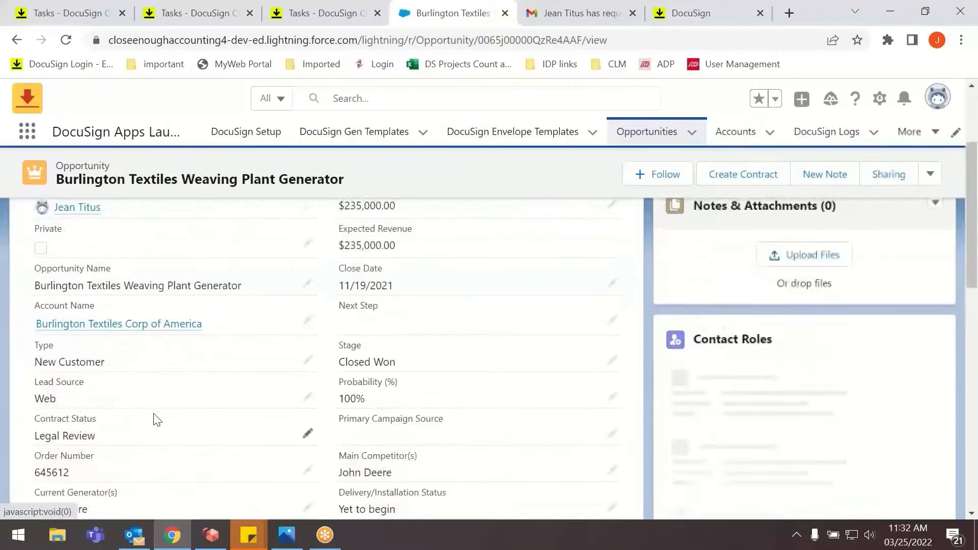
scroll(157, 420, down, 3)
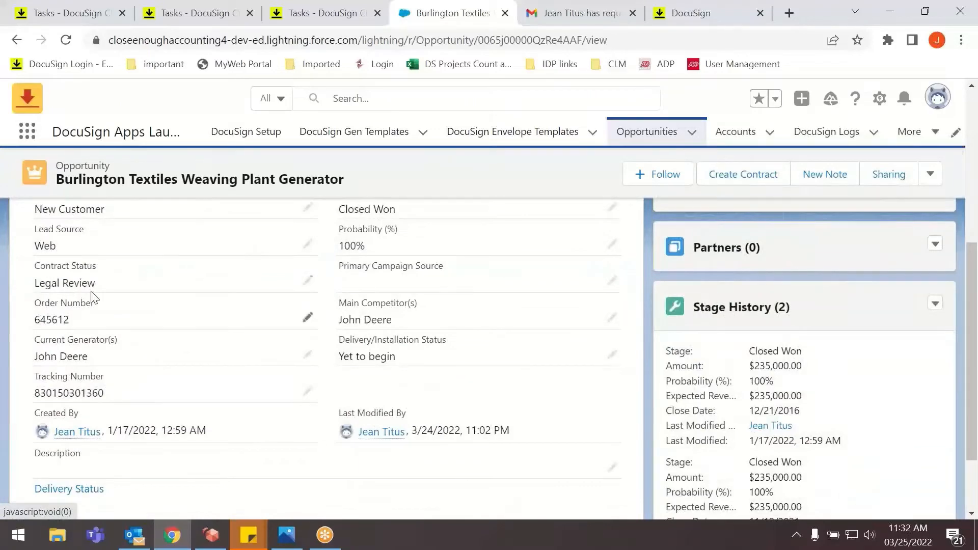
scroll(48, 298, up, 1)
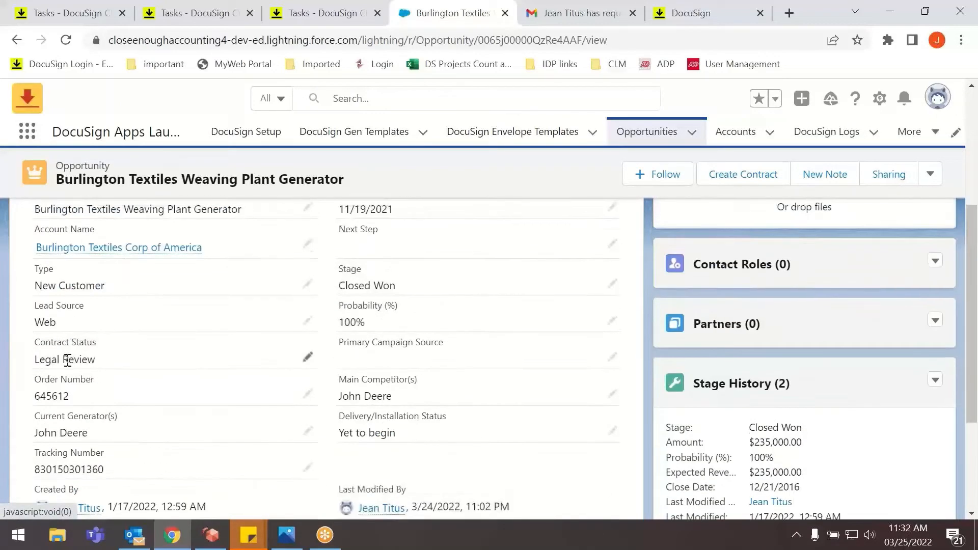
Return to DocuSign CLM, view the new-workflow options in the workflow configurations, and open the Capstone Project workflow in the designer.
click(308, 20)
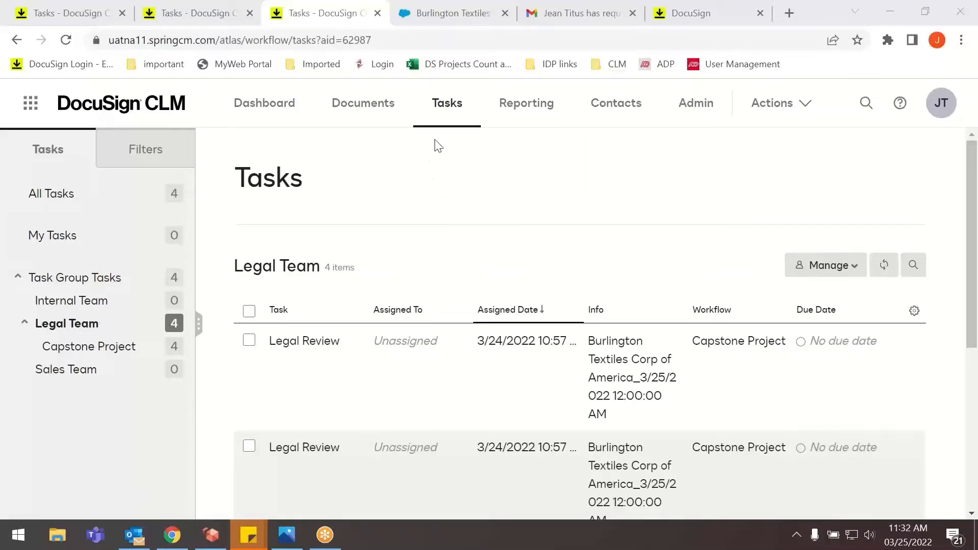
click(692, 115)
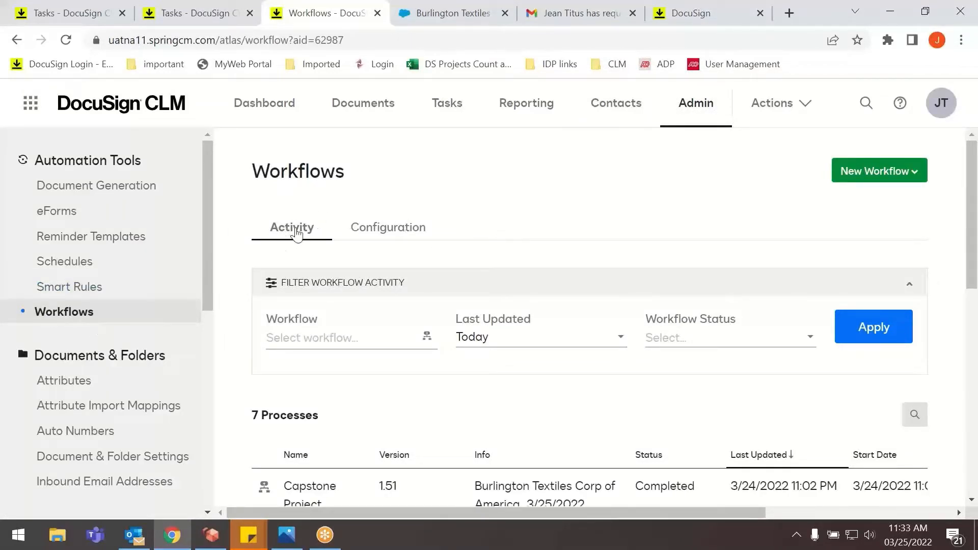
click(391, 229)
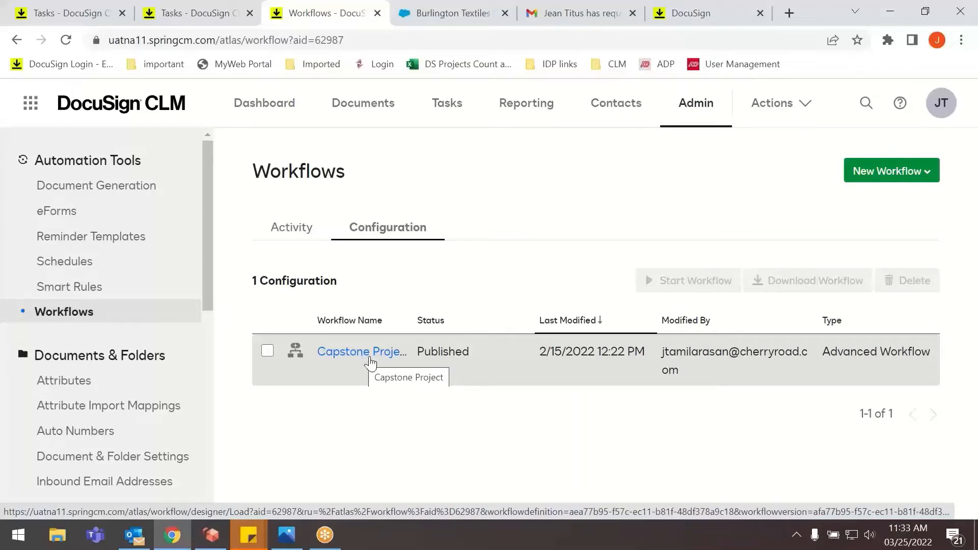
click(875, 176)
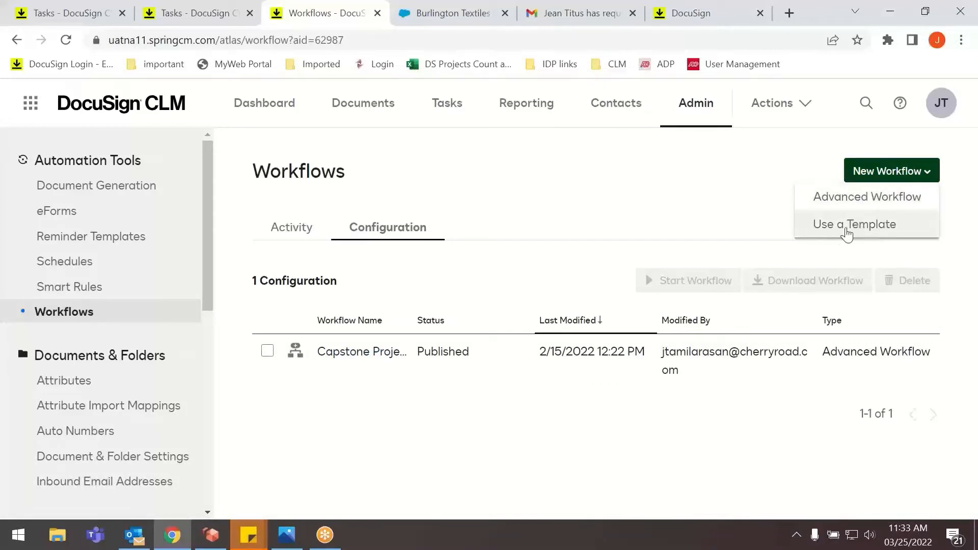
click(365, 354)
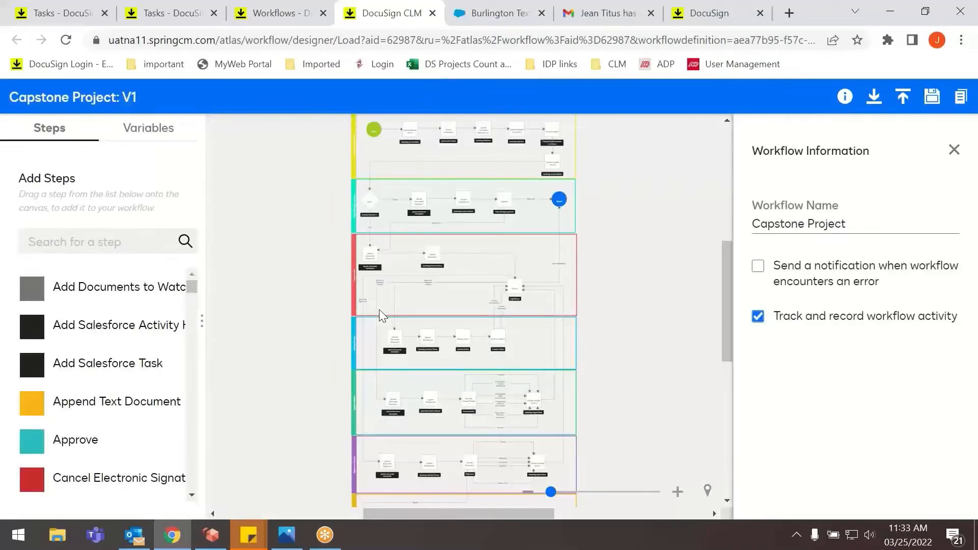
Examine the overall layout of the Capstone Project workflow diagram, from its start through the approval and review stages.
click(679, 493)
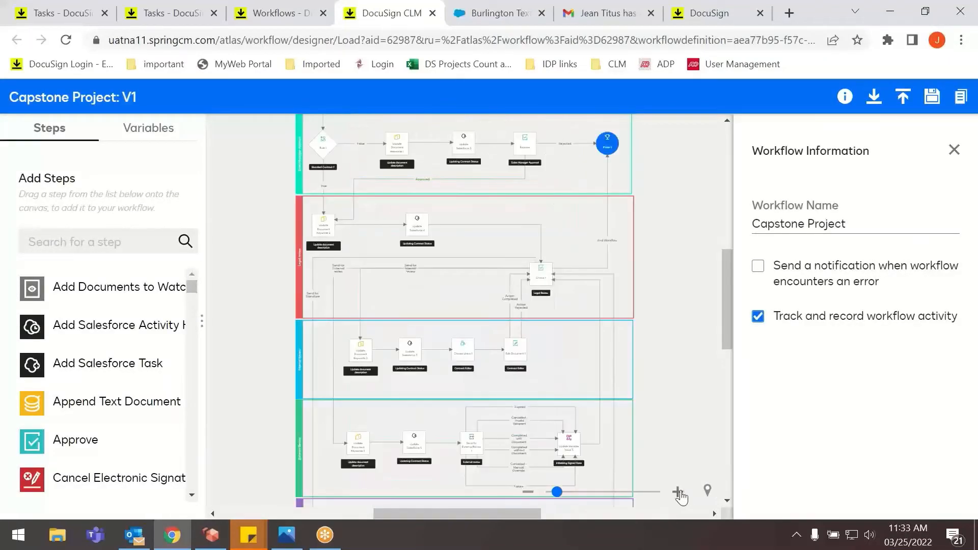
click(678, 493)
click(679, 493)
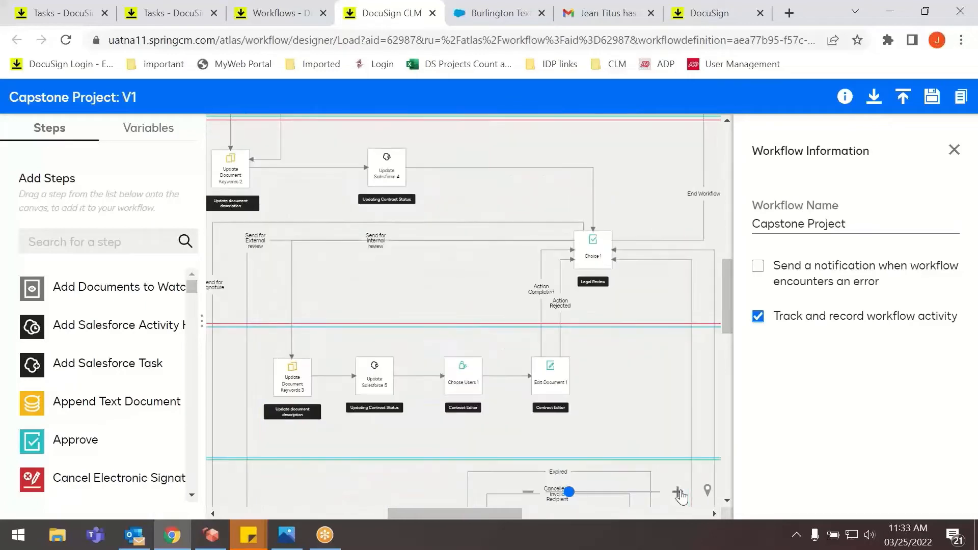
click(528, 491)
scroll(345, 368, up, 3)
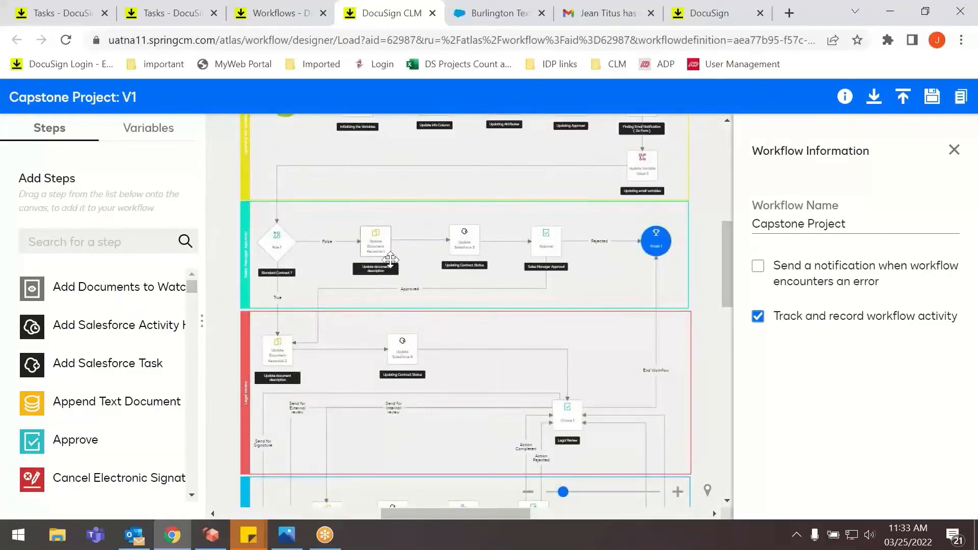
scroll(500, 221, up, 3)
scroll(500, 222, up, 1)
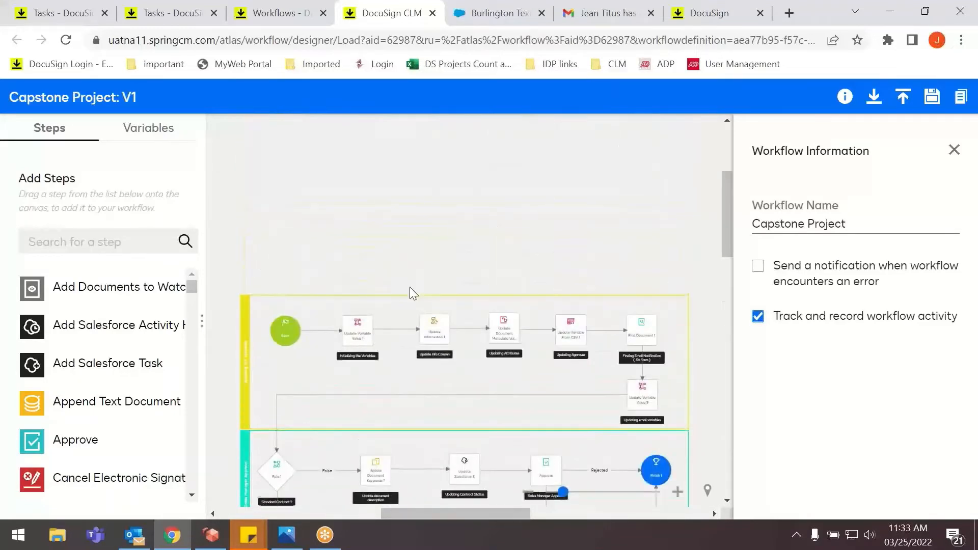
scroll(409, 287, down, 3)
scroll(353, 256, up, 1)
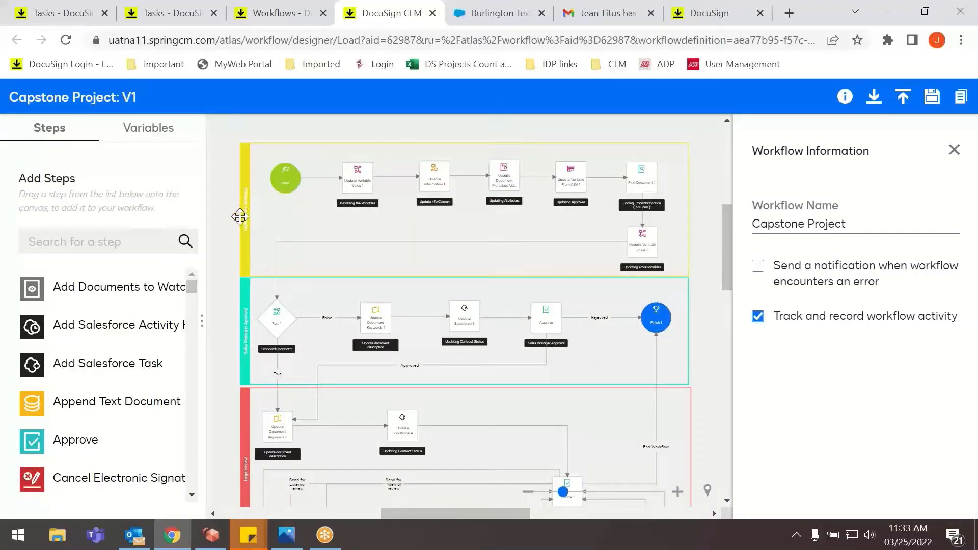
Inspect each workflow lane in order: Updating the Variables, Sales Manager Approval, Legal review, Internal Review, External Review, Signature Process and Updating Document.
click(243, 238)
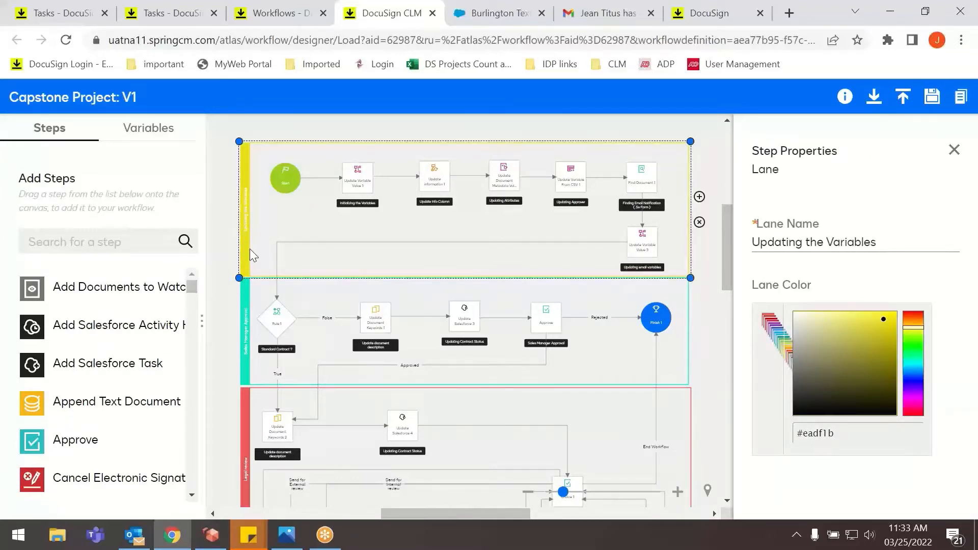
click(244, 365)
scroll(247, 367, down, 3)
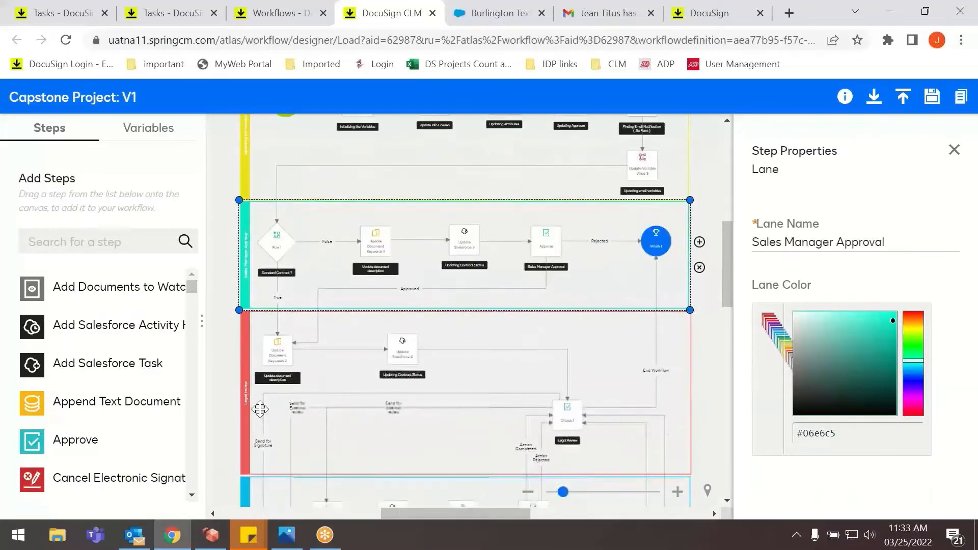
click(245, 411)
scroll(250, 402, down, 9)
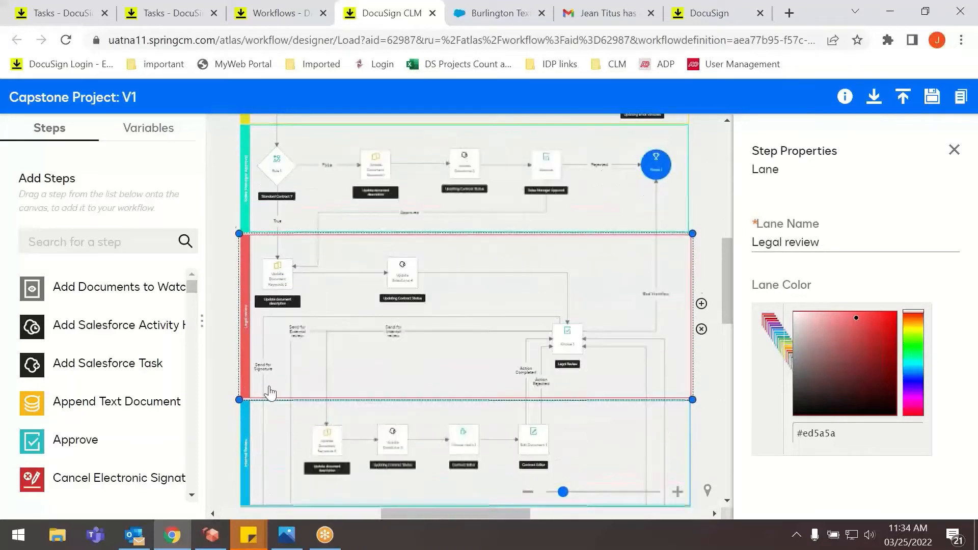
click(243, 321)
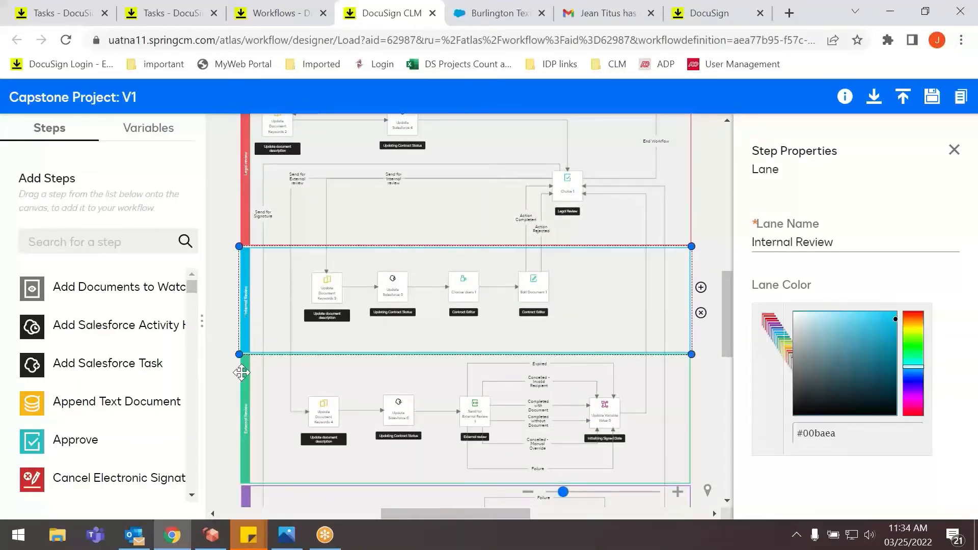
click(243, 403)
scroll(243, 404, down, 6)
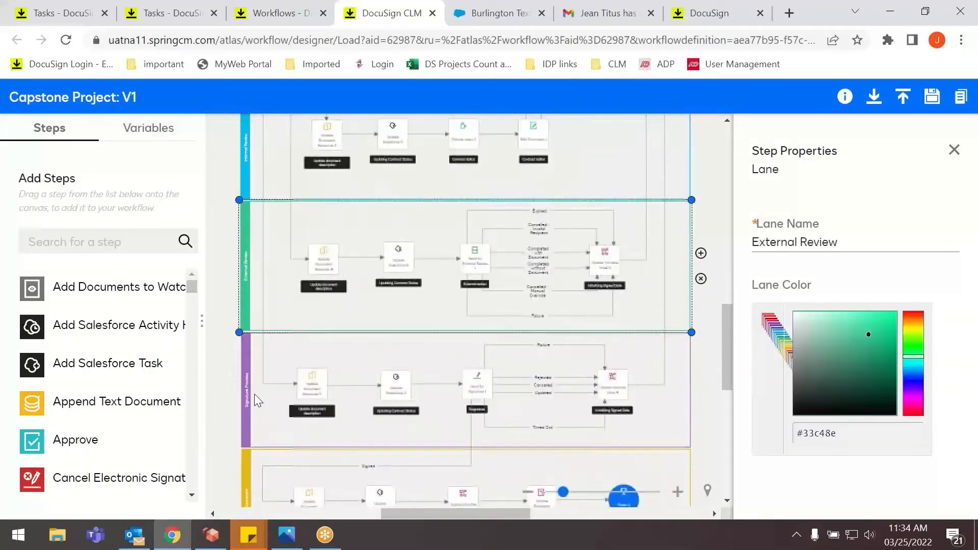
click(245, 424)
scroll(245, 424, down, 6)
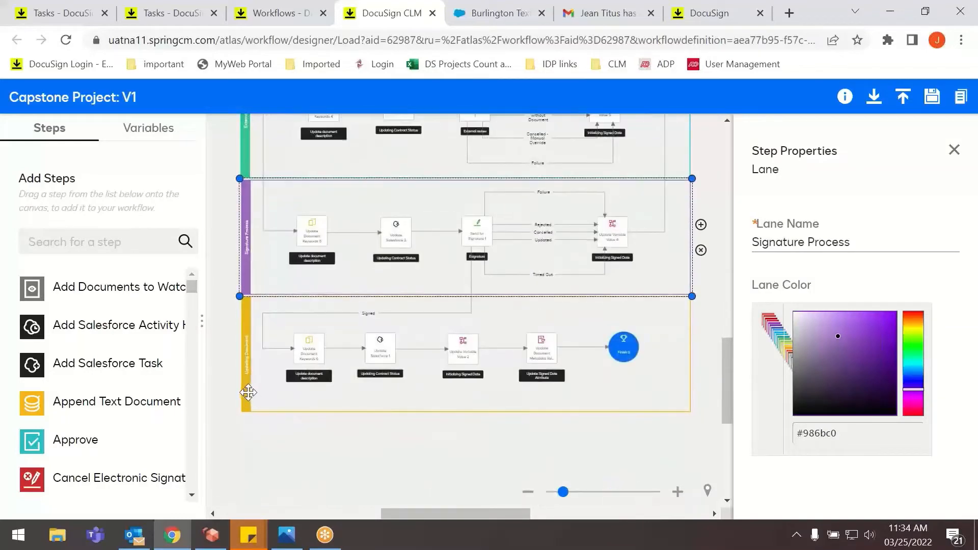
click(245, 379)
scroll(248, 374, down, 12)
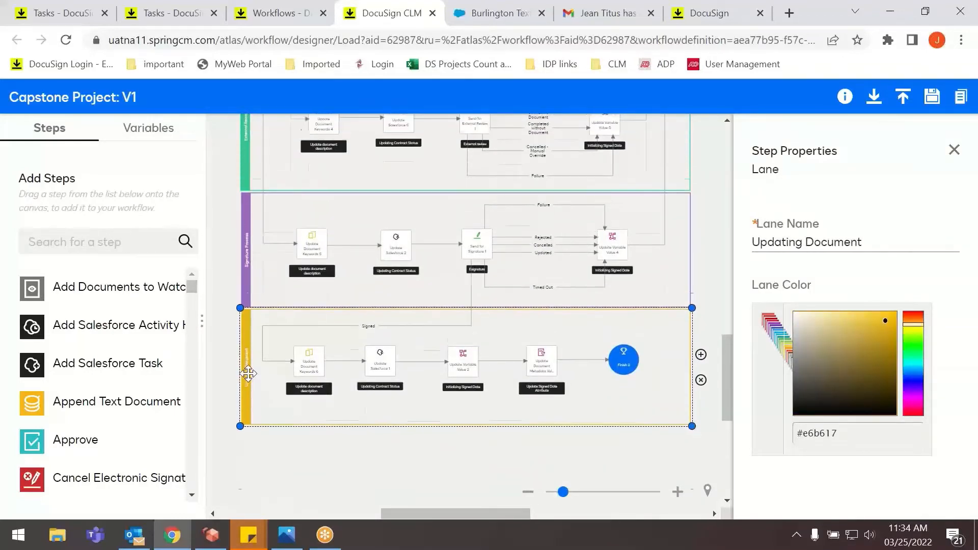
Return to the Updating the Variables lane and examine the variable assignments of its Initializing the Variables step, from EffectiveDate through the signatory fields.
scroll(322, 332, up, 3)
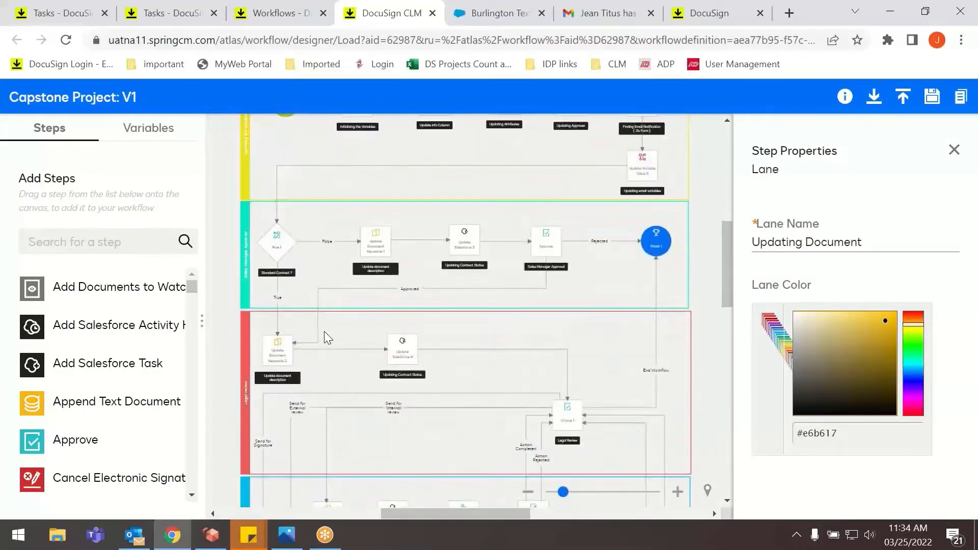
scroll(321, 326, up, 6)
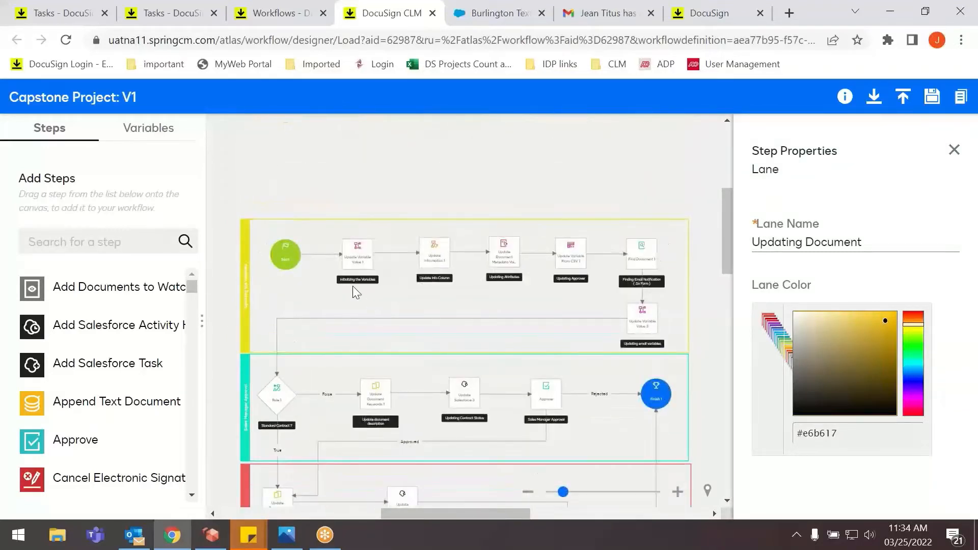
click(250, 279)
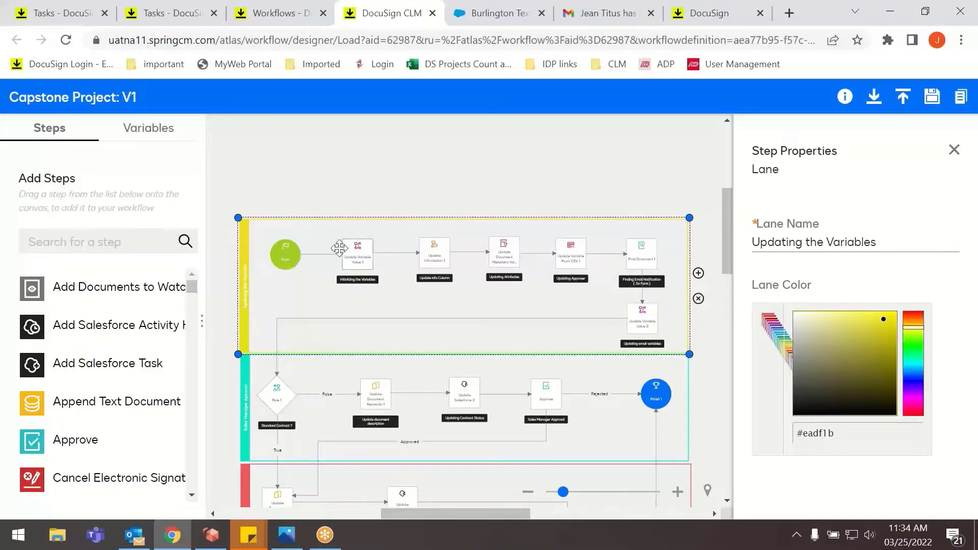
click(365, 263)
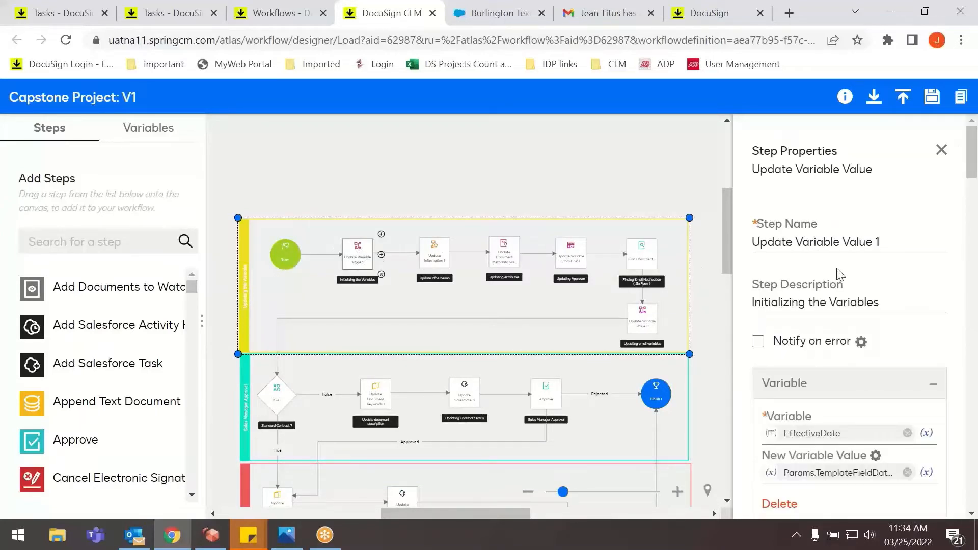
scroll(820, 306, down, 3)
scroll(820, 302, up, 2)
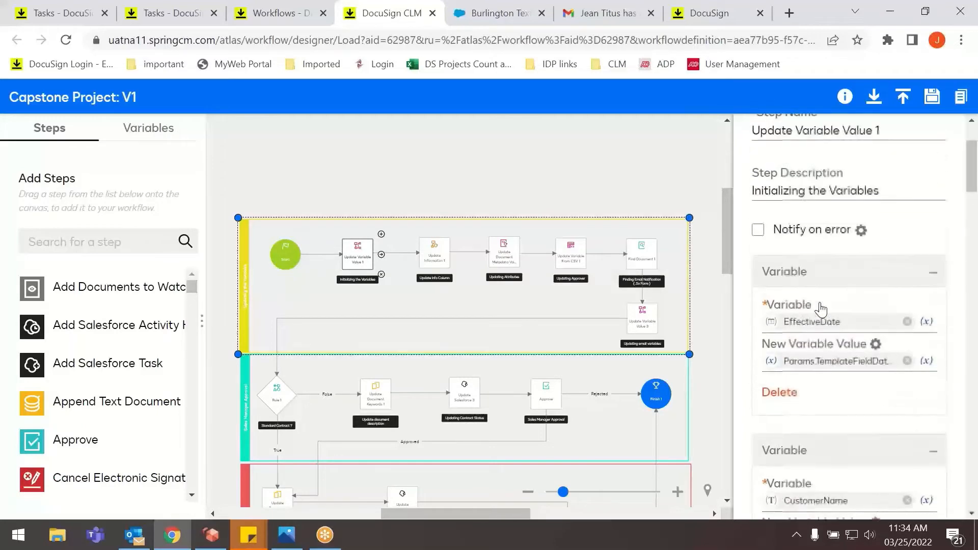
scroll(815, 301, down, 2)
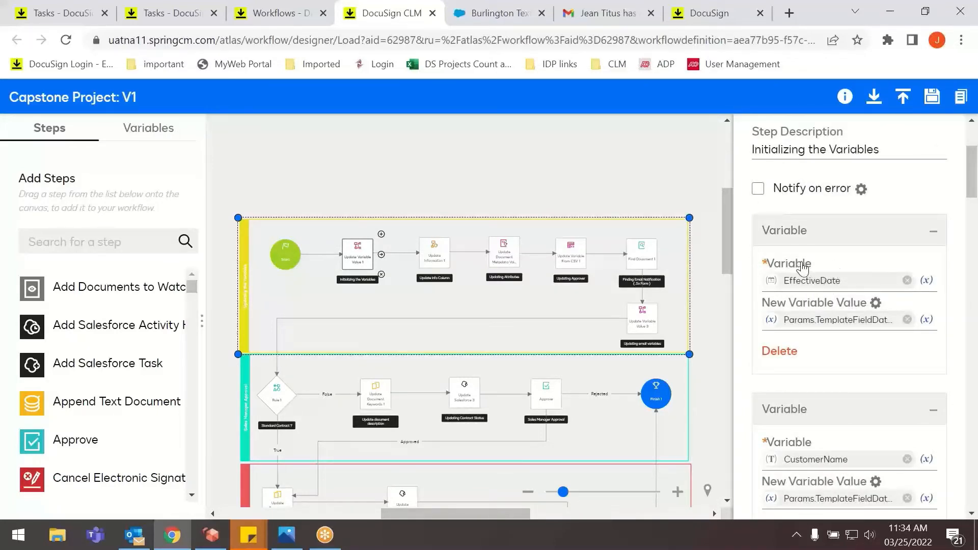
scroll(801, 299, down, 6)
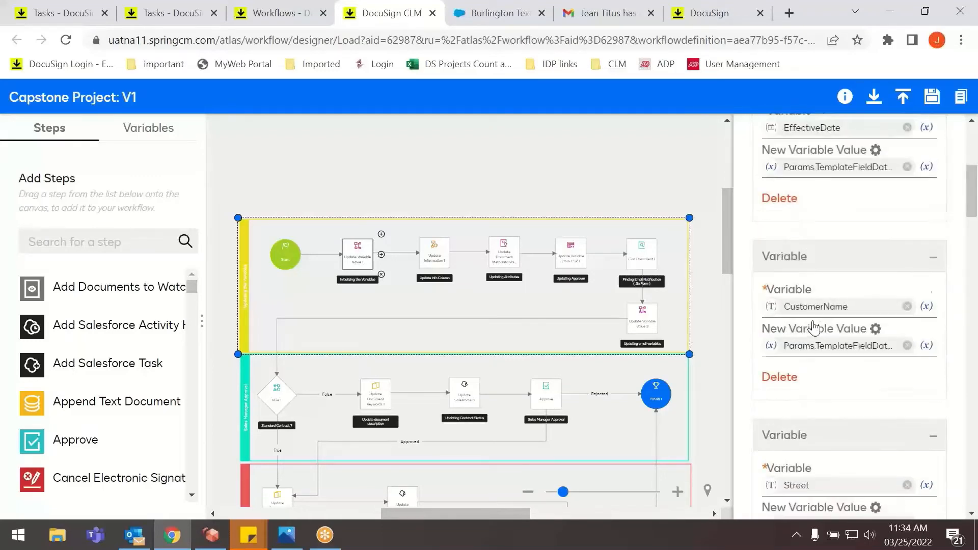
scroll(790, 284, down, 5)
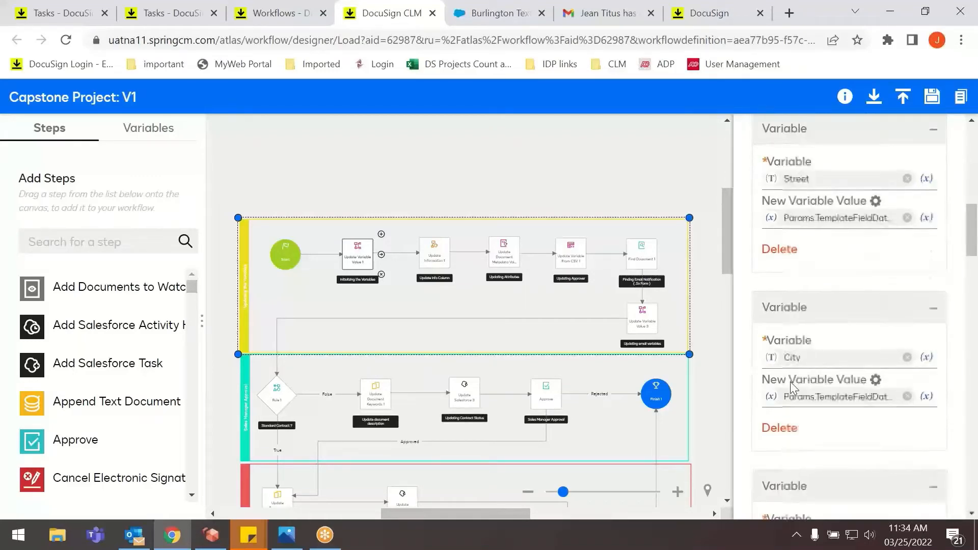
scroll(798, 392, down, 6)
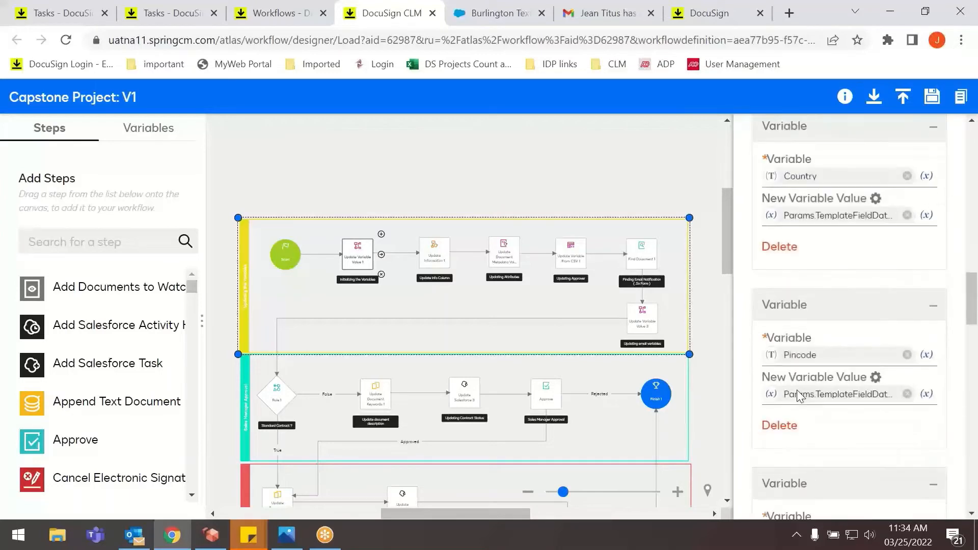
scroll(798, 405, down, 4)
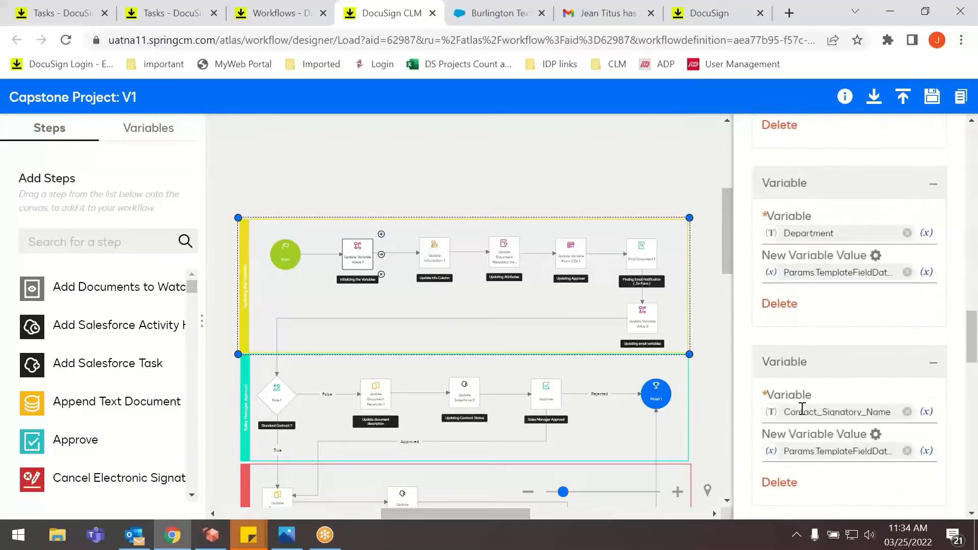
scroll(800, 405, down, 1)
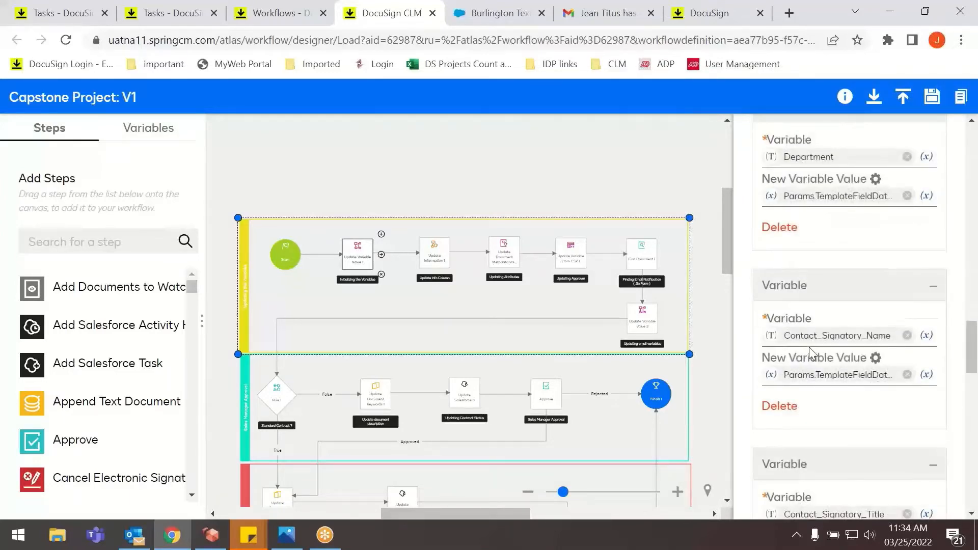
scroll(833, 346, down, 4)
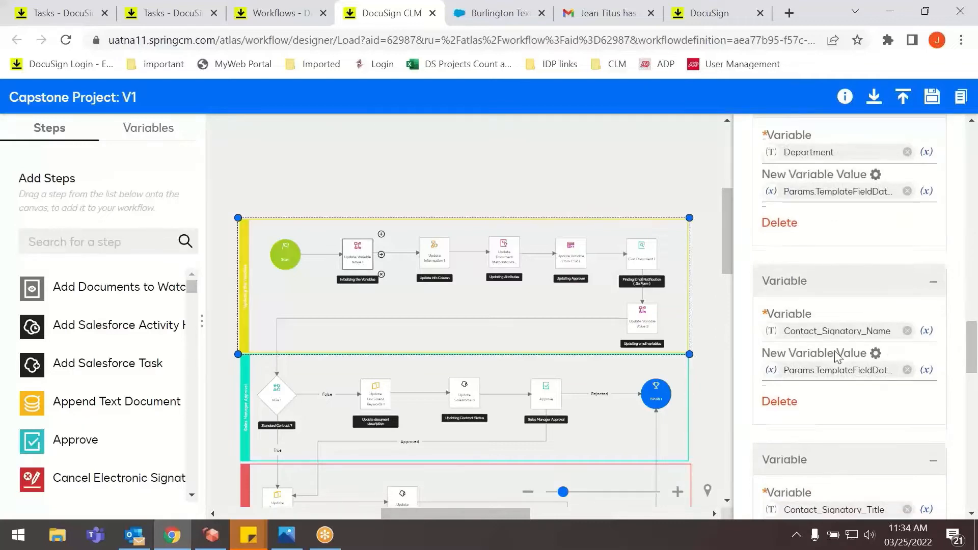
scroll(835, 422, down, 4)
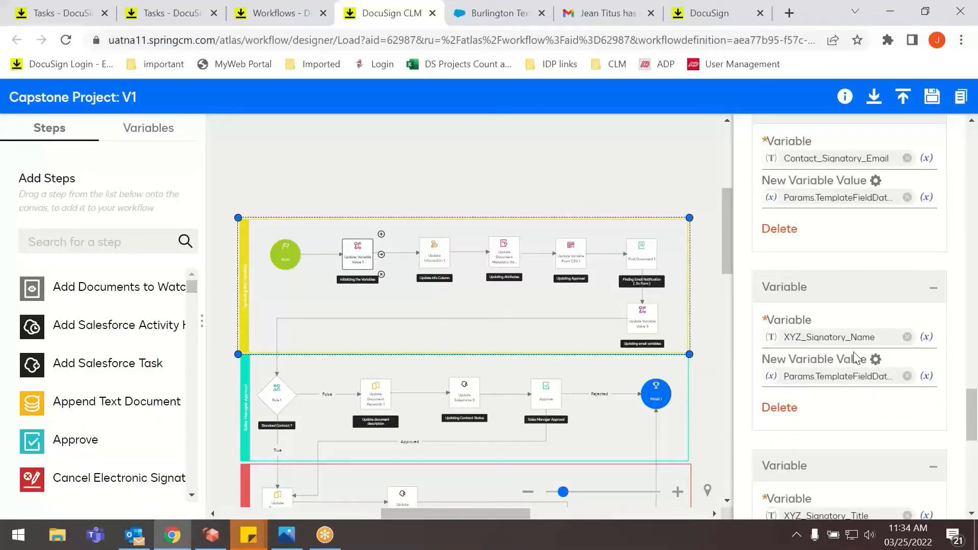
scroll(846, 364, down, 4)
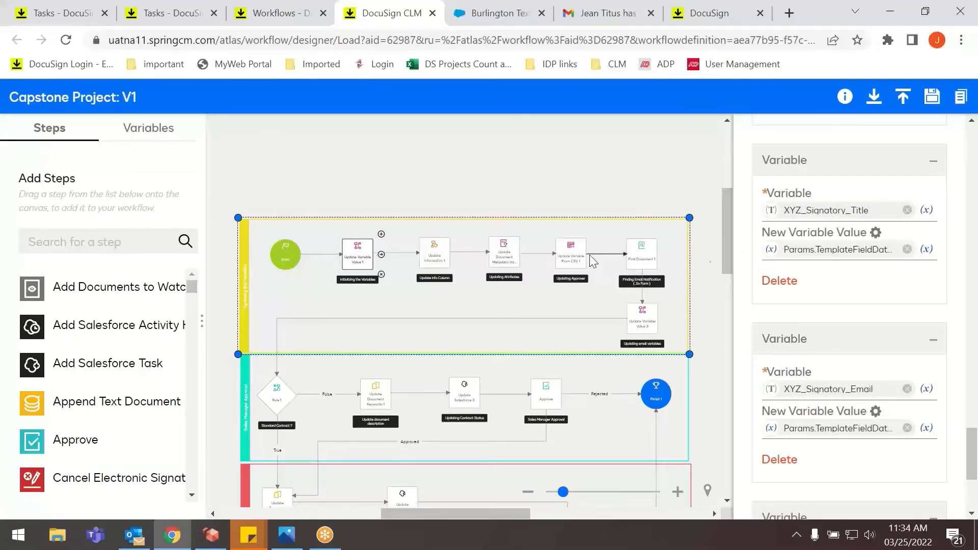
Inspect the Update Info Column step, and review the document attribute mappings of the Updating Attributes step.
click(432, 256)
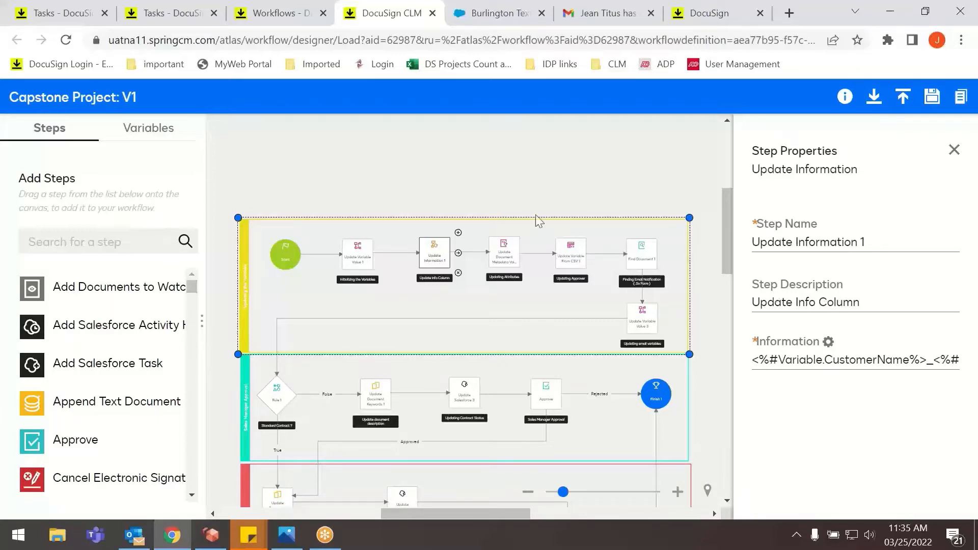
click(504, 252)
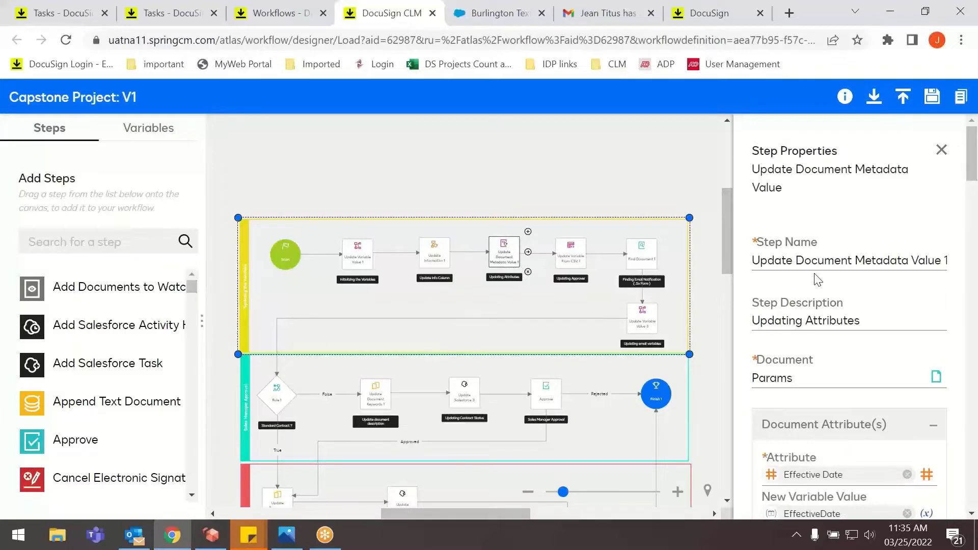
scroll(819, 305, down, 1)
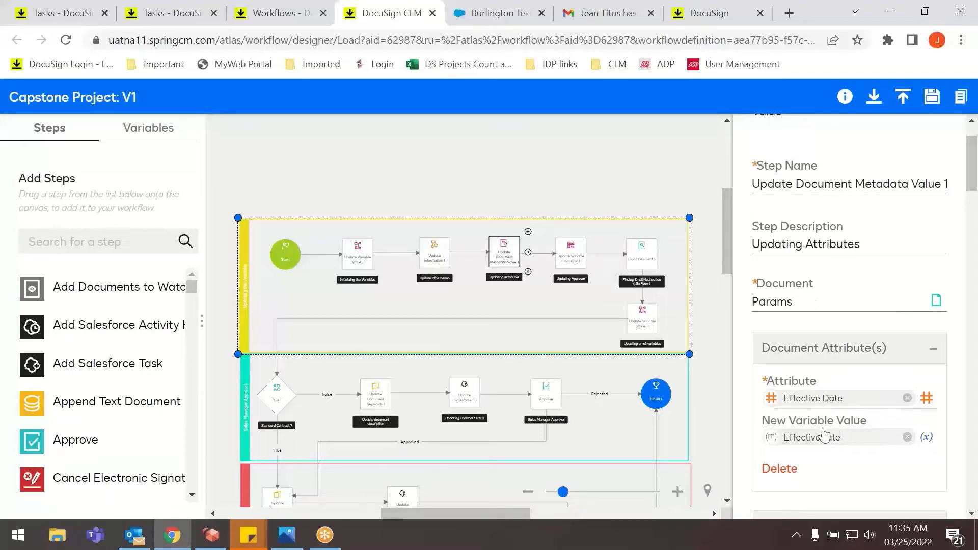
scroll(830, 407, down, 3)
scroll(830, 408, down, 7)
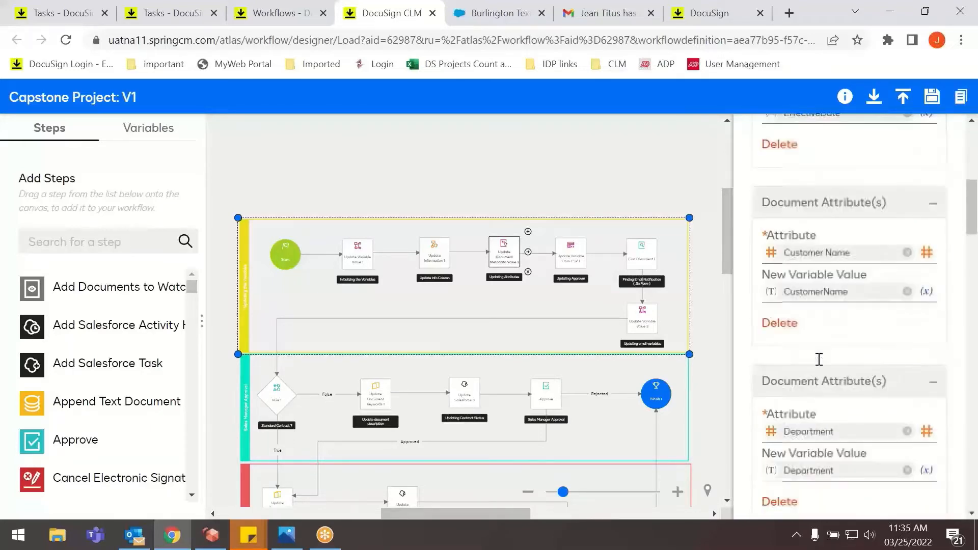
scroll(826, 359, down, 12)
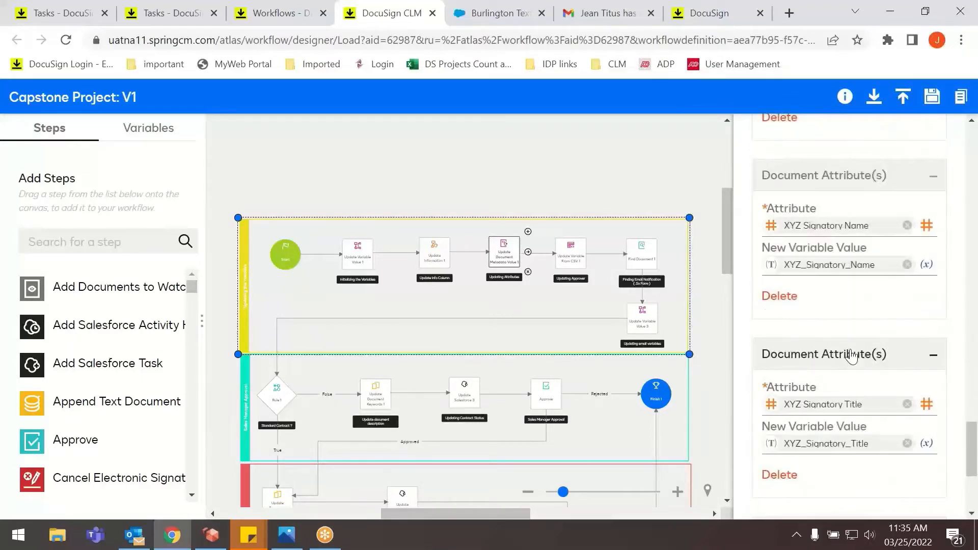
Review the Updating Approver step's properties, including its CSV source, search field, and department approver variable mapping.
click(575, 266)
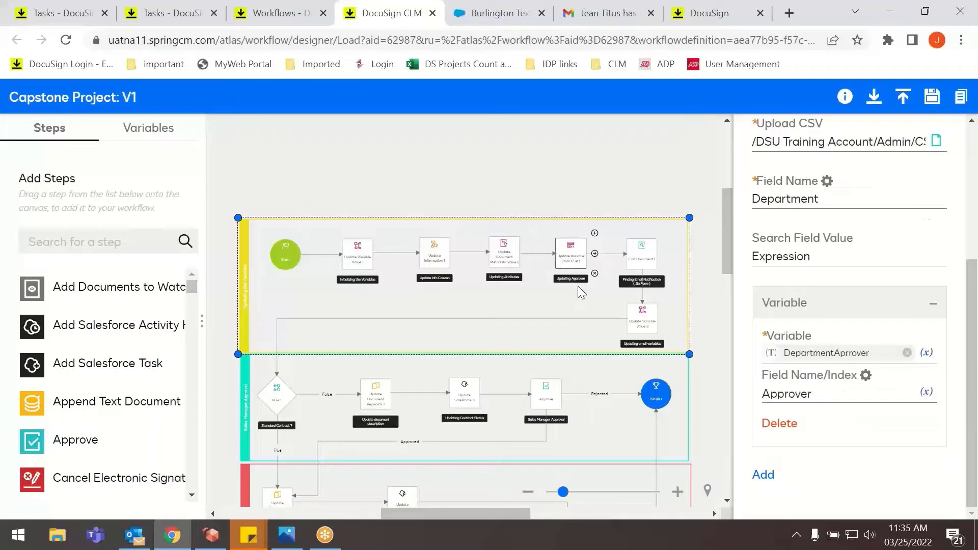
scroll(801, 281, up, 3)
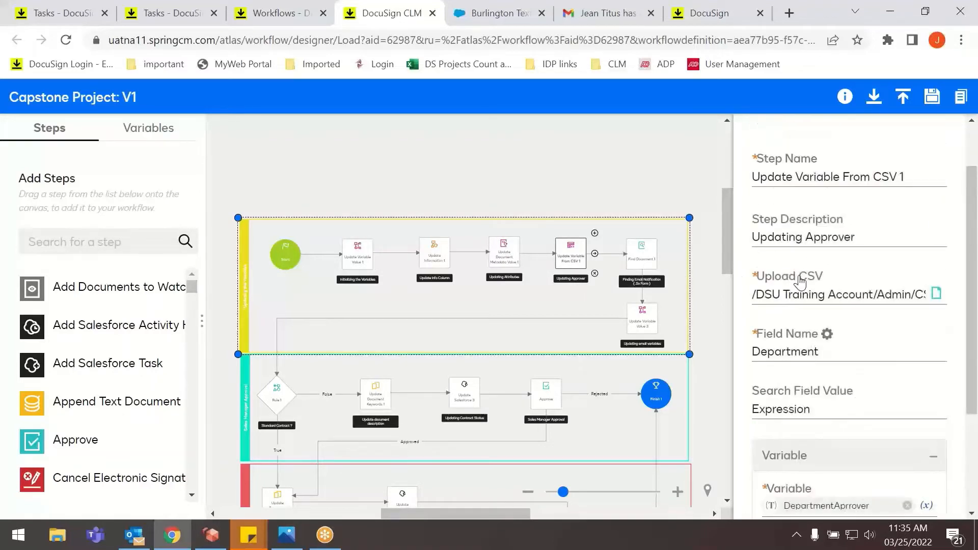
scroll(801, 280, up, 2)
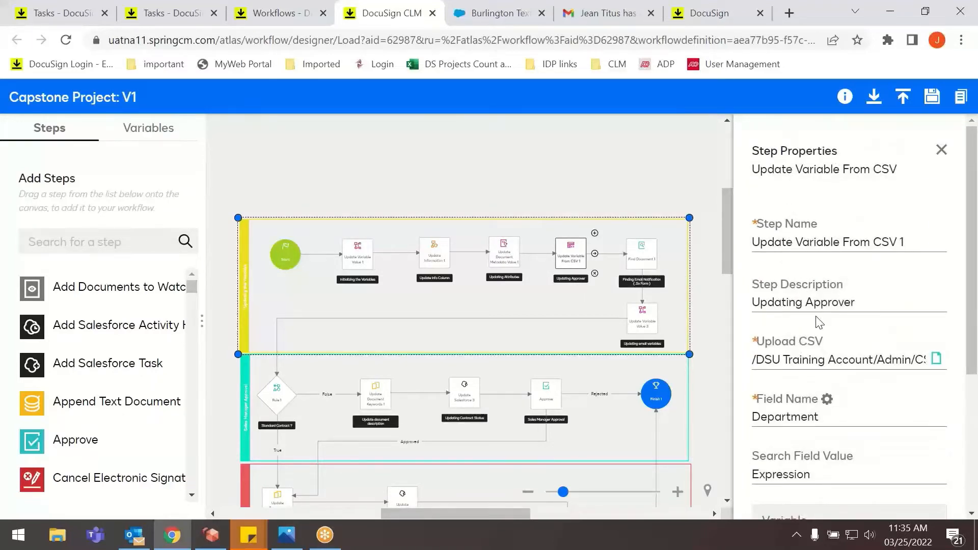
scroll(815, 317, down, 4)
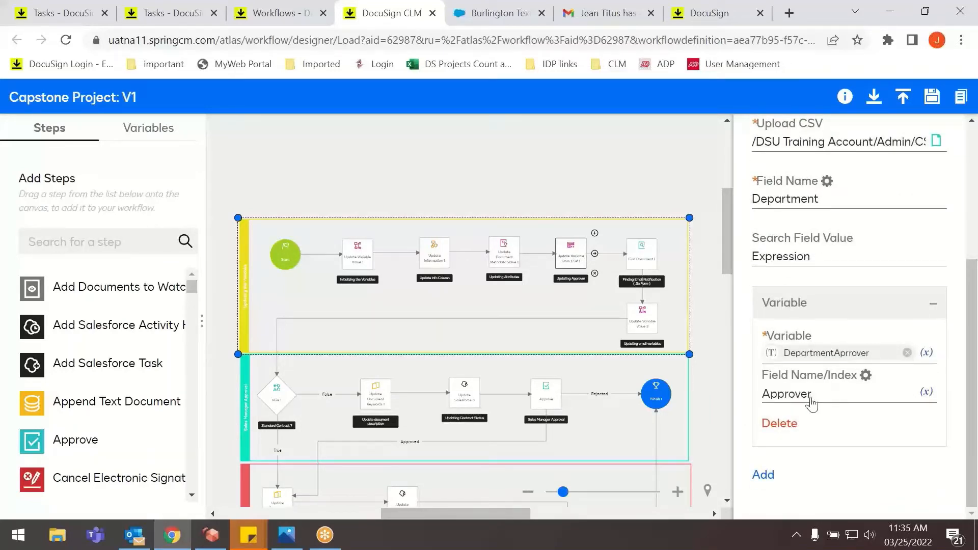
scroll(814, 389, up, 4)
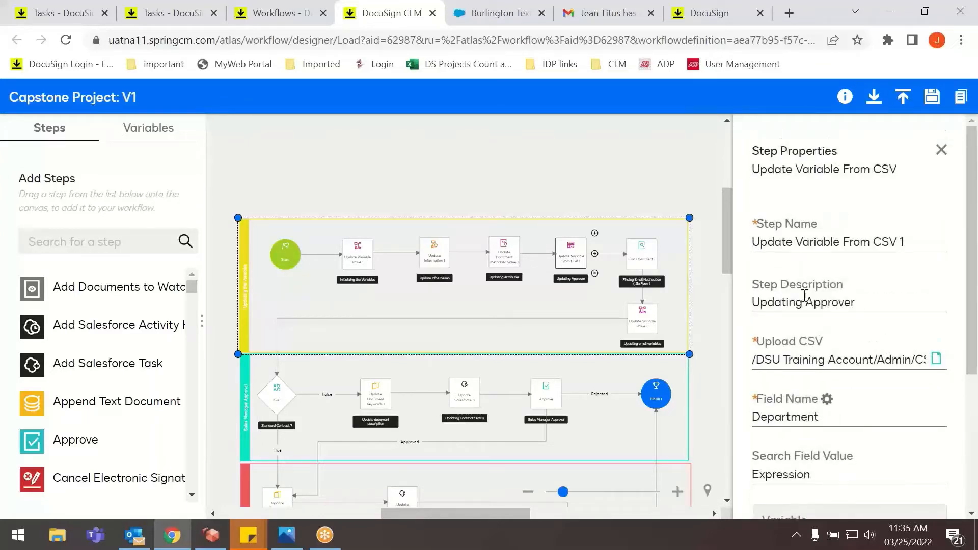
Inspect the Finding Email Notification step's document and output variable, and review the subject and body assignments in the Updating email variables step.
click(641, 253)
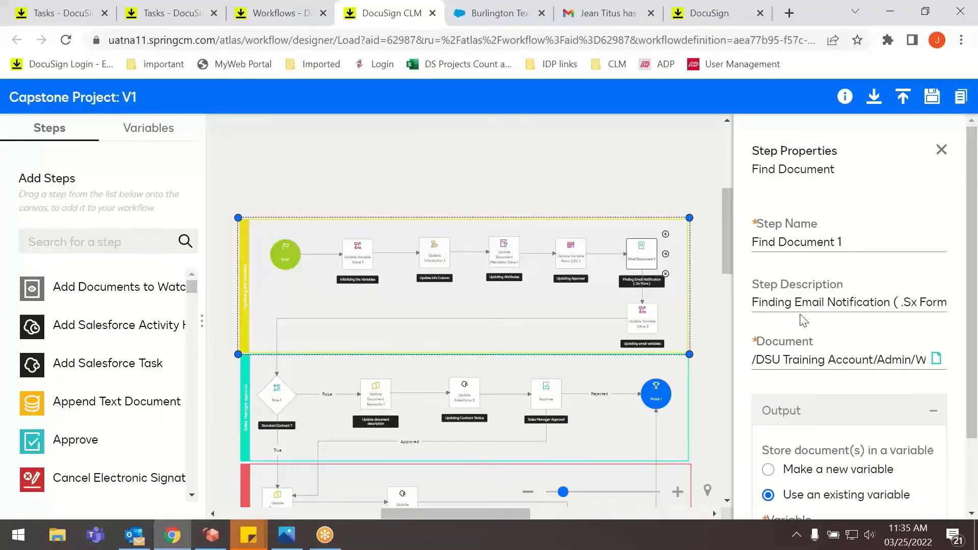
scroll(801, 319, down, 2)
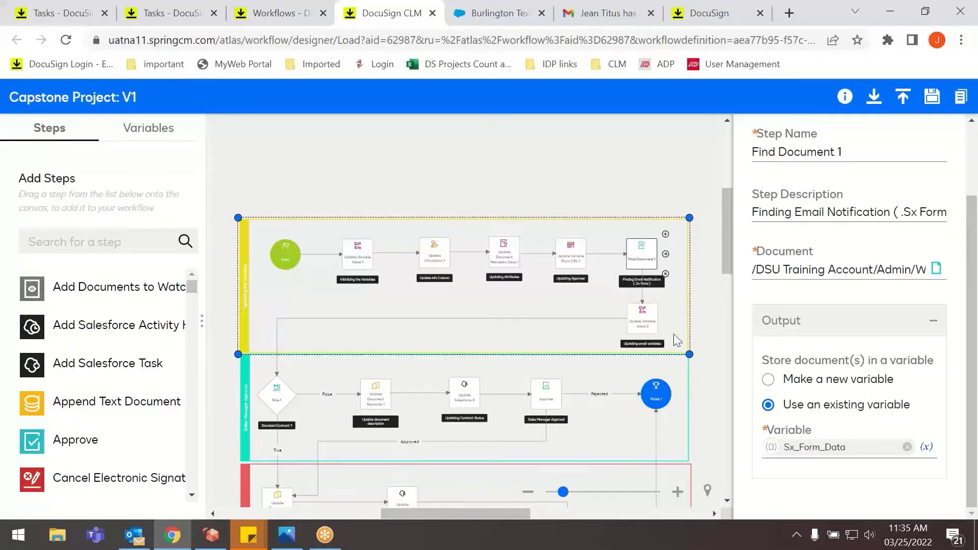
click(644, 327)
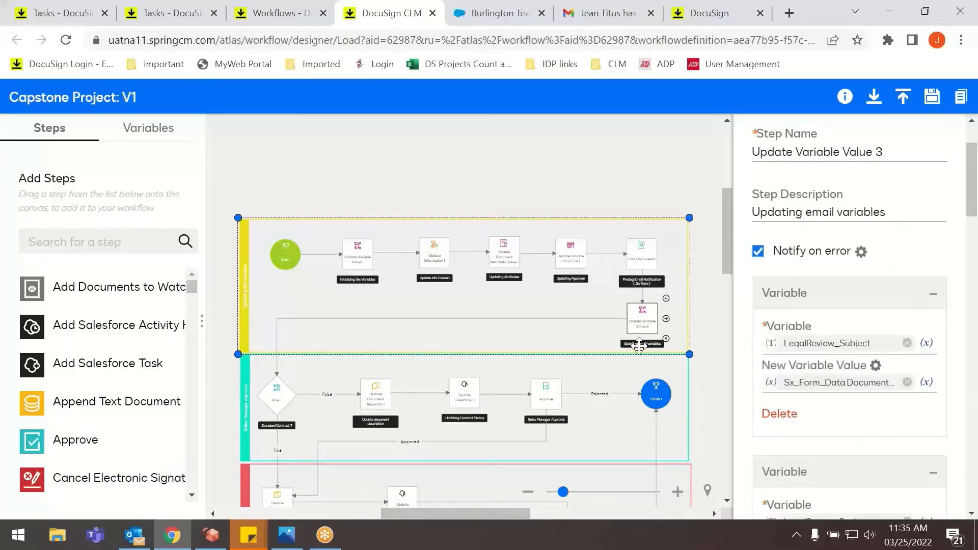
scroll(725, 324, down, 5)
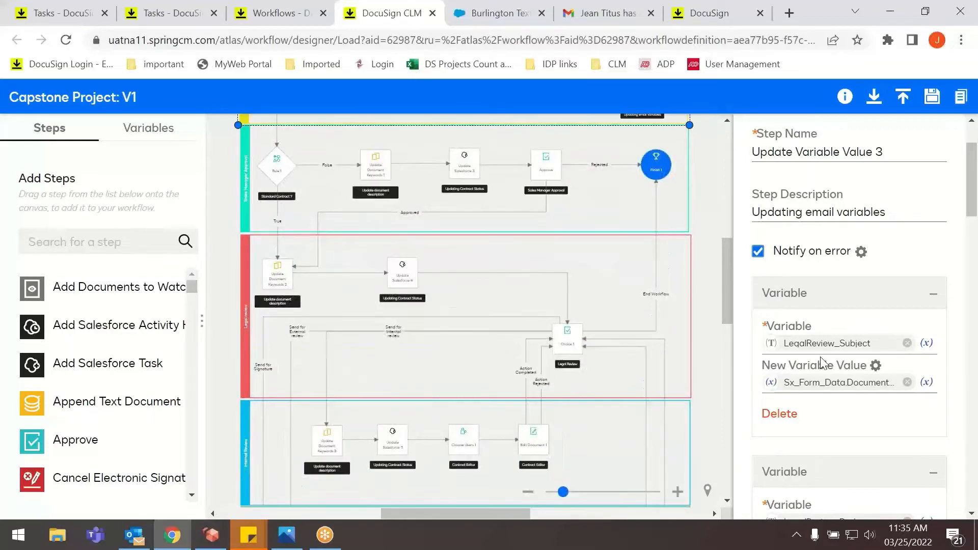
scroll(828, 360, down, 6)
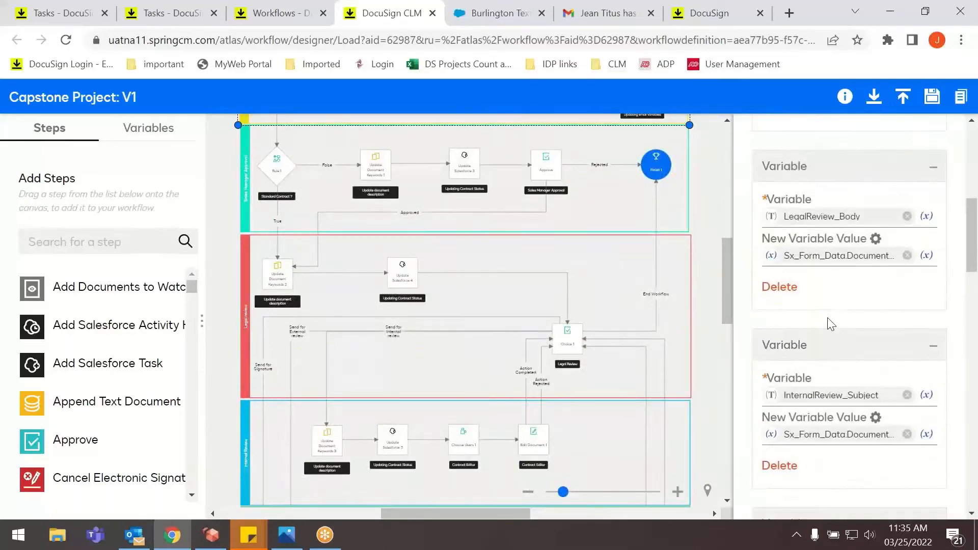
scroll(553, 275, up, 5)
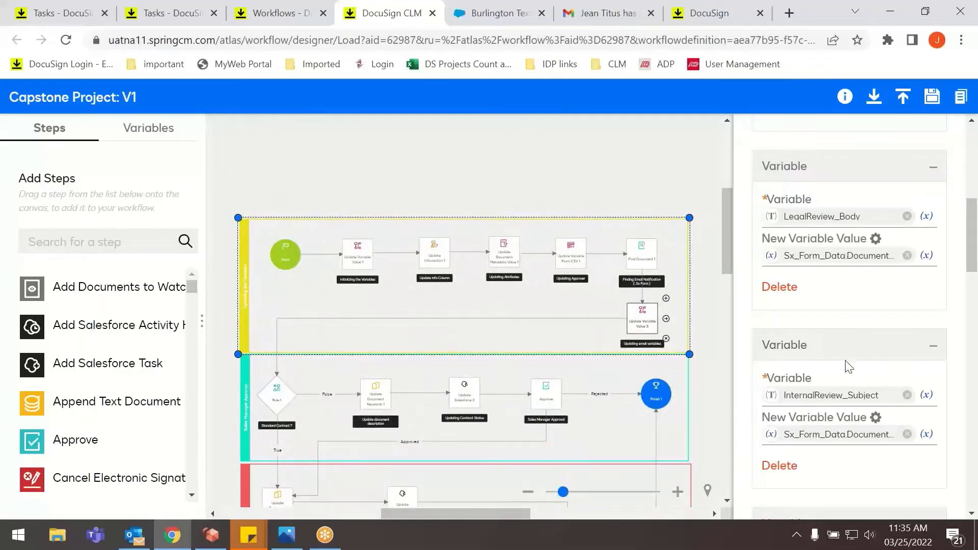
scroll(861, 417, down, 7)
scroll(864, 403, down, 9)
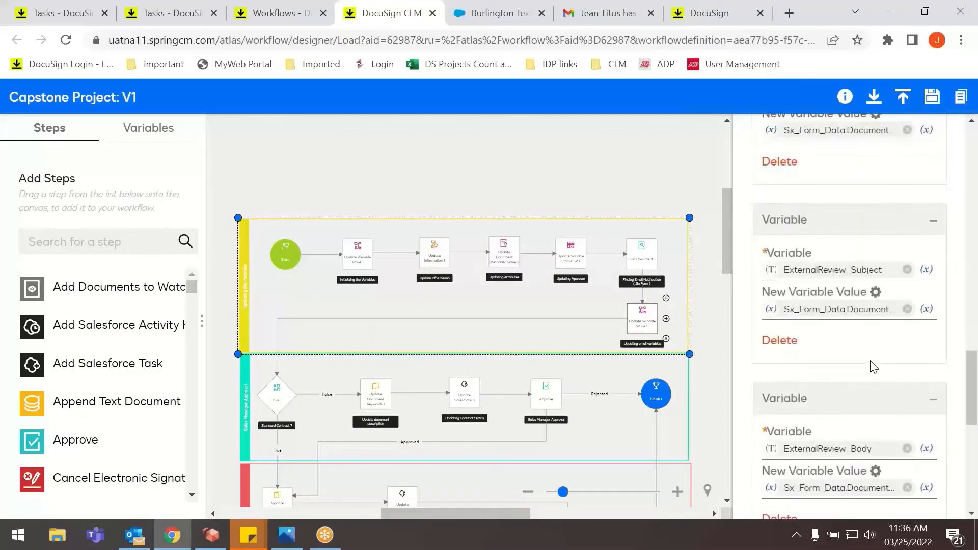
scroll(869, 360, down, 2)
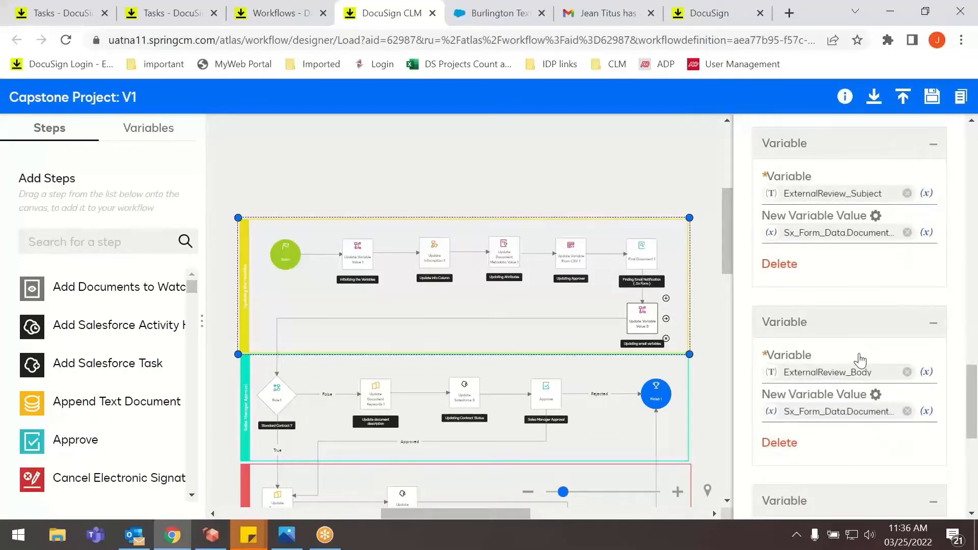
scroll(860, 361, down, 7)
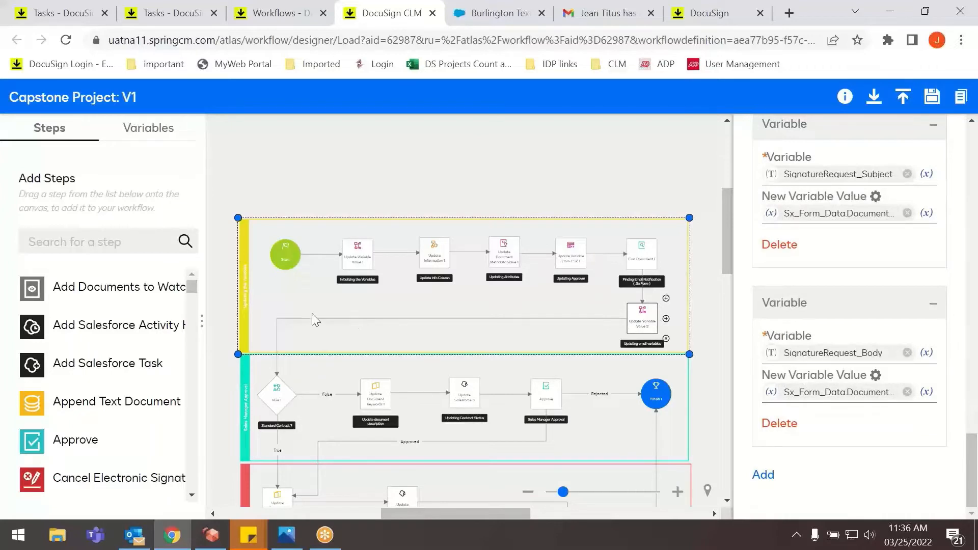
Inspect the Standard Contract rule and the Update document description step on its False branch in the Sales Manager Approval lane.
click(276, 396)
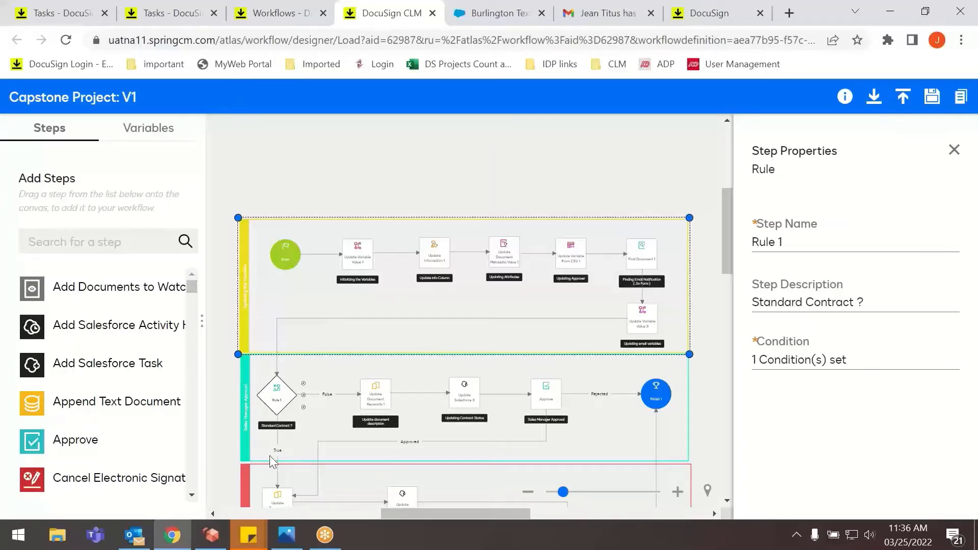
scroll(284, 460, down, 2)
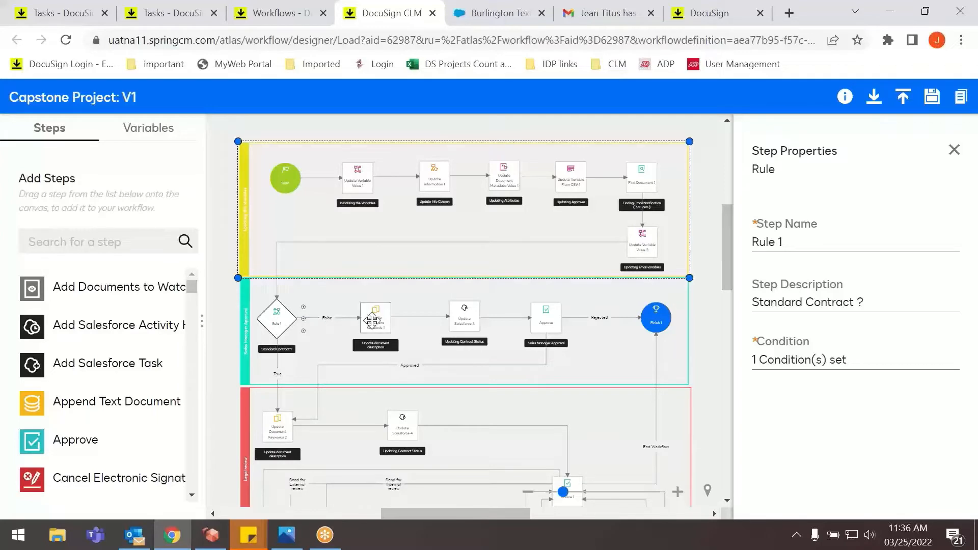
click(375, 320)
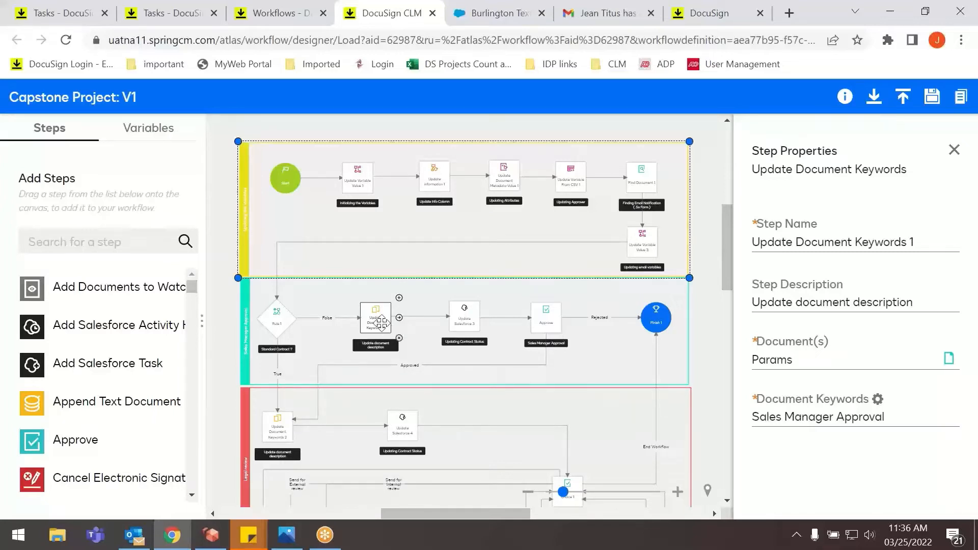
Inspect the Updating Contract Status, Sales Manager Approval, and Finish steps in the Sales Manager Approval lane.
click(463, 323)
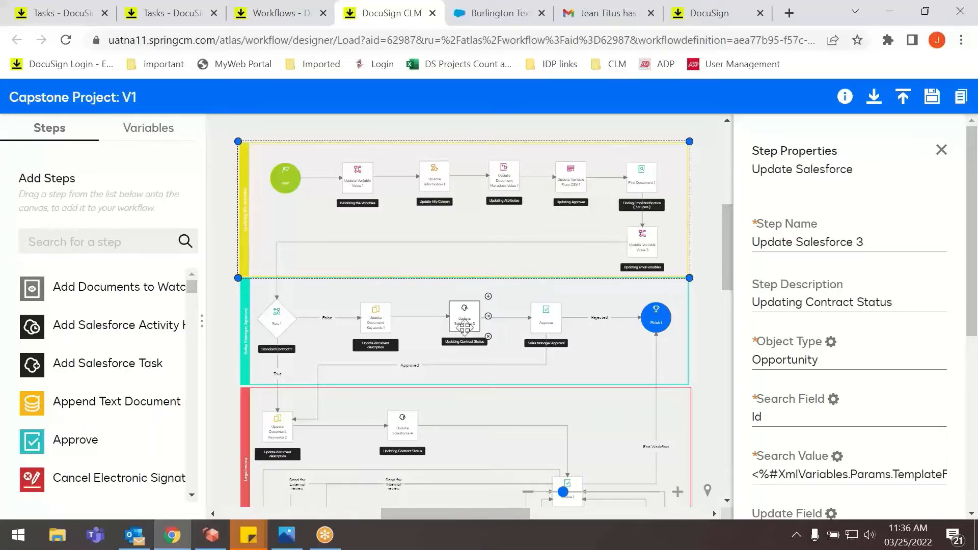
scroll(812, 383, down, 6)
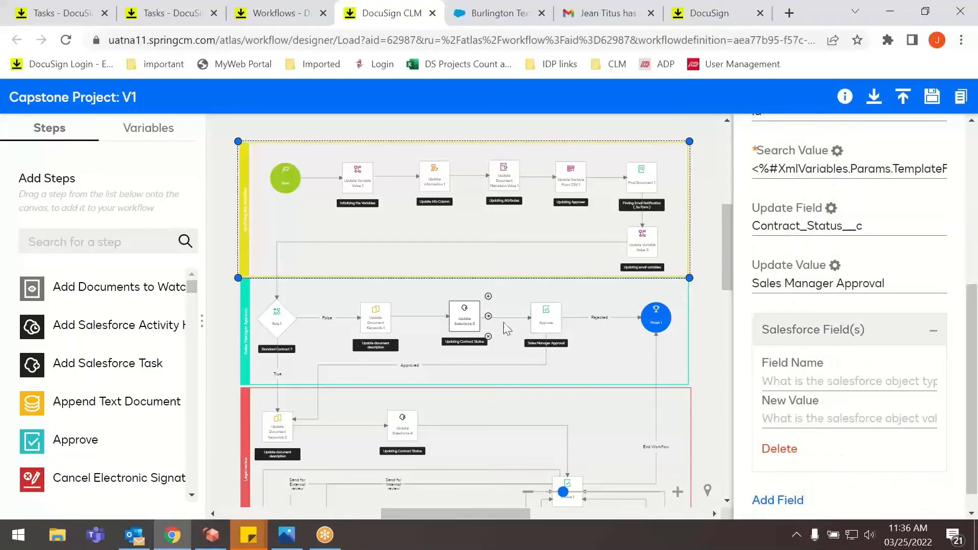
click(555, 319)
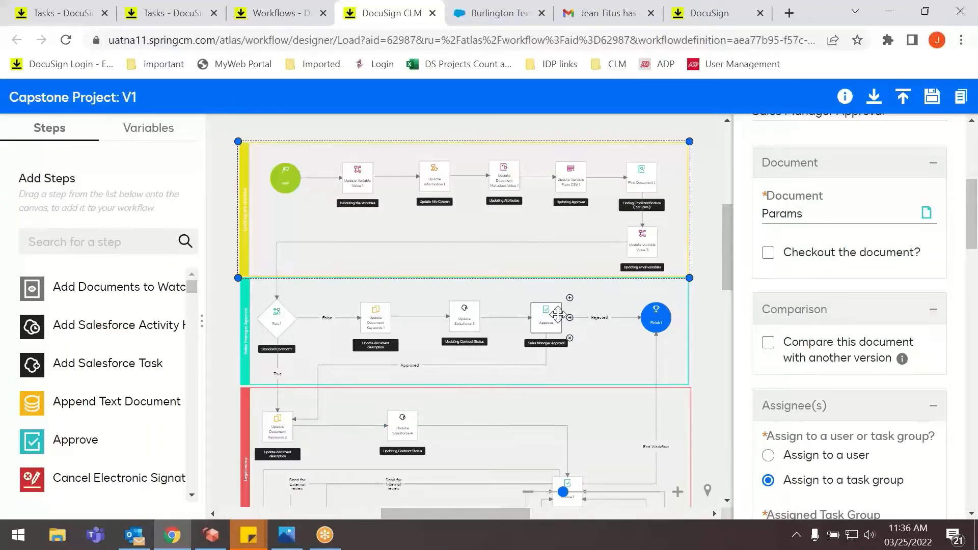
click(648, 320)
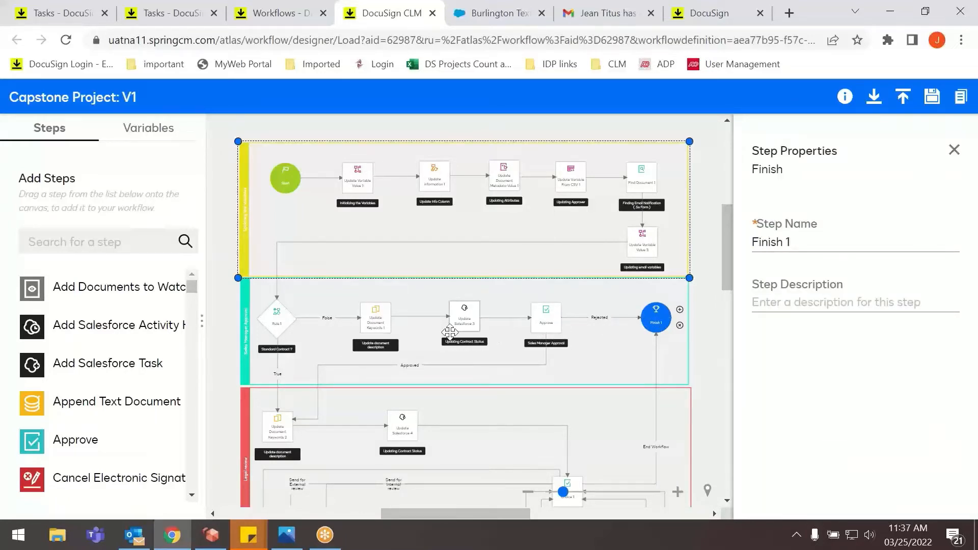
Review the Salesforce search and update fields of the Updating Contract Status step in the Legal Review lane.
scroll(288, 329, down, 3)
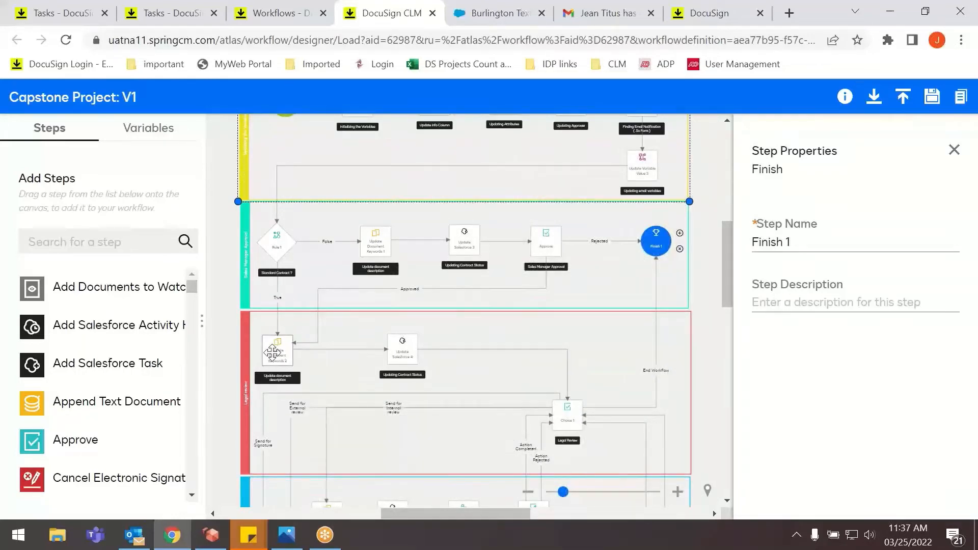
click(402, 346)
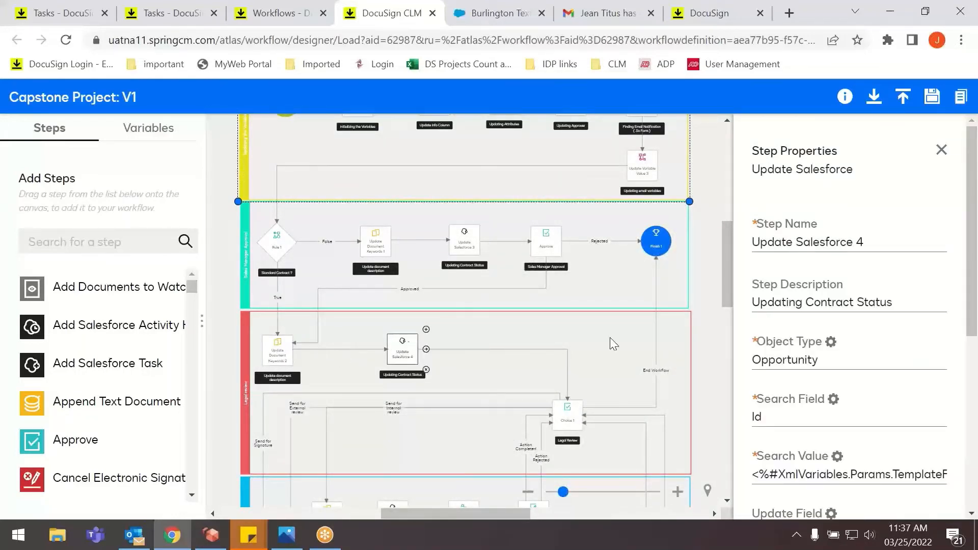
scroll(784, 376, down, 5)
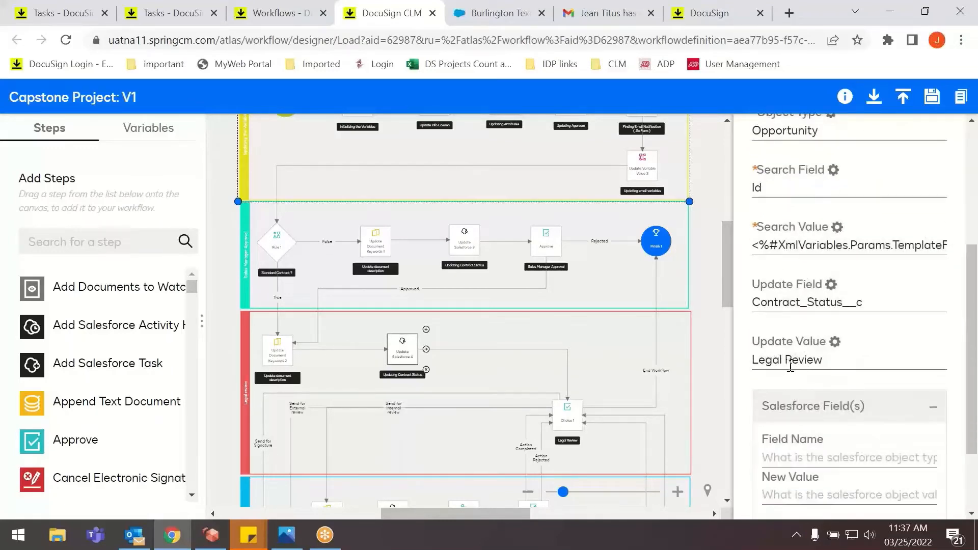
scroll(790, 366, down, 2)
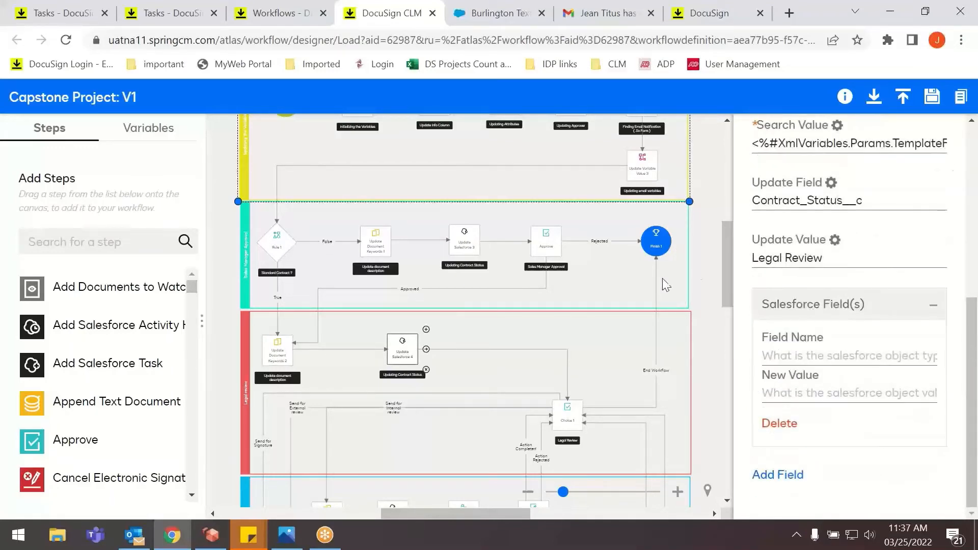
Review the document, task group assignment, response, and instruction settings of the Legal Review choice step.
click(574, 416)
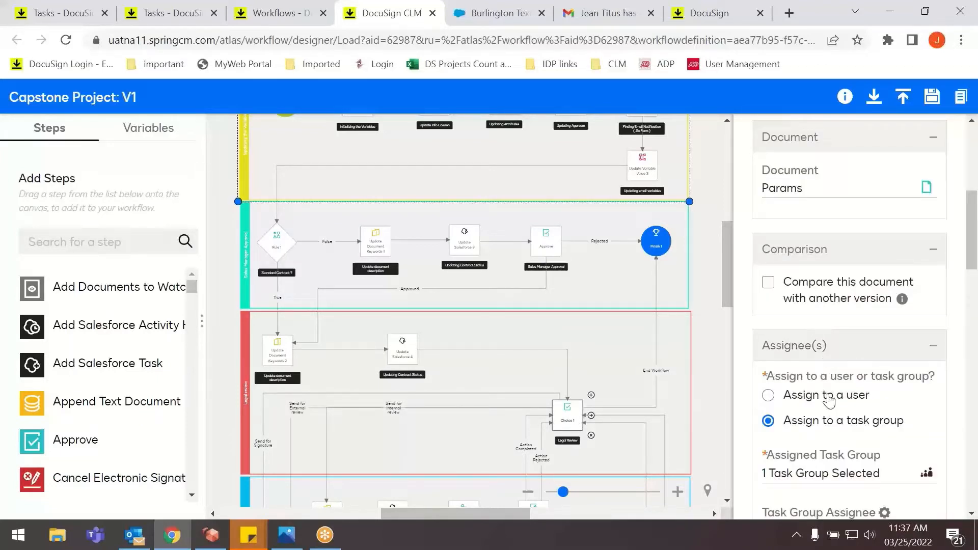
scroll(830, 400, down, 3)
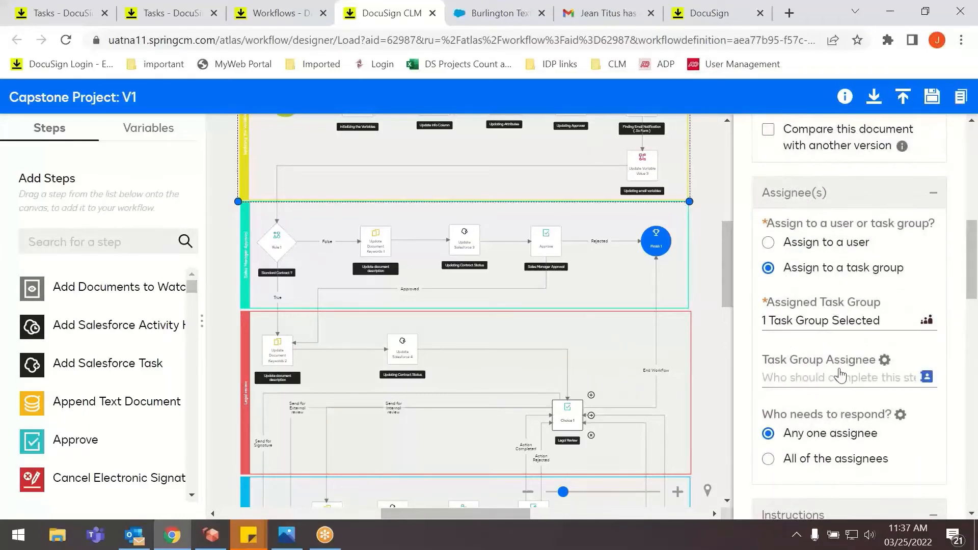
scroll(839, 376, down, 3)
scroll(512, 380, down, 3)
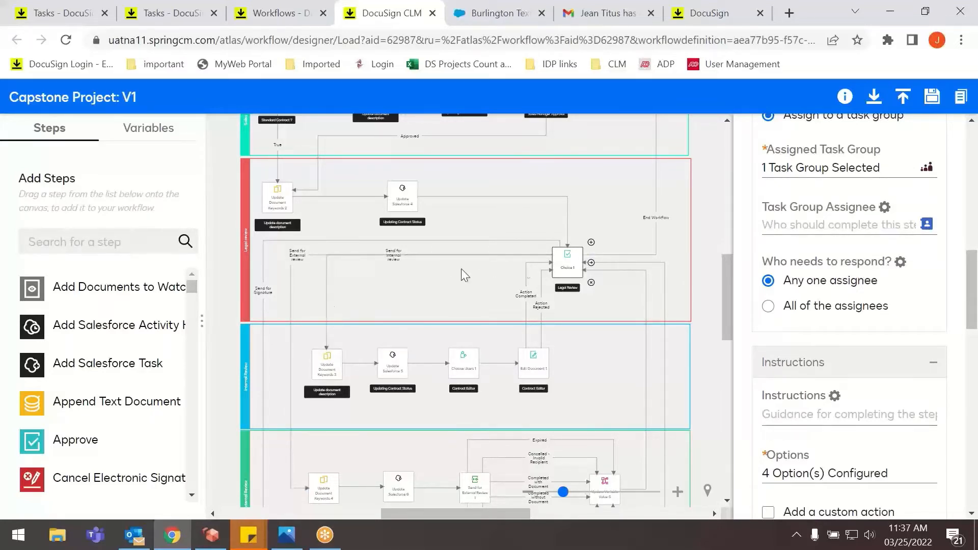
Inspect the document keywords and the Salesforce contract status update in the Internal Review lane.
click(326, 376)
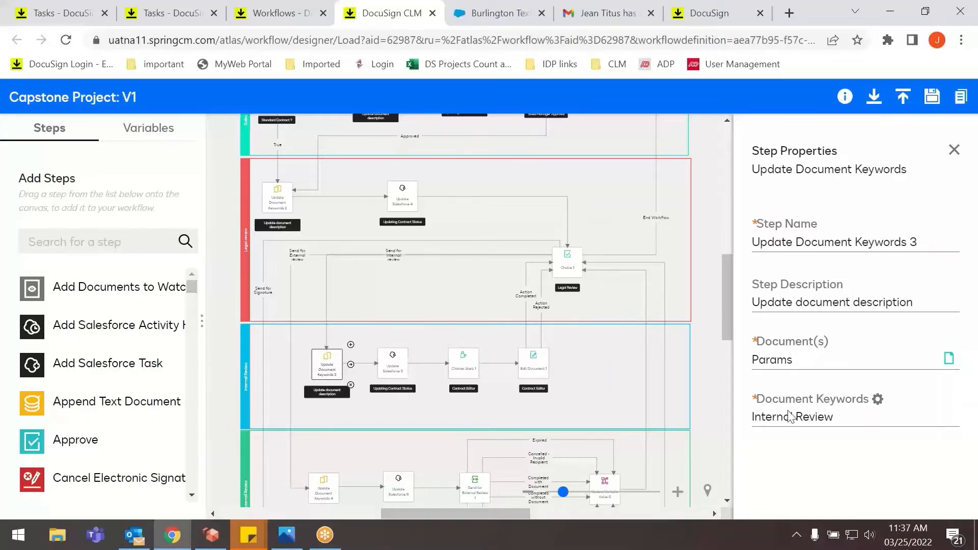
click(392, 362)
scroll(792, 426, down, 6)
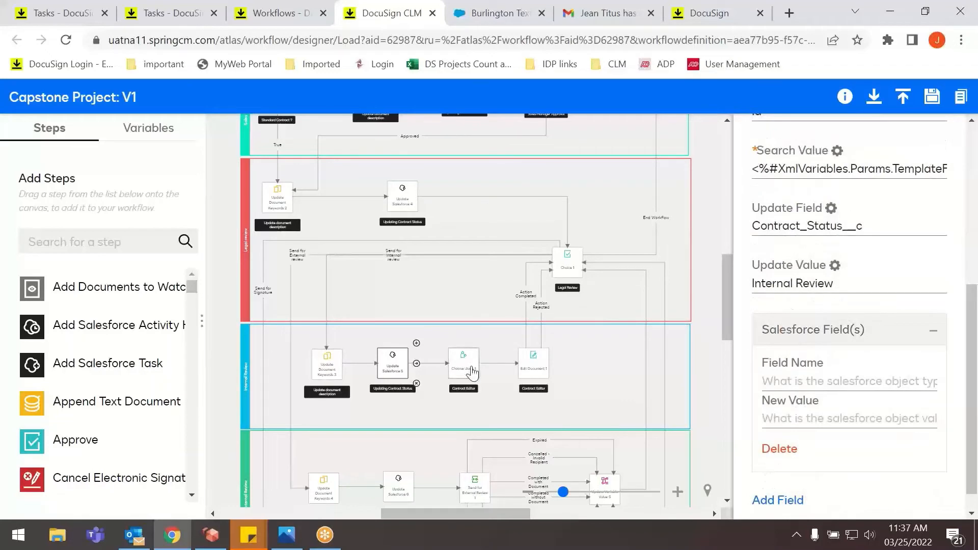
Review the assignee settings of the Choose Users and Edit Document steps for the contract editor in the Internal Review lane.
click(460, 390)
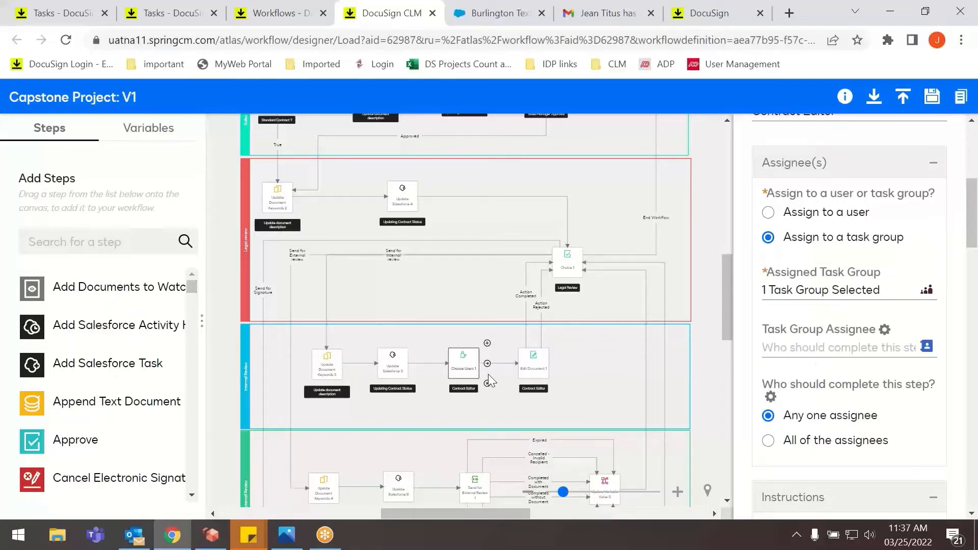
click(533, 363)
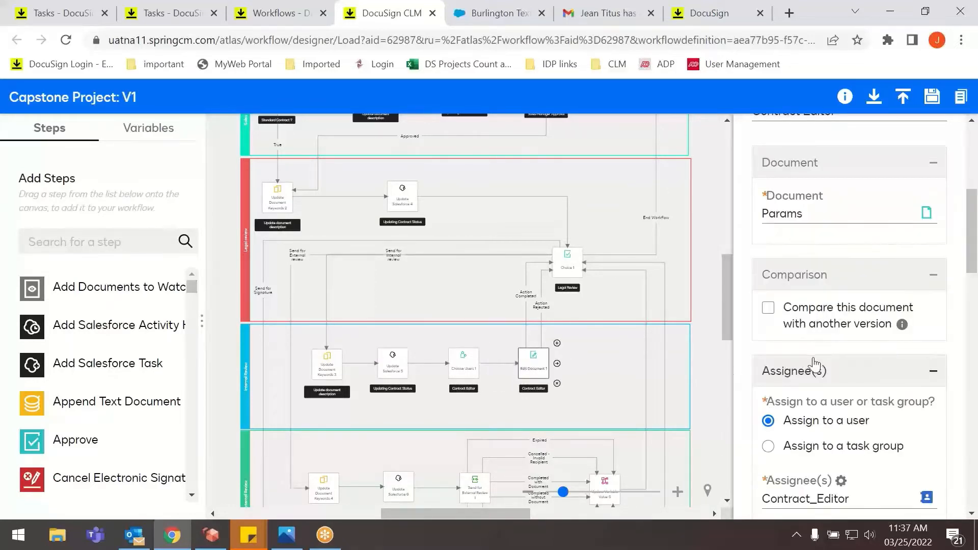
scroll(815, 364, down, 2)
scroll(807, 374, down, 2)
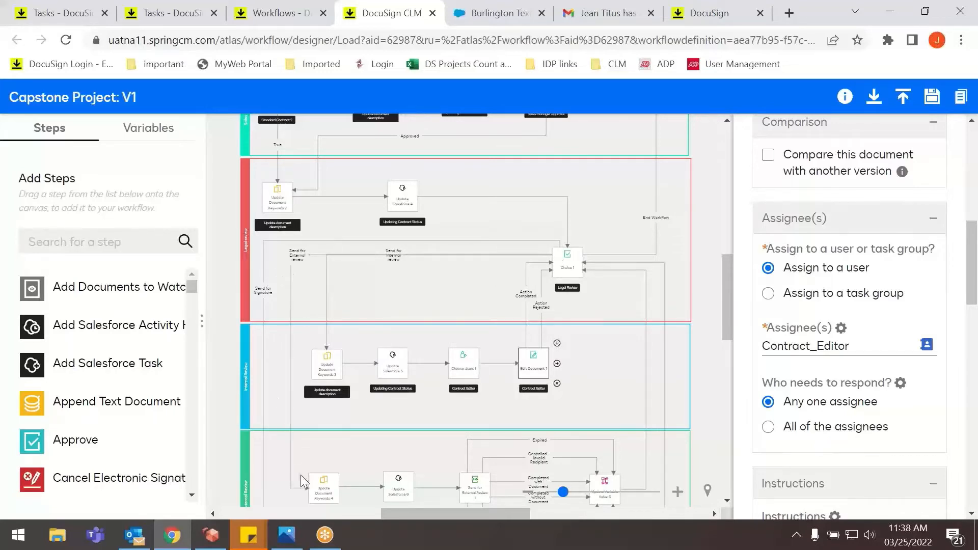
Inspect the External Review lane's document description, contract status, Send for External Review, and external comments variable steps.
scroll(300, 474, down, 3)
click(325, 334)
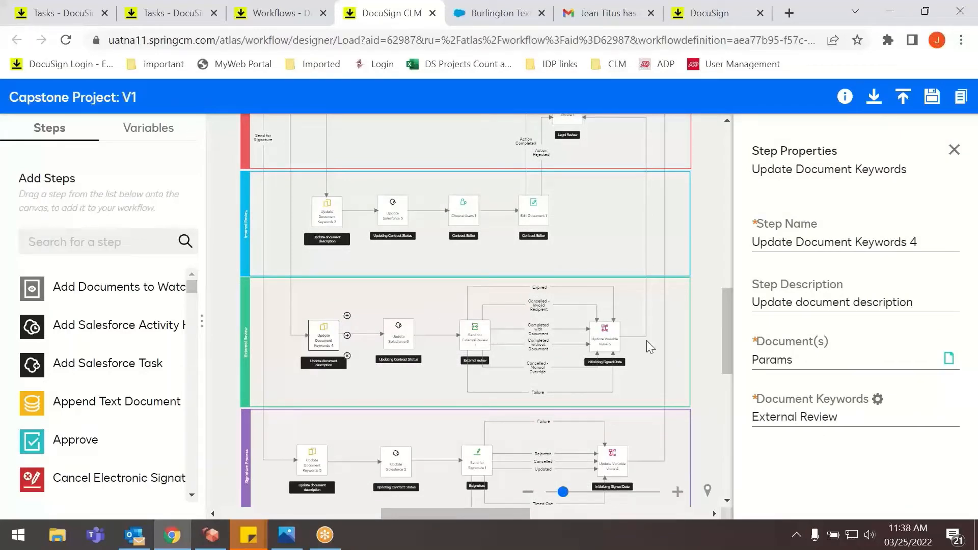
click(404, 342)
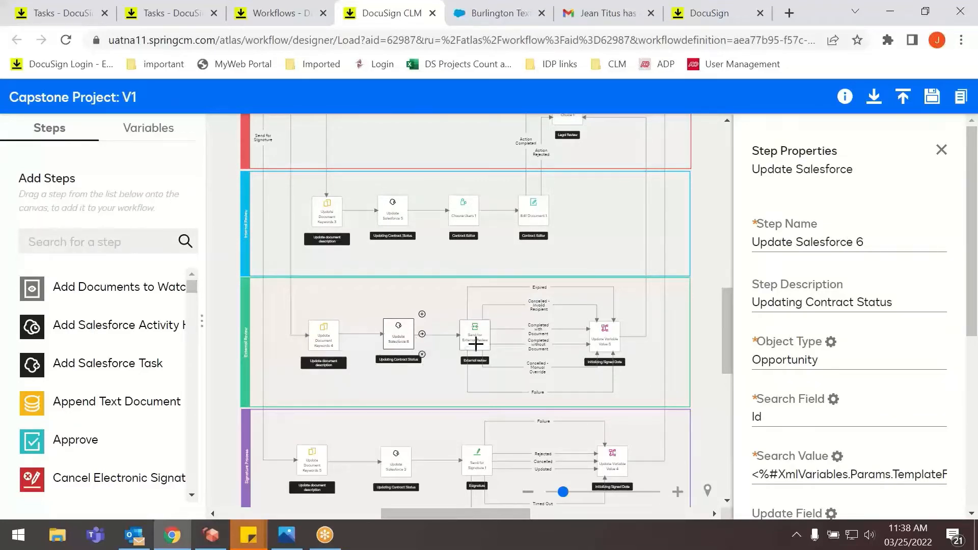
click(474, 345)
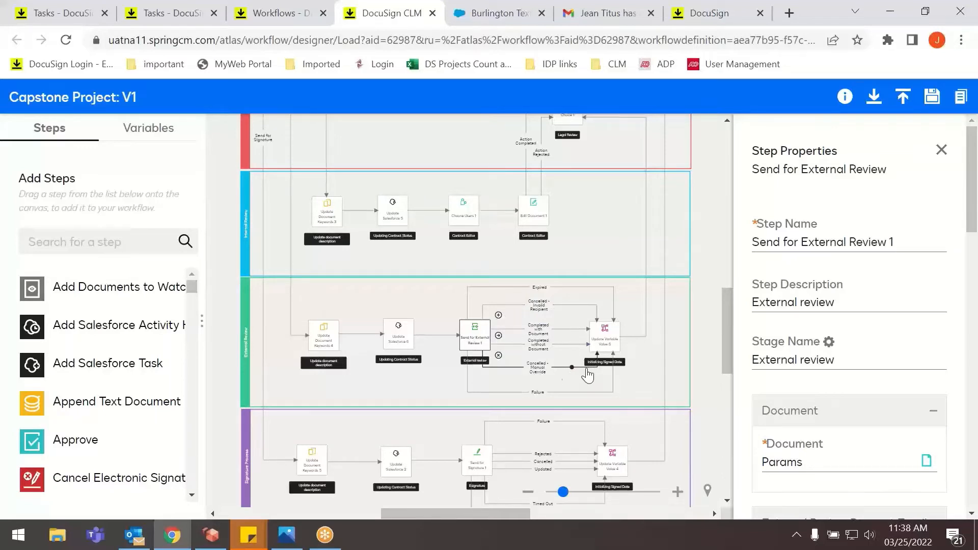
click(604, 339)
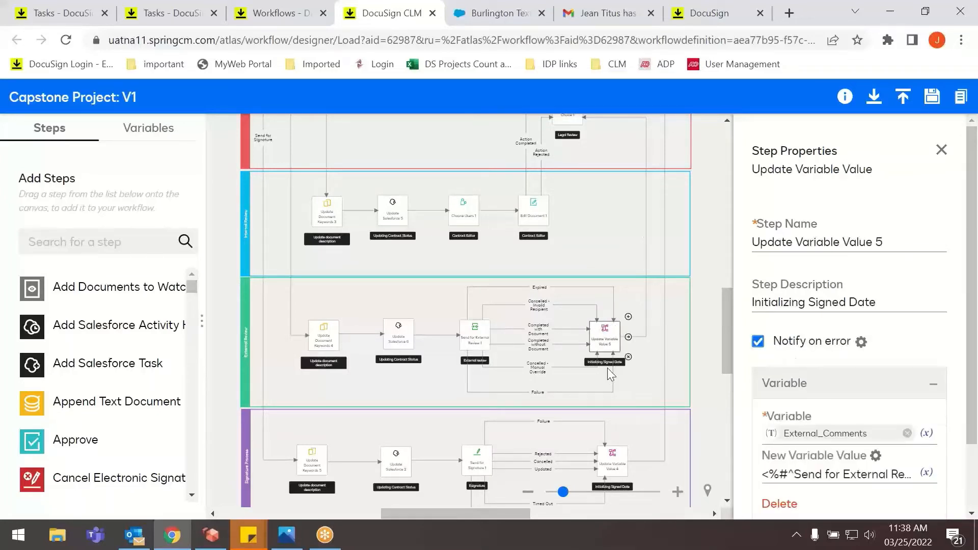
scroll(780, 382, down, 2)
Trace the Send for Signature branch from Legal Review, and inspect the Signature Process lane's document description and contract status steps.
scroll(634, 385, up, 5)
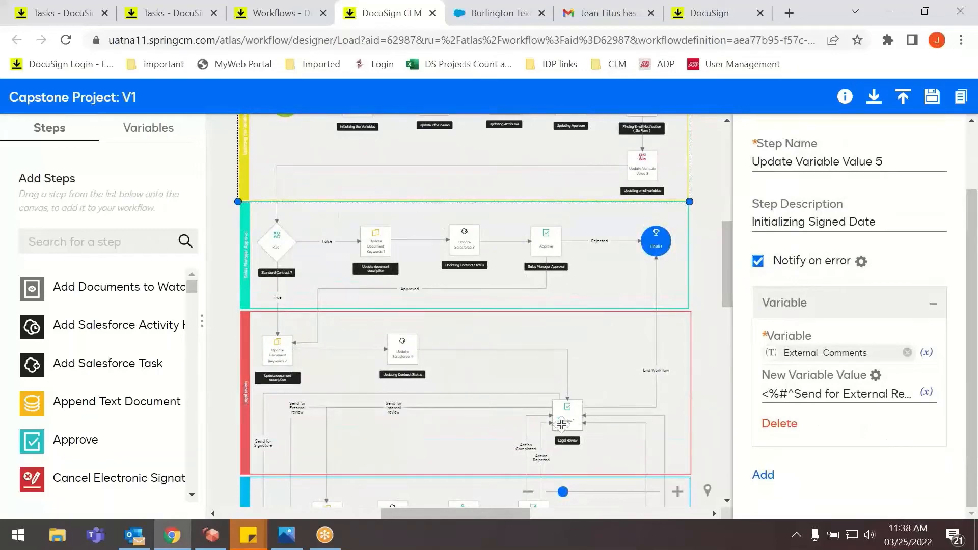
scroll(586, 408, down, 2)
scroll(589, 326, down, 4)
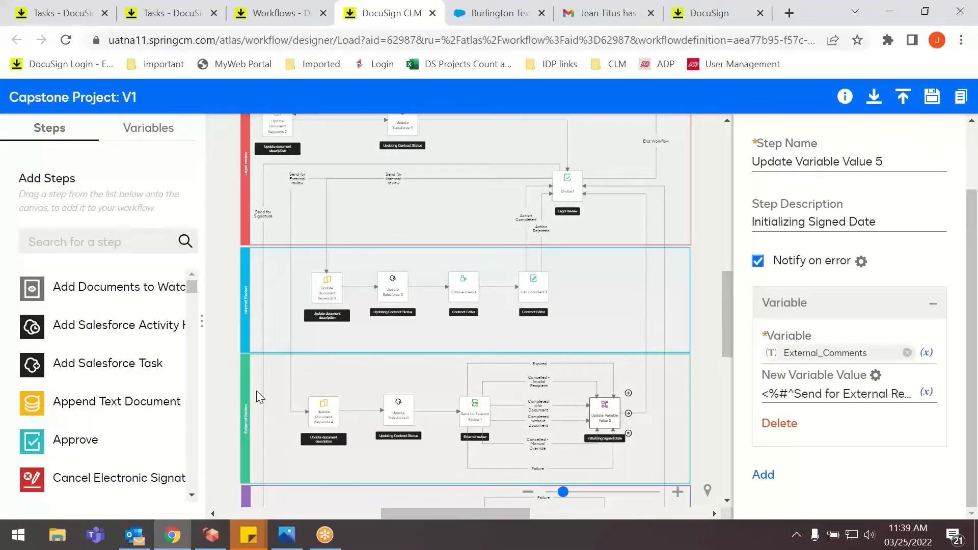
scroll(267, 379, down, 4)
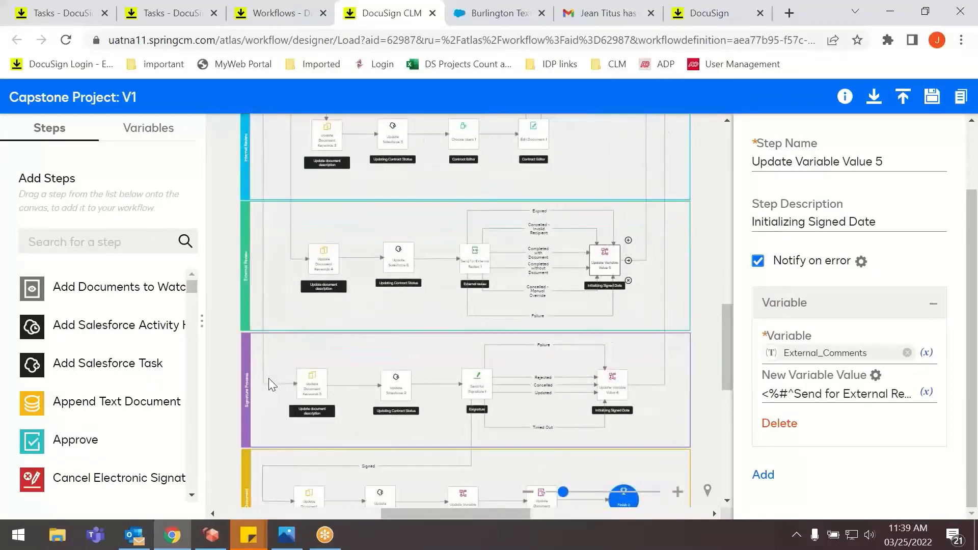
click(302, 392)
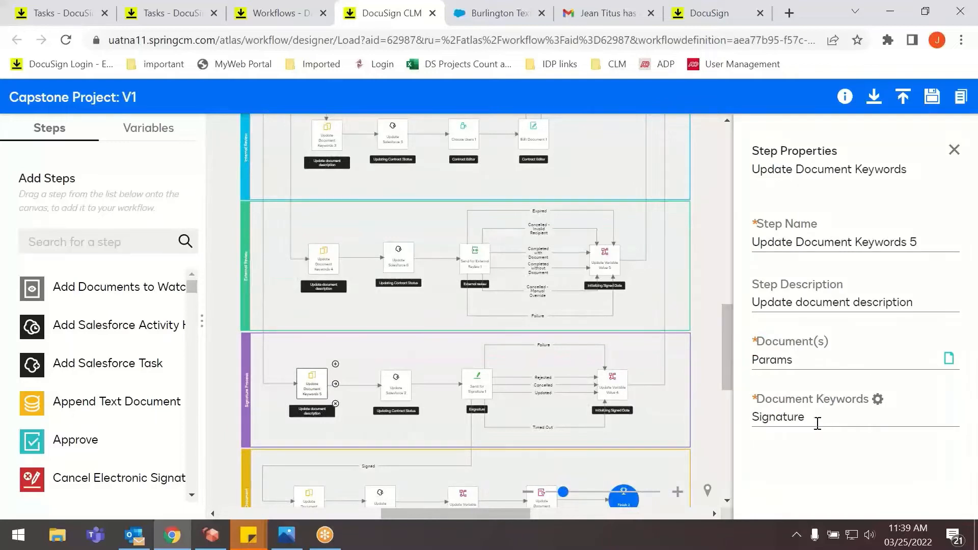
click(400, 387)
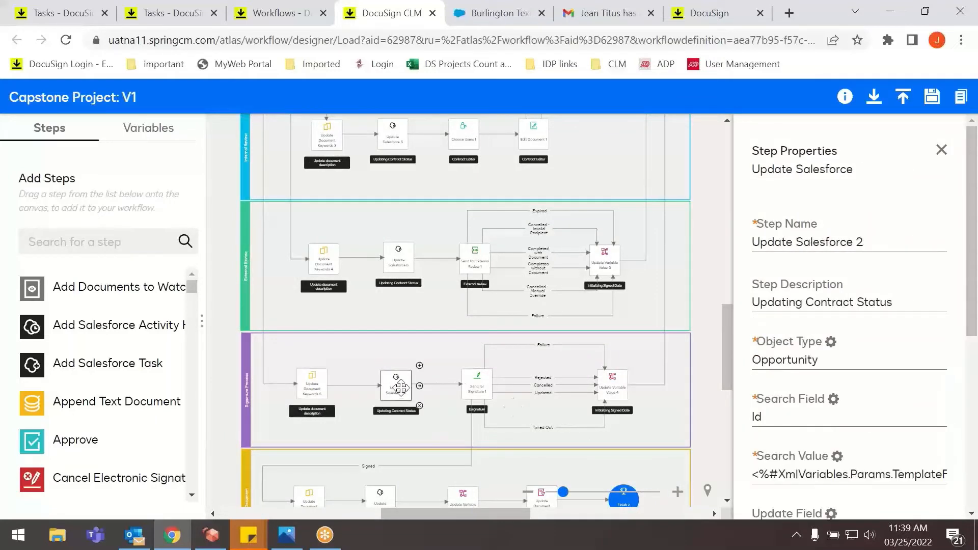
Inspect the Send for Signature step and the signature comments variable assignment in the Signature Process lane.
click(487, 382)
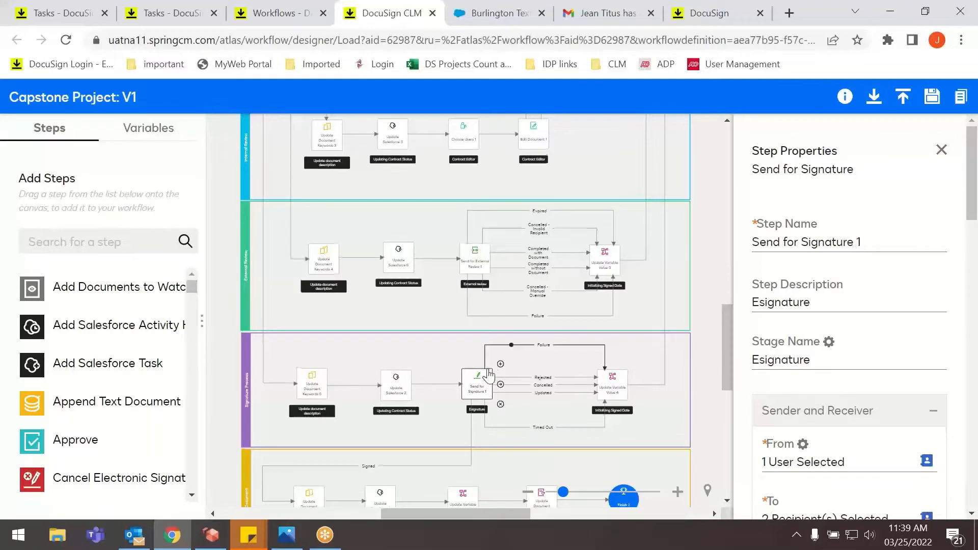
scroll(478, 372, down, 2)
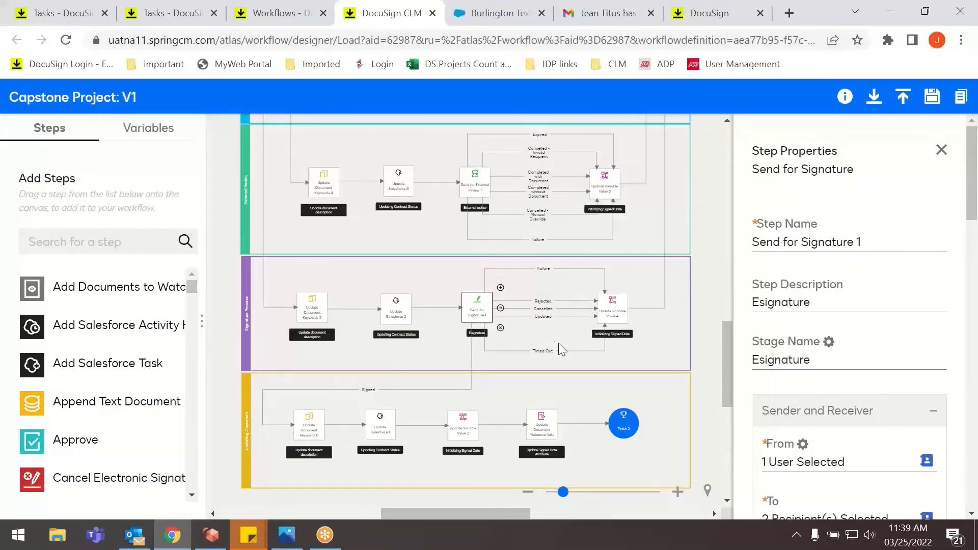
click(612, 306)
Review the document keywords and the Salesforce contract status update that follow the Signed branch in the Updating Document lane.
scroll(677, 230, down, 1)
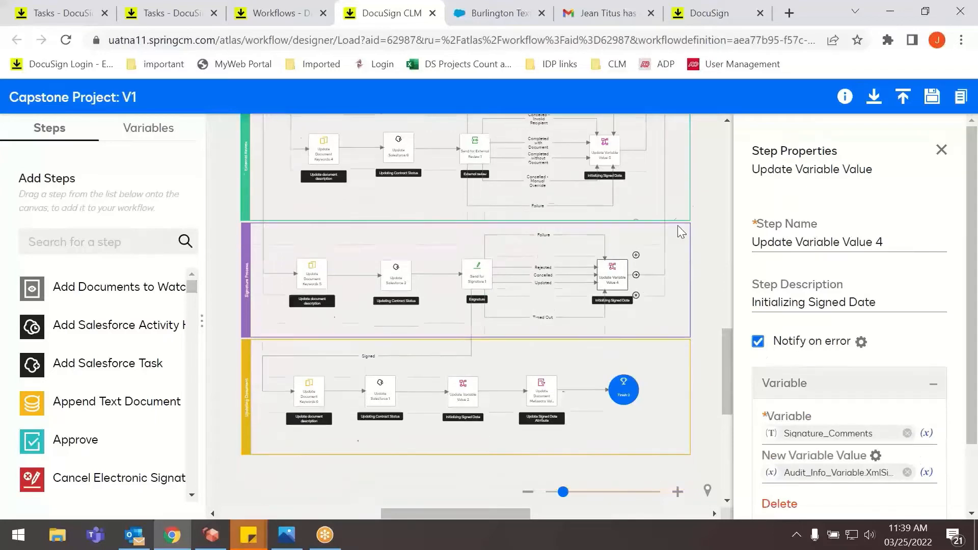
scroll(681, 232, down, 1)
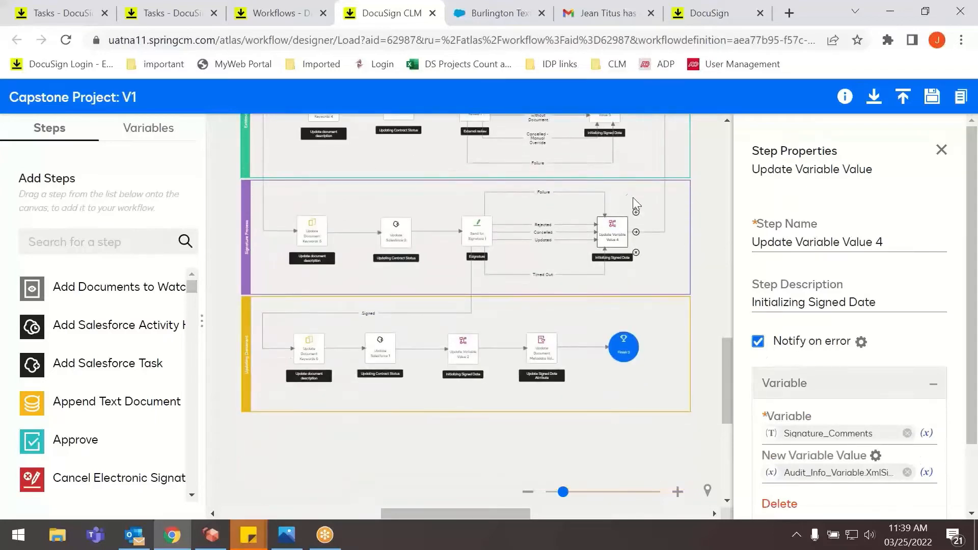
click(317, 360)
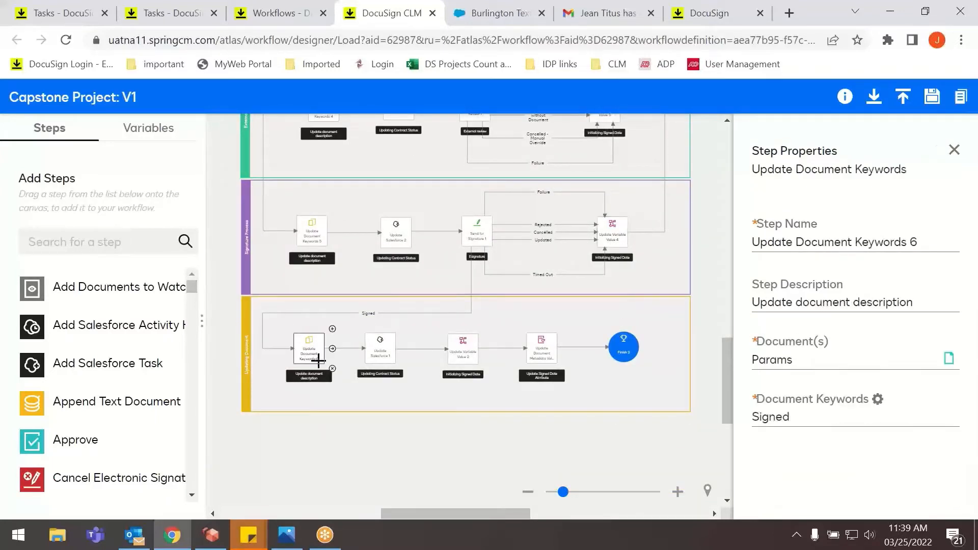
drag(806, 419, 750, 425)
click(820, 418)
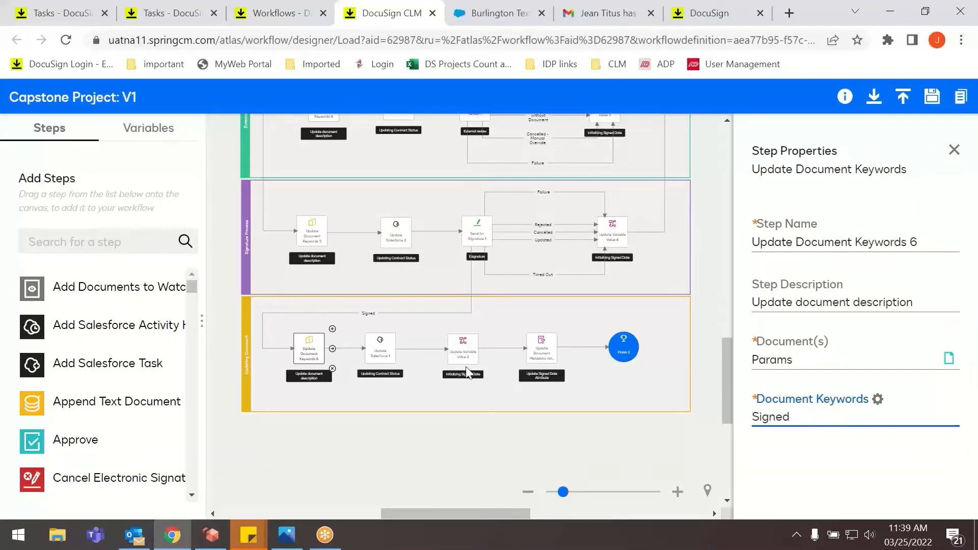
click(378, 362)
scroll(815, 361, down, 5)
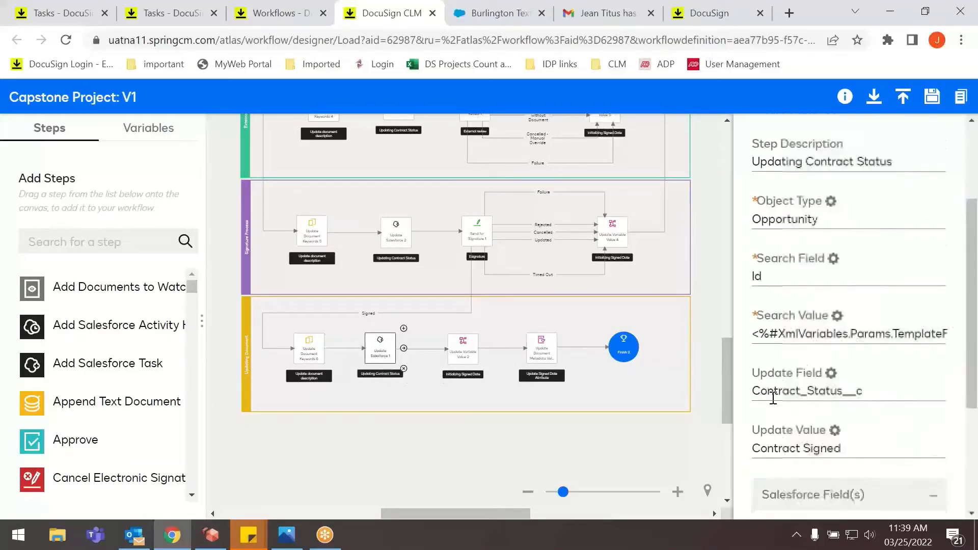
Inspect the Signed Date variable and attribute update steps, and the Finish step ending the Updating Document lane.
click(458, 361)
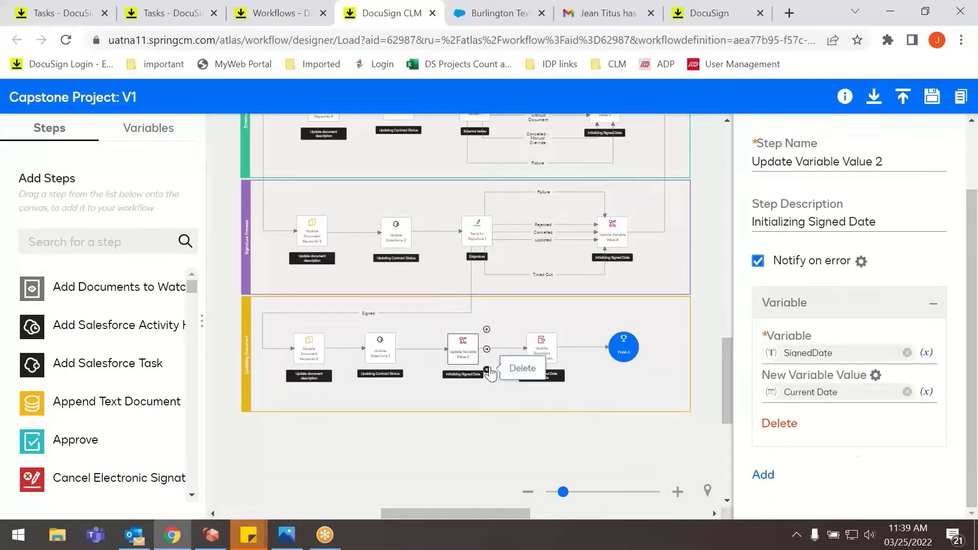
click(542, 351)
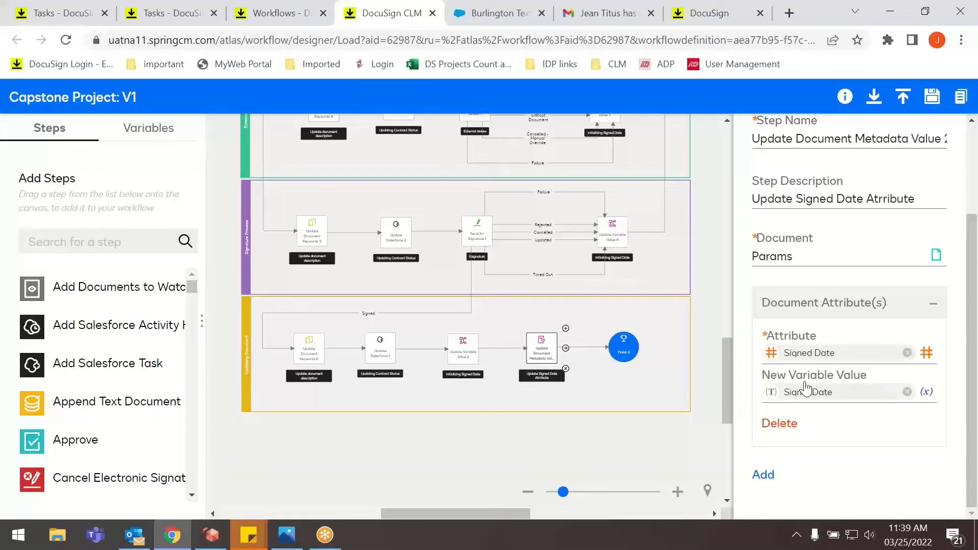
click(622, 356)
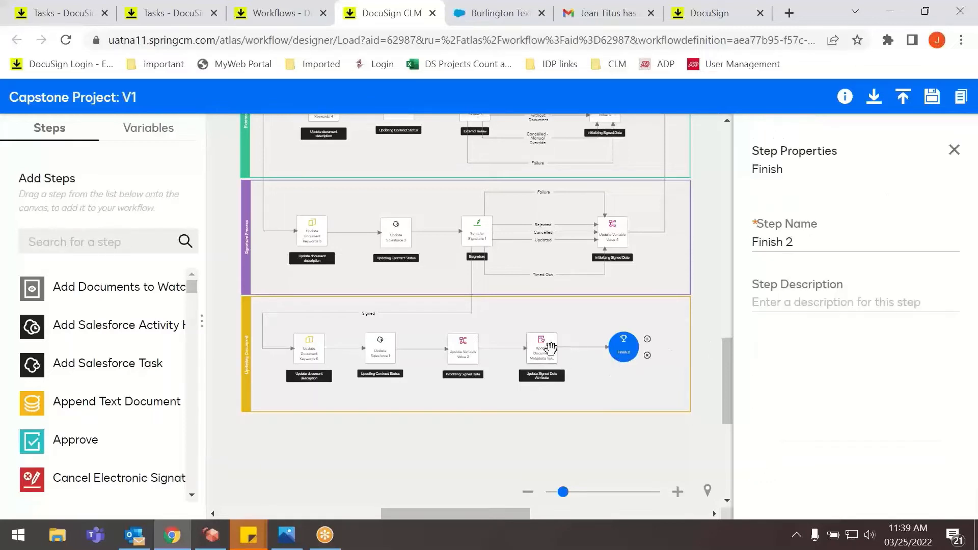
Review the full Capstone Project workflow from its start to Finish 2, and close the designer without saving changes.
scroll(640, 333, up, 10)
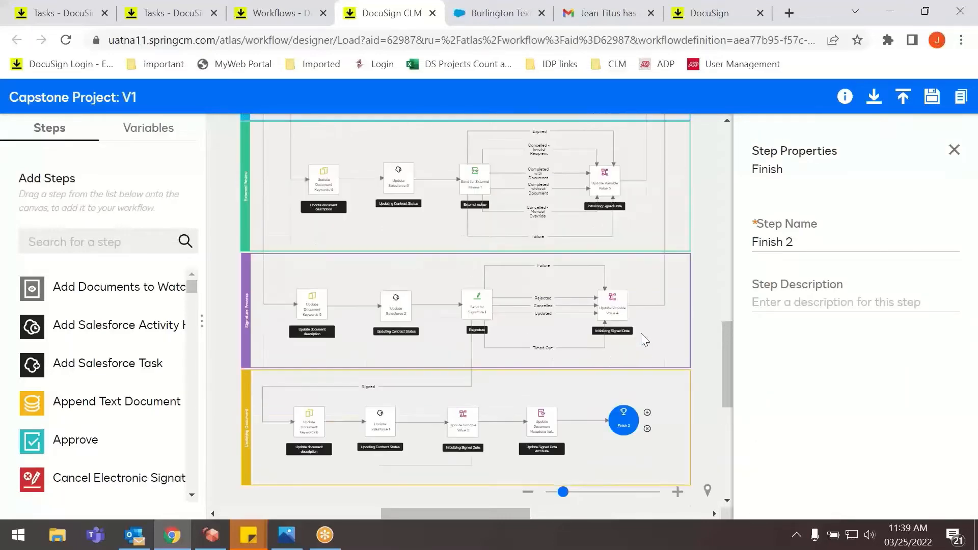
scroll(640, 330, up, 4)
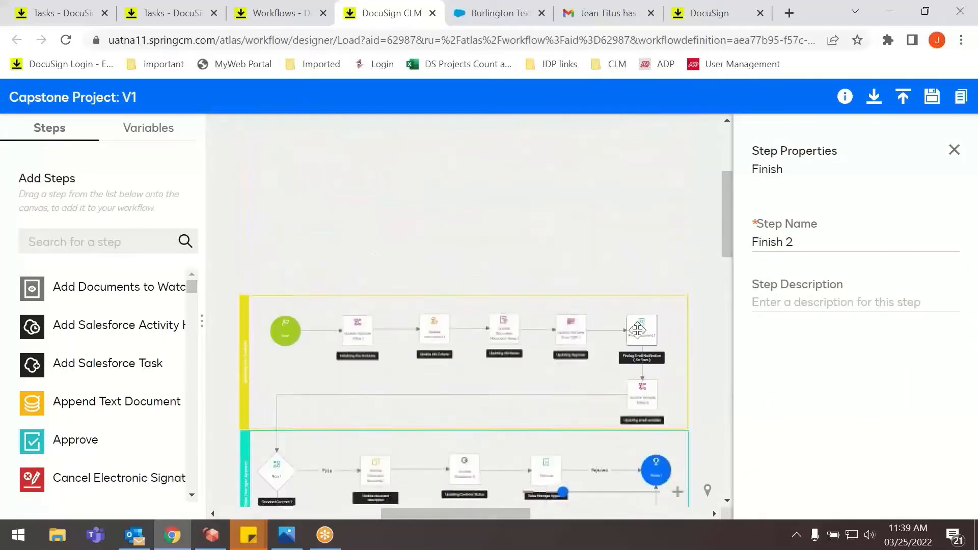
scroll(613, 344, down, 7)
scroll(590, 354, down, 8)
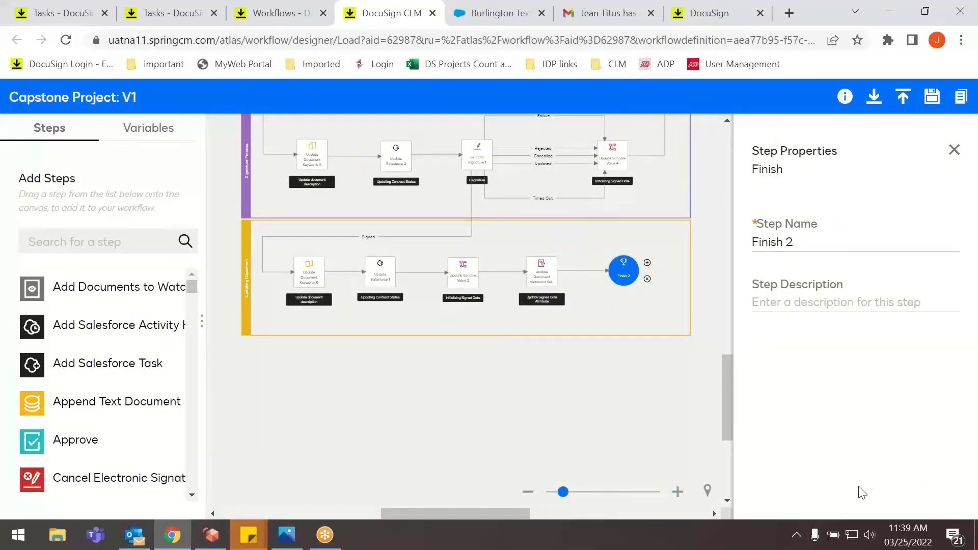
scroll(484, 320, up, 5)
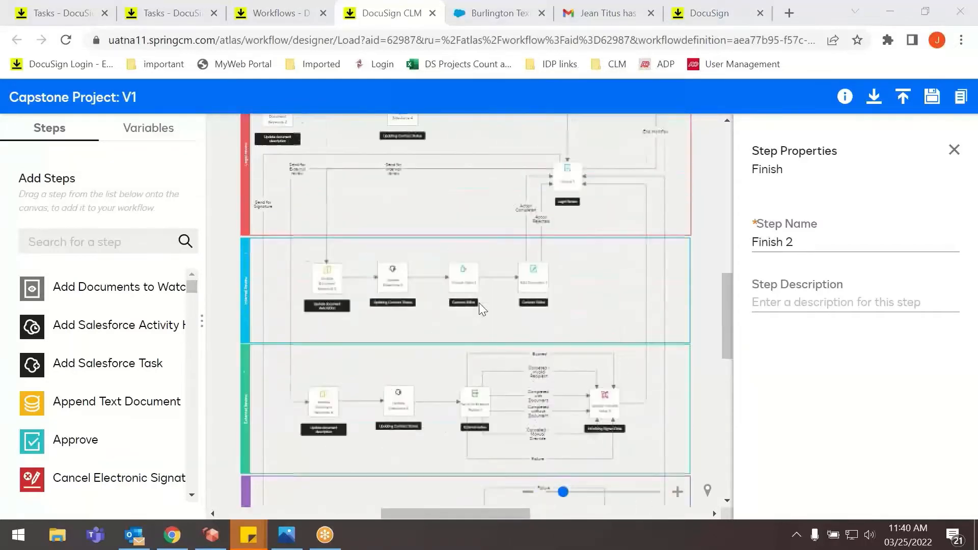
scroll(477, 302, up, 8)
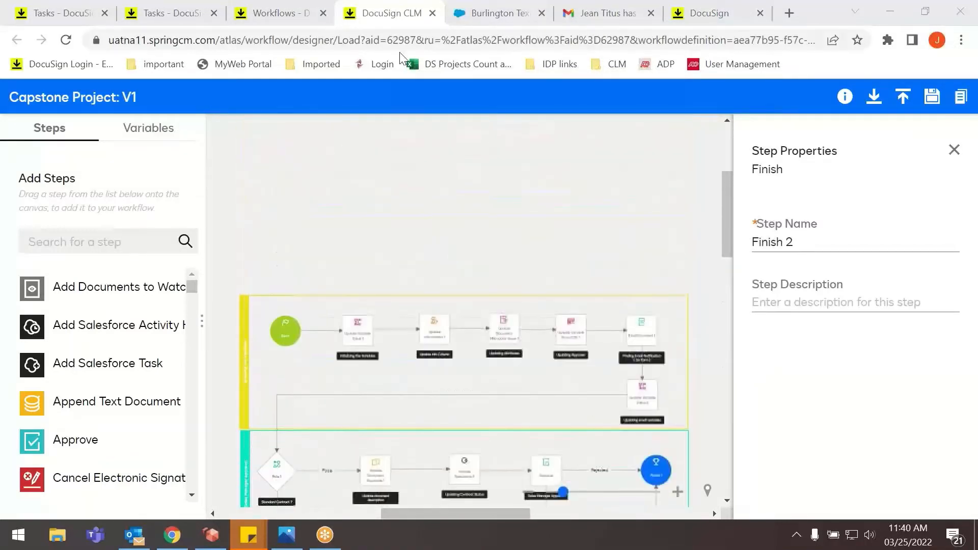
click(432, 13)
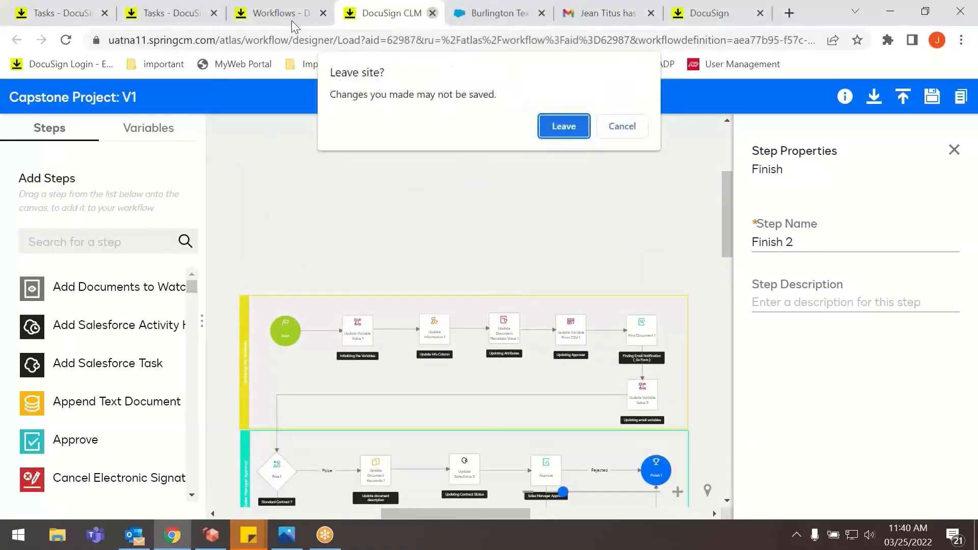
click(551, 123)
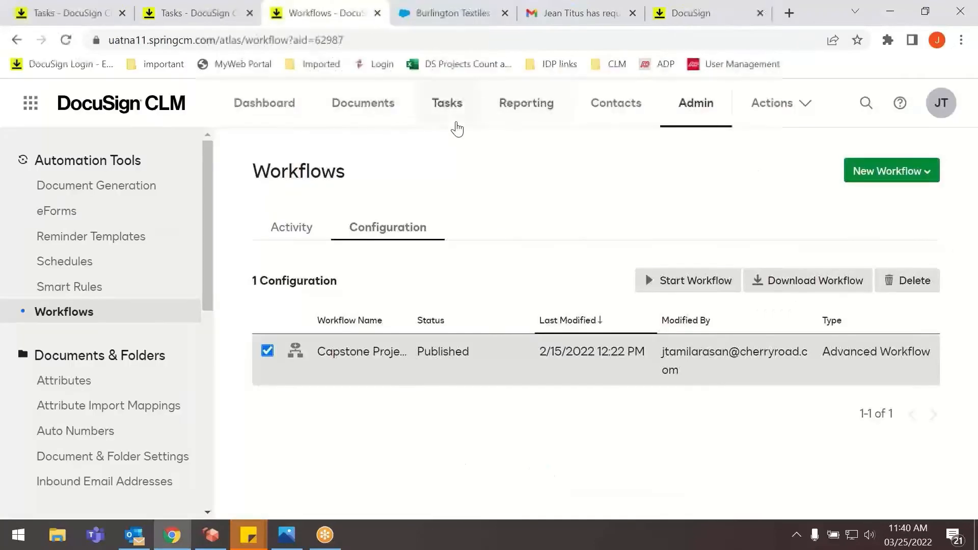
Review the workflow activity processes, and open the Capstone Project process with the Executing status.
click(291, 233)
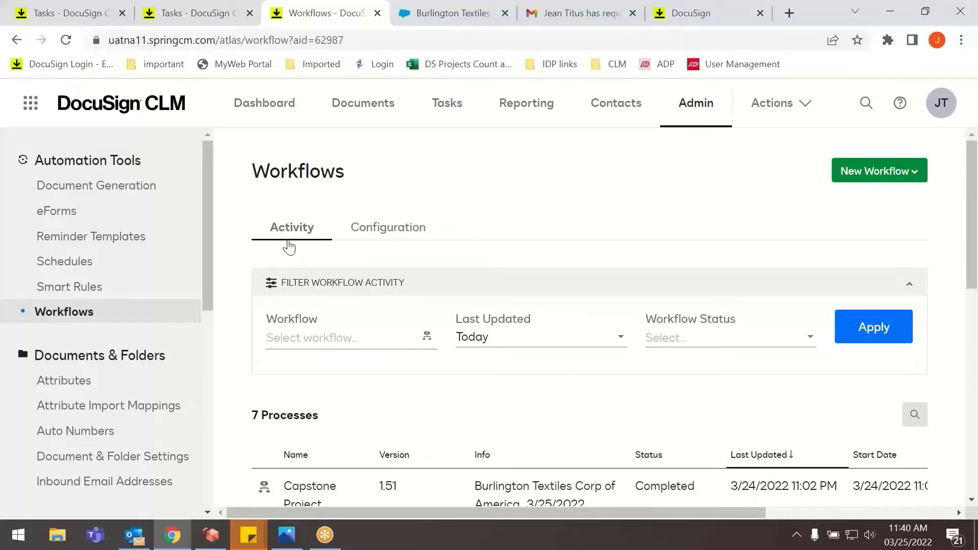
scroll(306, 244, down, 3)
scroll(402, 293, down, 2)
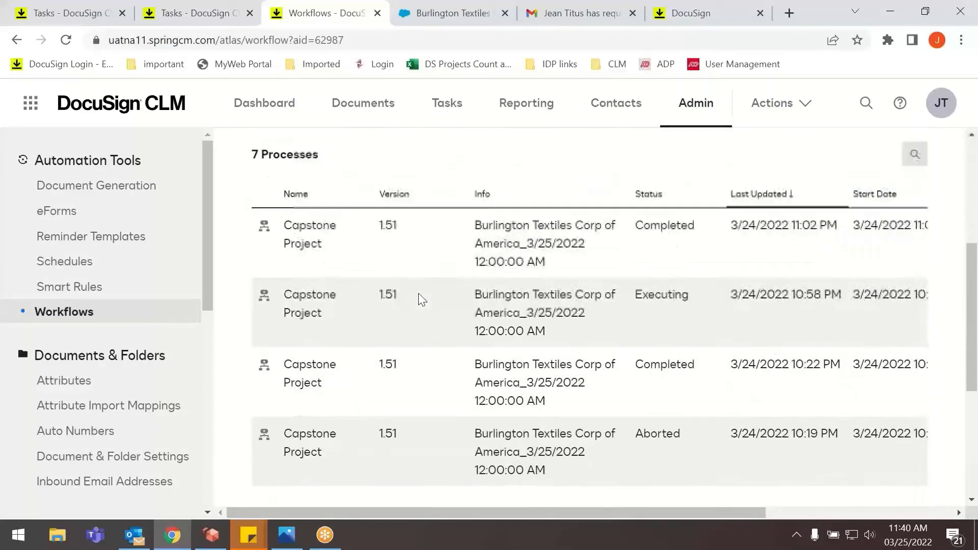
scroll(419, 299, up, 2)
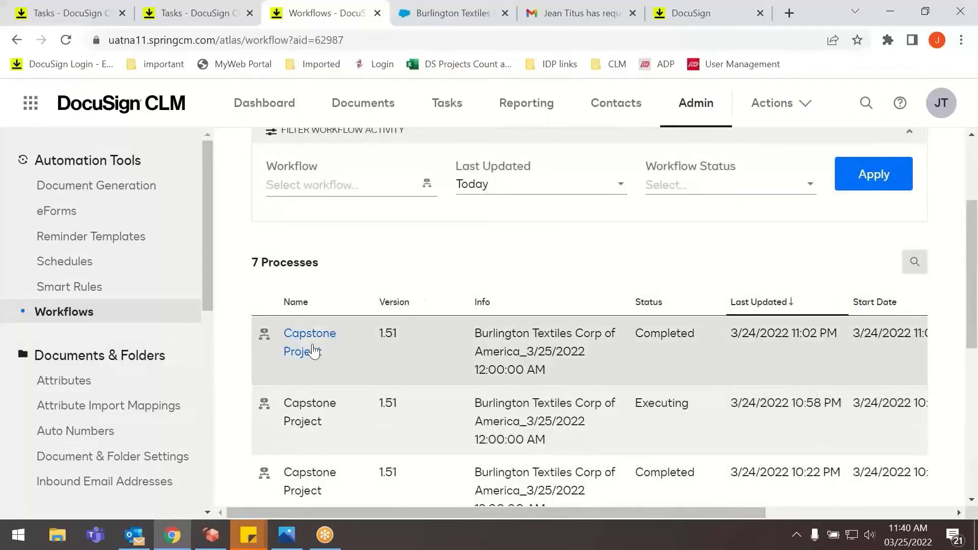
click(302, 421)
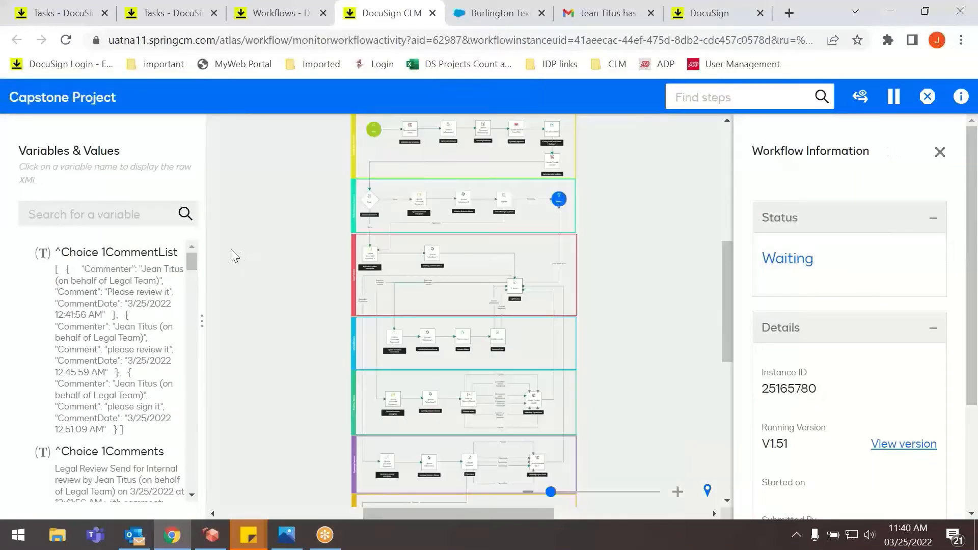
Trace the executing process's path from Start through the approval, review, signature and Updating Document lanes.
click(677, 493)
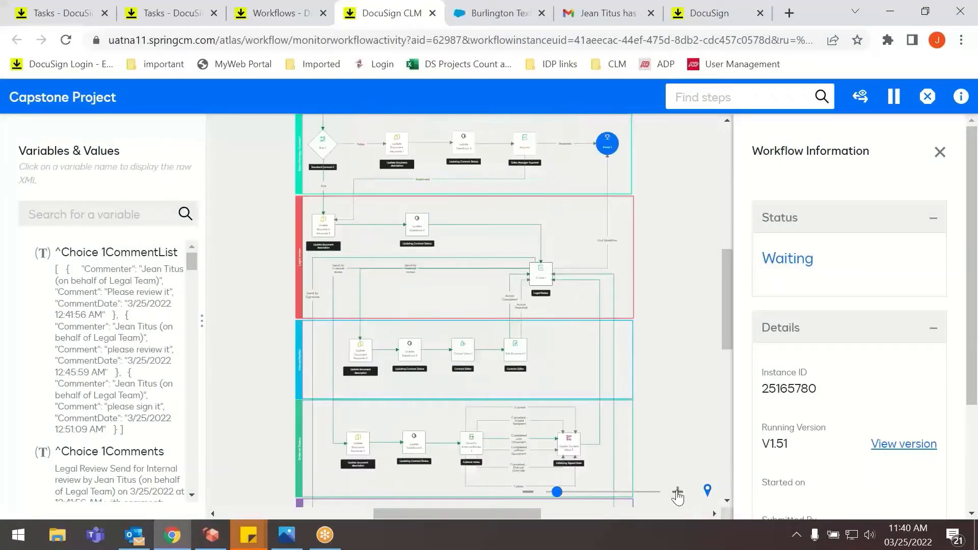
click(677, 493)
scroll(547, 408, up, 3)
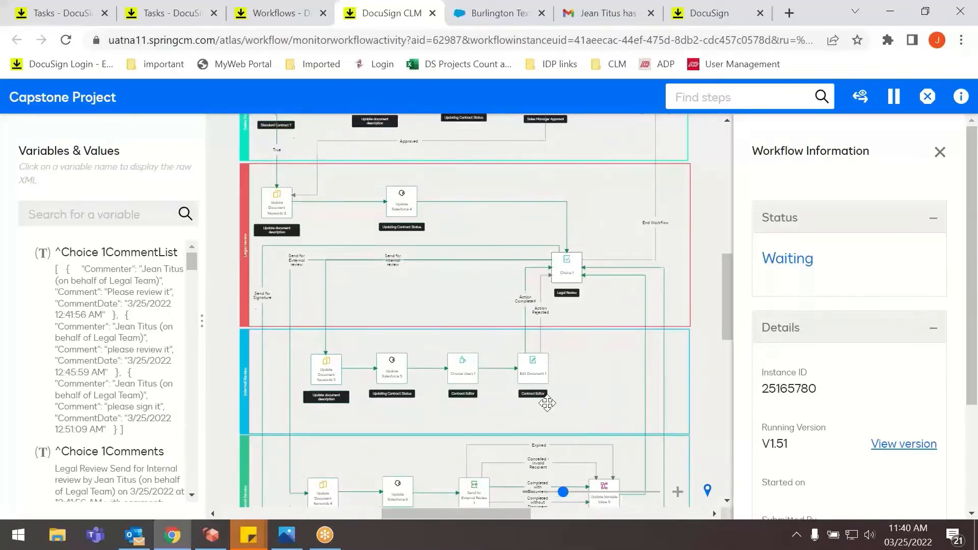
scroll(547, 394, up, 6)
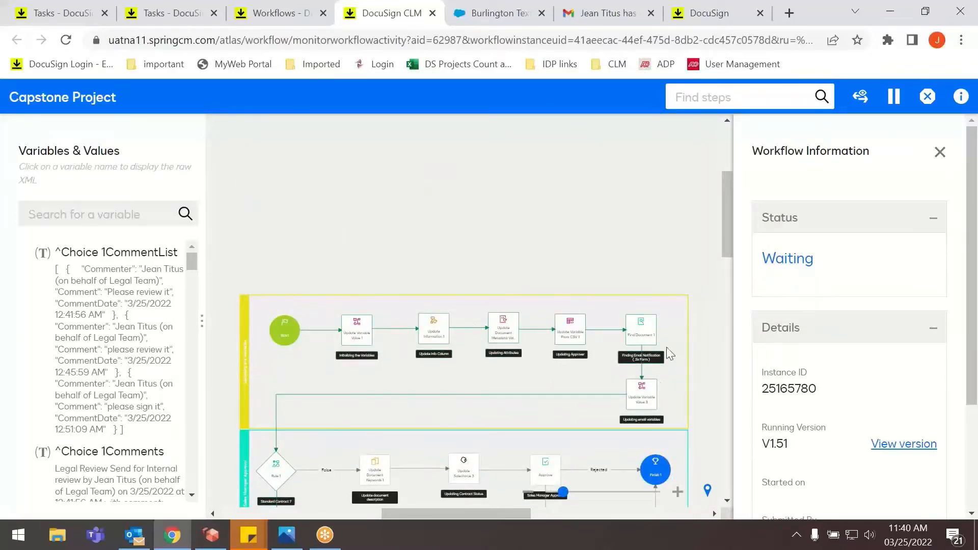
scroll(458, 403, down, 3)
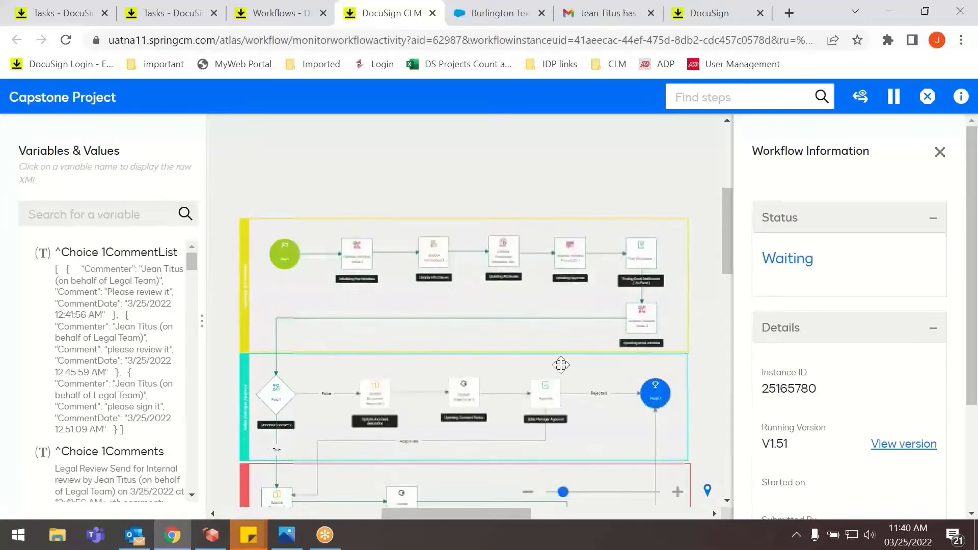
scroll(277, 411, down, 3)
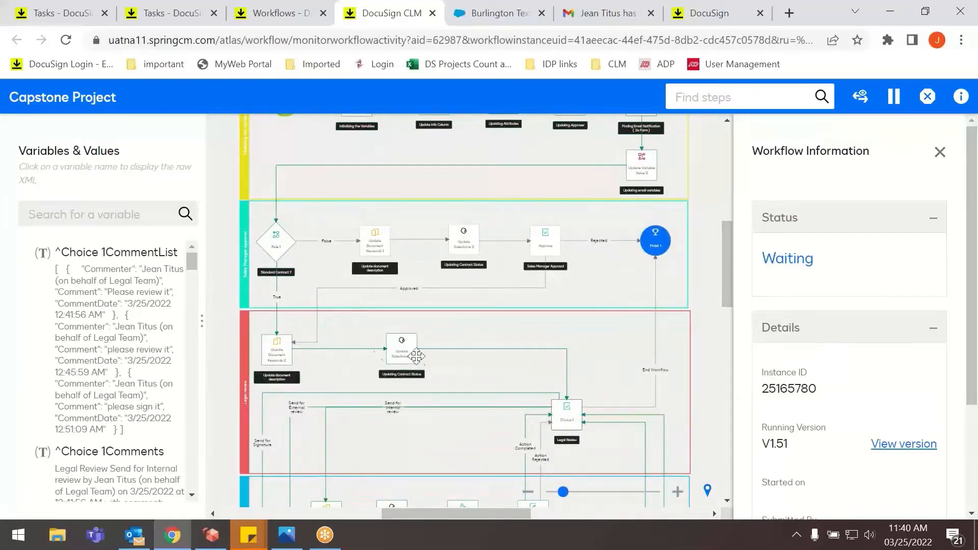
scroll(565, 415, down, 3)
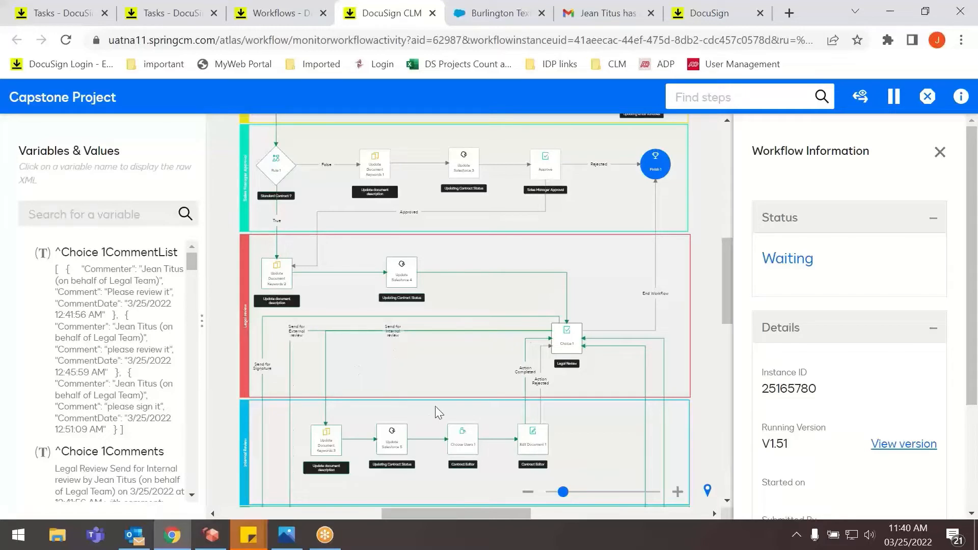
scroll(494, 390, down, 4)
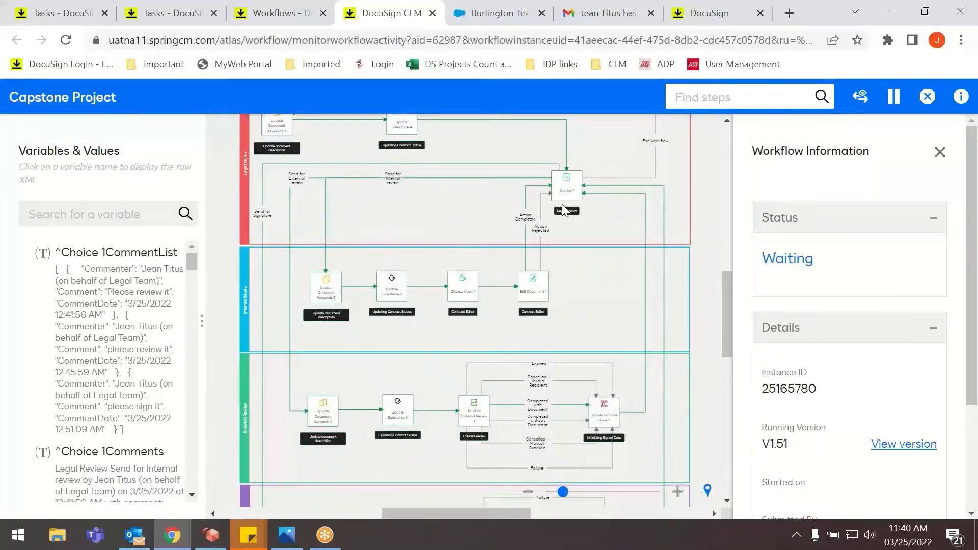
scroll(561, 207, down, 4)
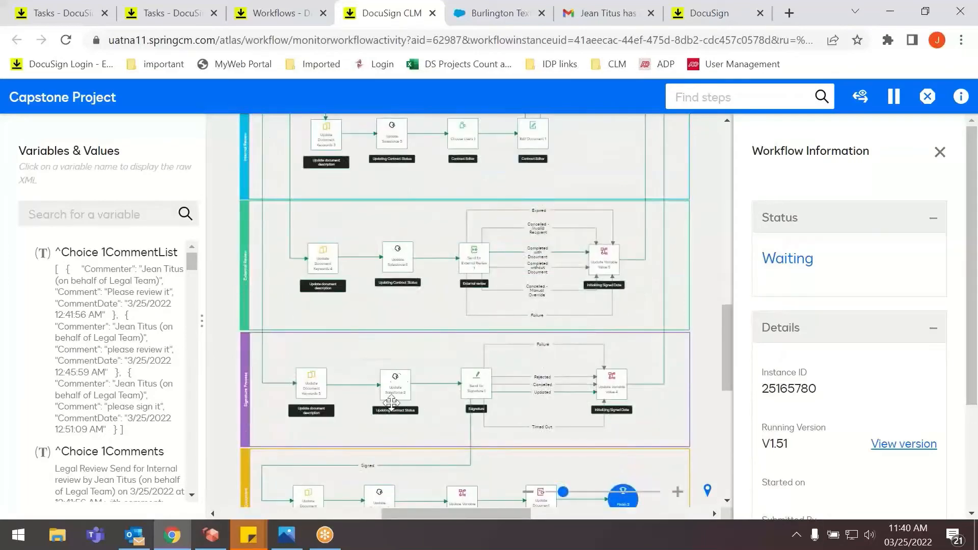
scroll(432, 433, down, 2)
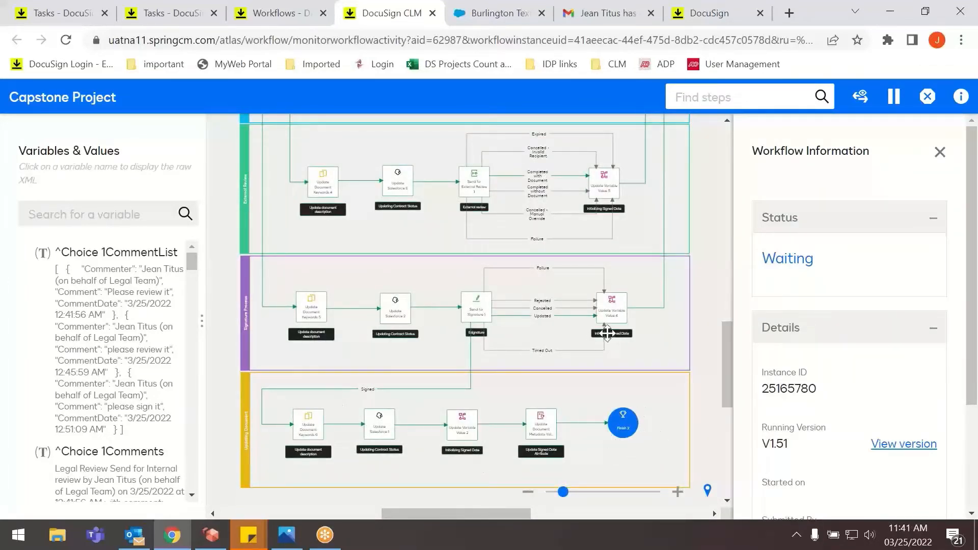
Recheck the executing process's two Finish steps, and close its monitoring view to return to the workflow activity list.
scroll(646, 342, up, 8)
scroll(683, 240, up, 2)
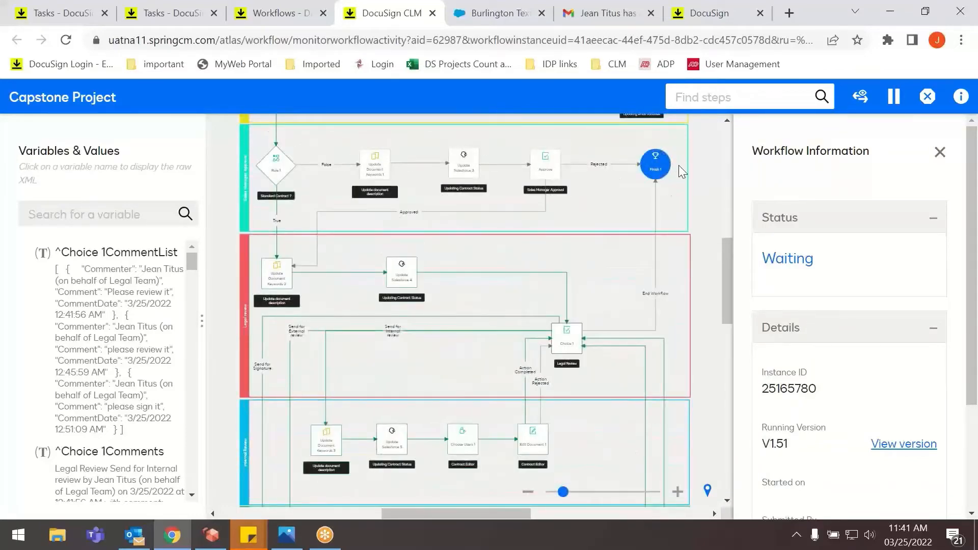
scroll(525, 264, down, 10)
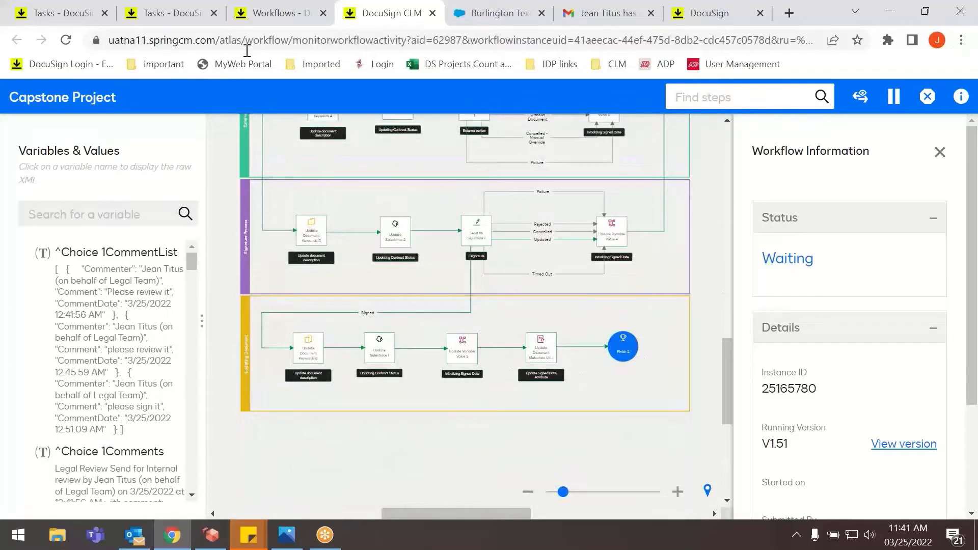
click(259, 13)
click(432, 13)
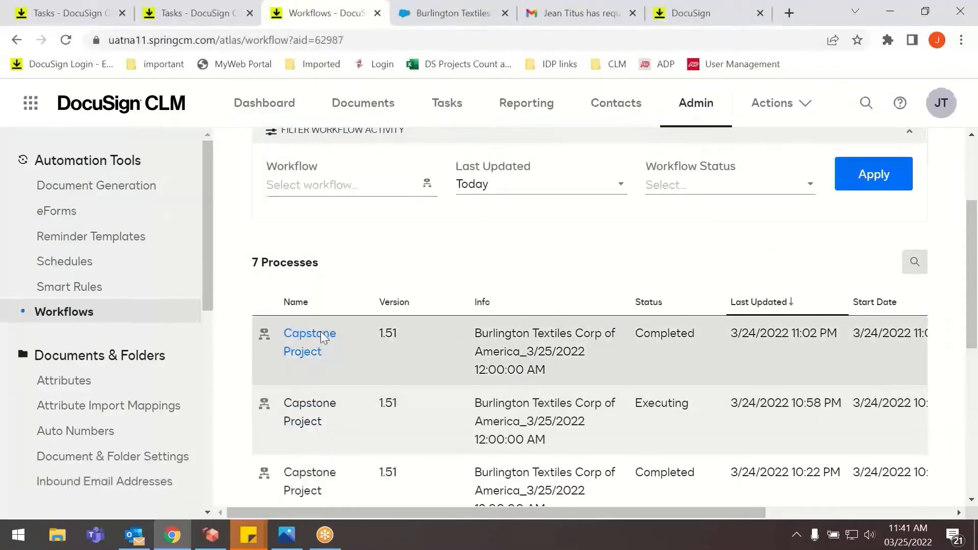
Open the latest completed Capstone Project process, trace its route through Sales Manager Approval and Legal Review to End Workflow, and close it.
click(321, 335)
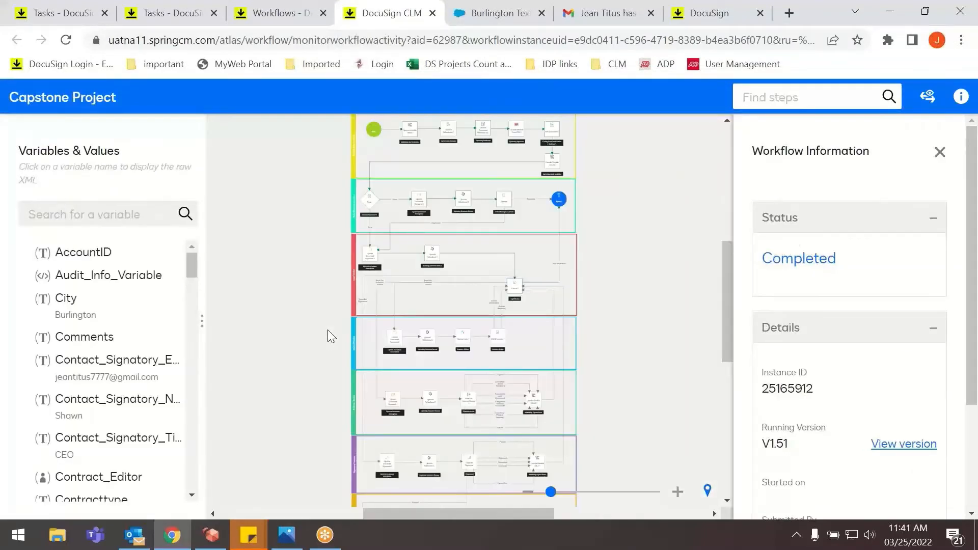
click(678, 492)
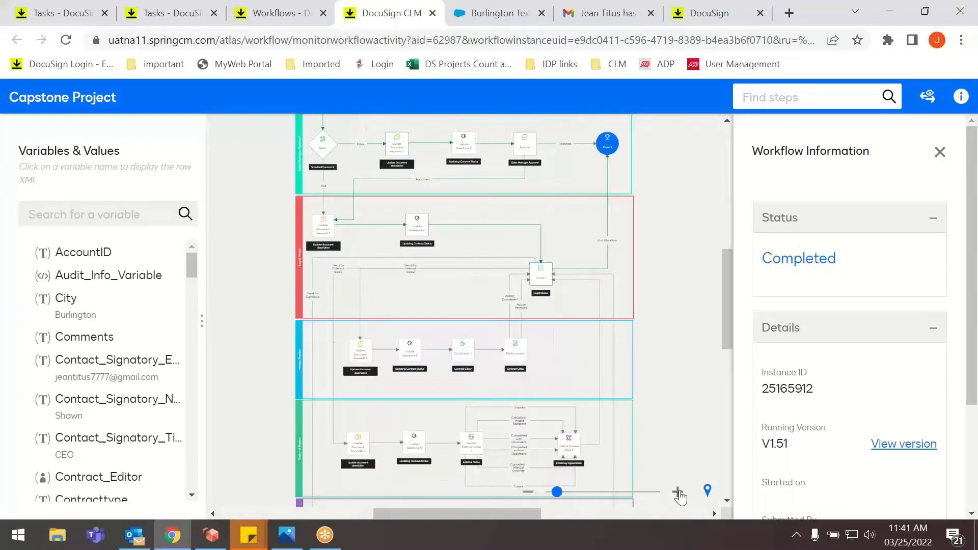
scroll(364, 234, up, 3)
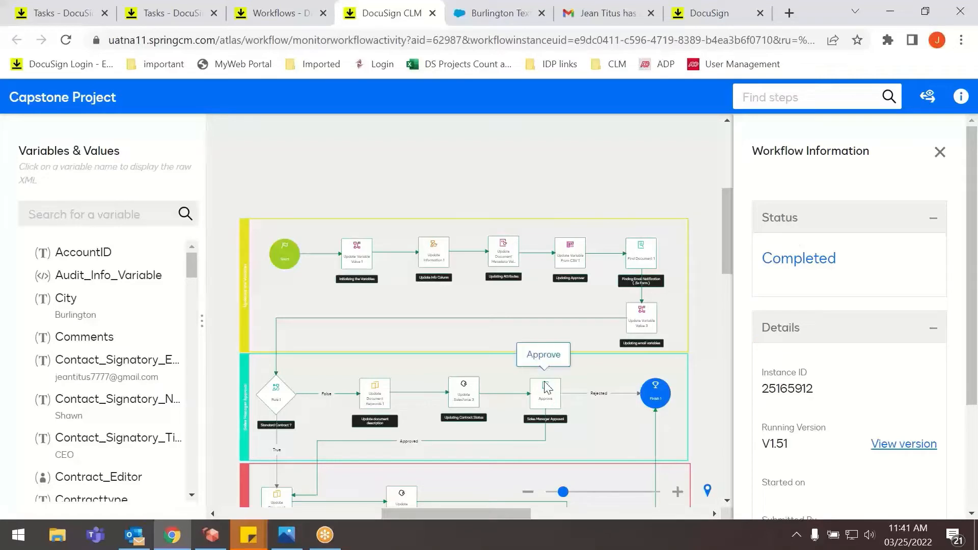
scroll(334, 433, down, 3)
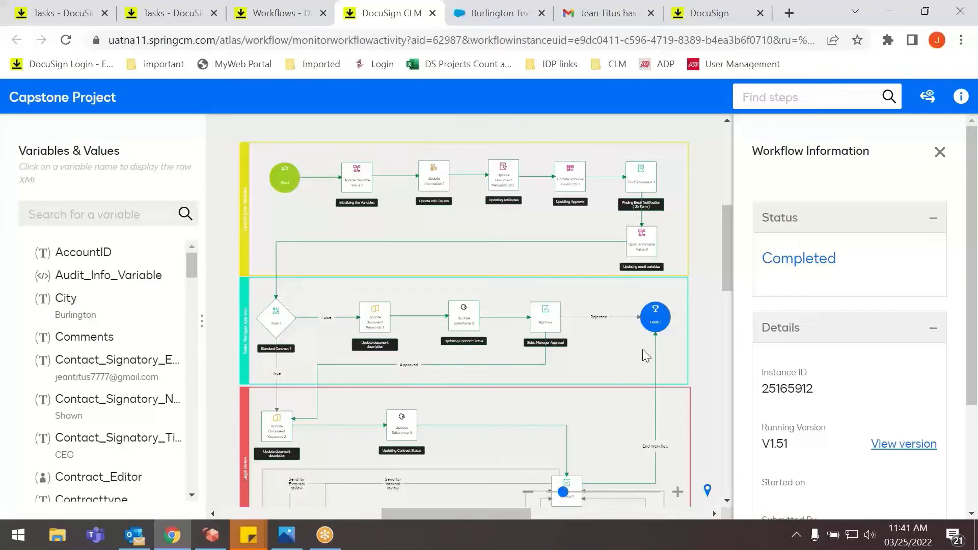
scroll(643, 349, down, 5)
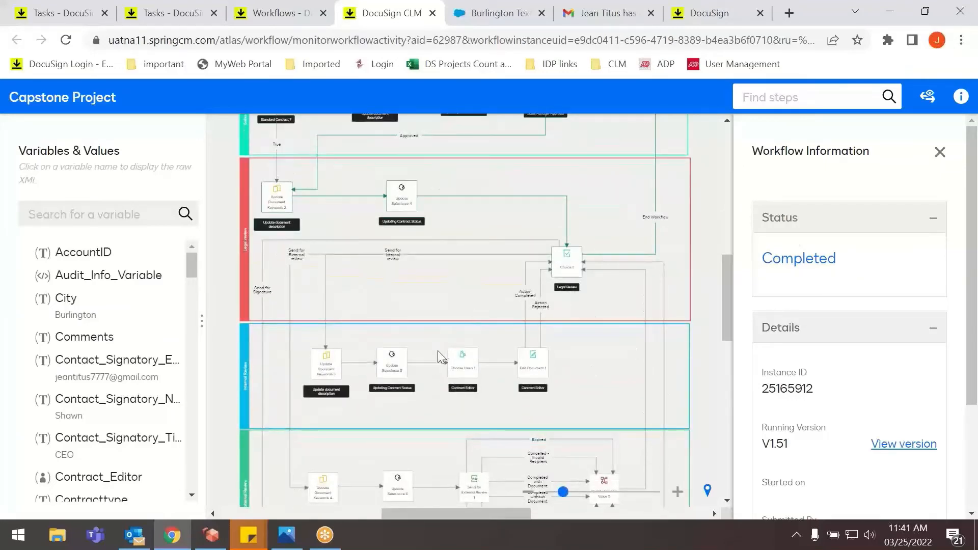
scroll(438, 351, up, 5)
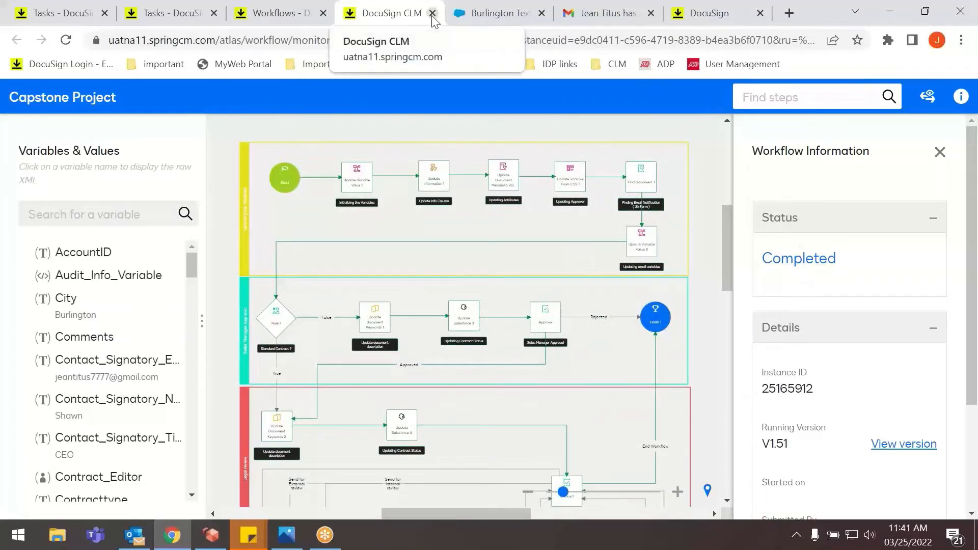
click(432, 13)
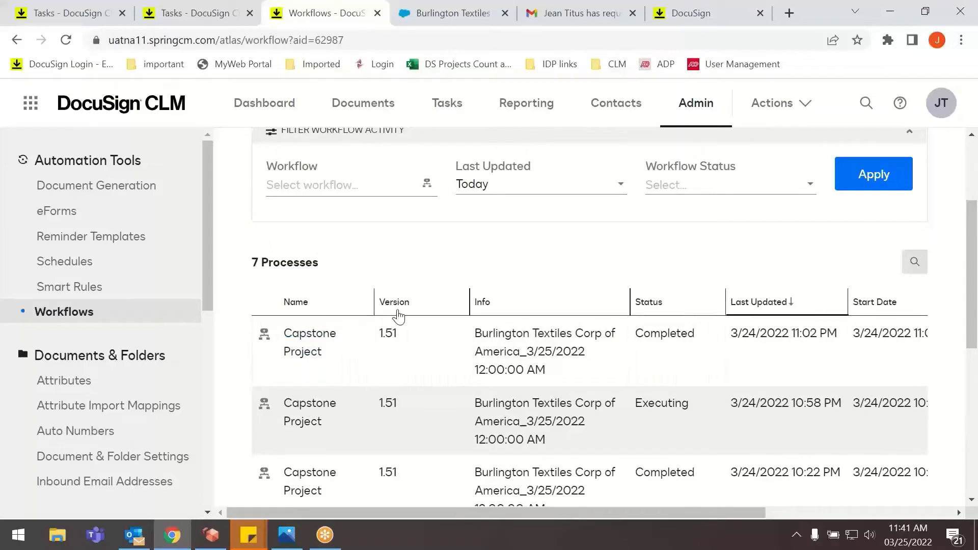
Examine the Last Updated date range options in the workflow activity filter, keeping Today selected.
scroll(432, 244, up, 2)
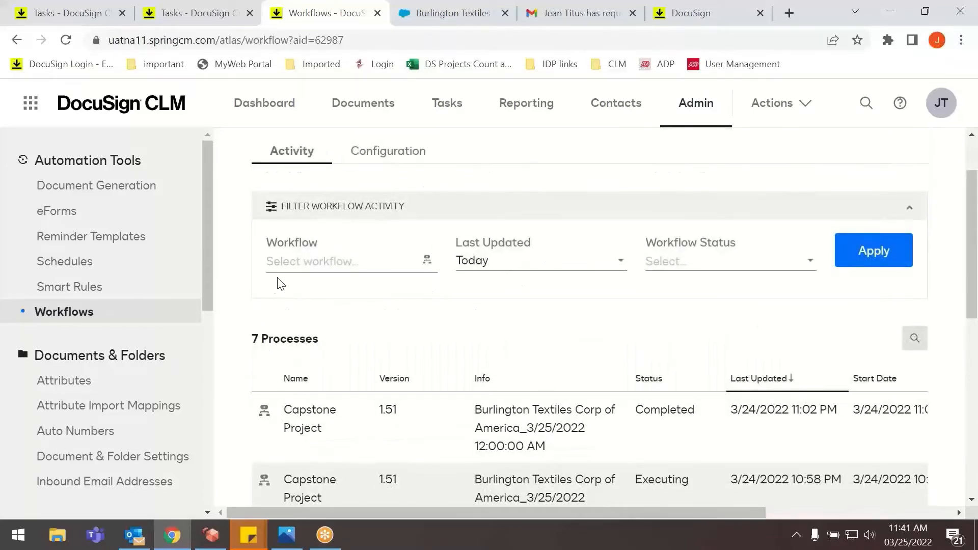
click(540, 268)
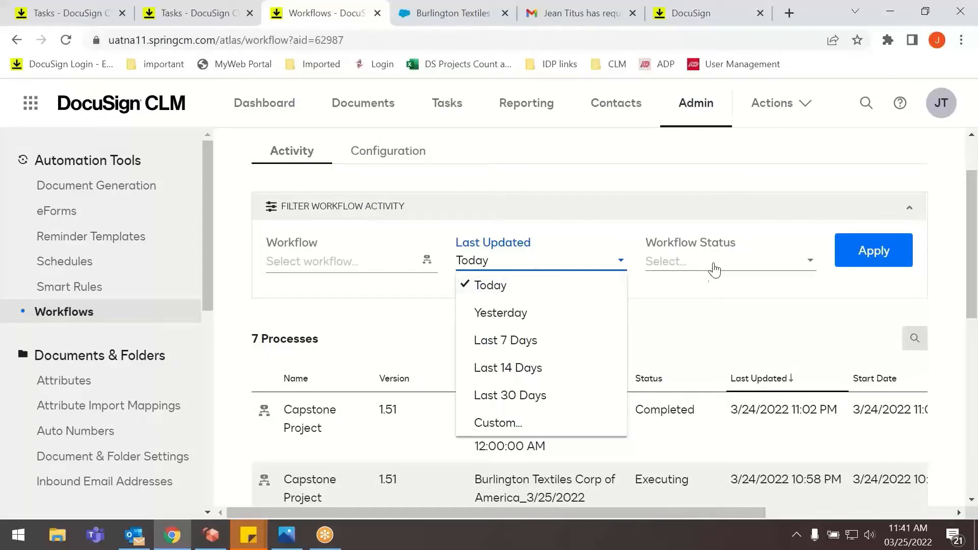
click(730, 322)
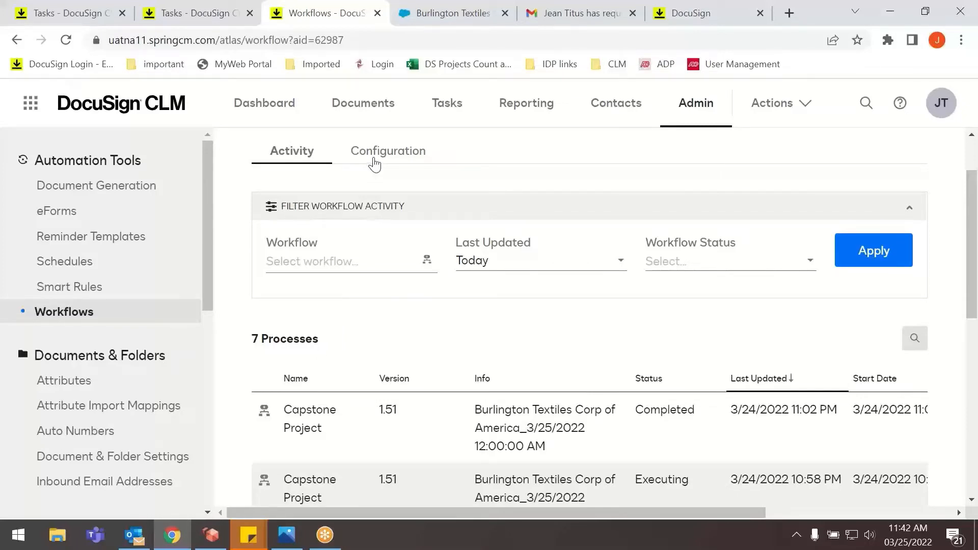
Go to the personal dashboard, and examine its document folder widget and the option for adding more widgets.
click(280, 108)
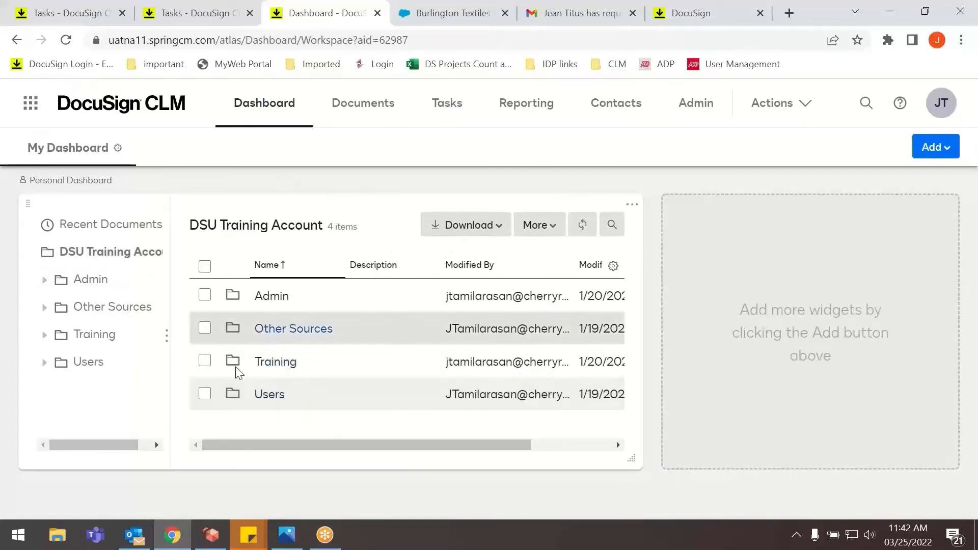
mouse_move(317, 445)
mouse_down()
mouse_move(484, 459)
mouse_move(316, 446)
mouse_up()
click(921, 149)
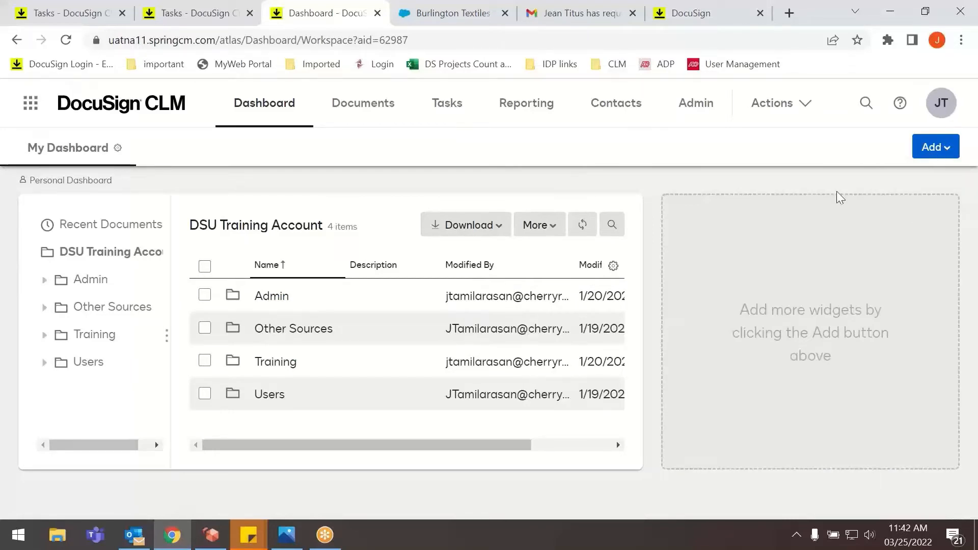
Add a Folder widget named Capstone Documents to the personal dashboard, pointing it at the Other Sources folder.
click(936, 148)
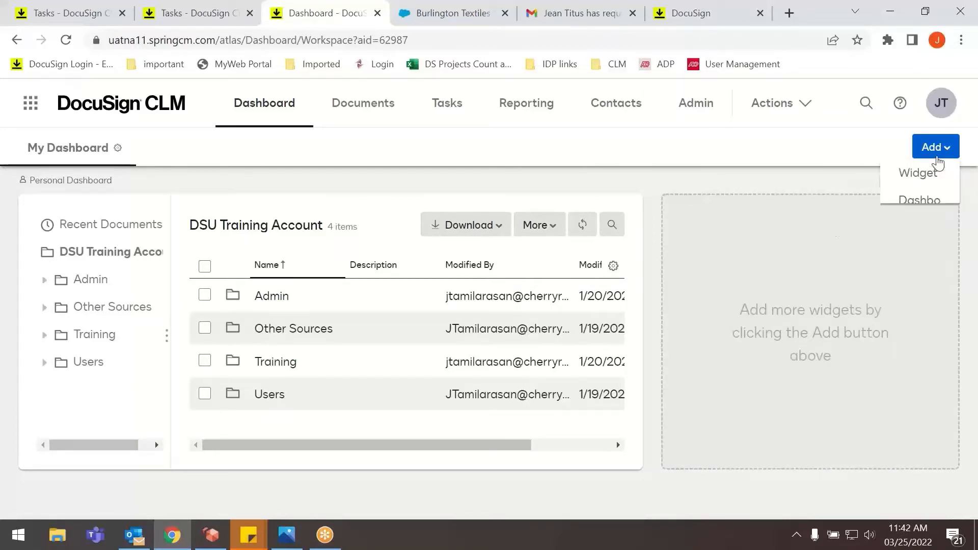
click(900, 176)
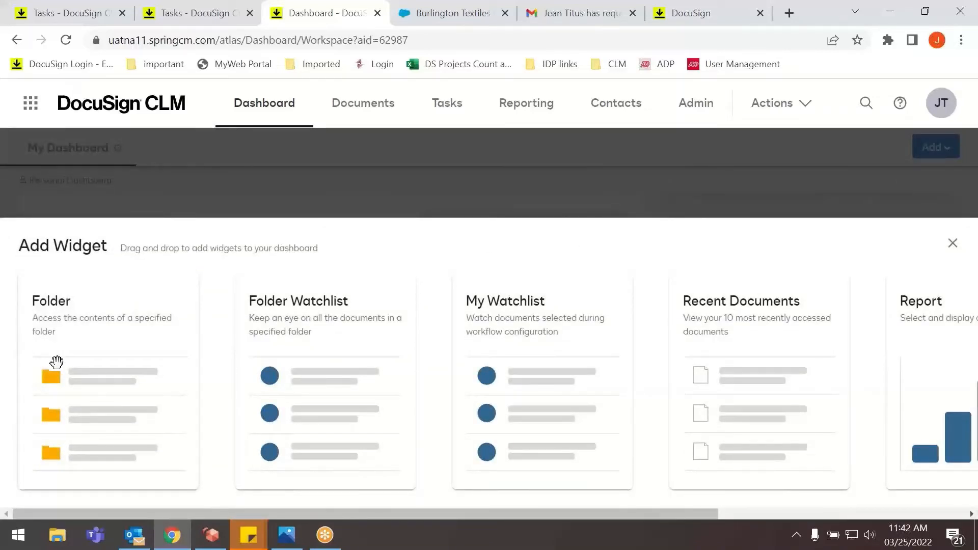
drag(59, 361, 539, 331)
click(345, 269)
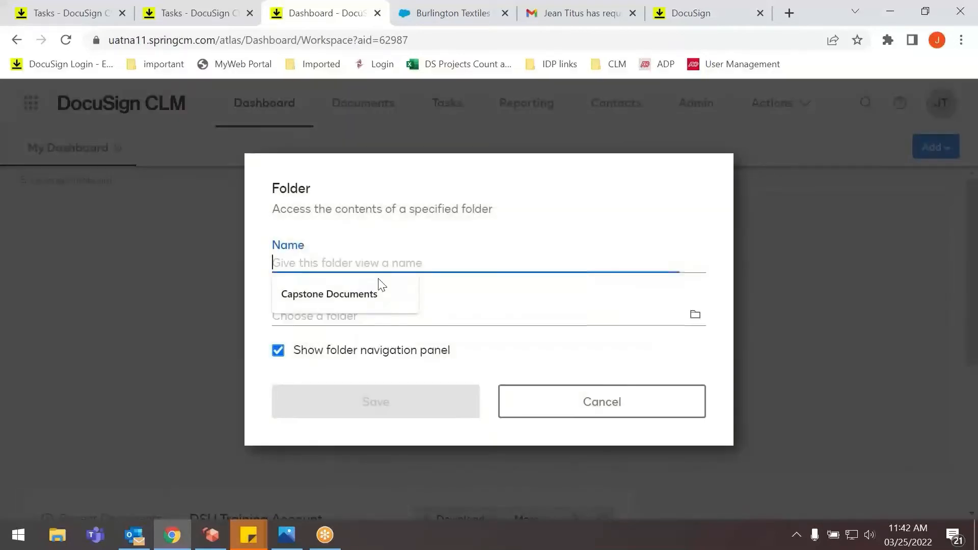
click(345, 295)
click(317, 306)
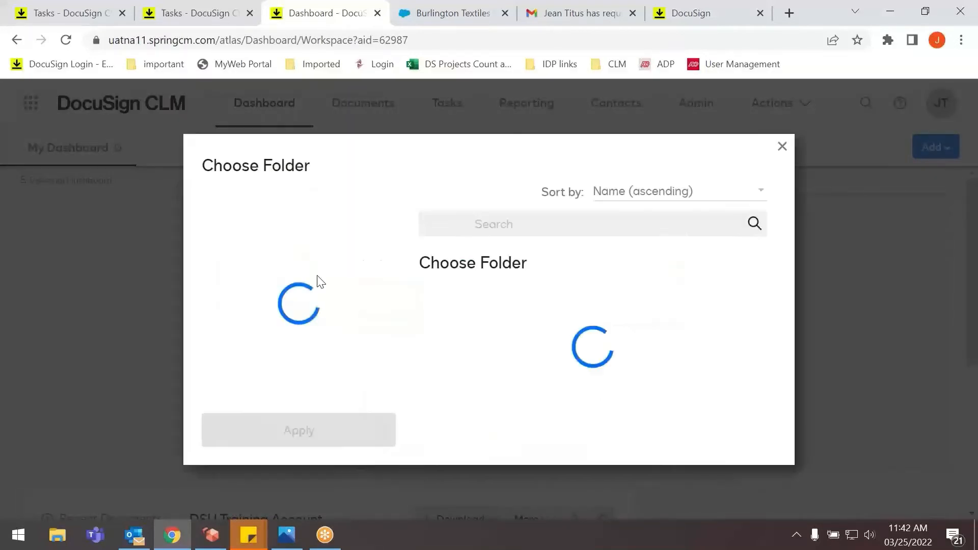
click(263, 306)
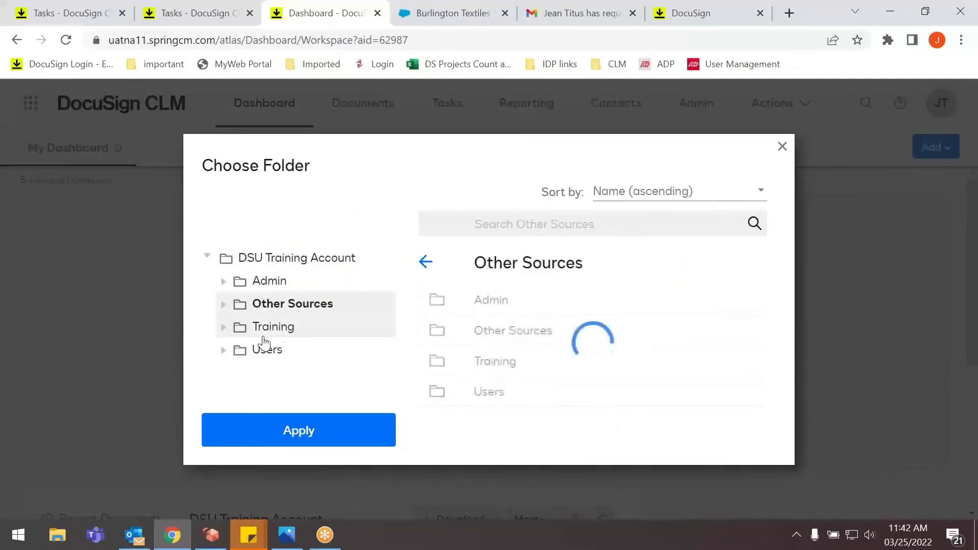
click(319, 431)
click(414, 401)
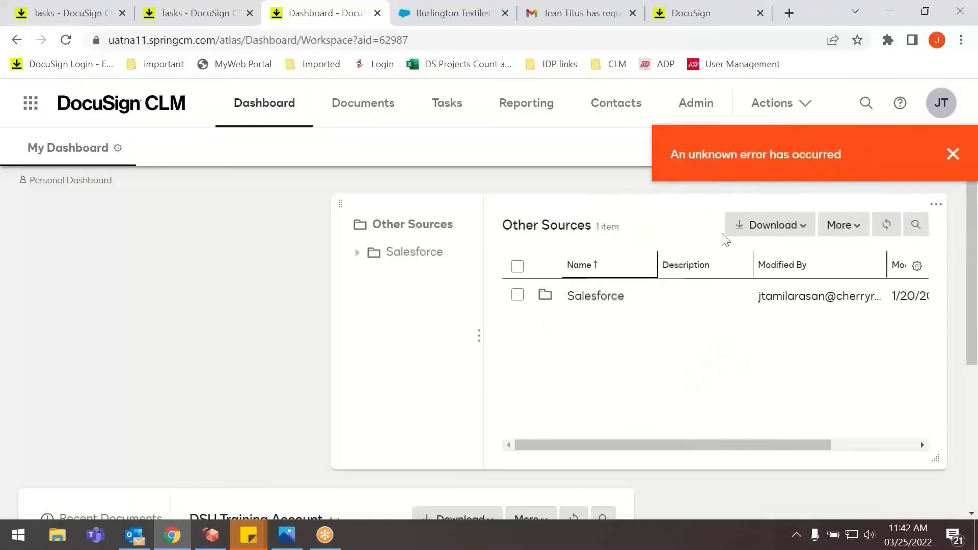
click(953, 155)
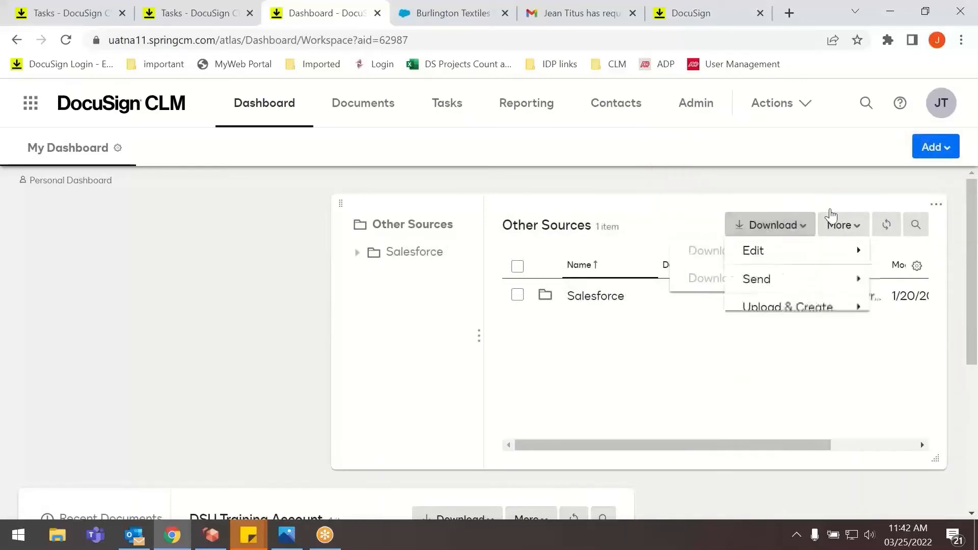
Move the DSU Training Account widget above the Other Sources widget on the dashboard, and check the new arrangement.
mouse_move(619, 444)
mouse_down()
mouse_move(705, 445)
mouse_move(626, 442)
mouse_up()
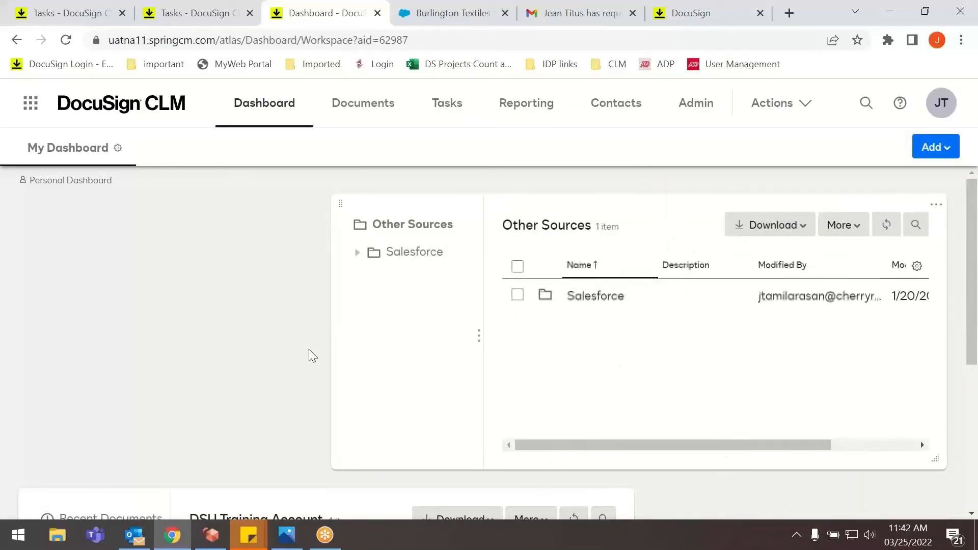
scroll(538, 426, down, 3)
scroll(542, 430, down, 1)
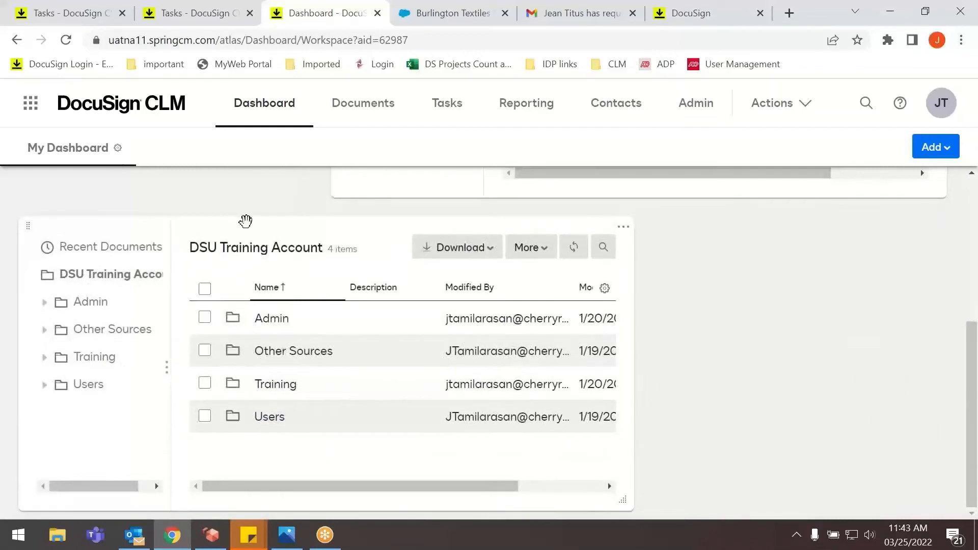
drag(247, 221, 221, 173)
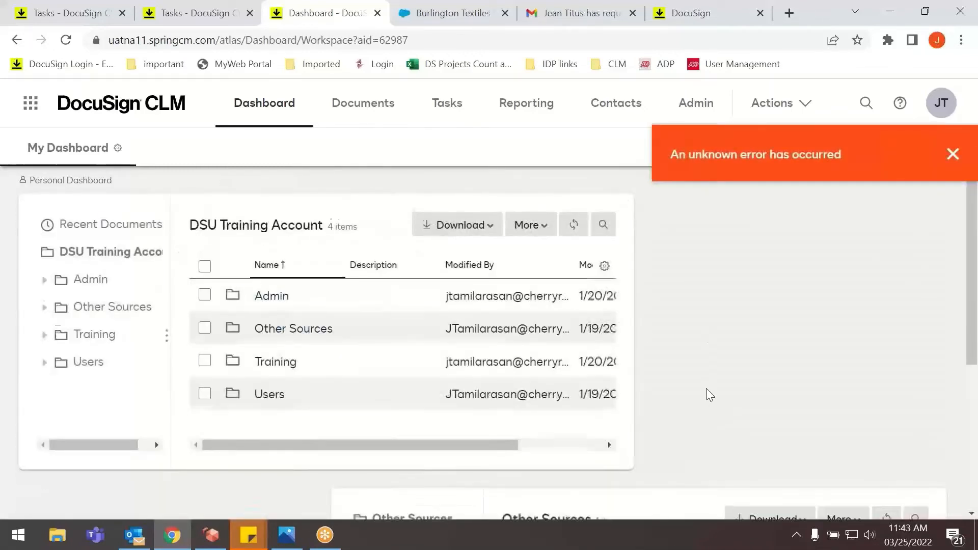
scroll(705, 393, down, 4)
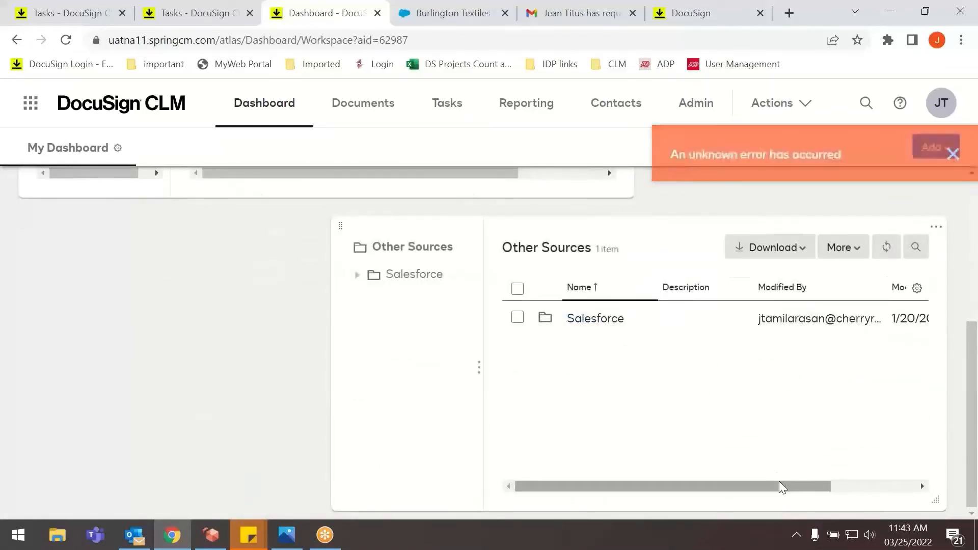
drag(779, 485, 653, 480)
click(917, 148)
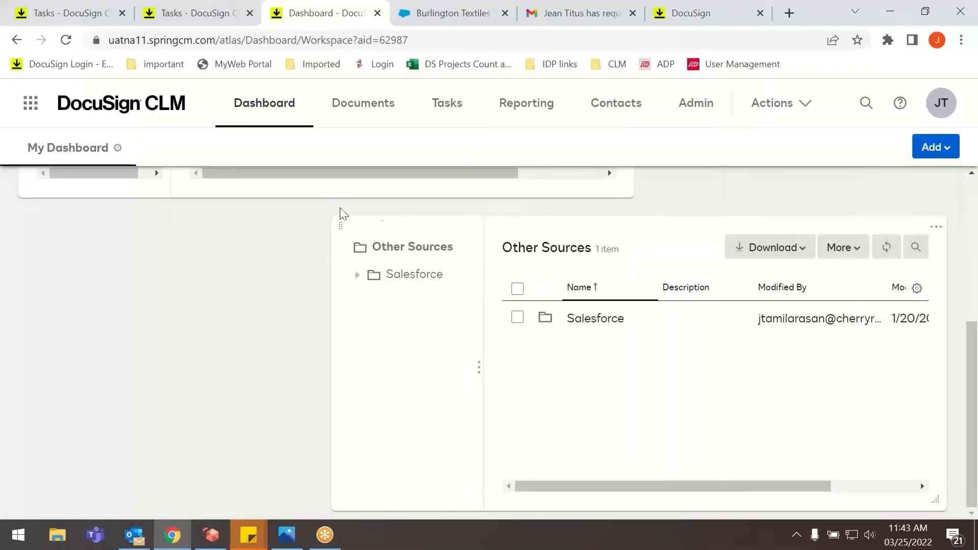
Create a new personal dashboard named Capstone.
click(936, 148)
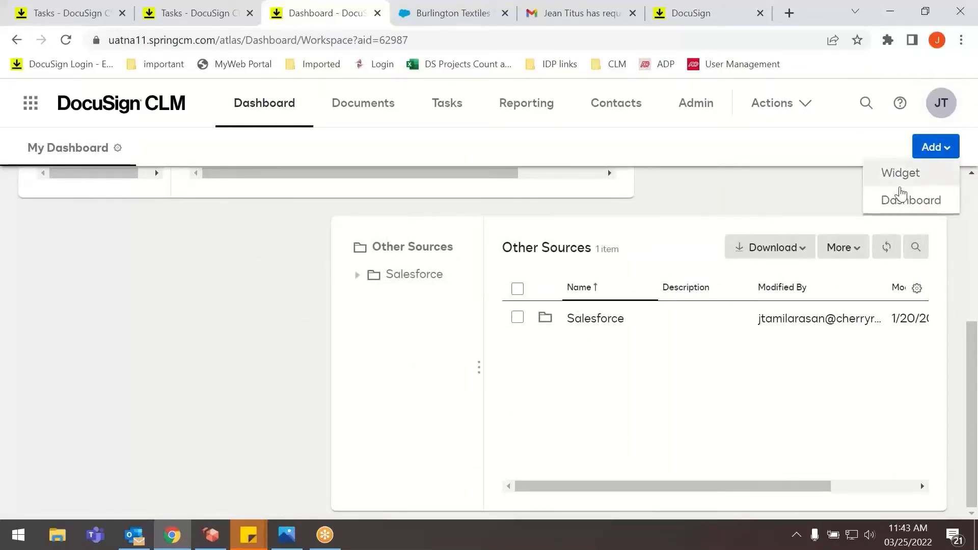
click(898, 195)
click(388, 230)
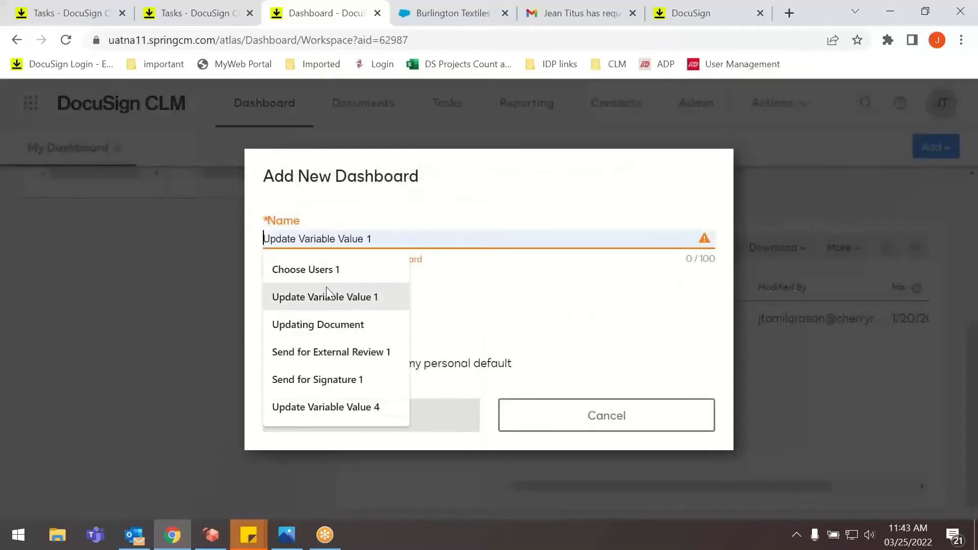
click(335, 382)
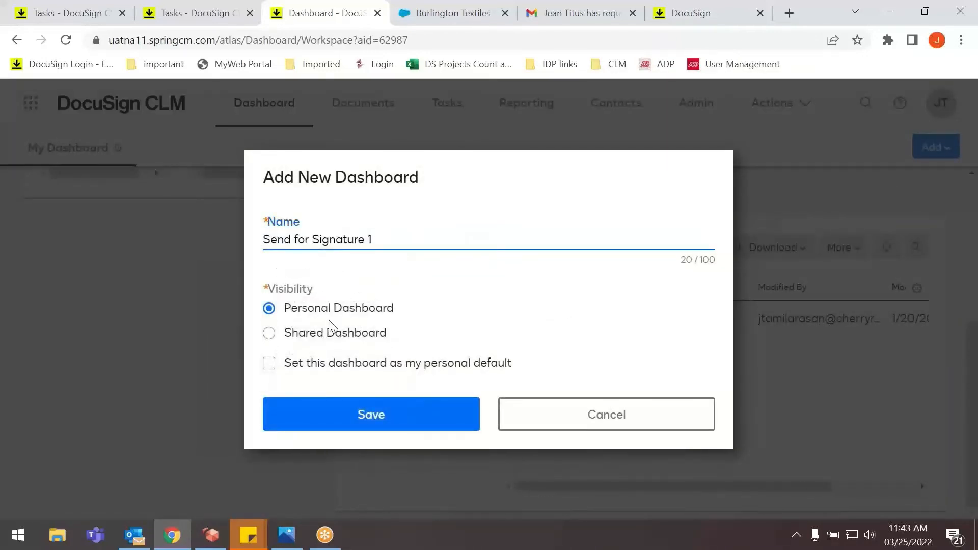
drag(406, 227, 232, 245)
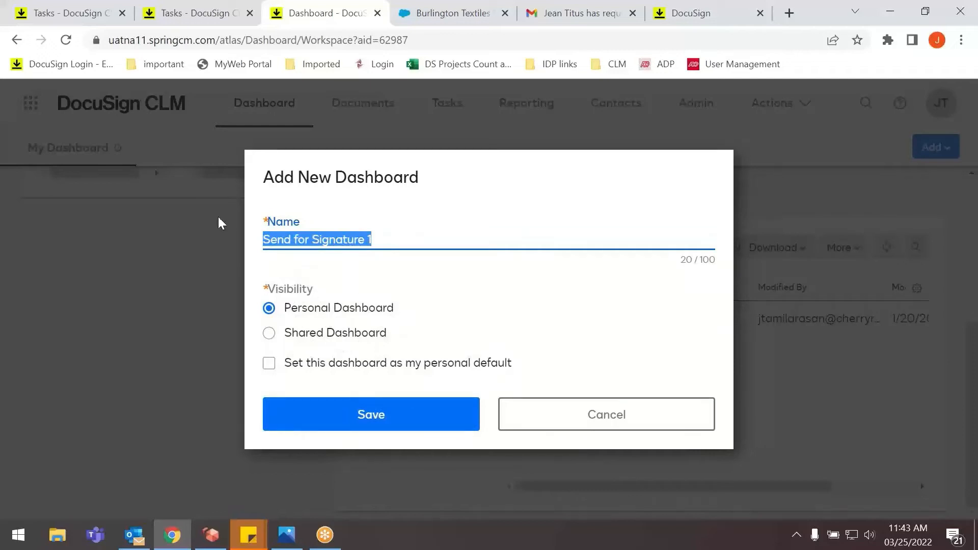
key(BackSpace)
text(Caps)
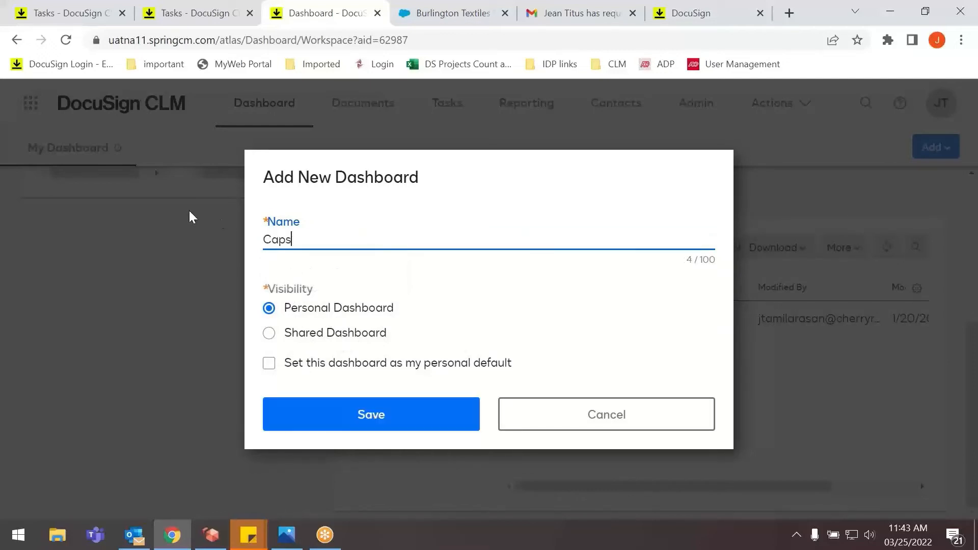
text(tone)
click(349, 426)
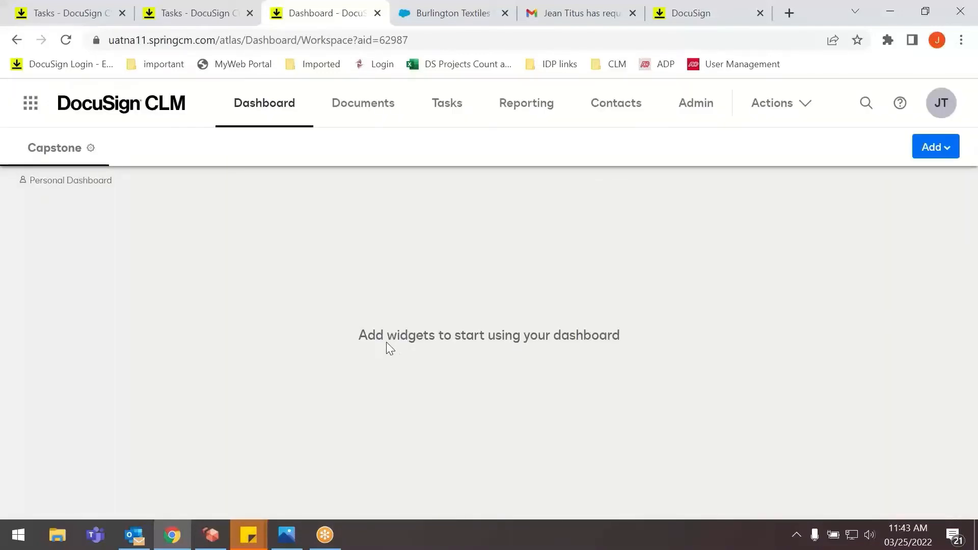
Add a My Watchlist widget to the Capstone dashboard, keeping the name Documents in My Watchlist.
click(939, 147)
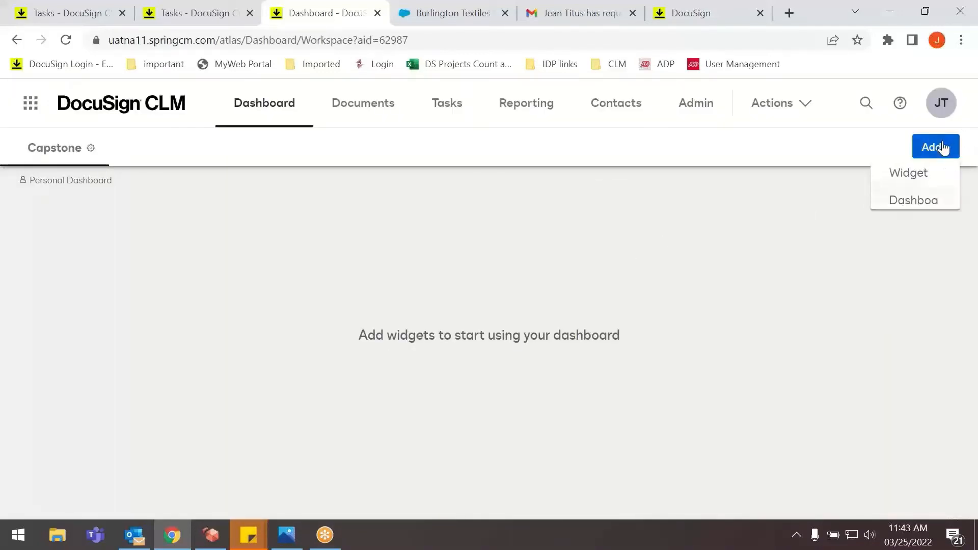
click(915, 173)
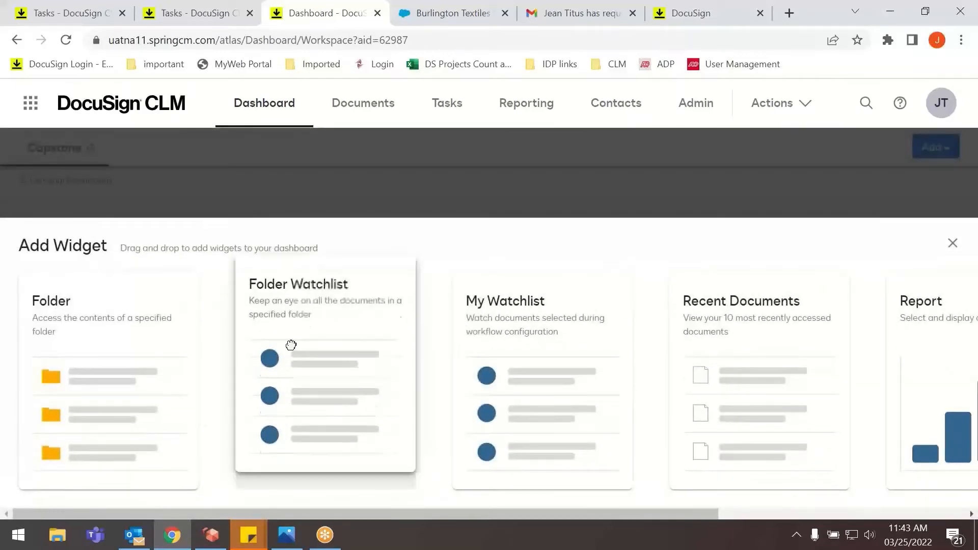
drag(291, 342, 126, 251)
drag(473, 346, 152, 265)
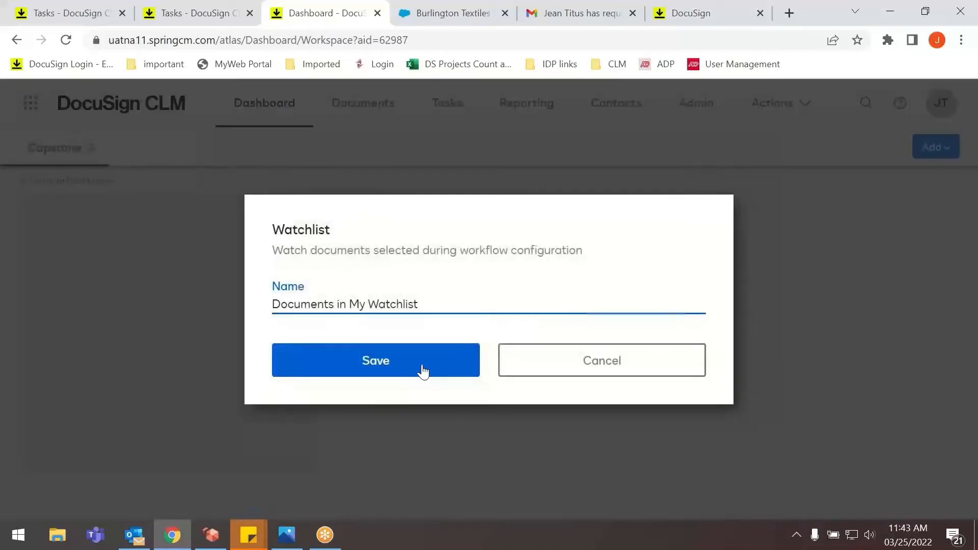
click(422, 365)
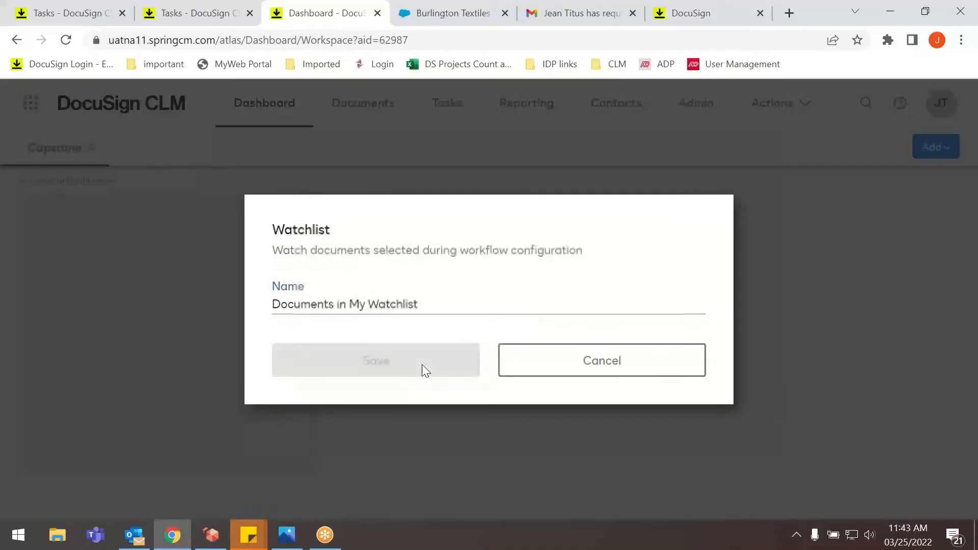
click(556, 375)
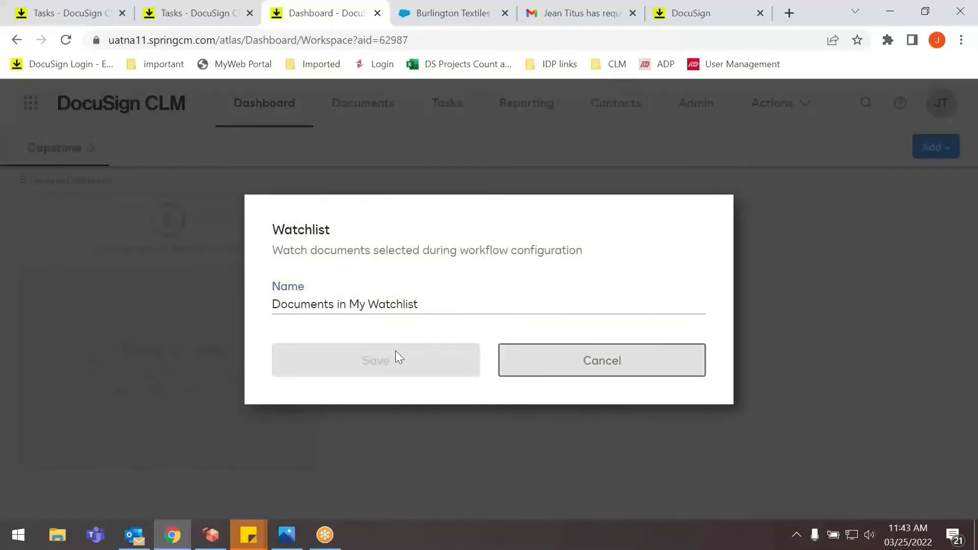
click(443, 311)
click(541, 363)
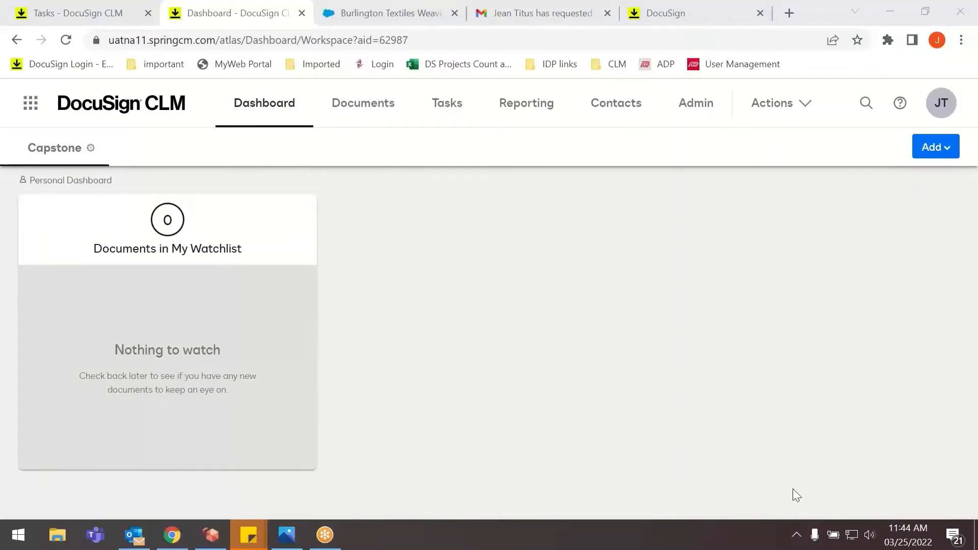
click(437, 304)
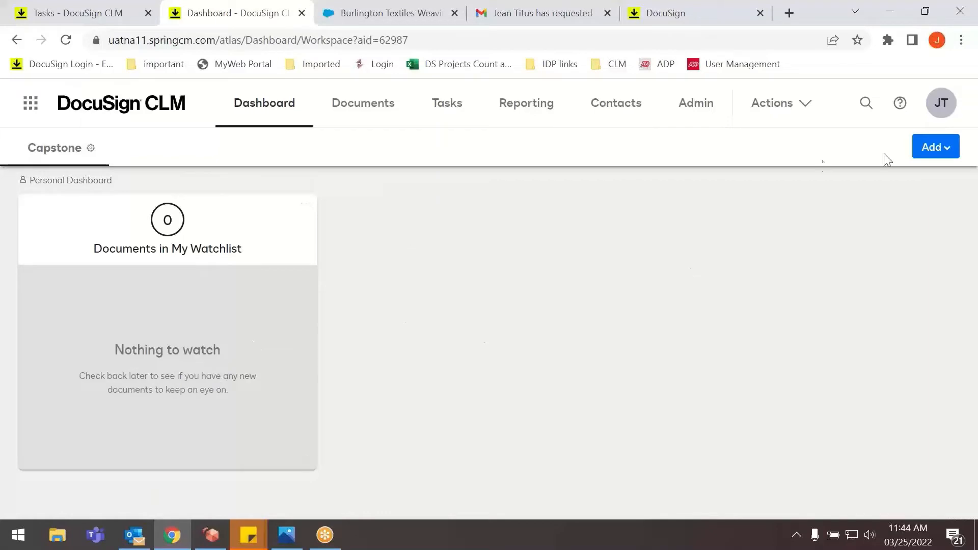
Go to the Documents area and expand the Users, Admin, Training and Other Sources folders to examine the account's folder structure.
click(373, 99)
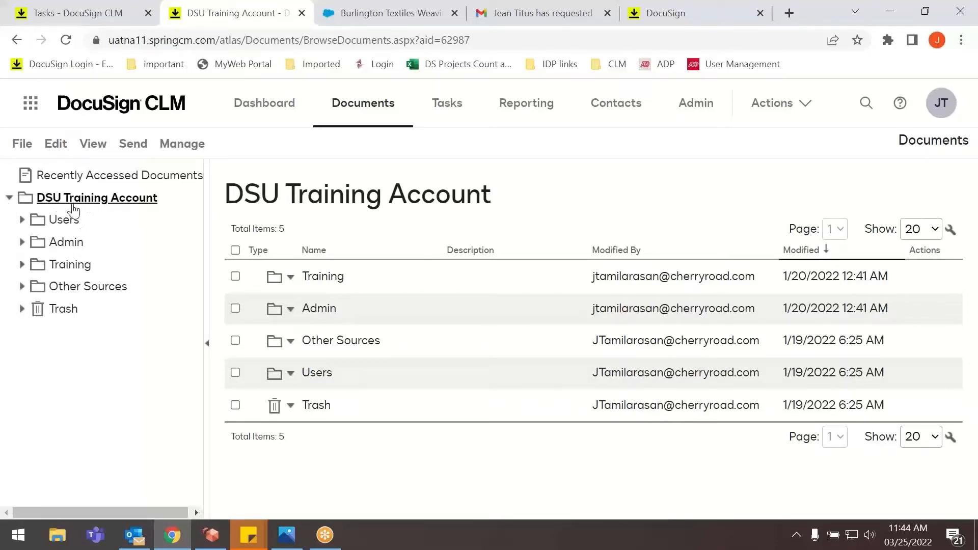
click(23, 220)
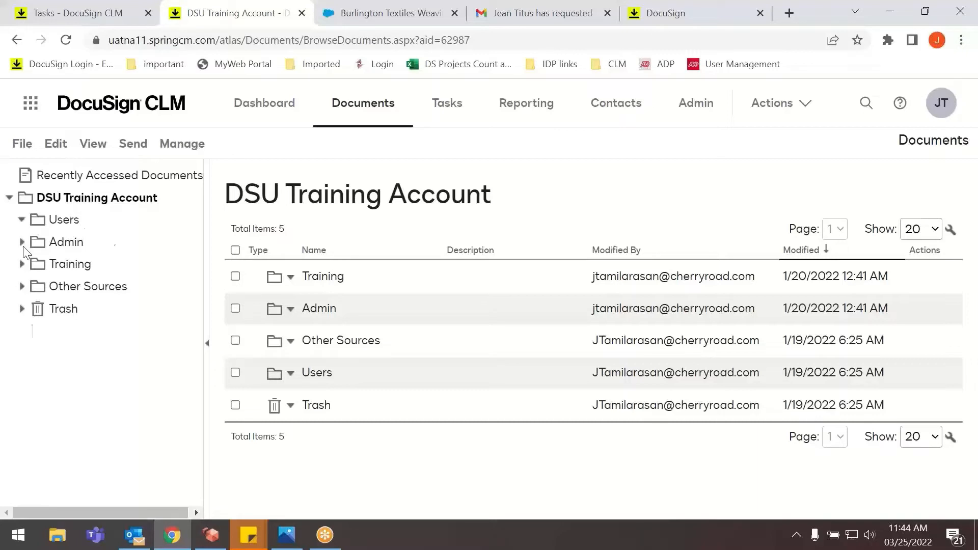
click(22, 263)
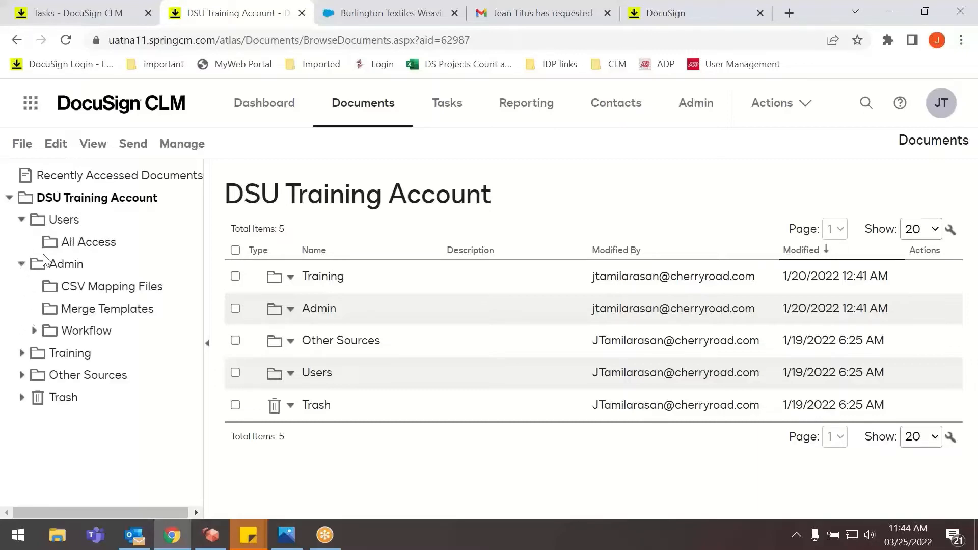
click(22, 352)
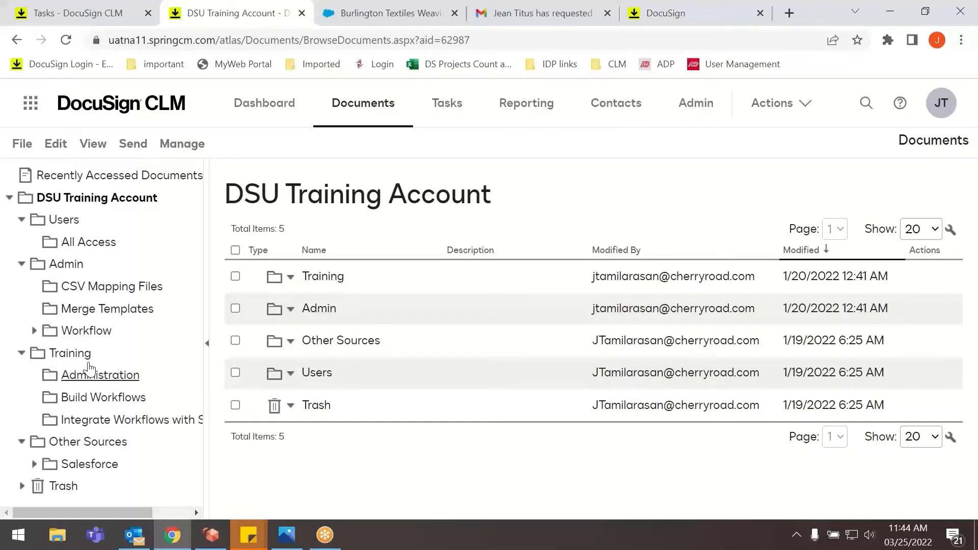
click(34, 464)
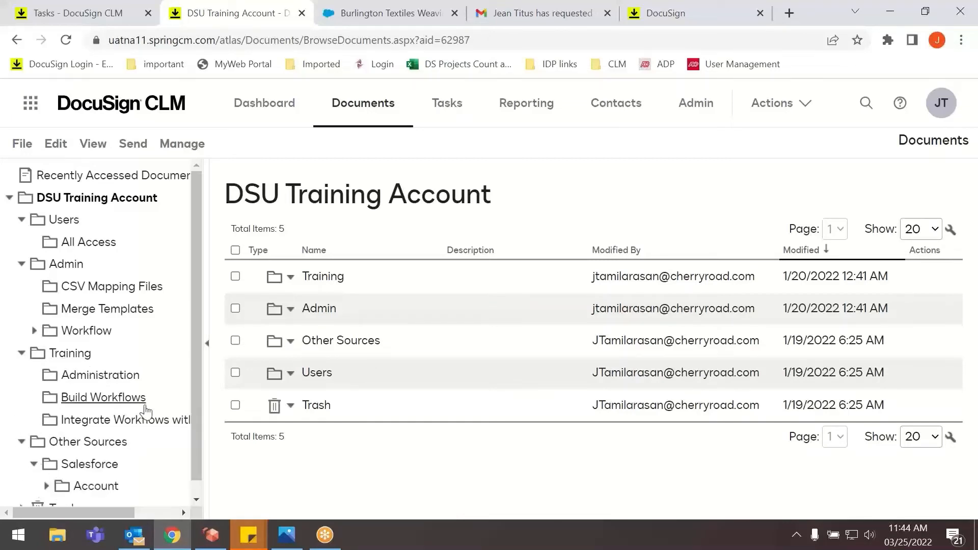
Open the Burlington Textiles Weaving Plant Generator folder inside the Burlington Textiles account's Opportunity folder.
scroll(127, 432, down, 1)
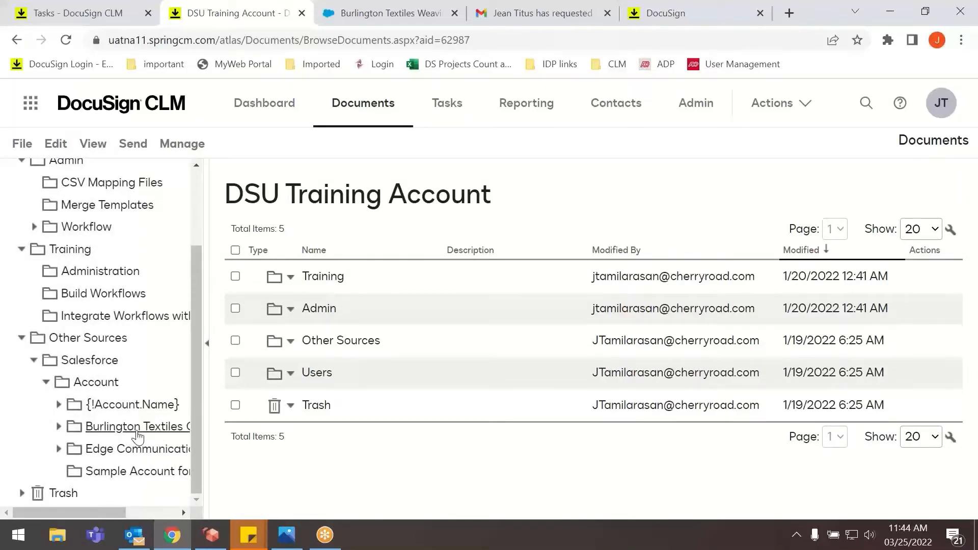
click(58, 427)
click(104, 451)
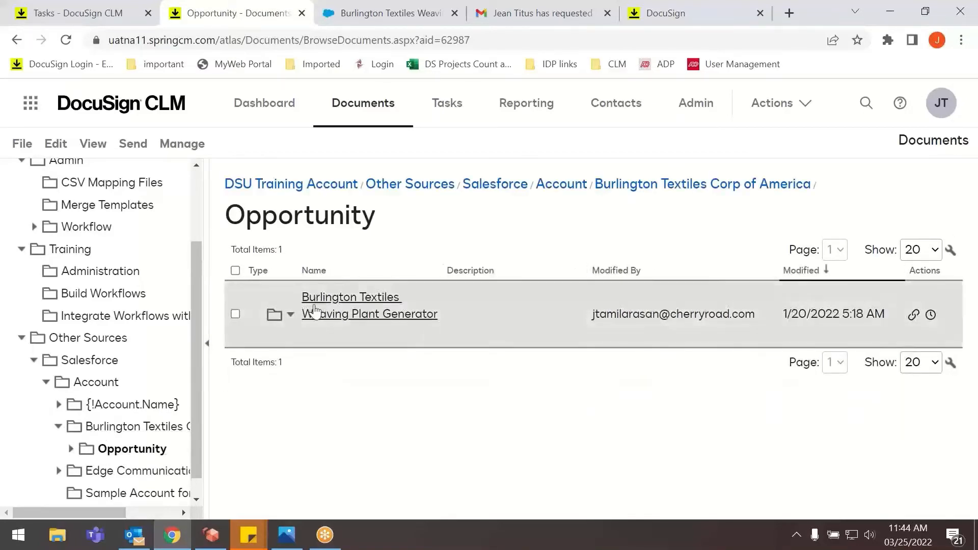
click(313, 310)
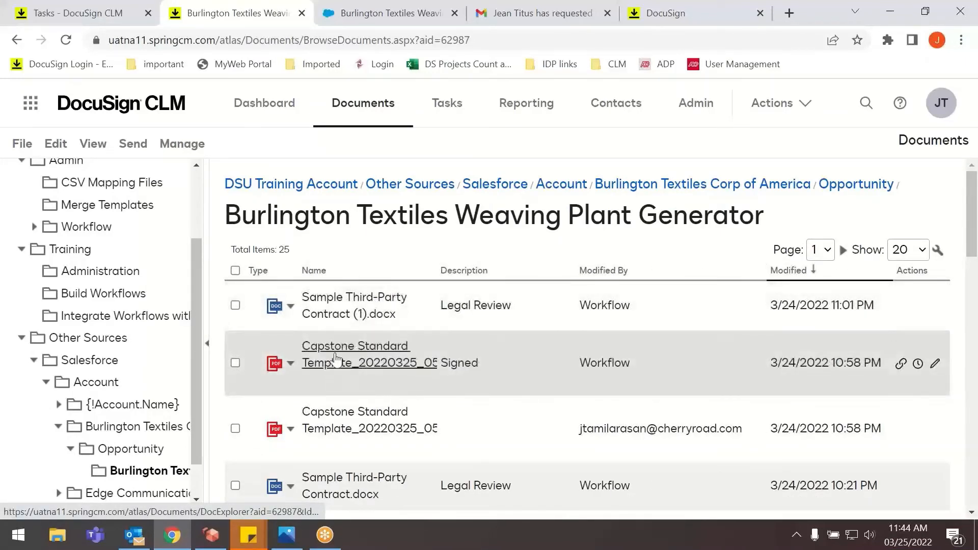
Open the signed Capstone Standard Template PDF and examine its pages, signature block and document information.
click(359, 367)
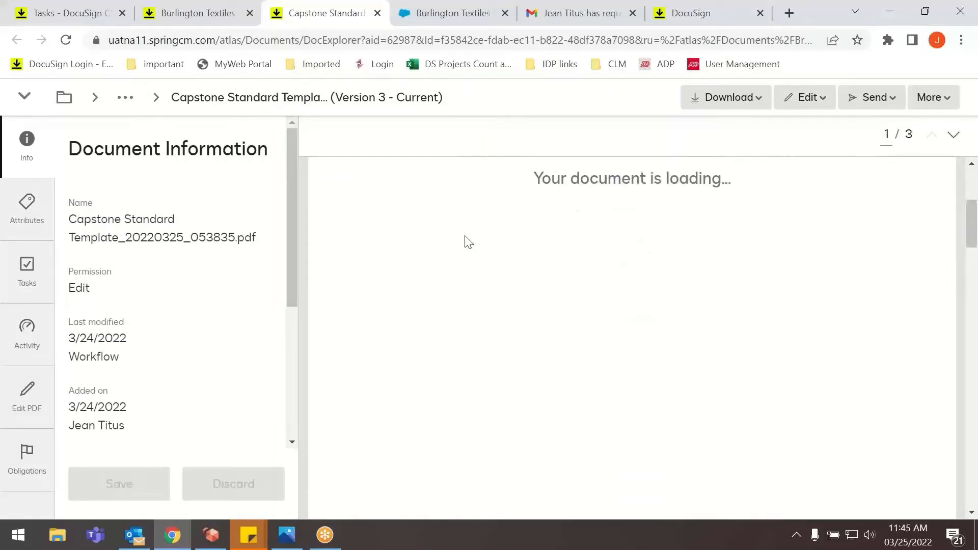
scroll(463, 241, down, 5)
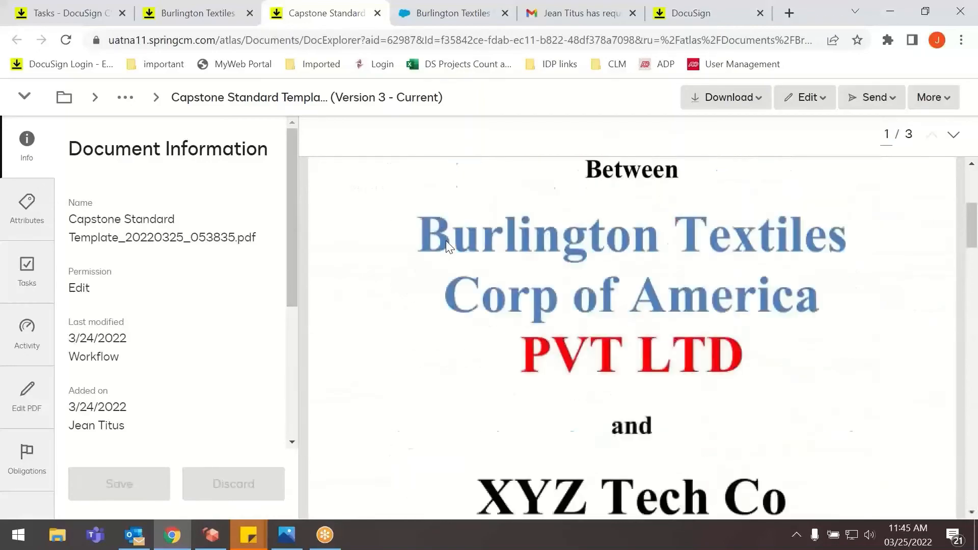
scroll(444, 241, down, 10)
scroll(453, 245, down, 10)
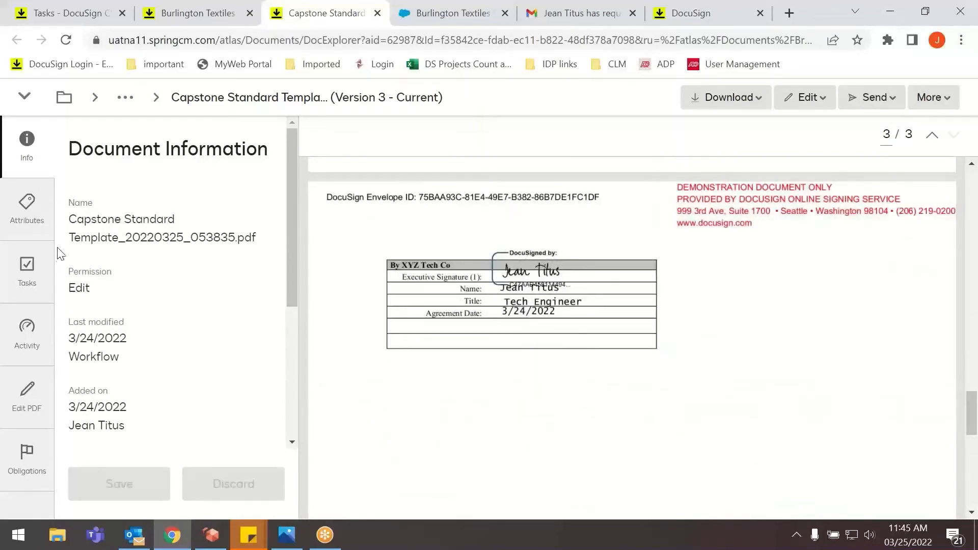
scroll(188, 288, down, 5)
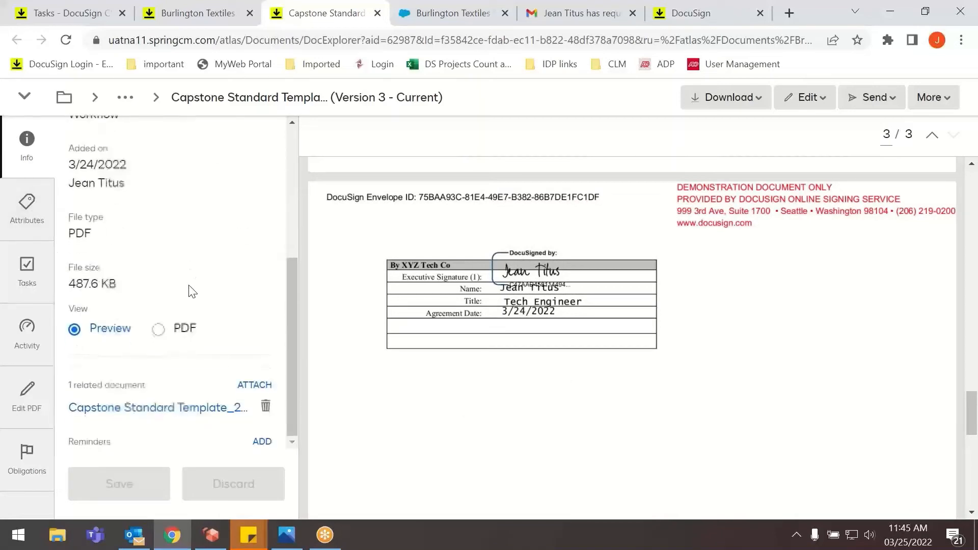
Examine the signed PDF's contract attributes, including the Signed Date, and its pending task, and close the document.
click(27, 209)
scroll(127, 288, down, 5)
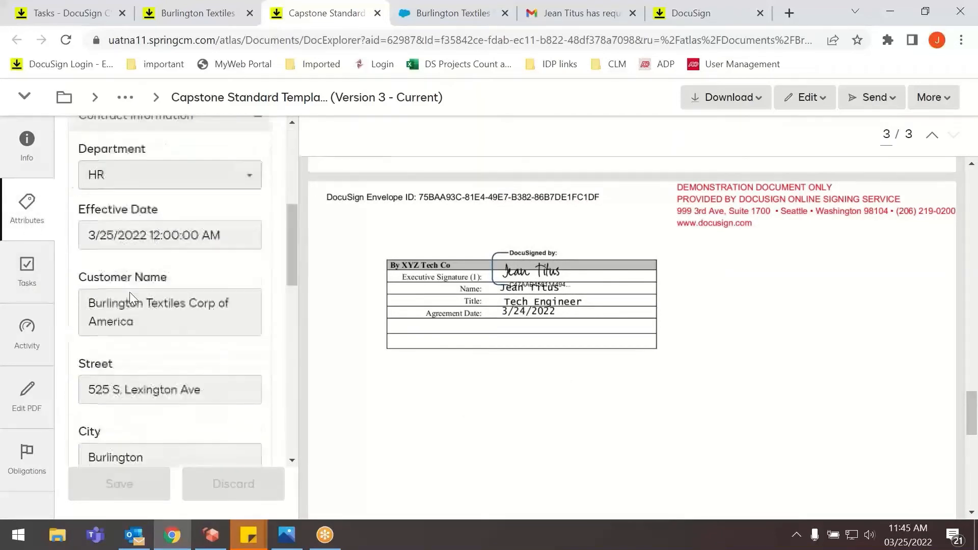
scroll(131, 290, down, 5)
scroll(125, 280, up, 7)
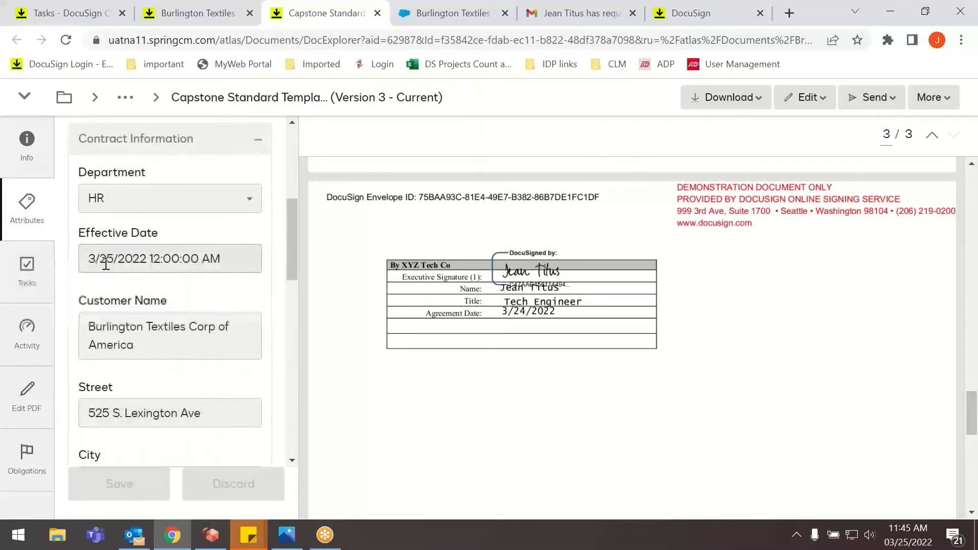
scroll(107, 263, up, 5)
scroll(137, 342, down, 7)
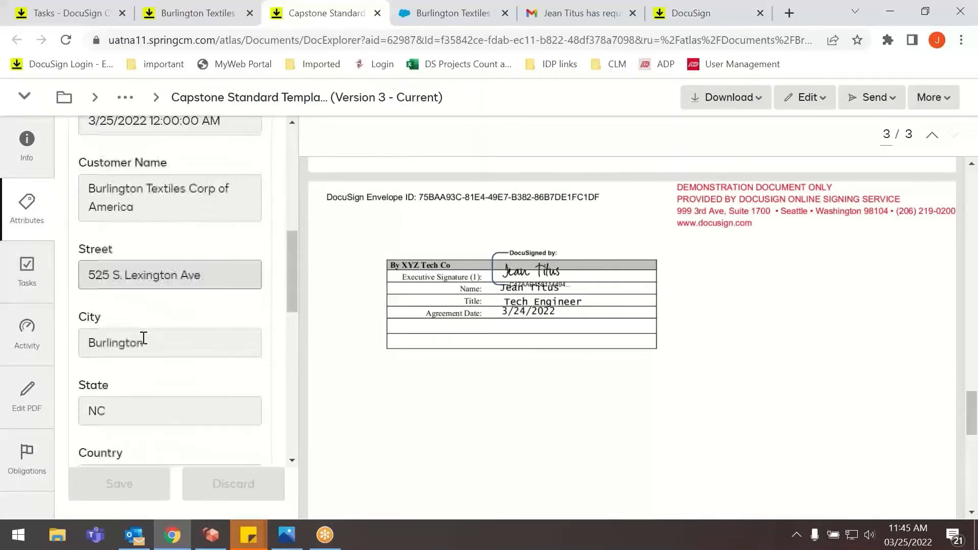
scroll(147, 338, down, 5)
drag(151, 419, 63, 410)
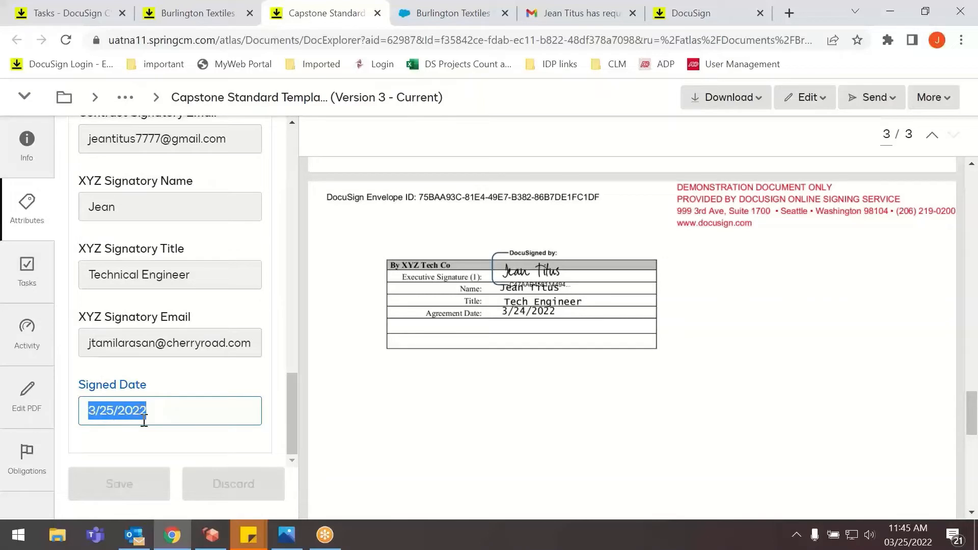
click(172, 419)
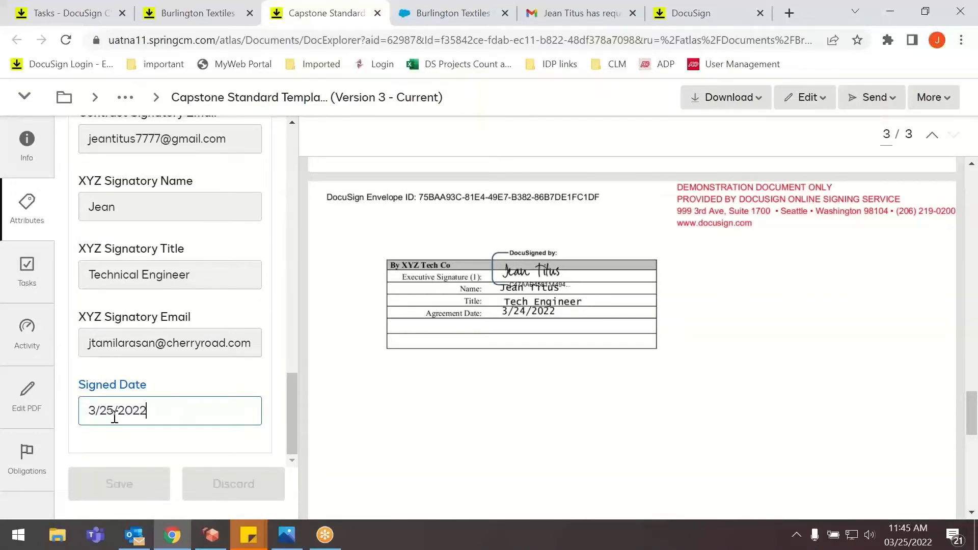
scroll(134, 397, up, 3)
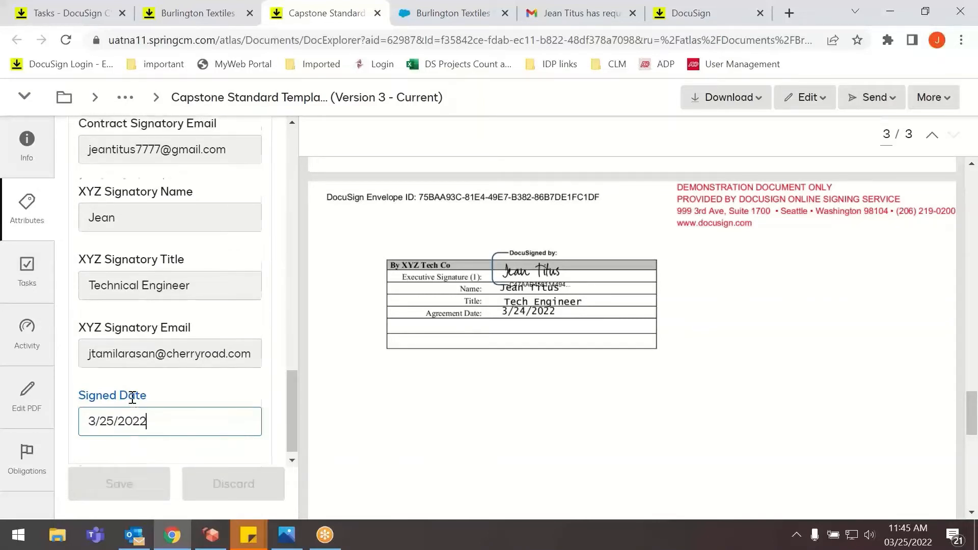
click(28, 271)
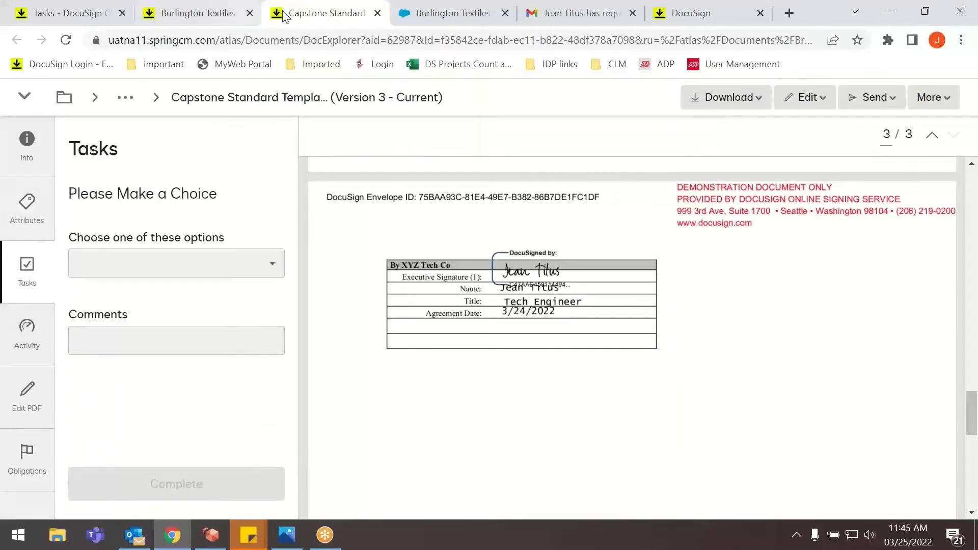
click(378, 13)
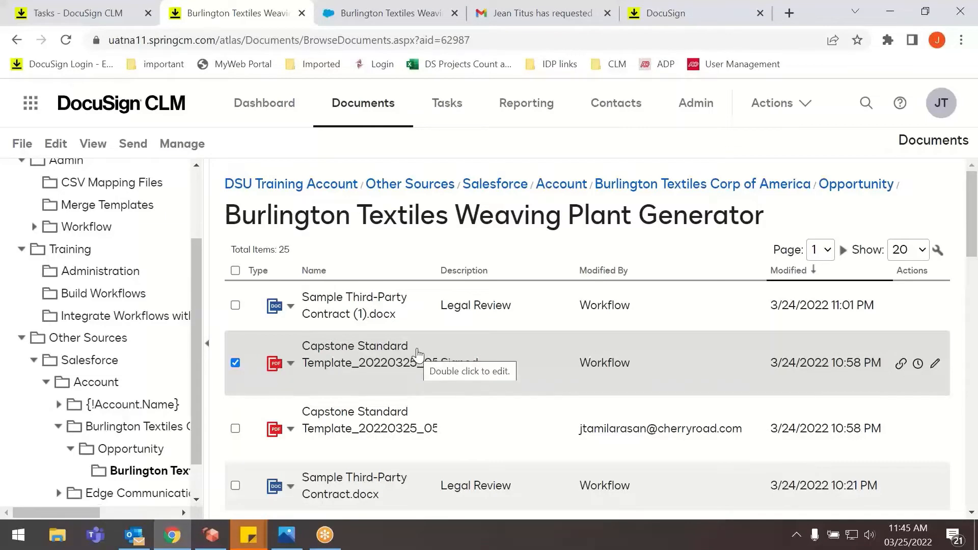
Open Sample Third-Party Contract (1).docx, examine its document information, attributes and tasks, and close it.
click(331, 308)
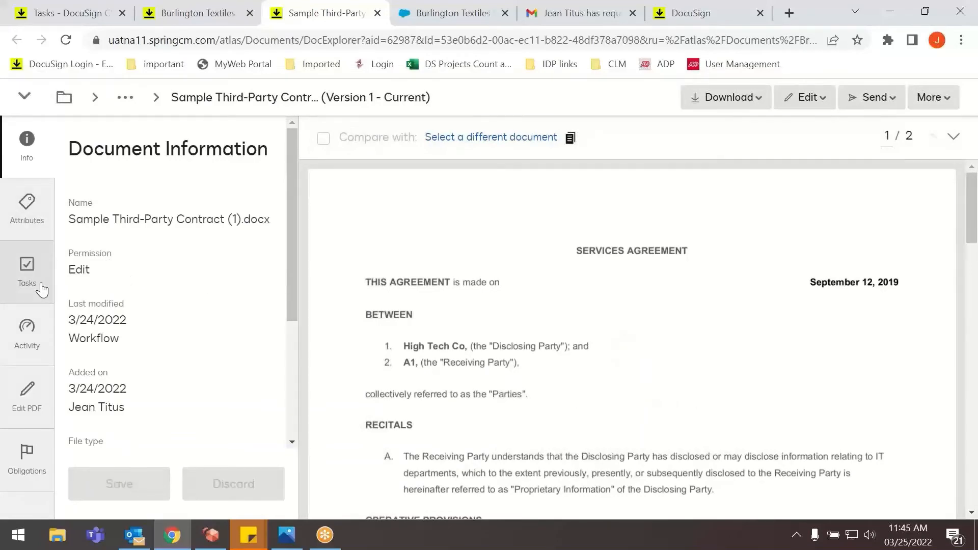
click(29, 270)
click(28, 217)
click(27, 145)
scroll(114, 286, down, 5)
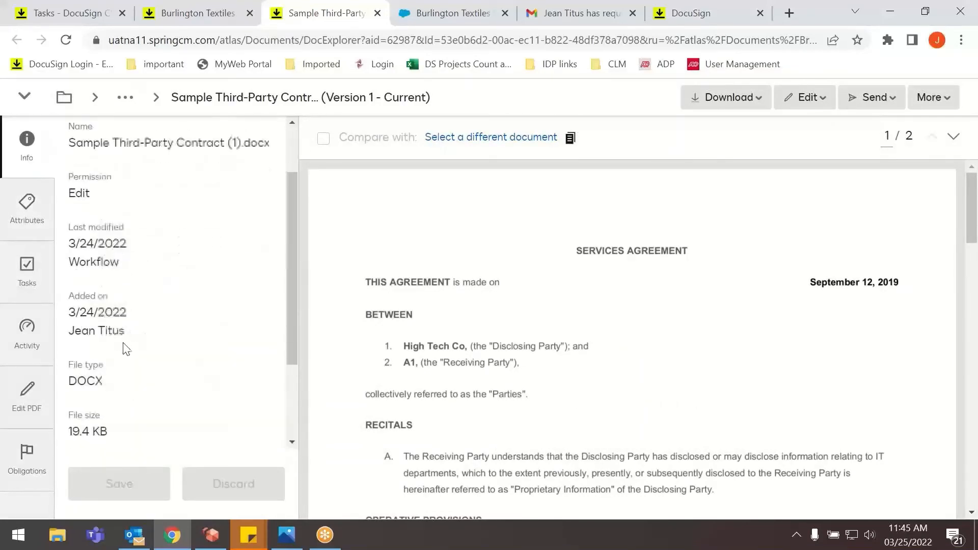
click(27, 209)
scroll(127, 326, down, 6)
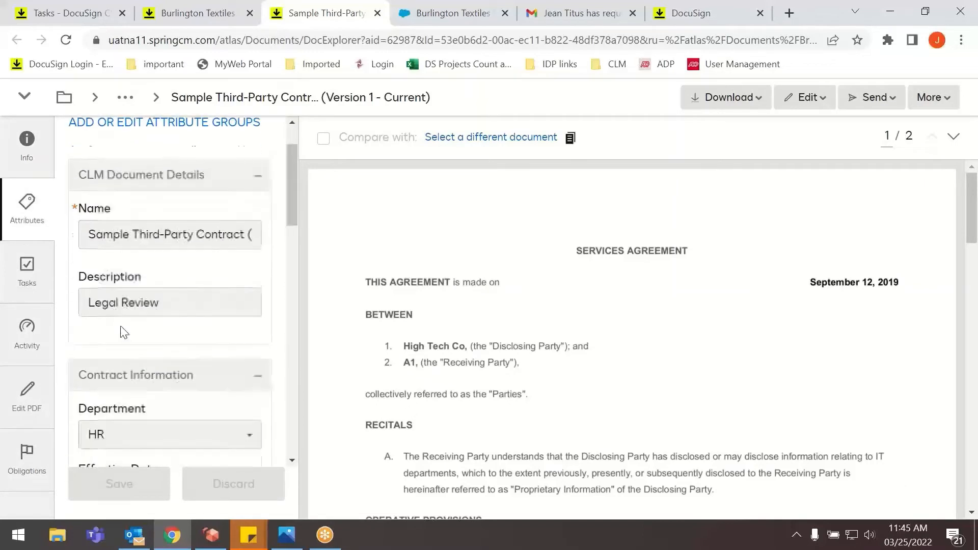
scroll(131, 319, down, 10)
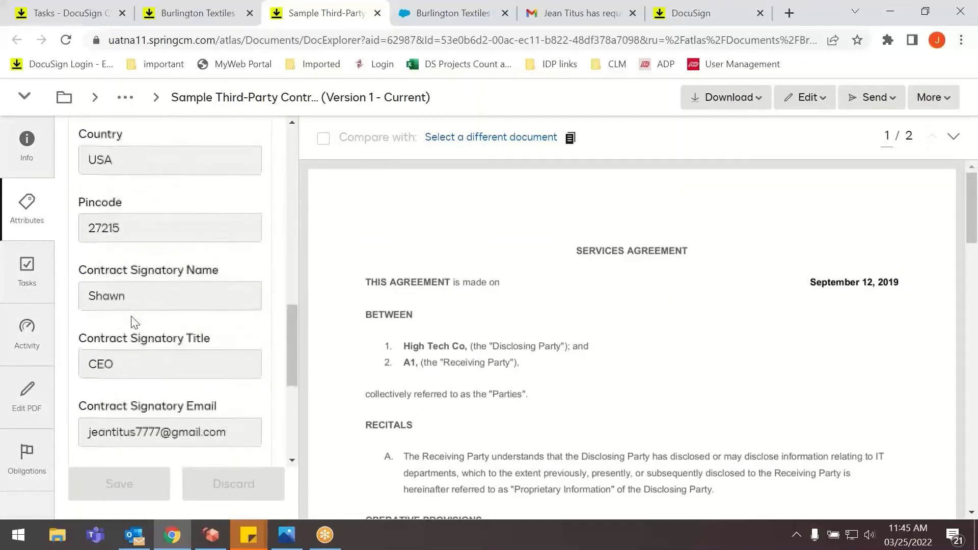
click(19, 268)
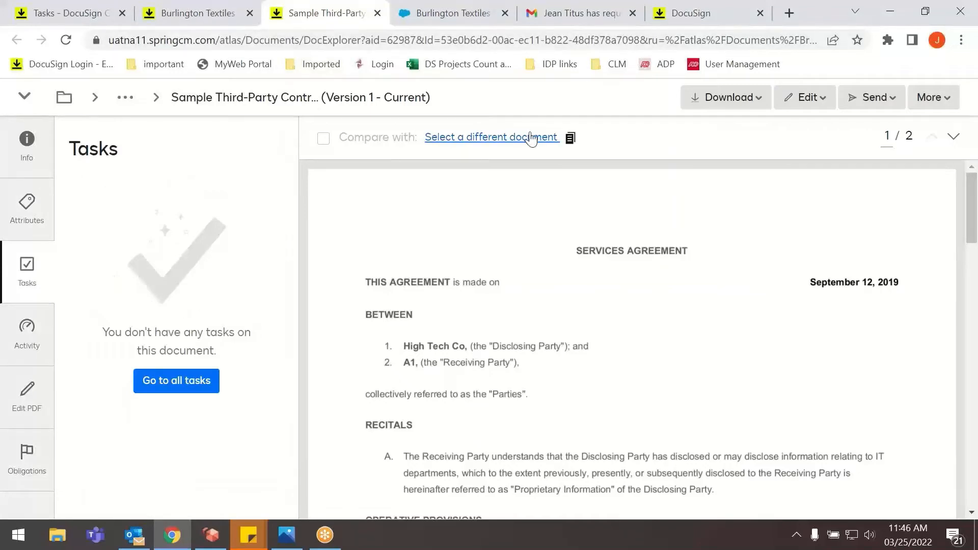
click(377, 13)
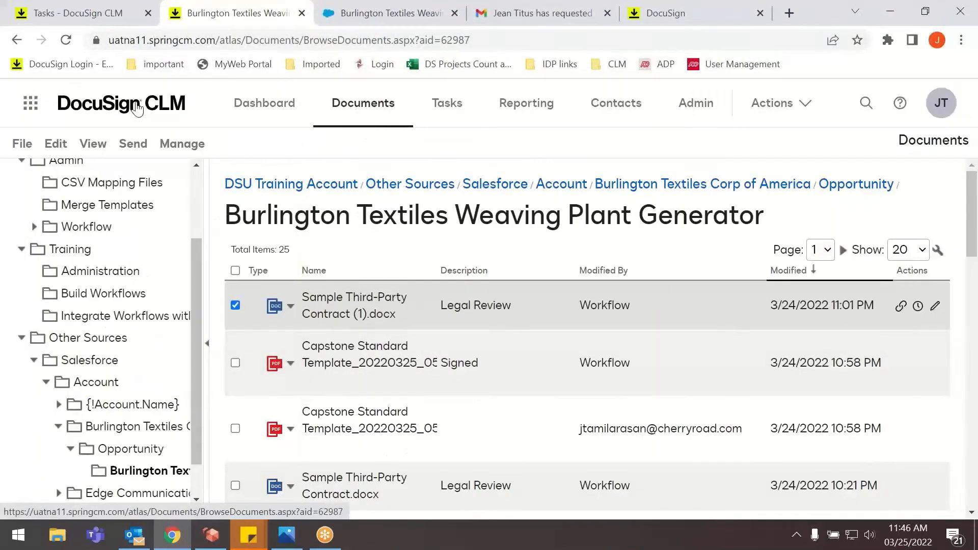
Go to the Tasks area.
click(448, 104)
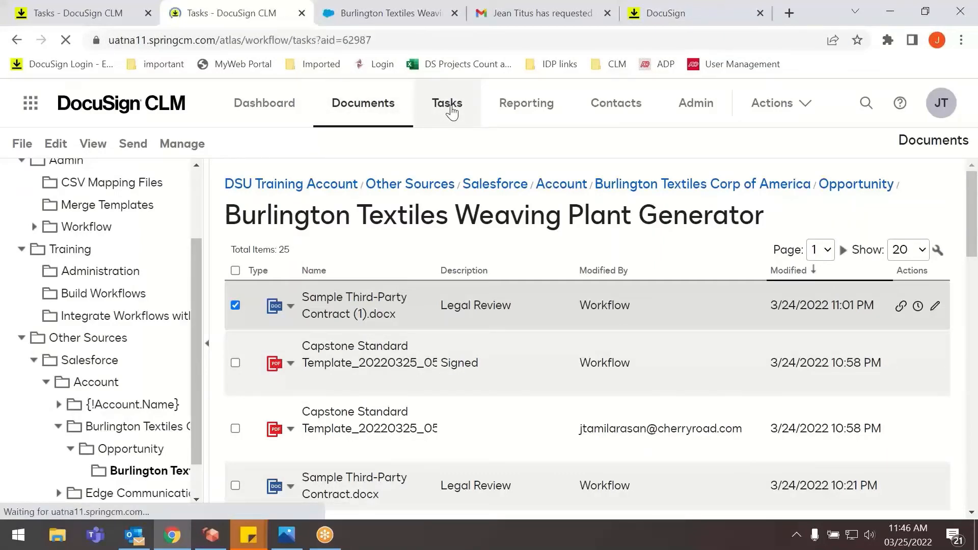
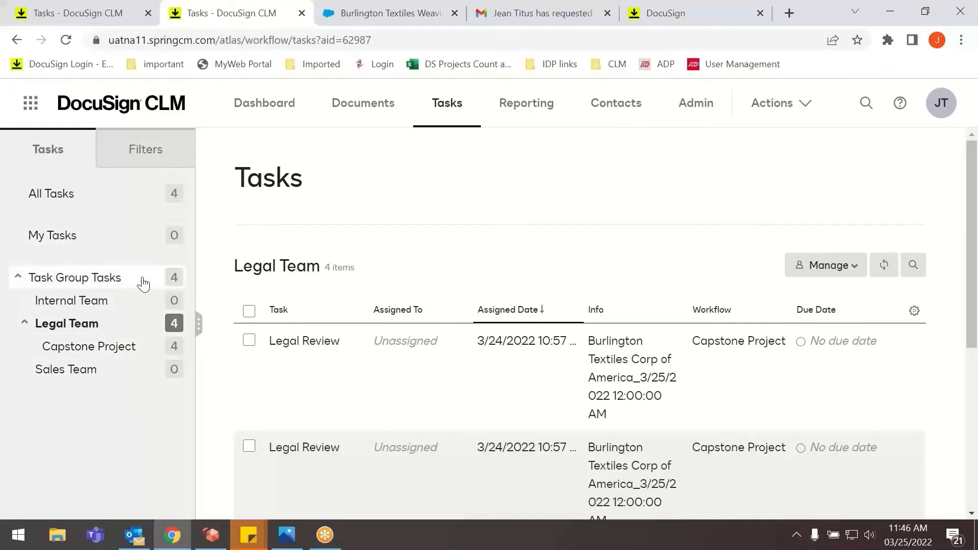
Go from the Tasks area to the Reporting area to show the list of all reports.
click(801, 281)
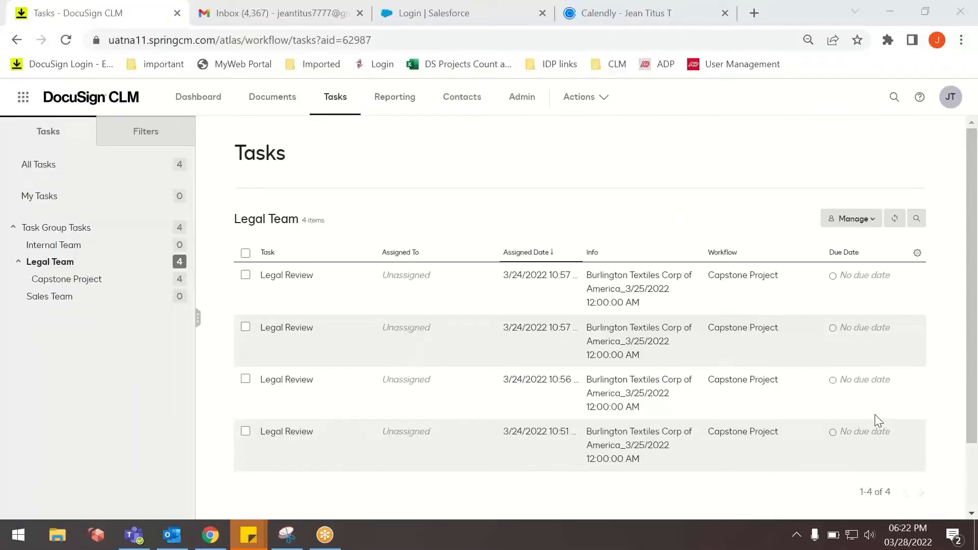
click(408, 102)
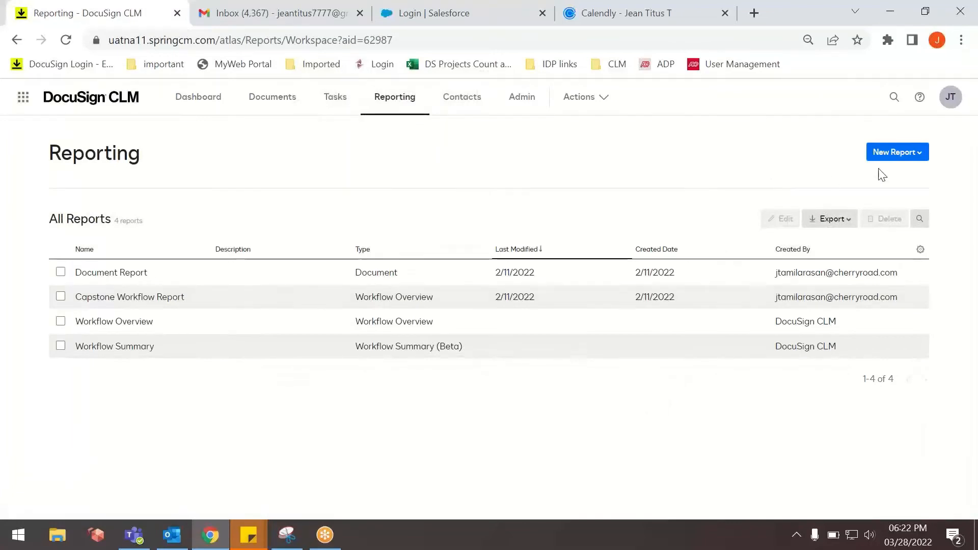
click(976, 166)
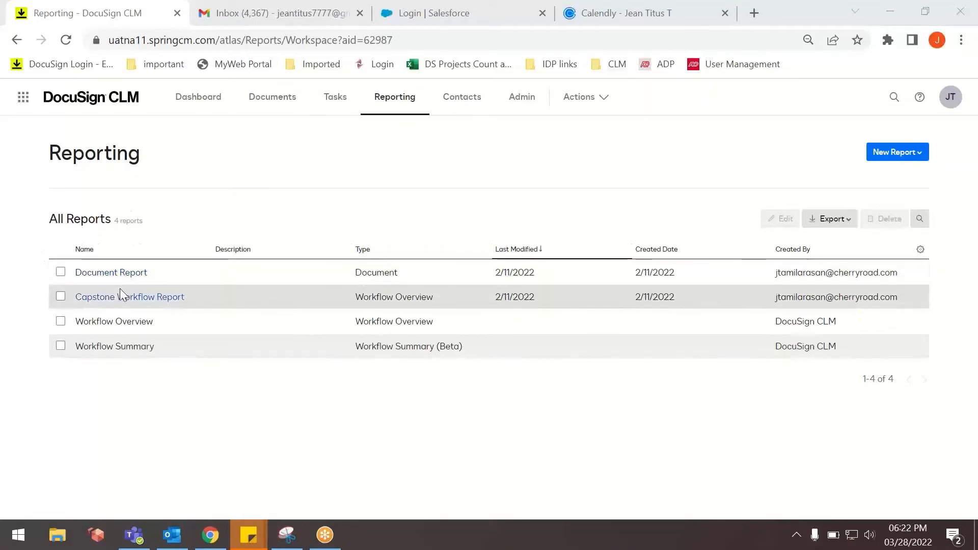
Examine the available new report types, including those under Other Reports, and the column options of the report list.
click(897, 152)
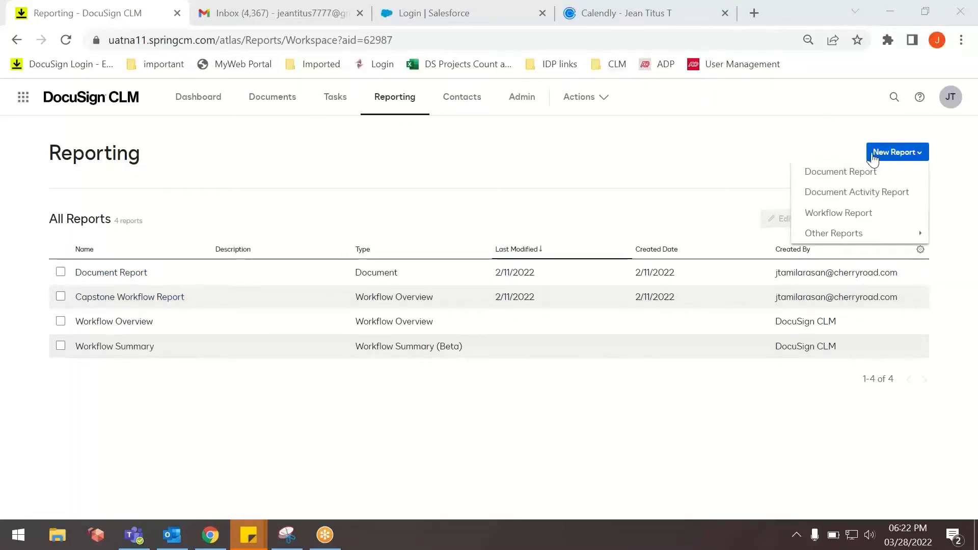
click(891, 155)
click(889, 155)
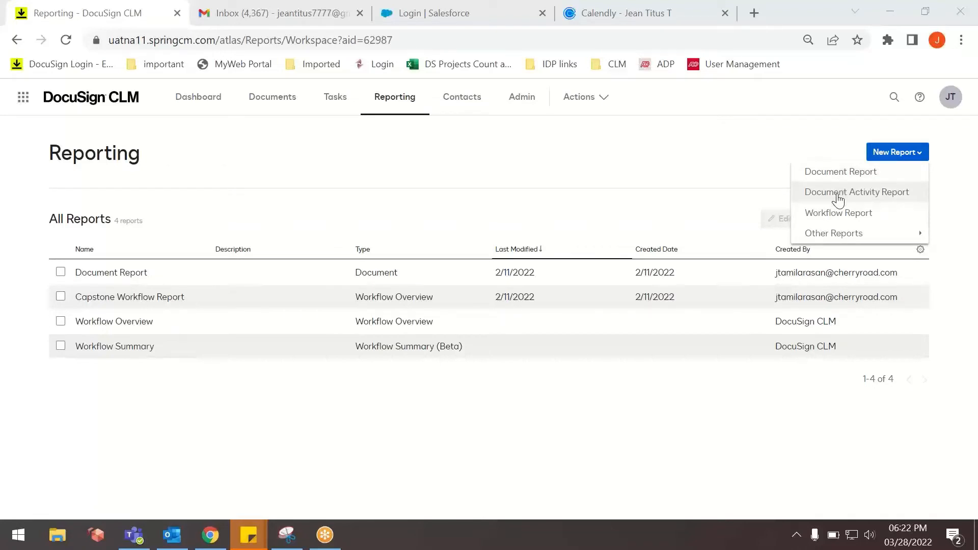
mouse_move(832, 231)
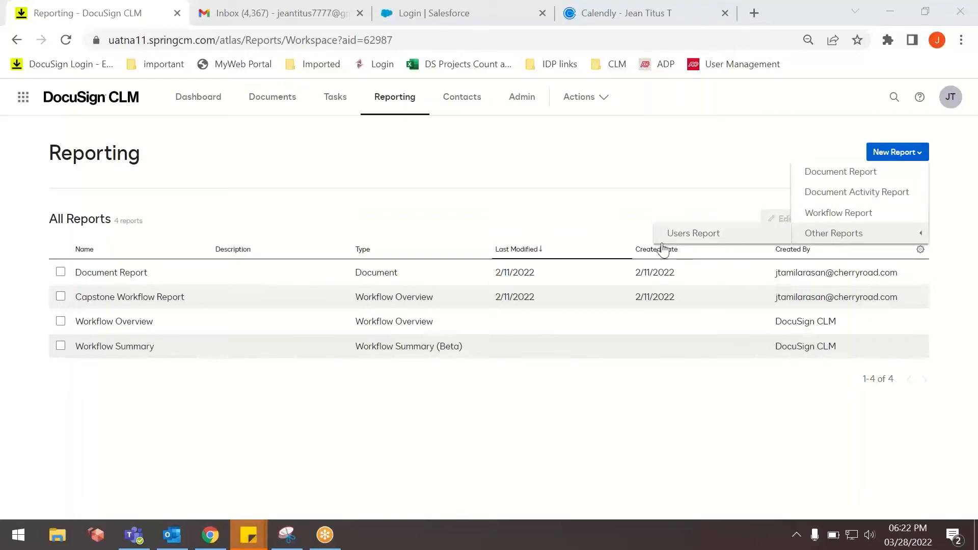
click(677, 237)
click(889, 152)
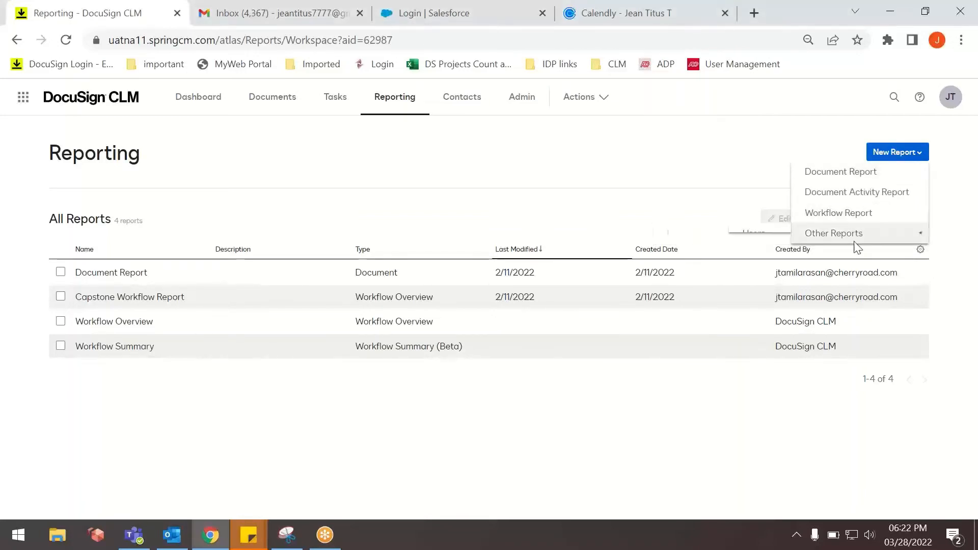
click(888, 156)
click(887, 157)
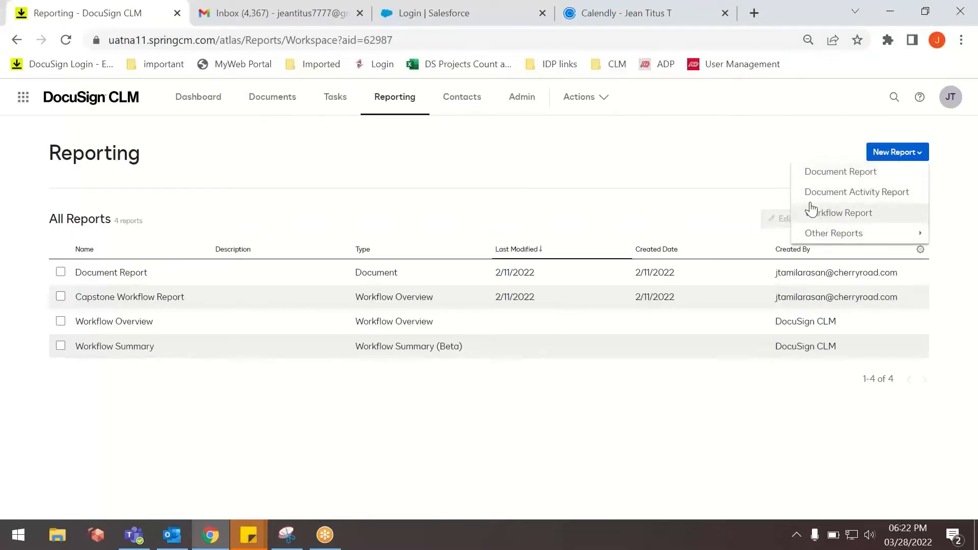
click(449, 182)
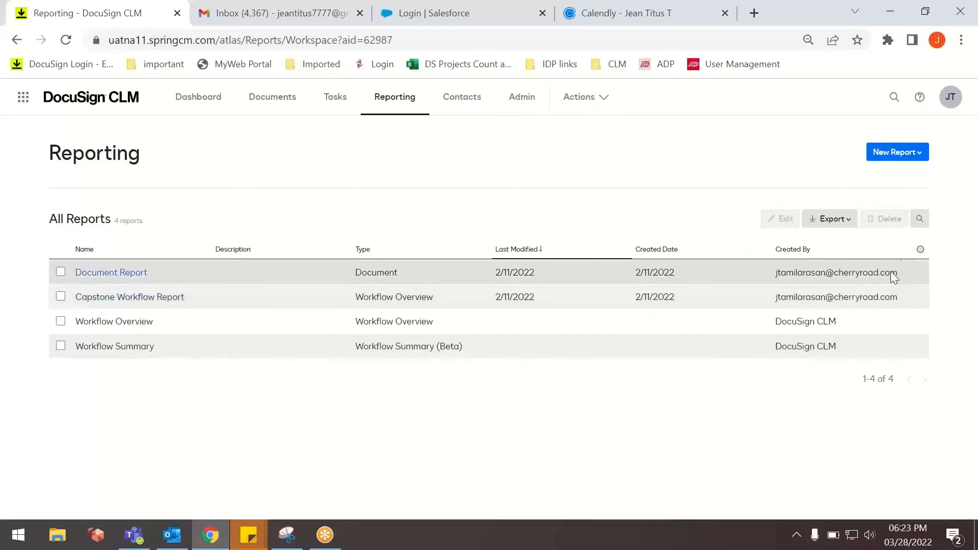
click(920, 249)
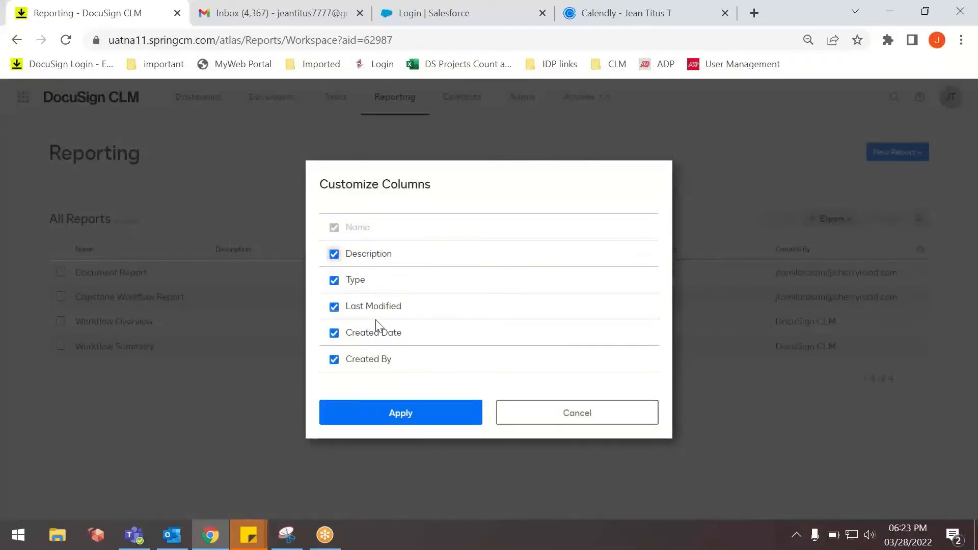
click(398, 418)
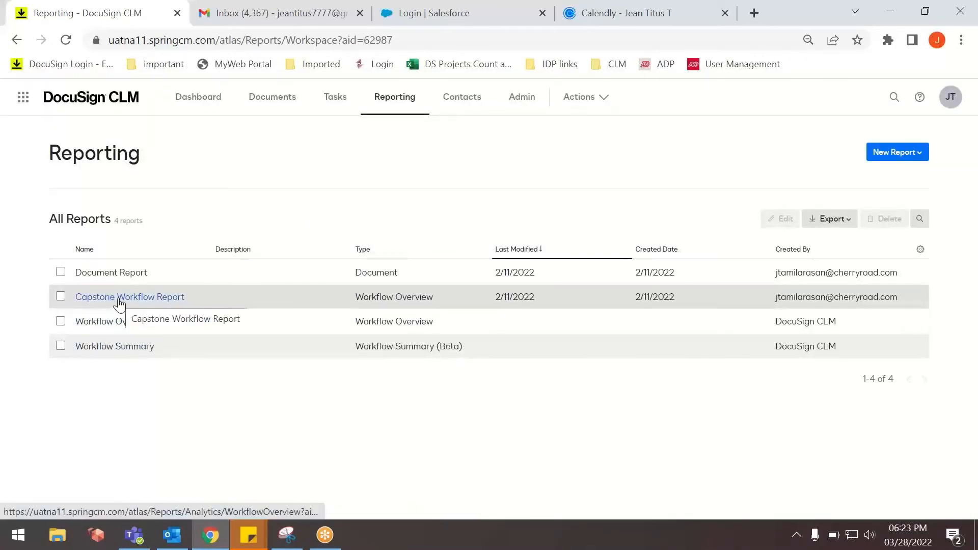
Open the Capstone Workflow Report and review its report details, including the configured filters.
click(119, 298)
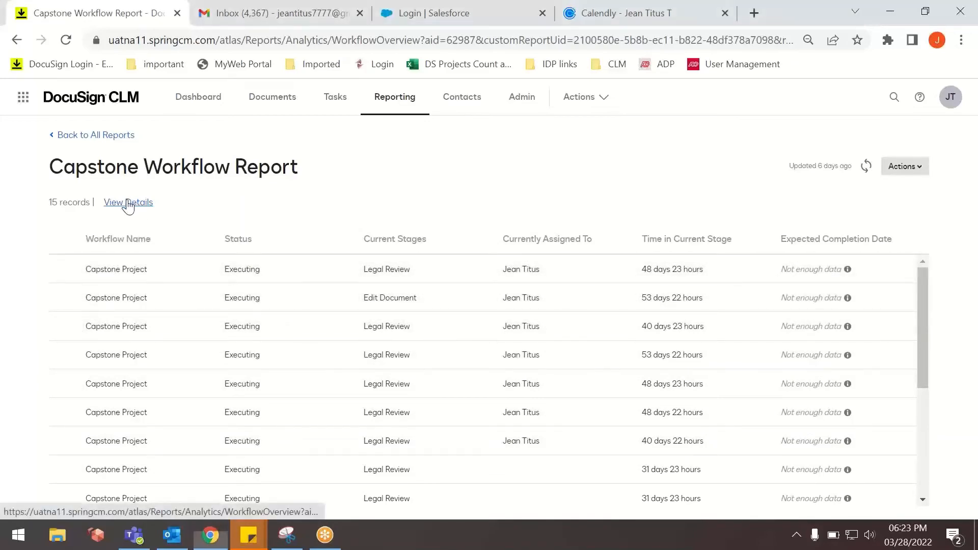
click(127, 203)
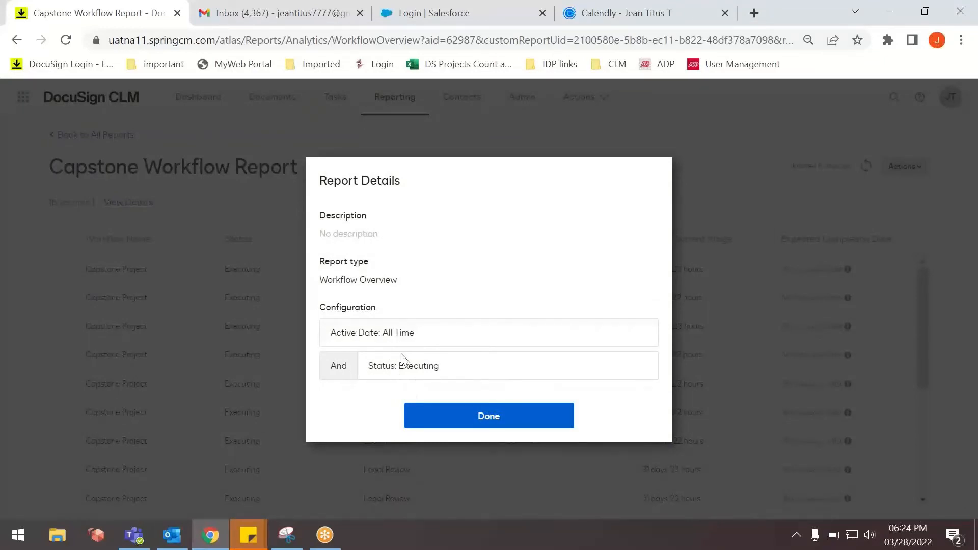
click(489, 417)
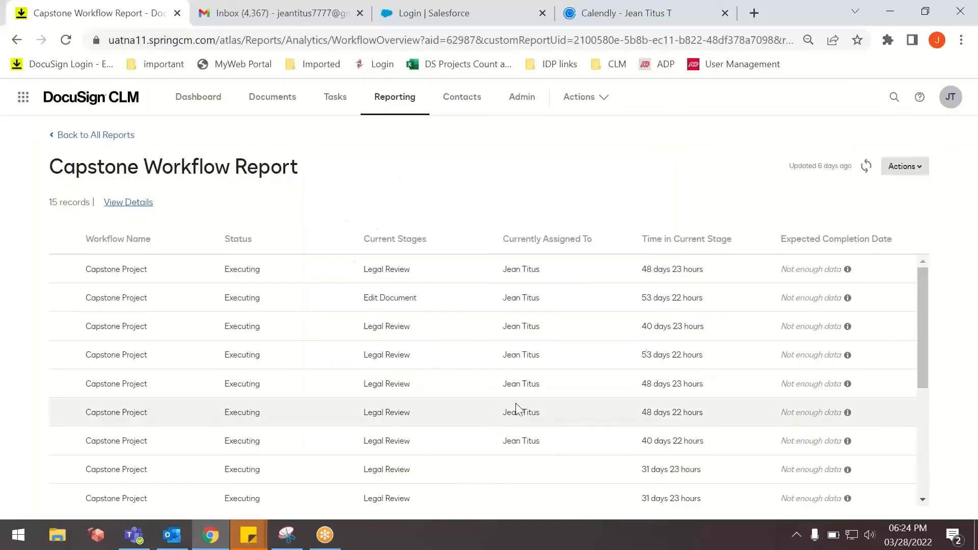
Review the report's available actions, including the export formats, and open the Capstone Workflow Report for editing.
click(901, 167)
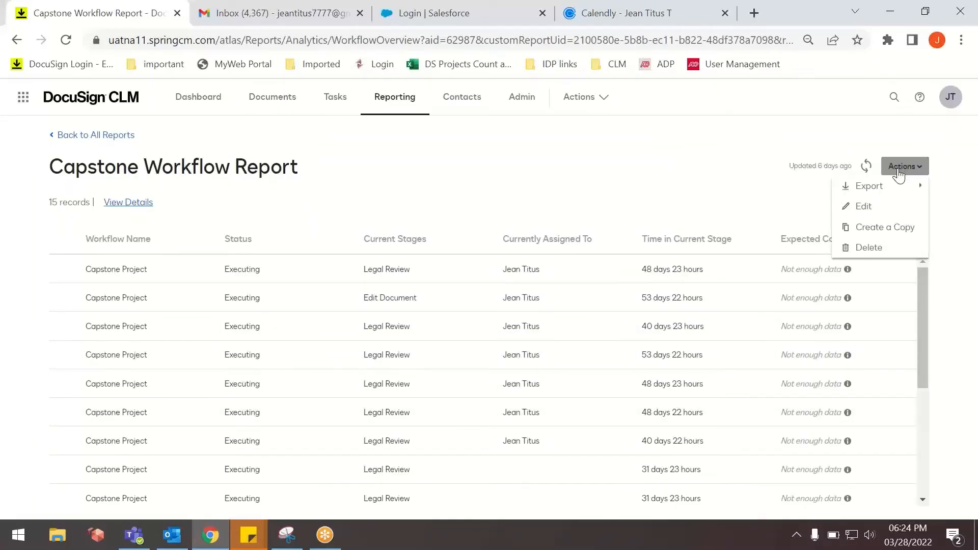
mouse_move(895, 182)
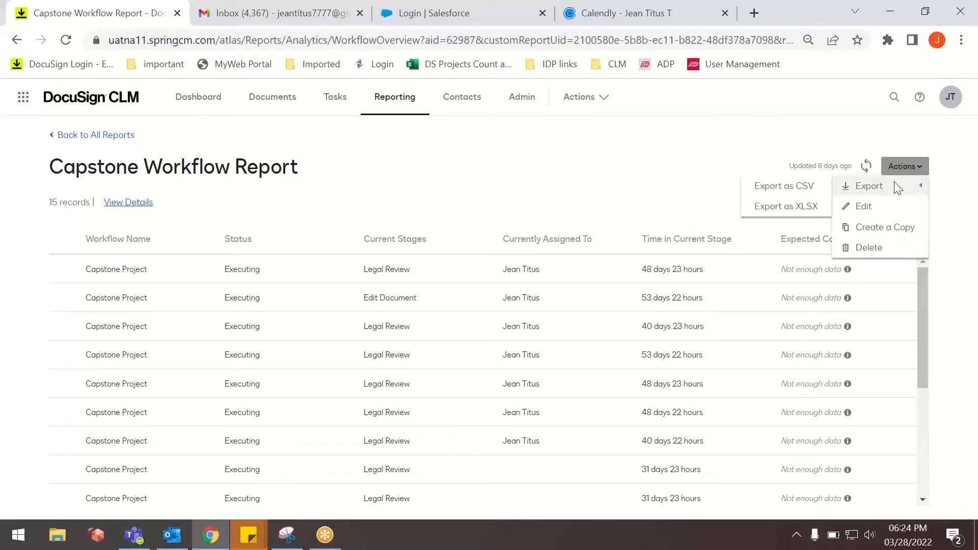
click(902, 167)
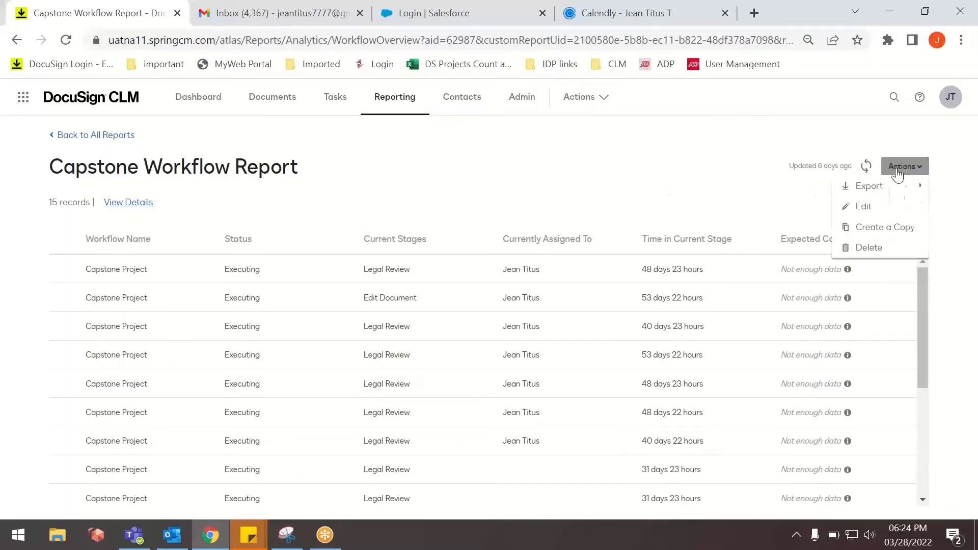
mouse_move(838, 187)
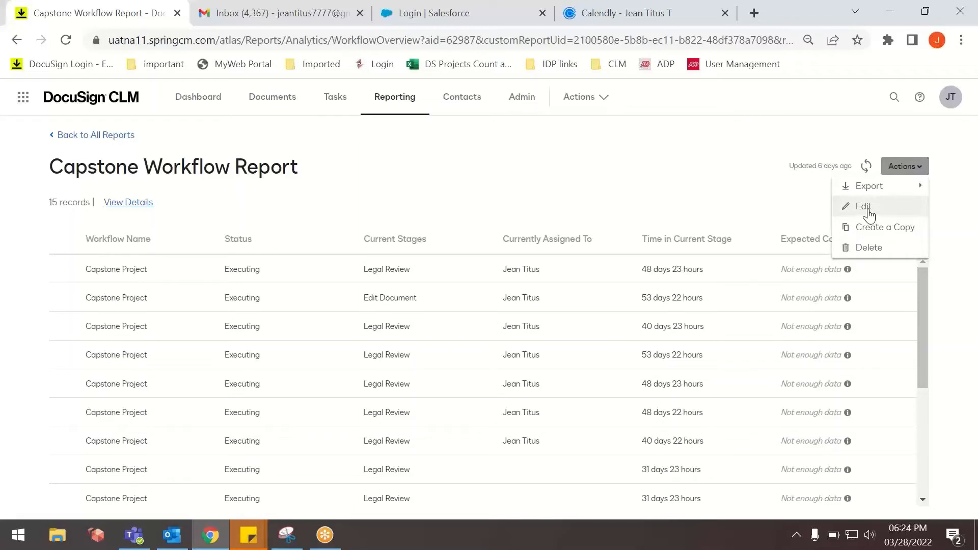
click(868, 213)
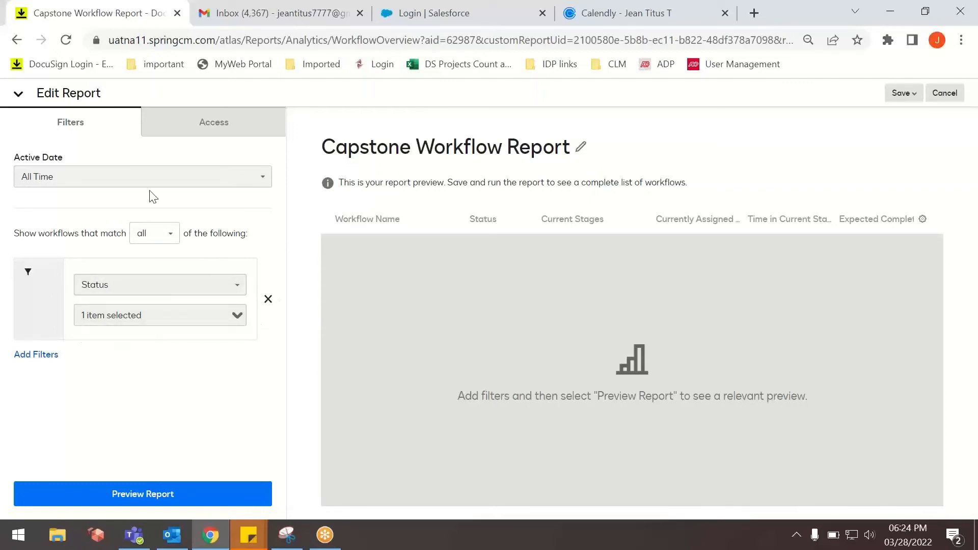
Examine the report's access settings, Active Date choices, workflow match condition and available filter types.
click(208, 130)
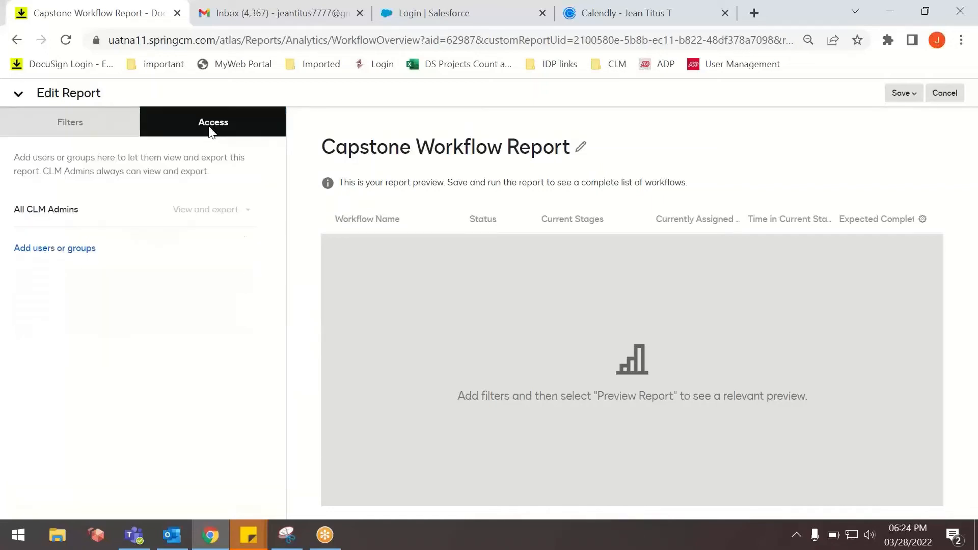
click(109, 129)
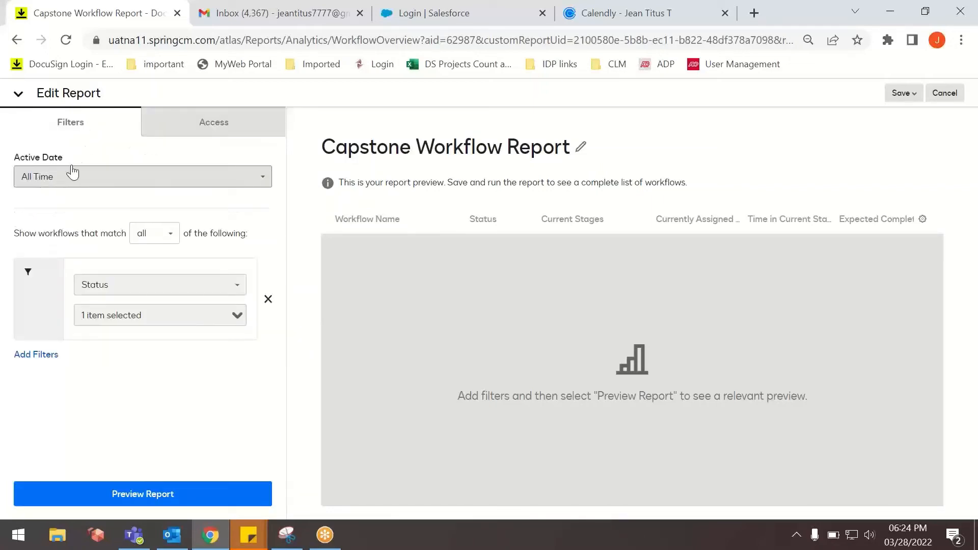
click(83, 182)
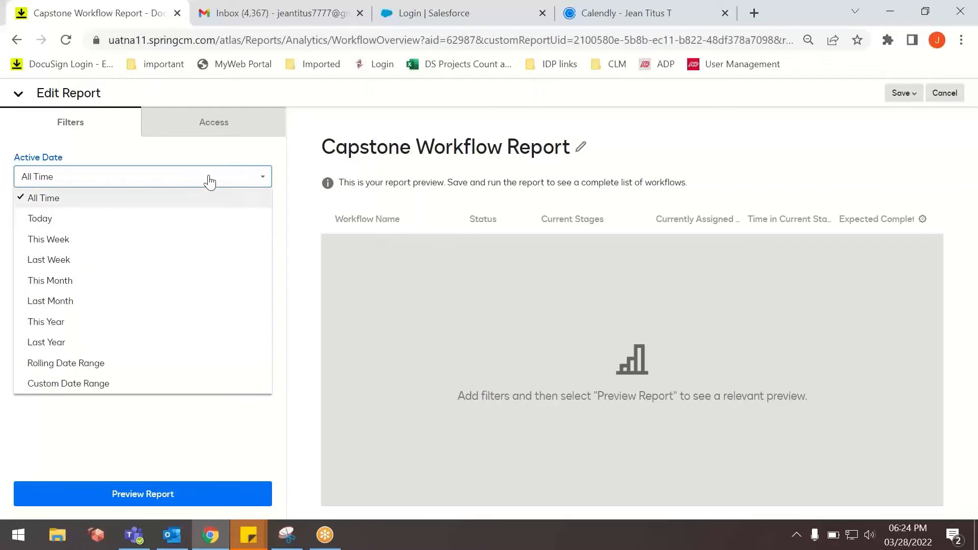
click(140, 183)
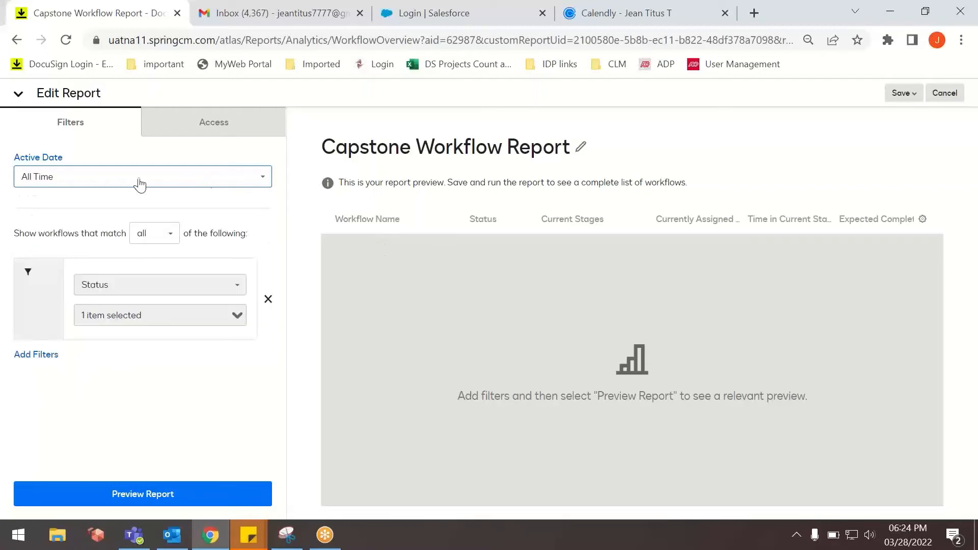
click(159, 246)
click(159, 241)
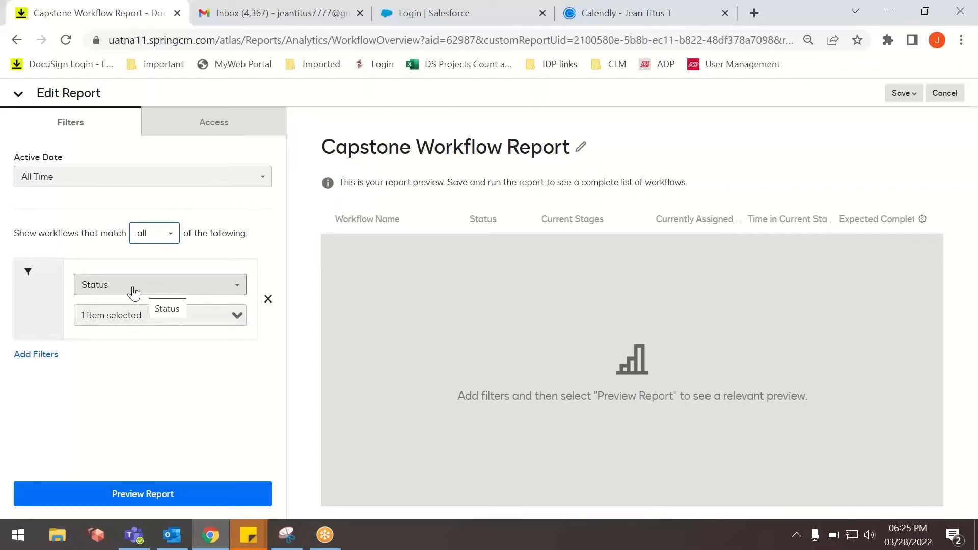
click(131, 289)
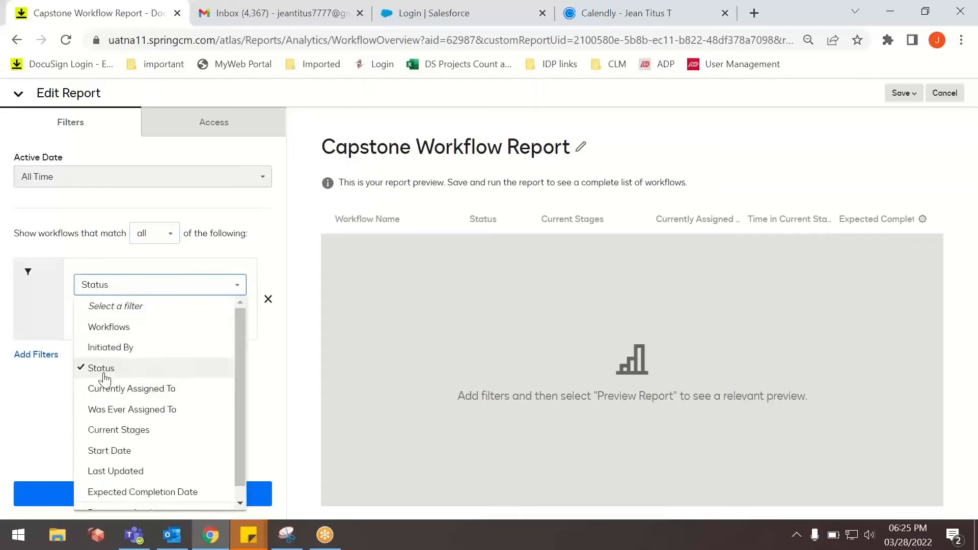
click(289, 338)
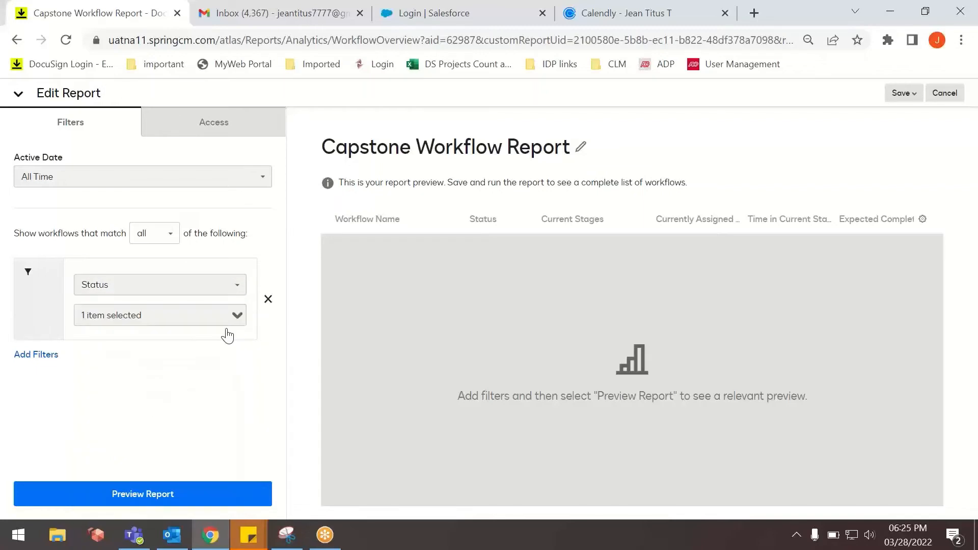
Add Completed to the statuses included in the Status filter and preview the report.
click(224, 318)
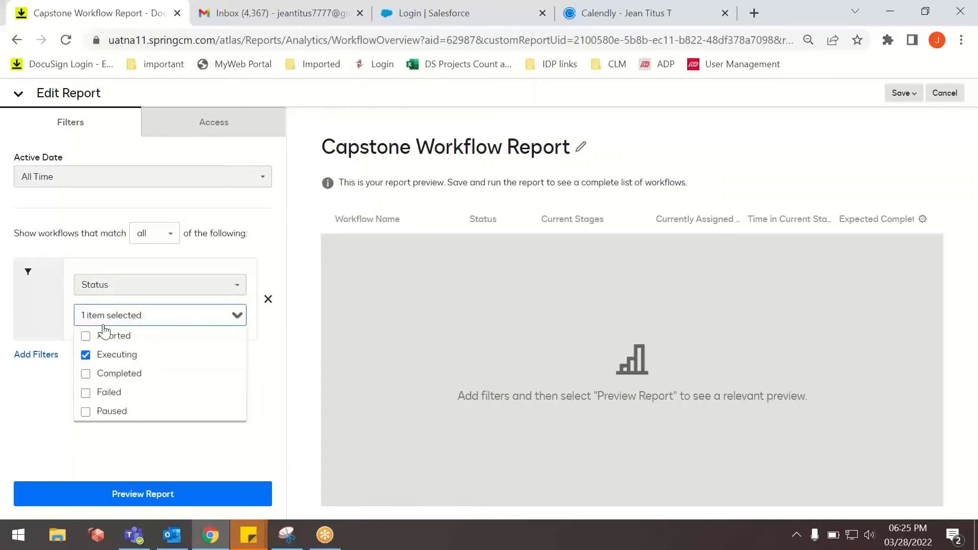
click(84, 374)
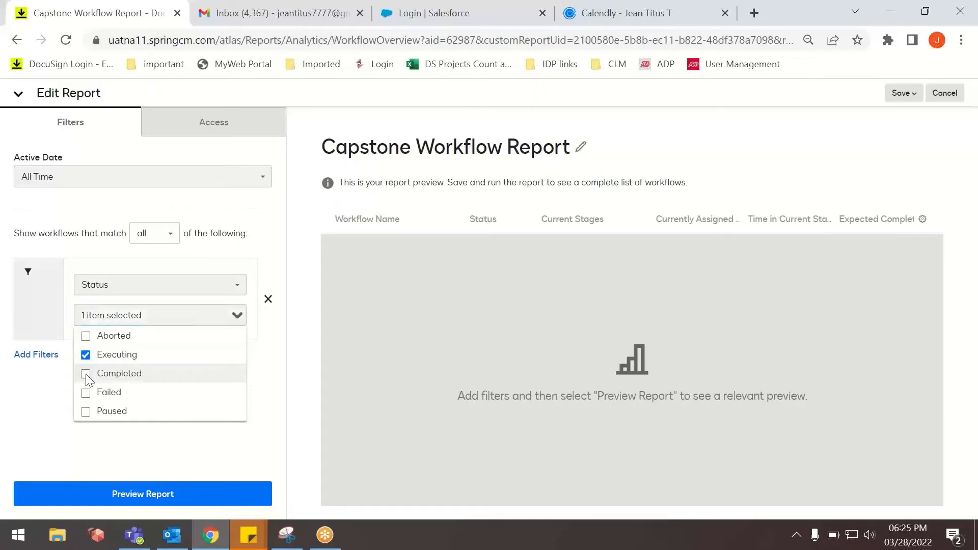
click(48, 433)
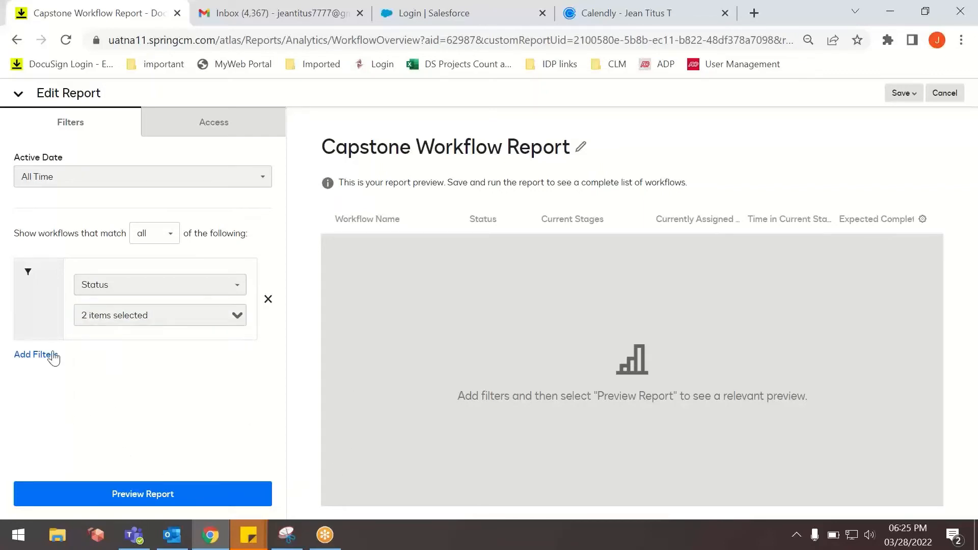
click(125, 492)
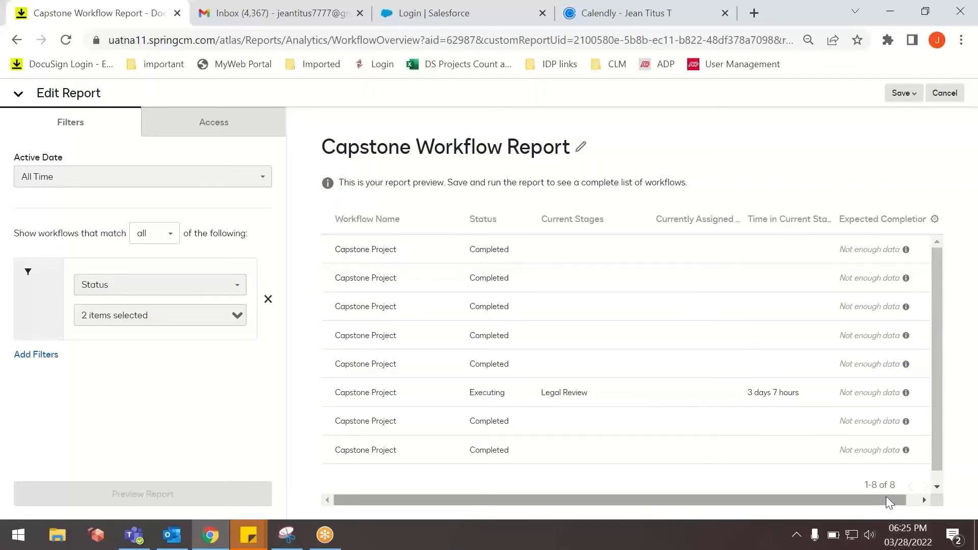
Review the column options for the report preview and apply them.
click(934, 220)
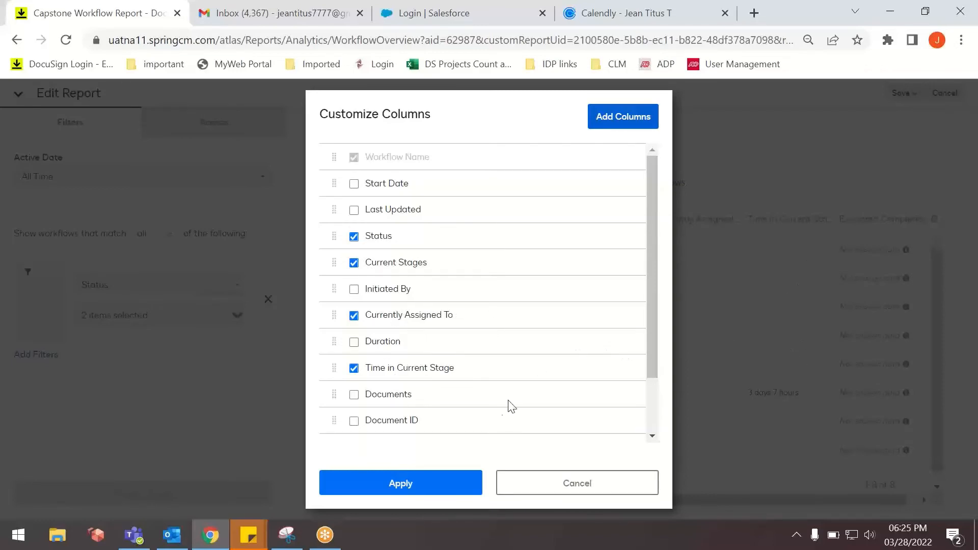
click(428, 490)
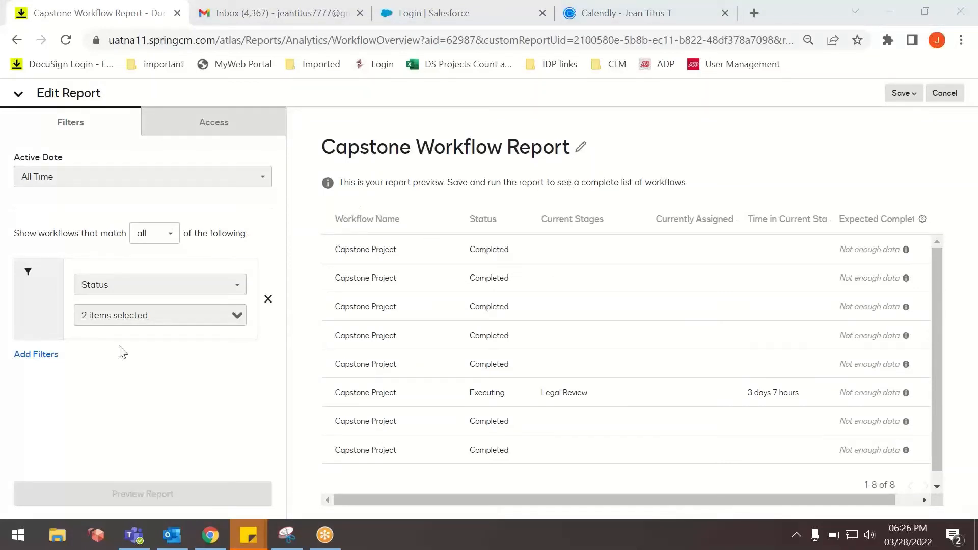
Add a second filter on Start Date to the Capstone Workflow Report and review its date range choices.
click(39, 356)
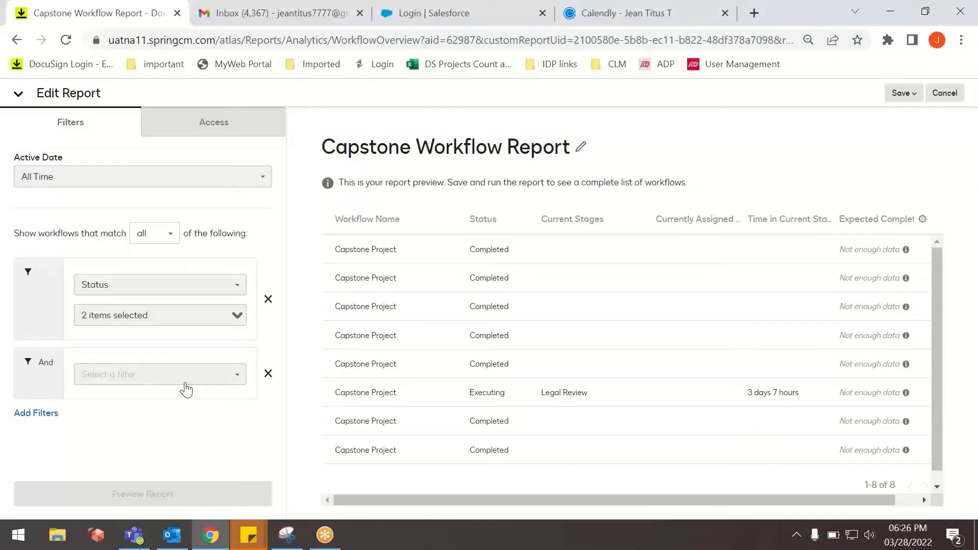
click(196, 379)
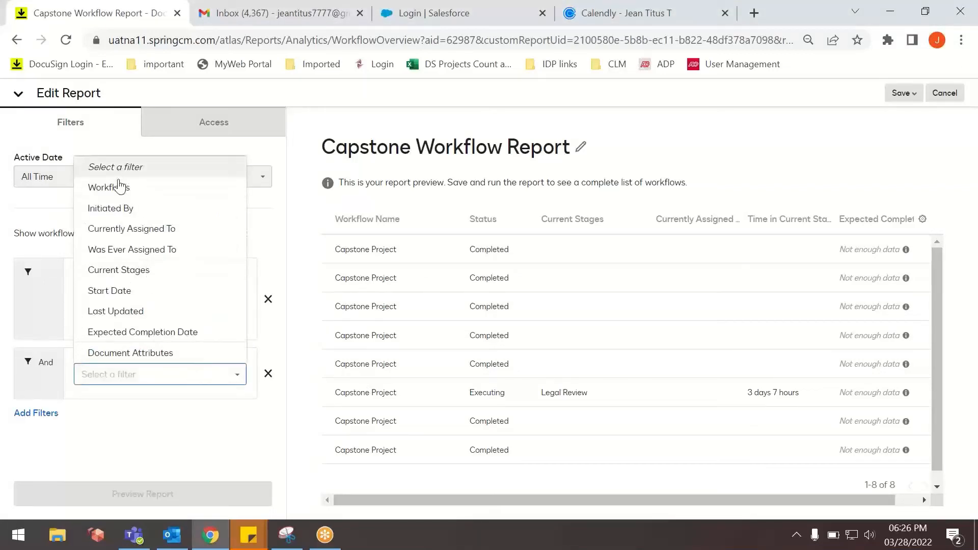
click(115, 292)
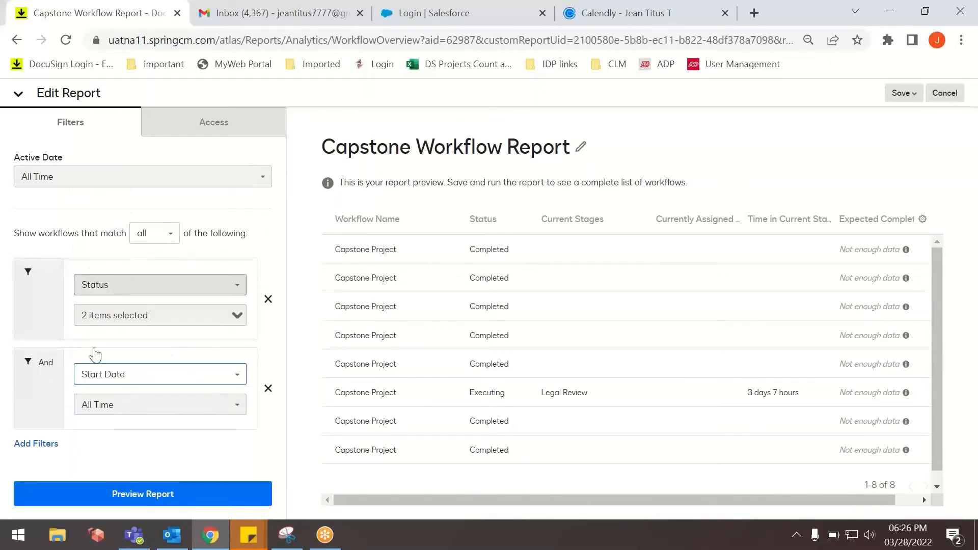
click(107, 407)
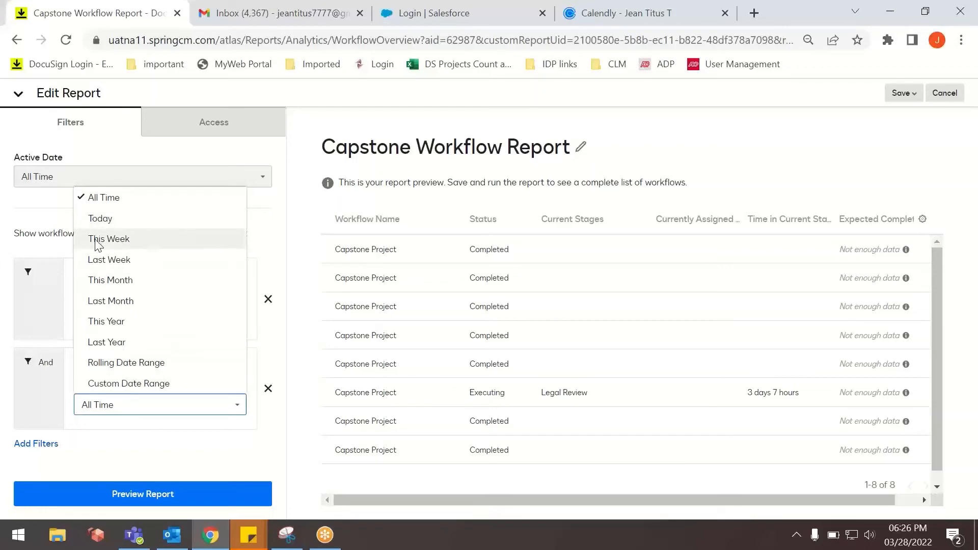
click(48, 389)
Switch the second filter to Current Stages and check its available match condition.
click(111, 377)
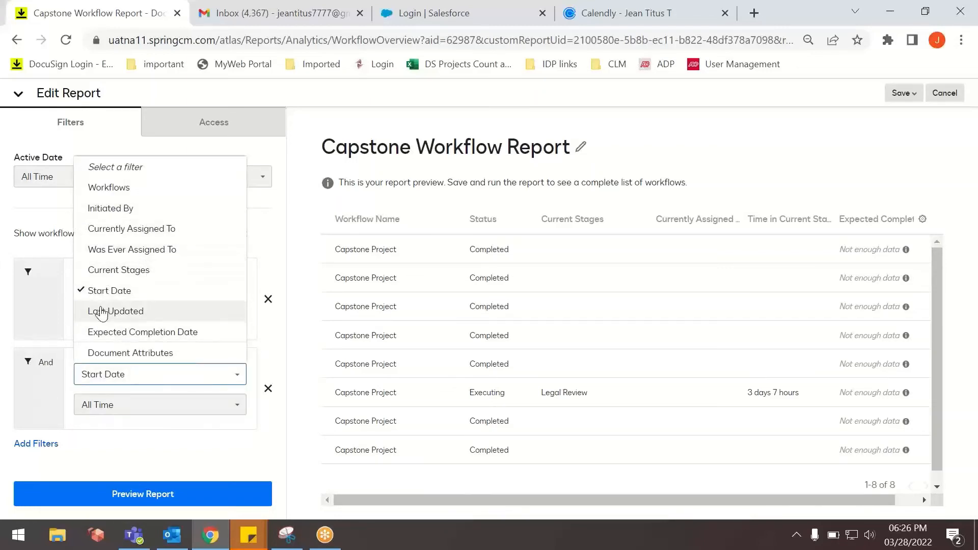
click(104, 270)
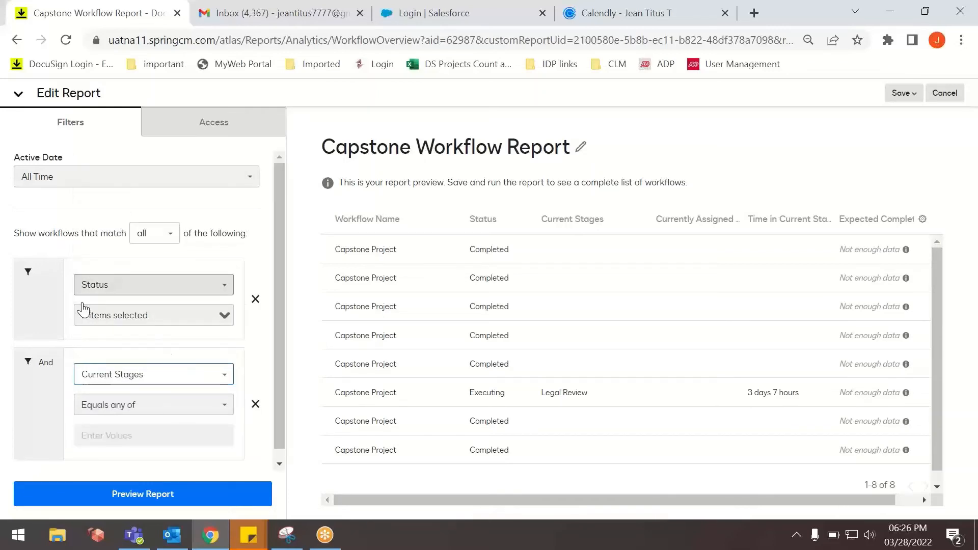
click(126, 406)
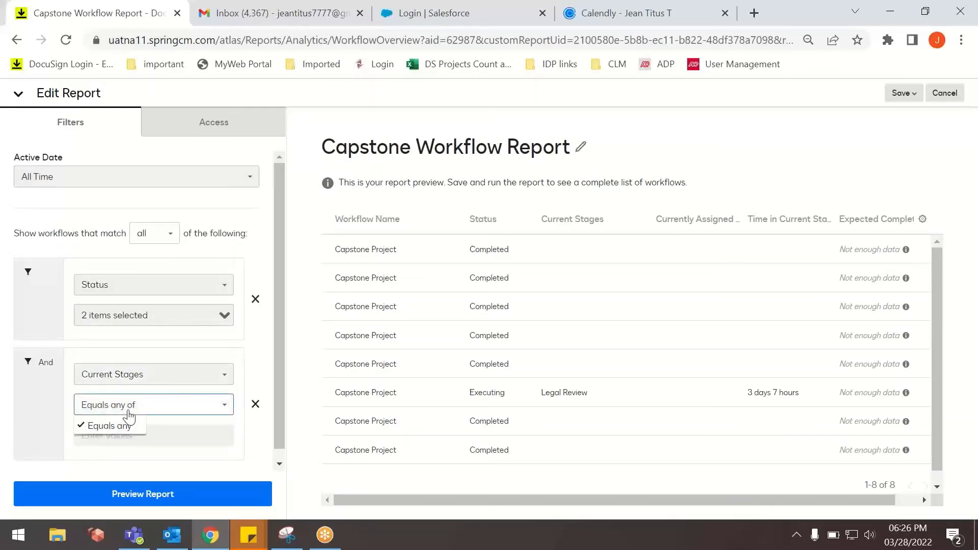
click(127, 430)
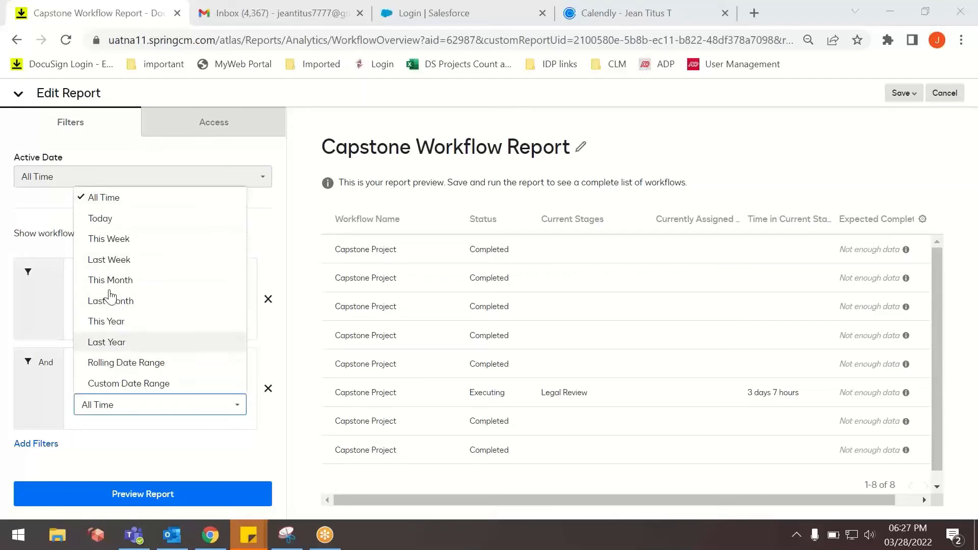
Set the second filter to Last Updated with This Month and preview the report.
click(41, 379)
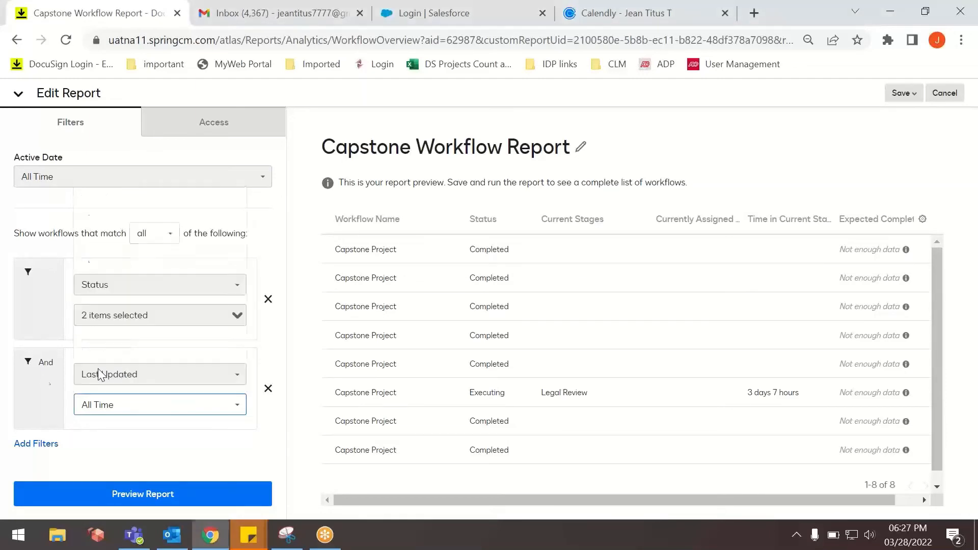
click(135, 376)
click(135, 376)
click(114, 407)
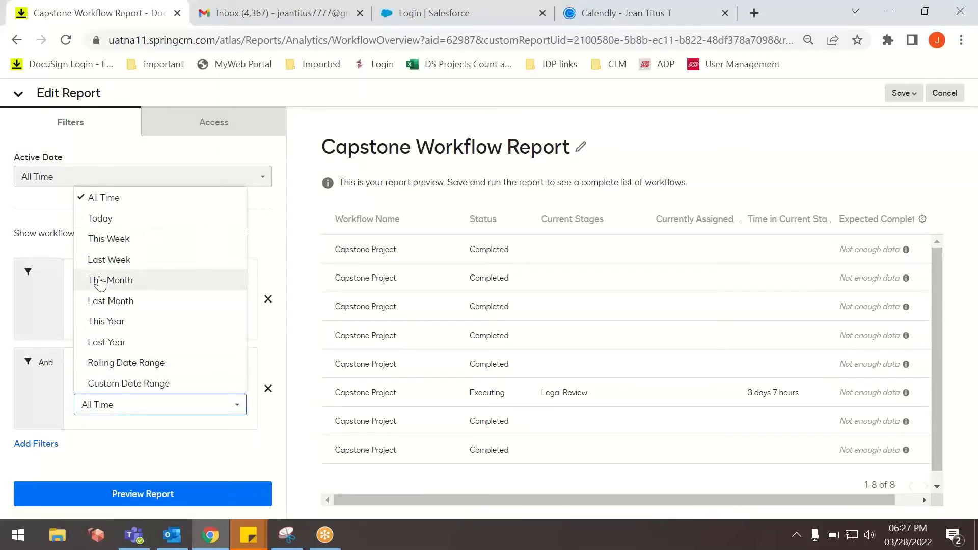
click(100, 283)
click(144, 494)
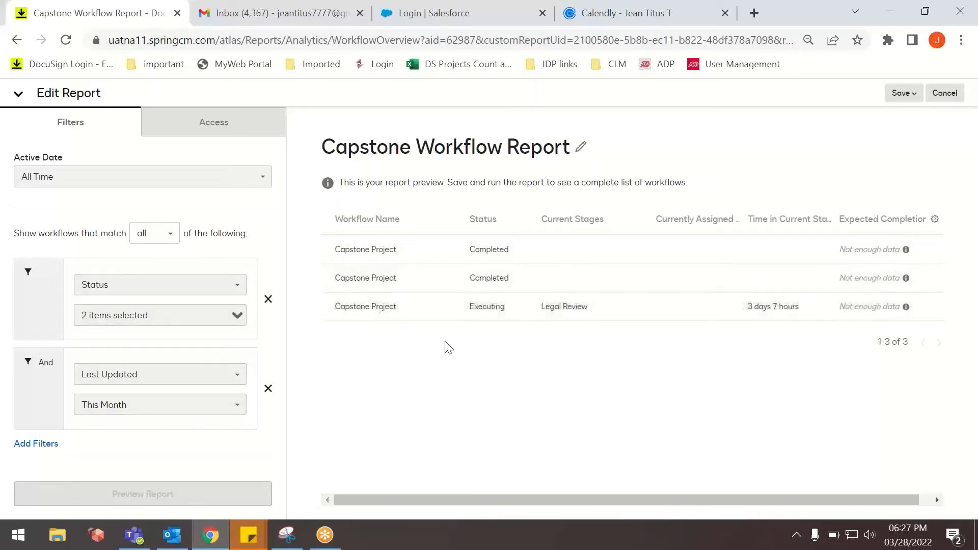
Review the save options for the edited report, leave the editor and return to the list of reports.
click(902, 93)
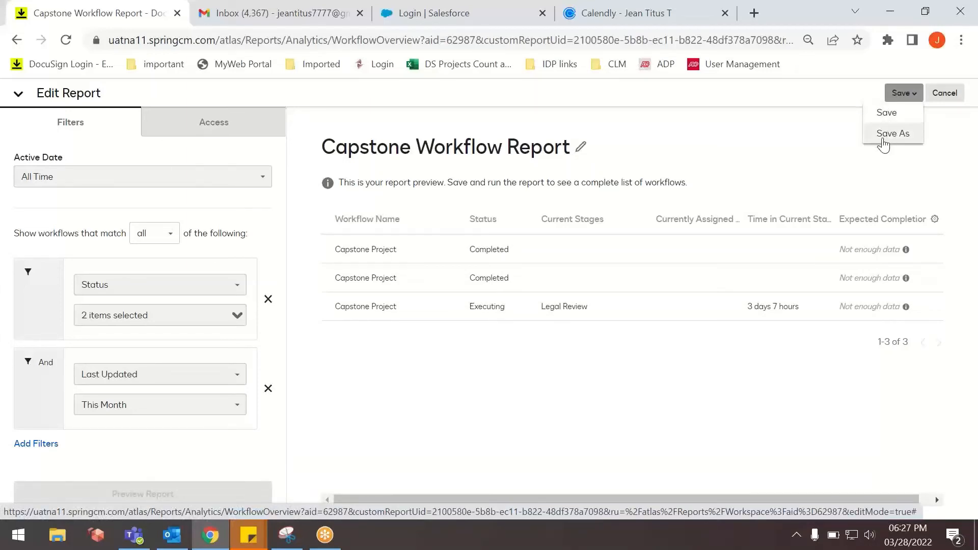
click(895, 134)
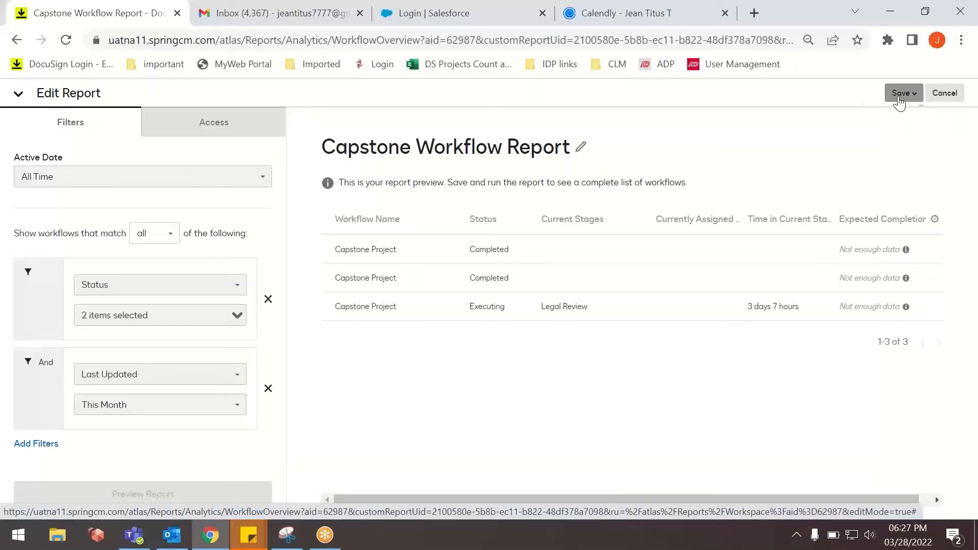
click(899, 101)
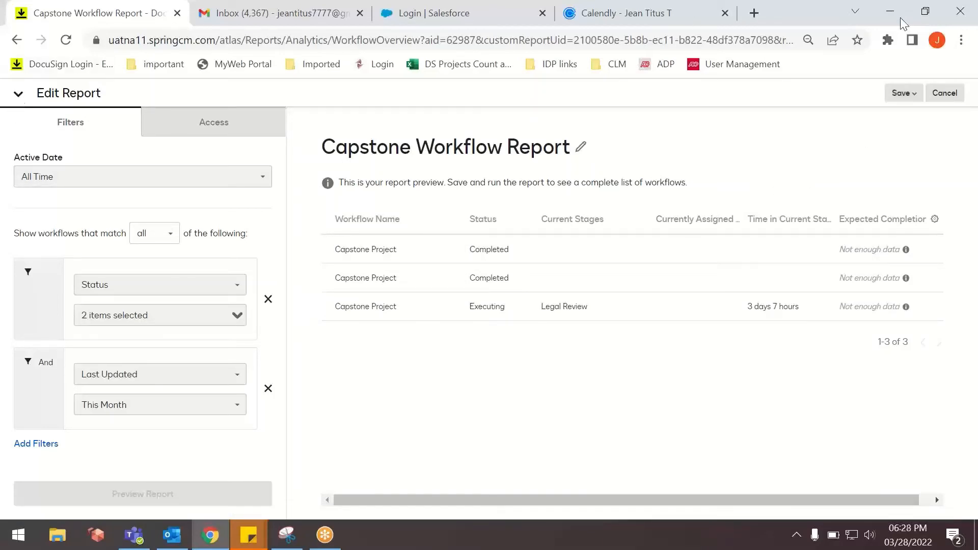
click(25, 42)
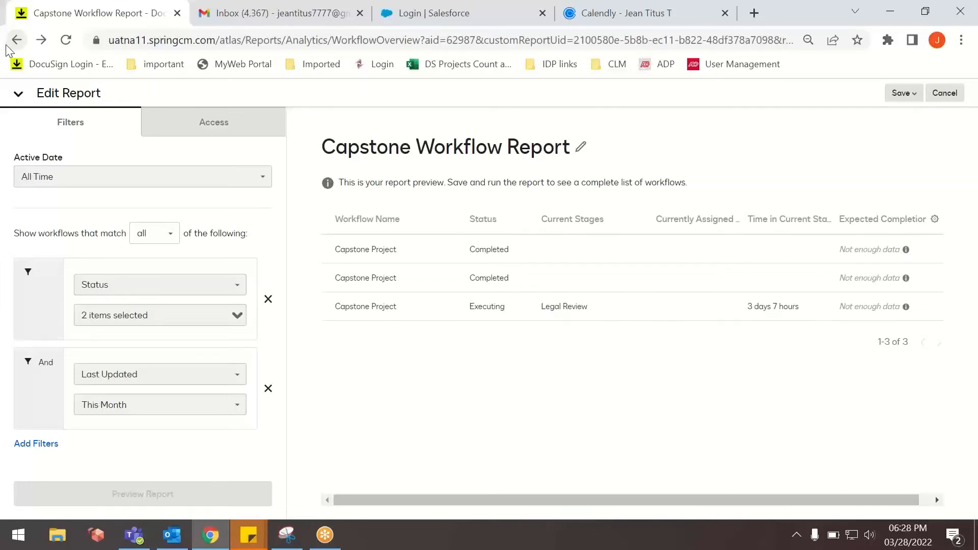
click(12, 43)
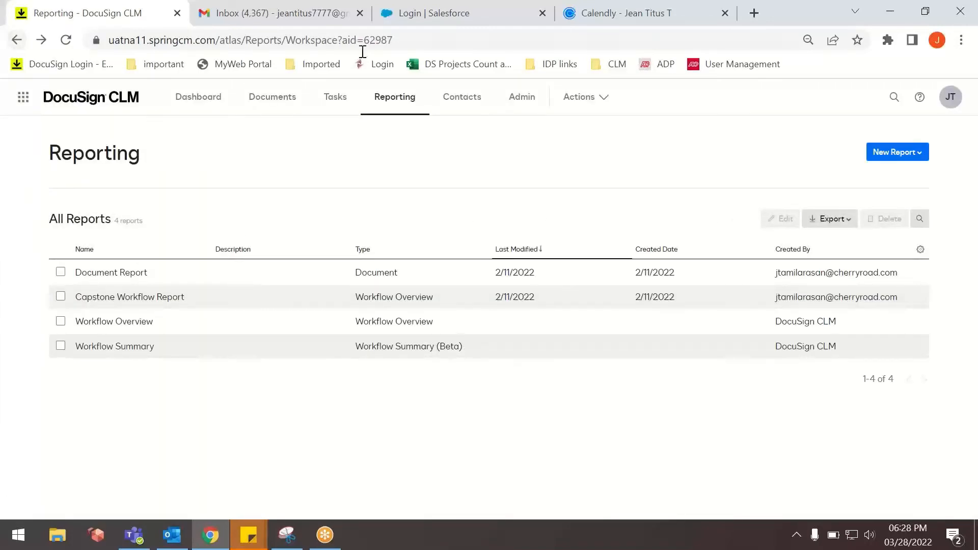
Open the Document Report and look through its listed documents.
click(888, 26)
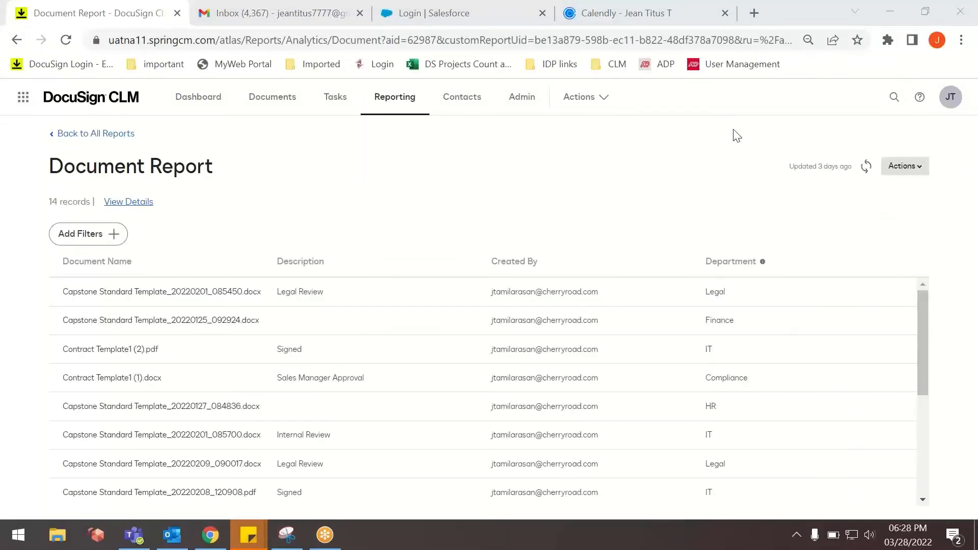
click(18, 42)
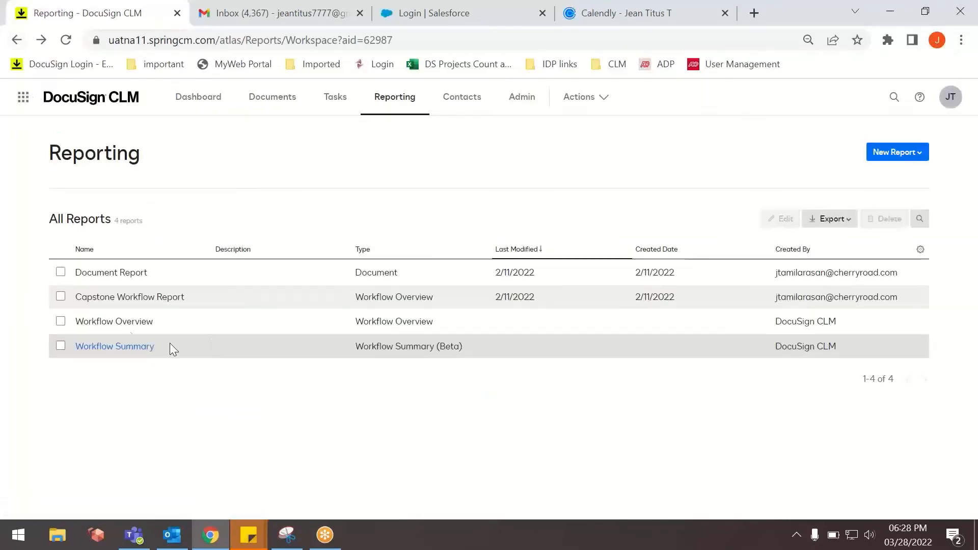
click(131, 274)
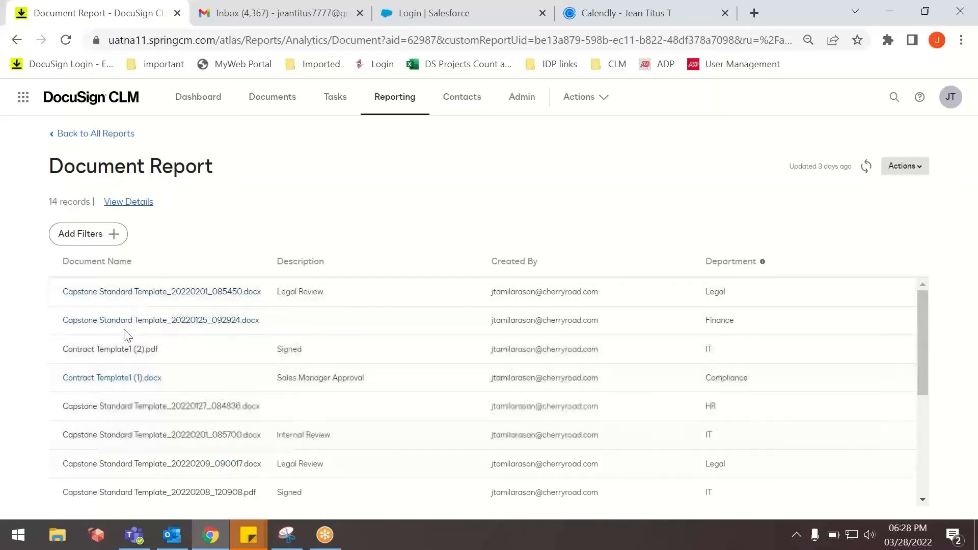
scroll(75, 440, down, 2)
scroll(155, 432, up, 2)
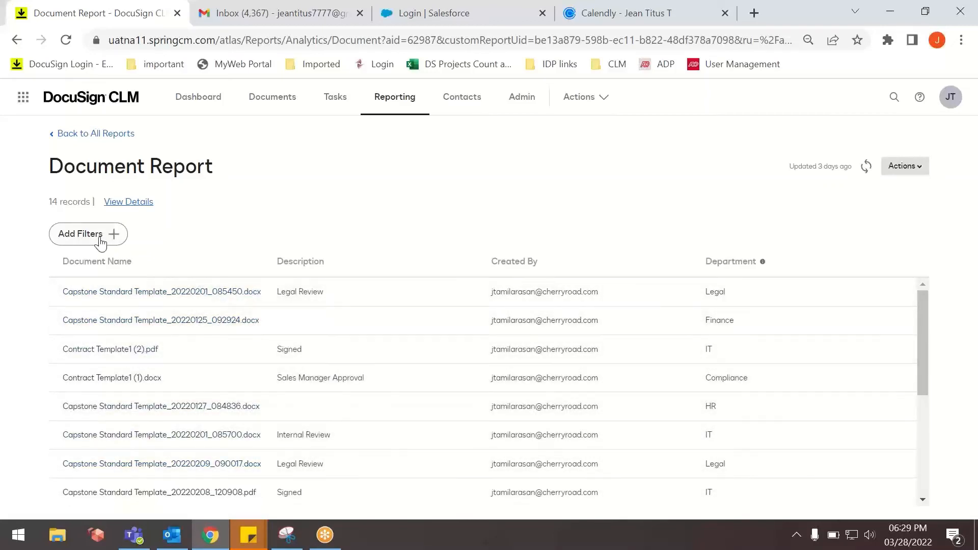
Review the Document Report's available actions and open the report for editing.
click(899, 169)
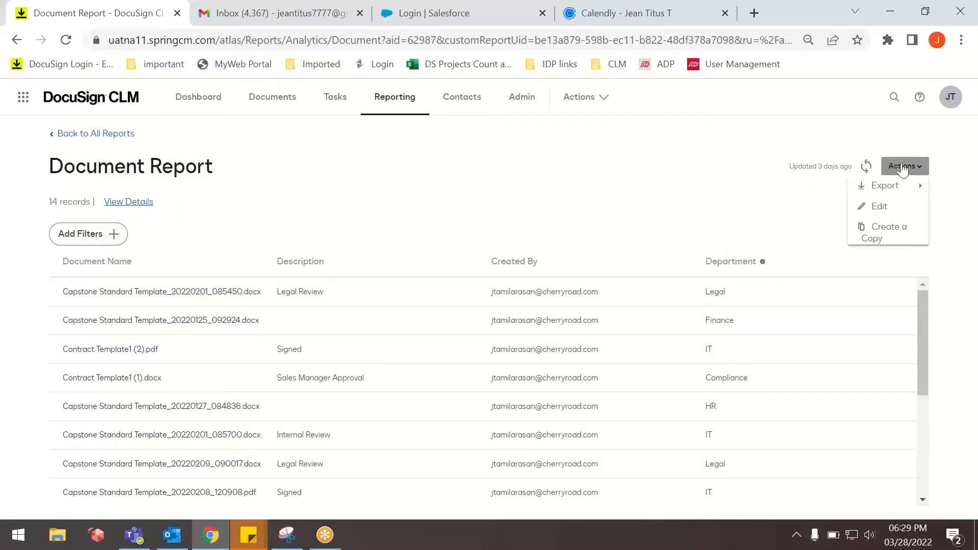
mouse_move(902, 185)
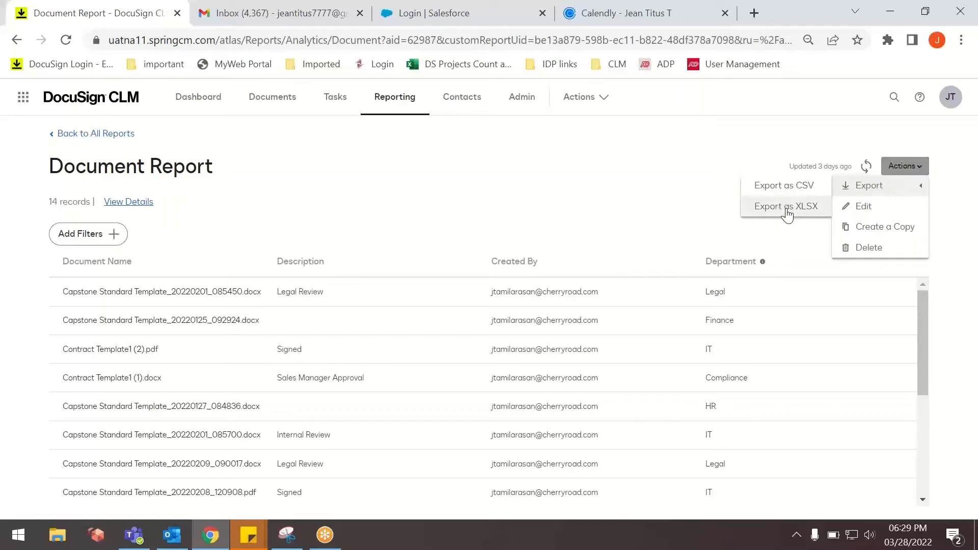
click(861, 213)
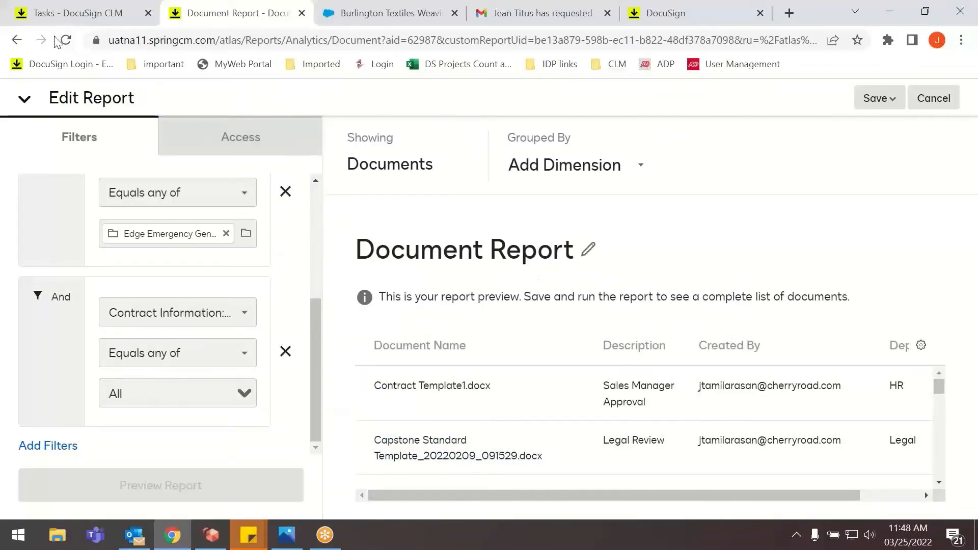
Leave the report editor and view the Contacts area, including its mailing lists.
click(17, 40)
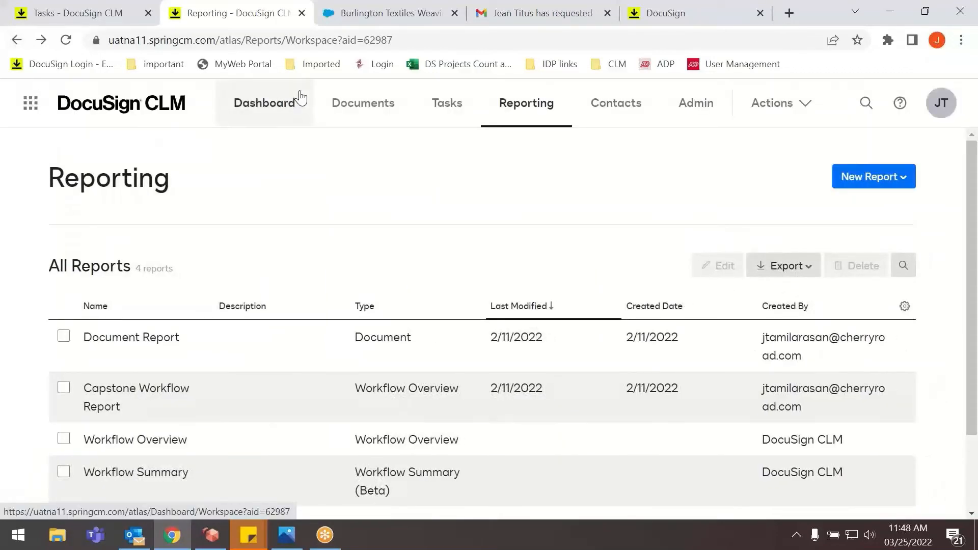
click(620, 113)
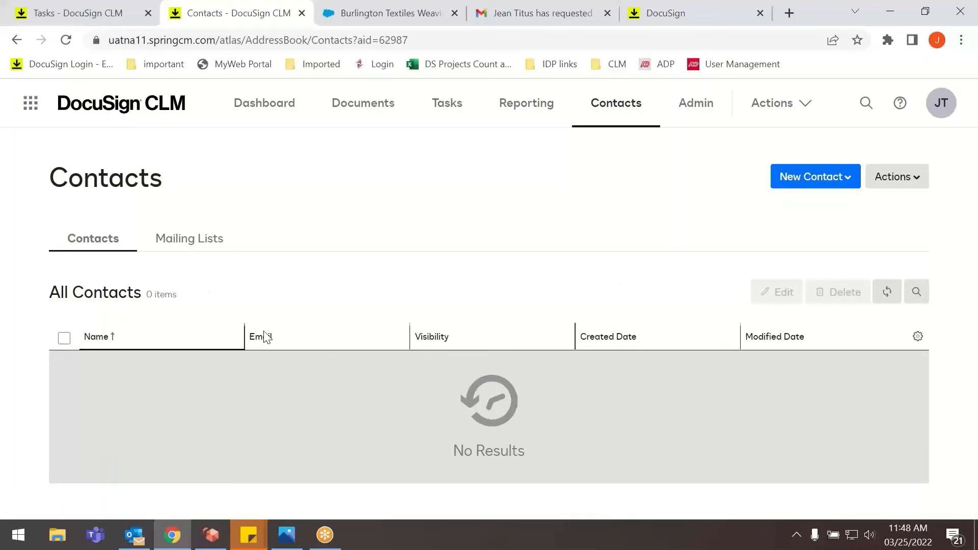
click(193, 247)
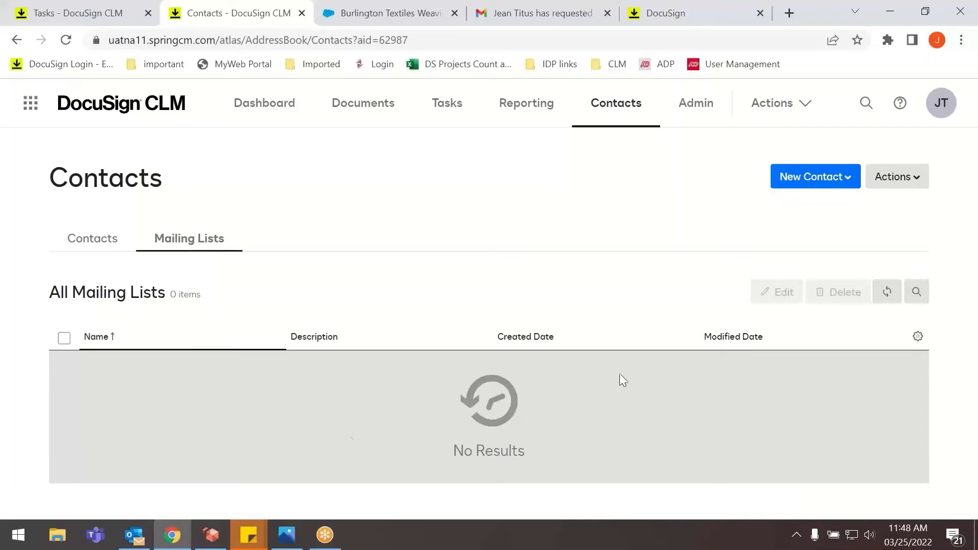
Open Document Generation in the Admin area and look through its configurations, forms, forms library and settings.
click(689, 117)
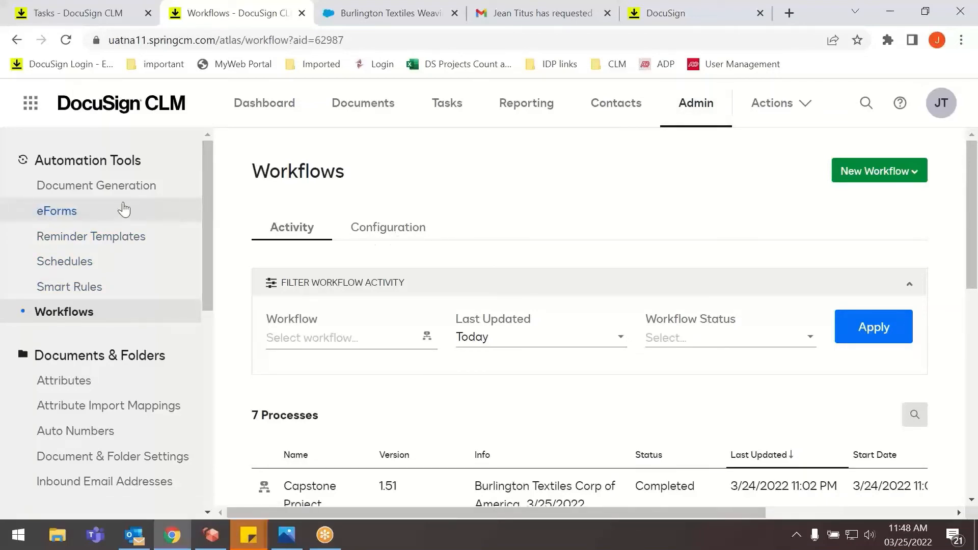
click(75, 192)
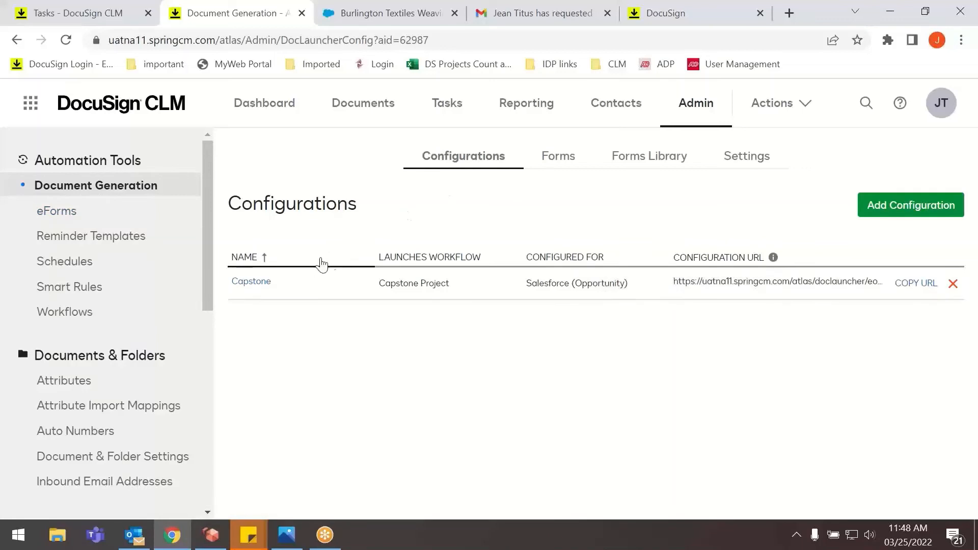
click(556, 162)
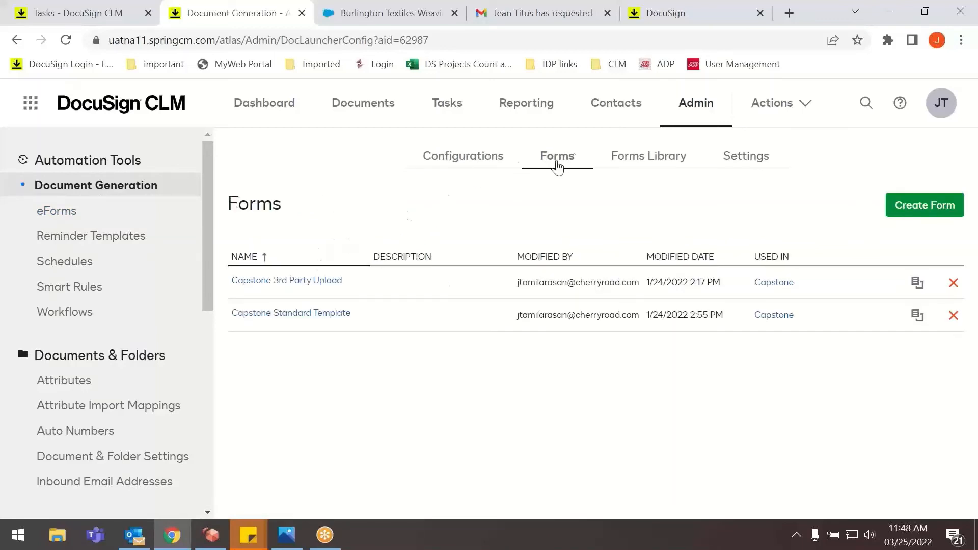
click(655, 158)
click(742, 154)
click(468, 172)
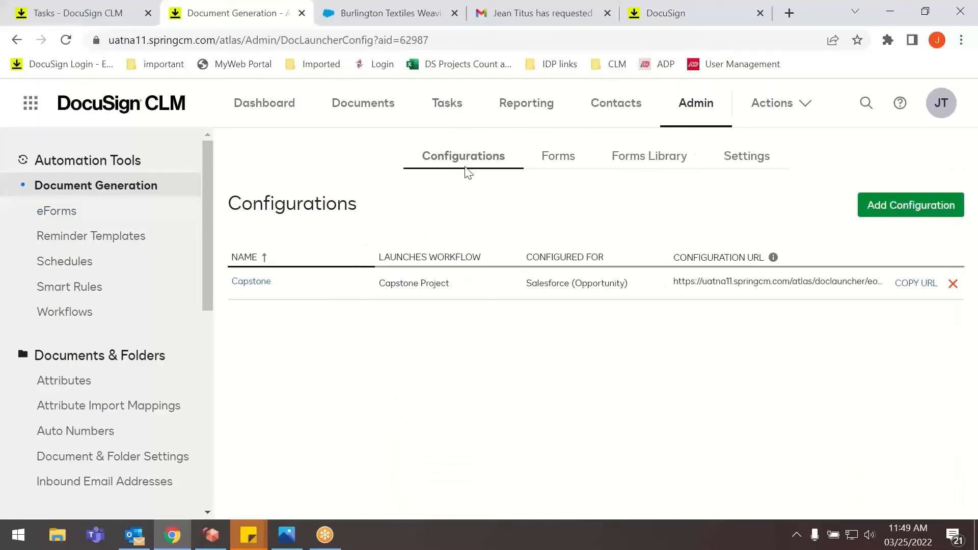
Open the Capstone configuration and examine its templates, launched workflow, first-task option and Salesforce object settings.
click(255, 283)
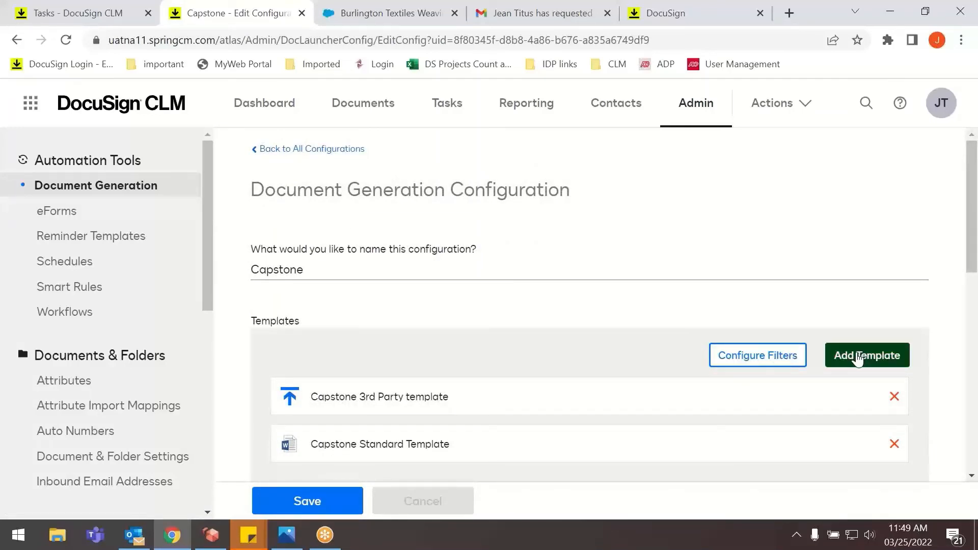
scroll(545, 368, down, 1)
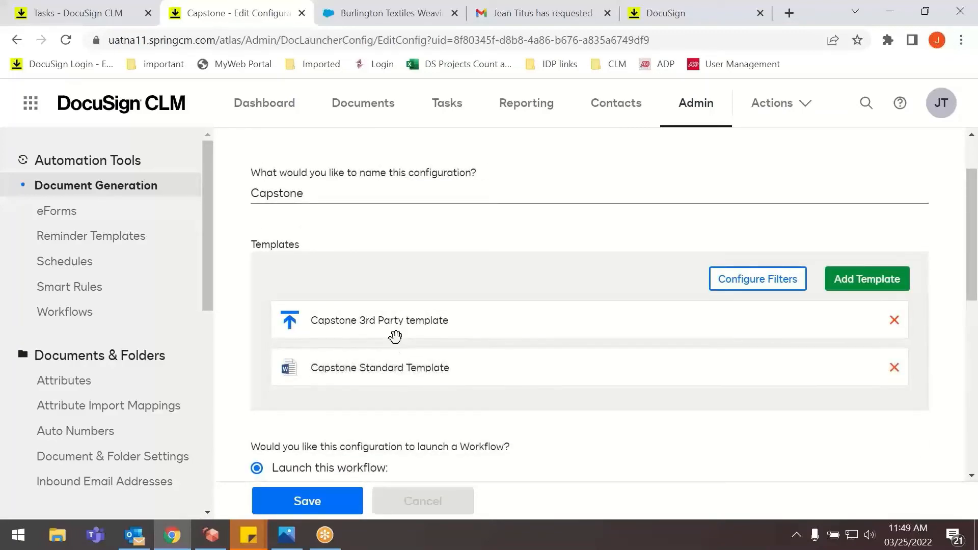
scroll(420, 372, down, 3)
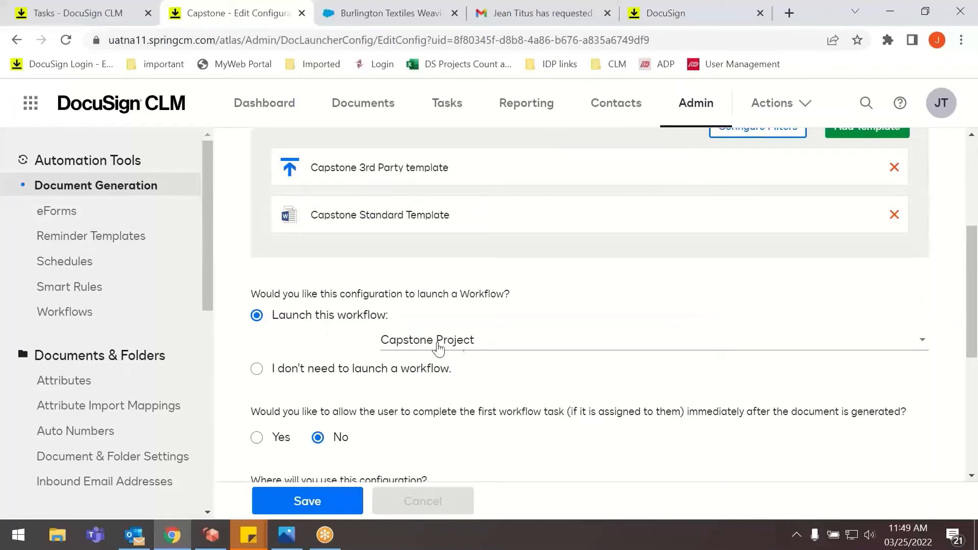
scroll(394, 327, down, 2)
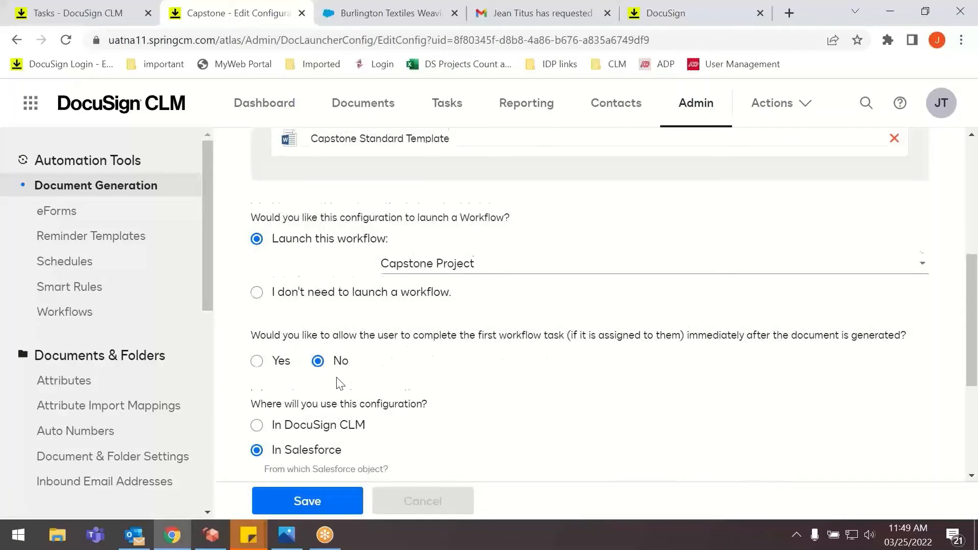
scroll(338, 381, down, 3)
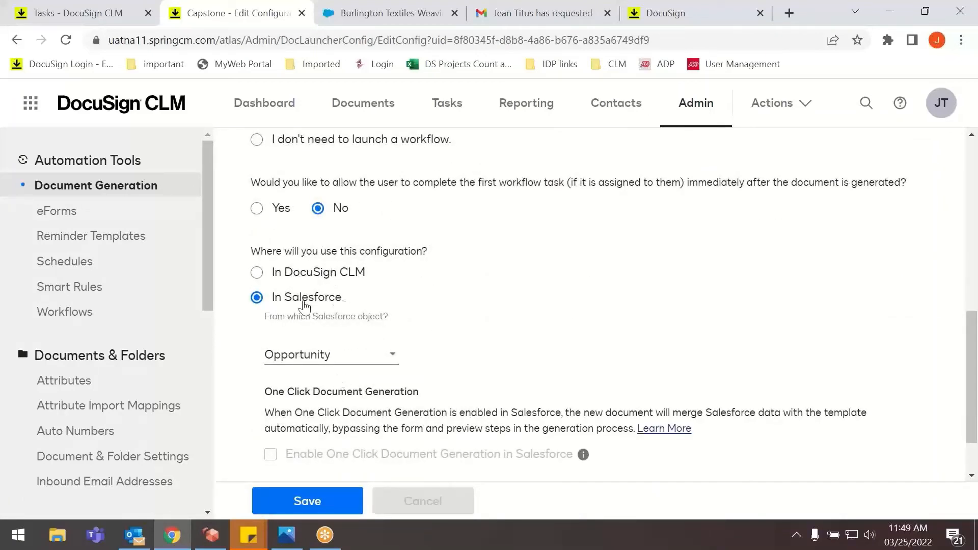
Review the Salesforce object choices and One Click Document Generation option, keep Opportunity selected, and save the Capstone configuration.
click(345, 357)
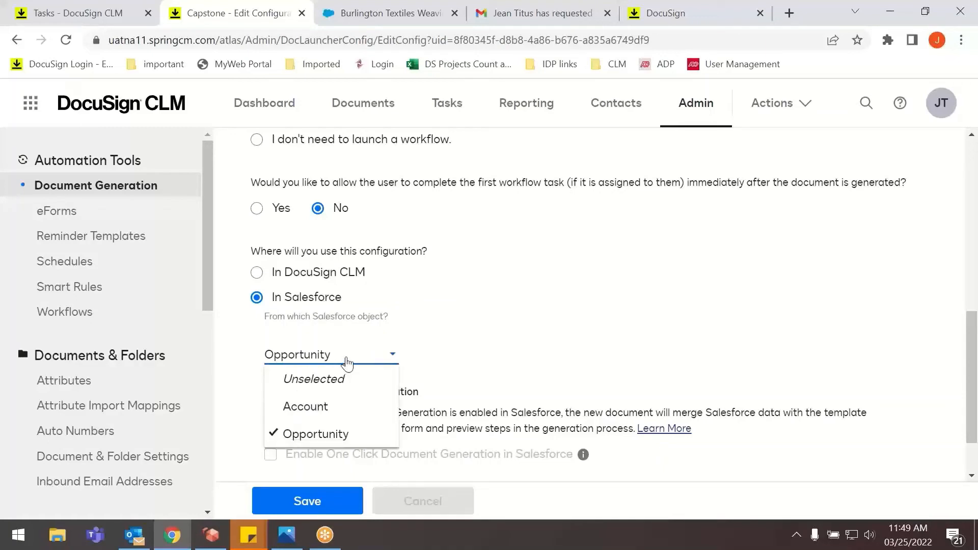
scroll(468, 307, down, 2)
scroll(416, 326, up, 7)
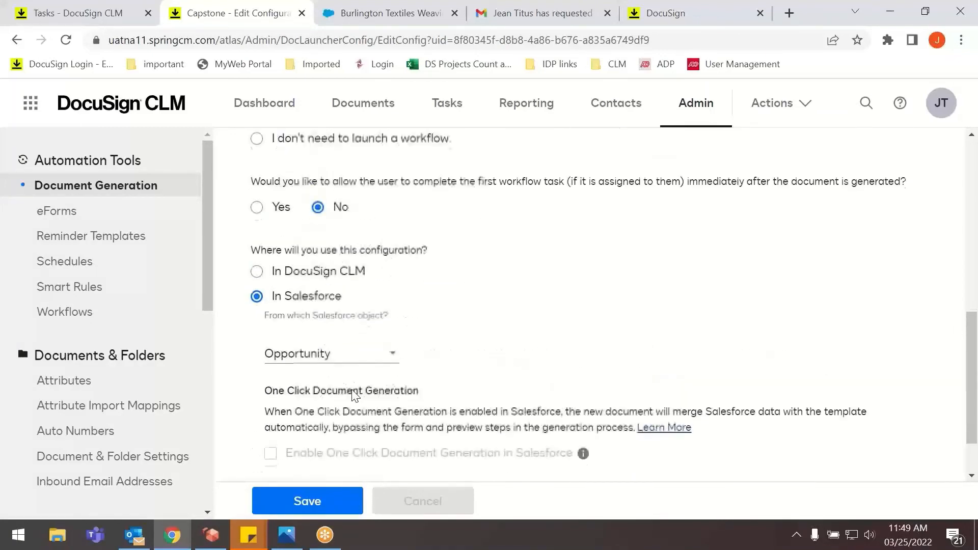
click(308, 512)
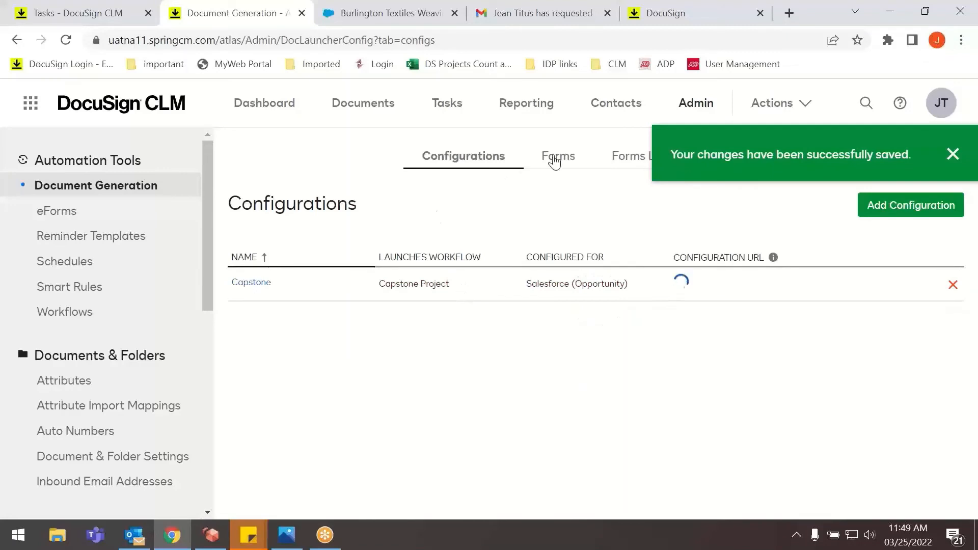
Open the Capstone Standard Template form and examine its contract type, contract information, contact, XYZ Corp and hidden fields.
click(555, 159)
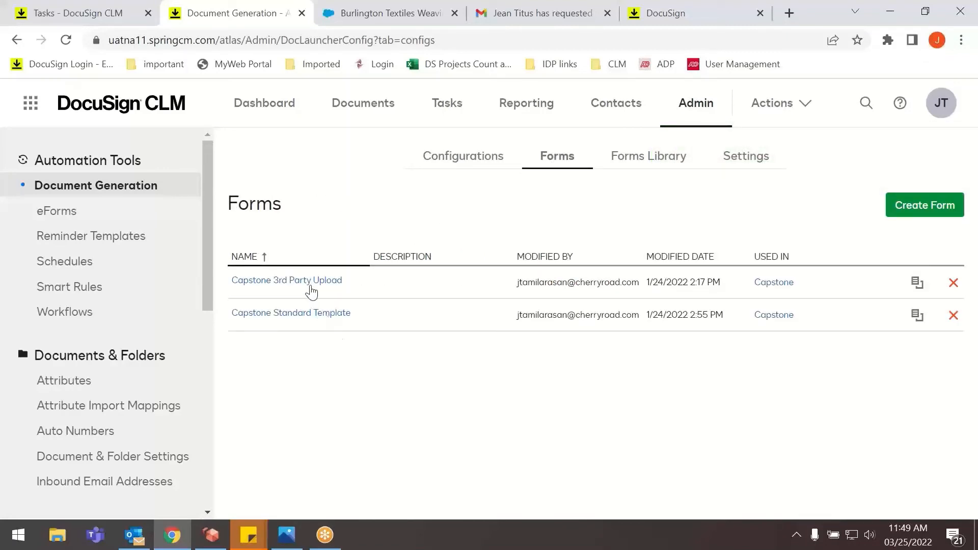
click(305, 314)
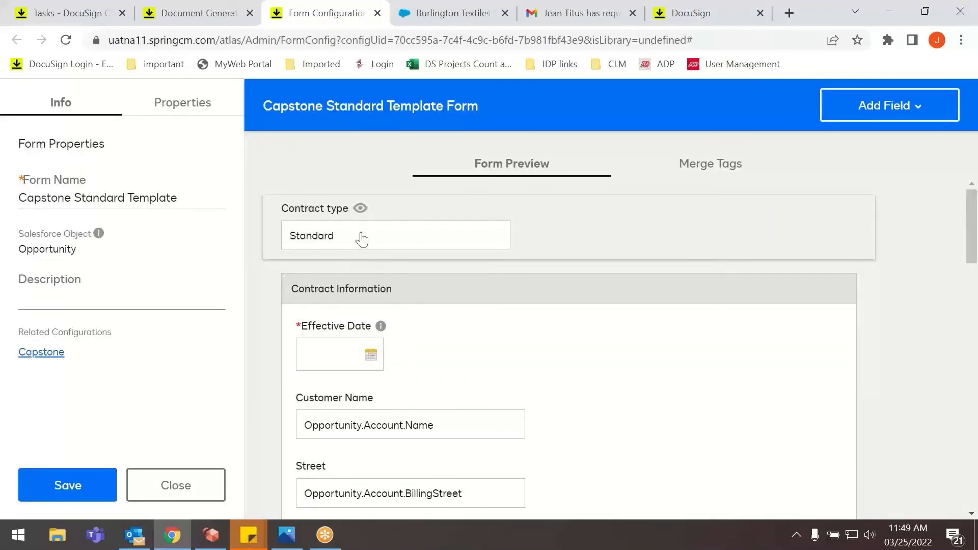
scroll(406, 355, down, 9)
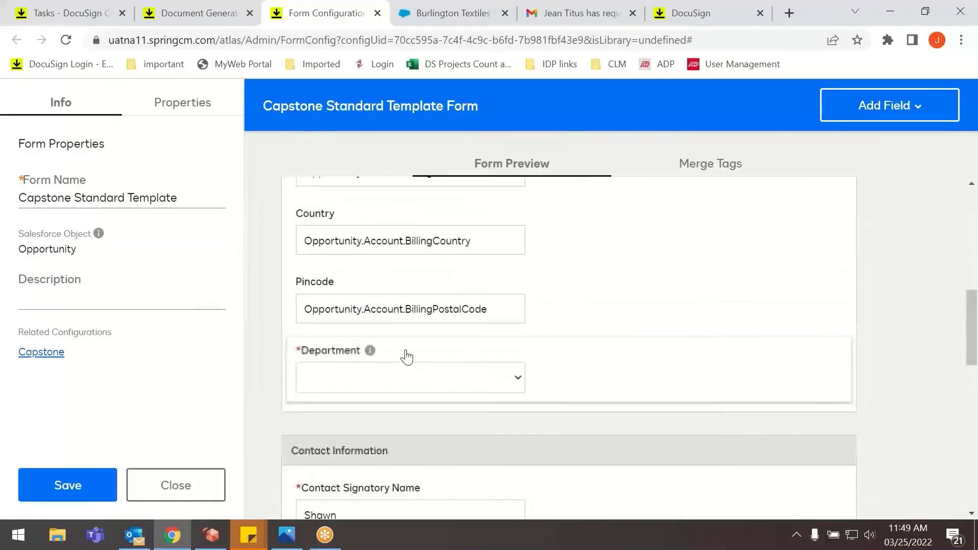
scroll(406, 356, down, 10)
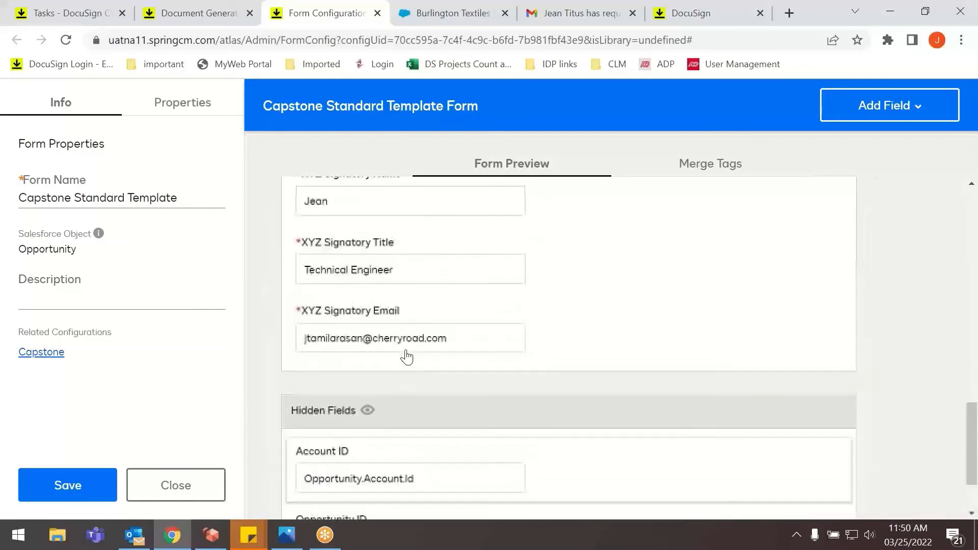
scroll(406, 357, up, 20)
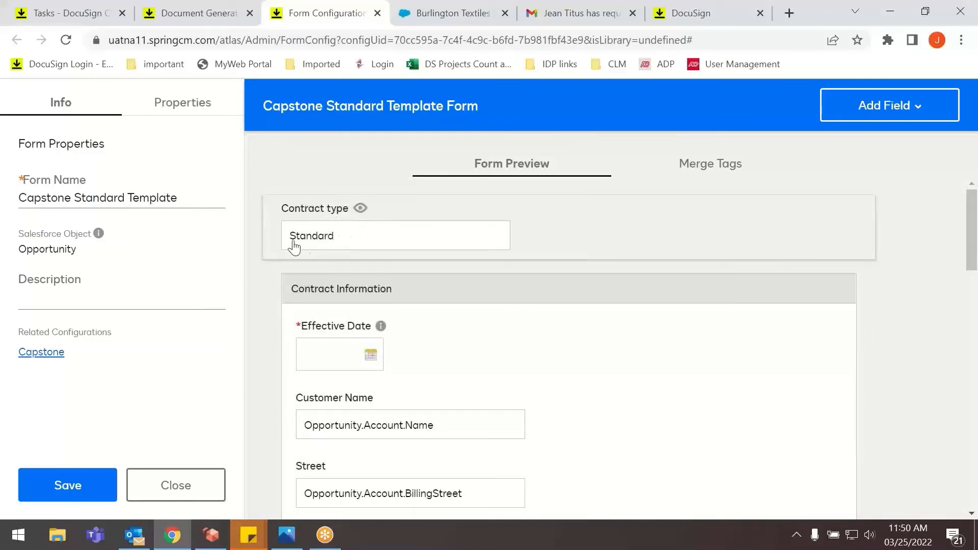
scroll(367, 367, down, 3)
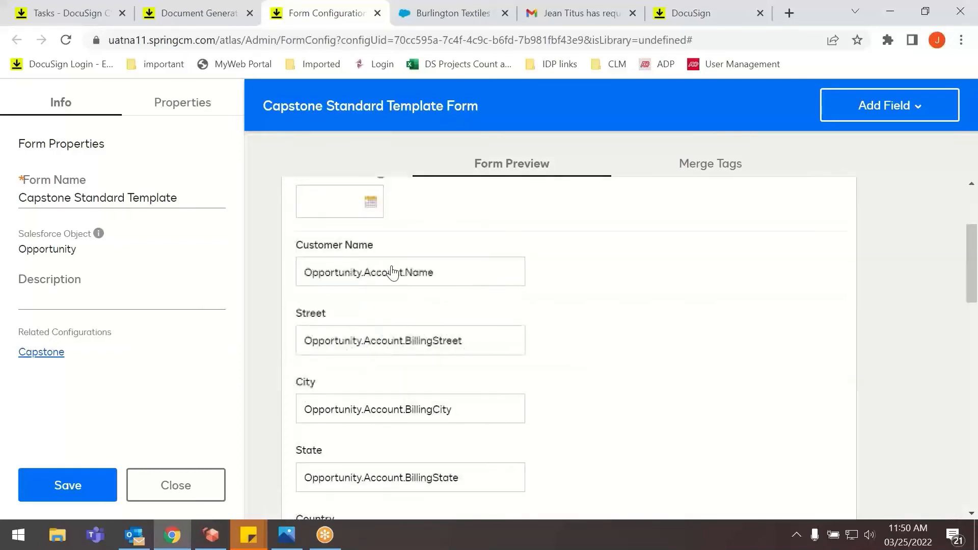
scroll(392, 272, down, 5)
scroll(404, 243, up, 6)
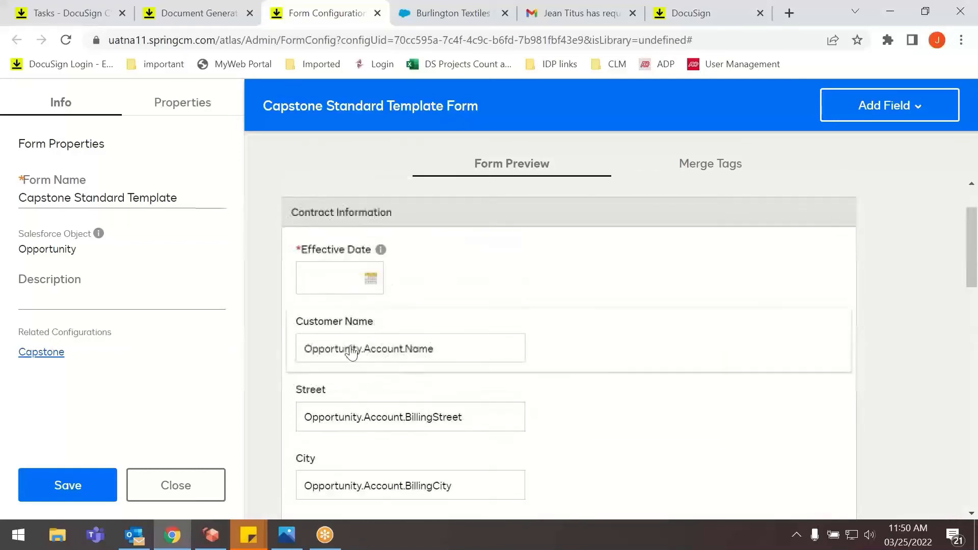
scroll(348, 491, down, 1)
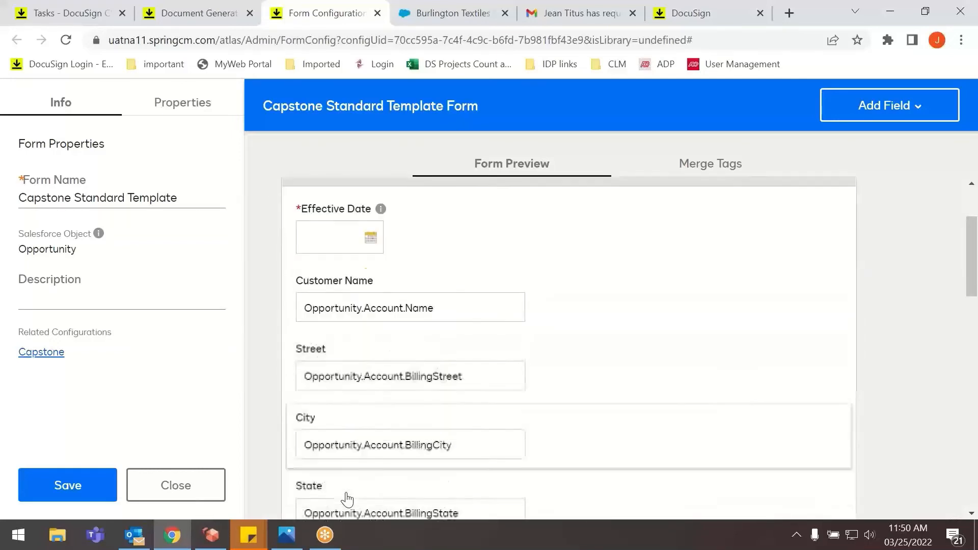
scroll(348, 499, down, 4)
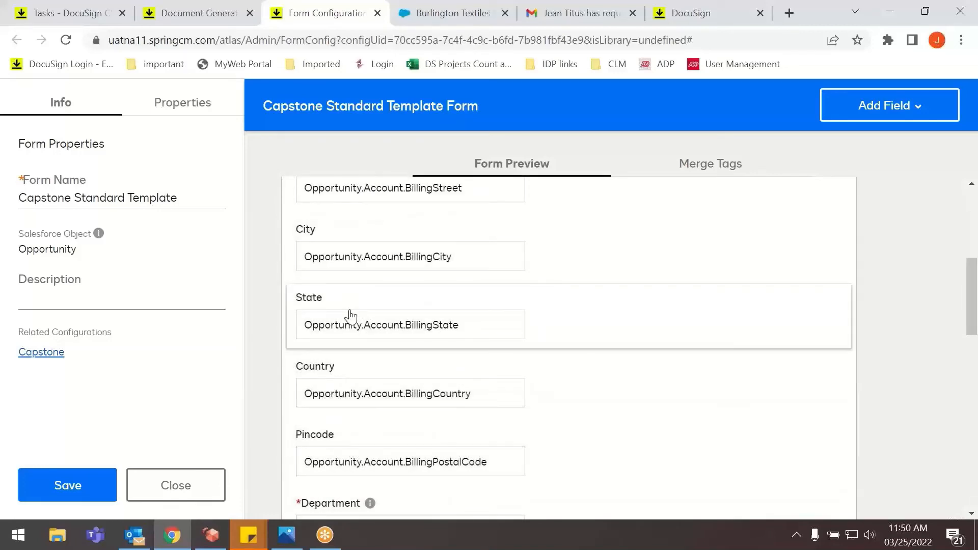
scroll(354, 398, down, 3)
scroll(510, 357, down, 6)
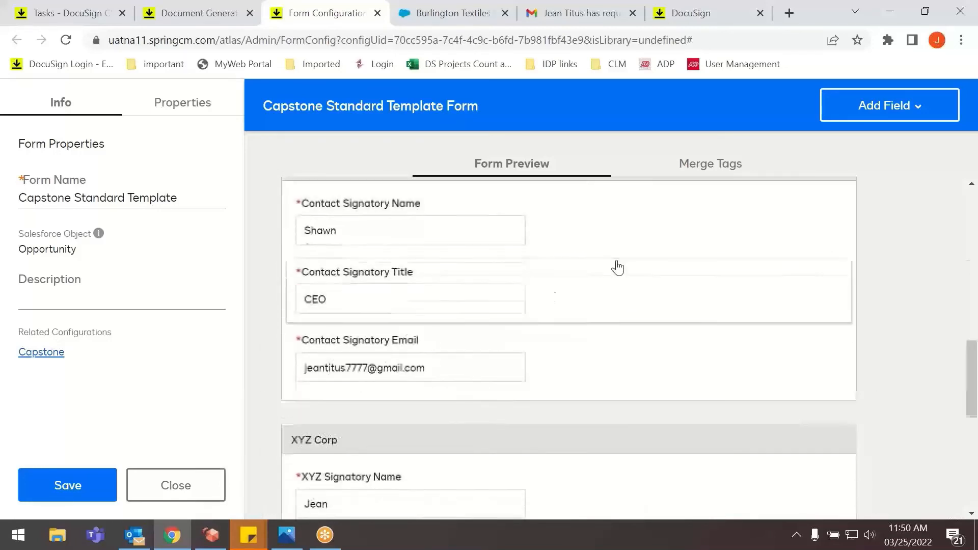
View the Capstone Standard Template form's merge tags, return to its preview, and save and close the form.
click(698, 167)
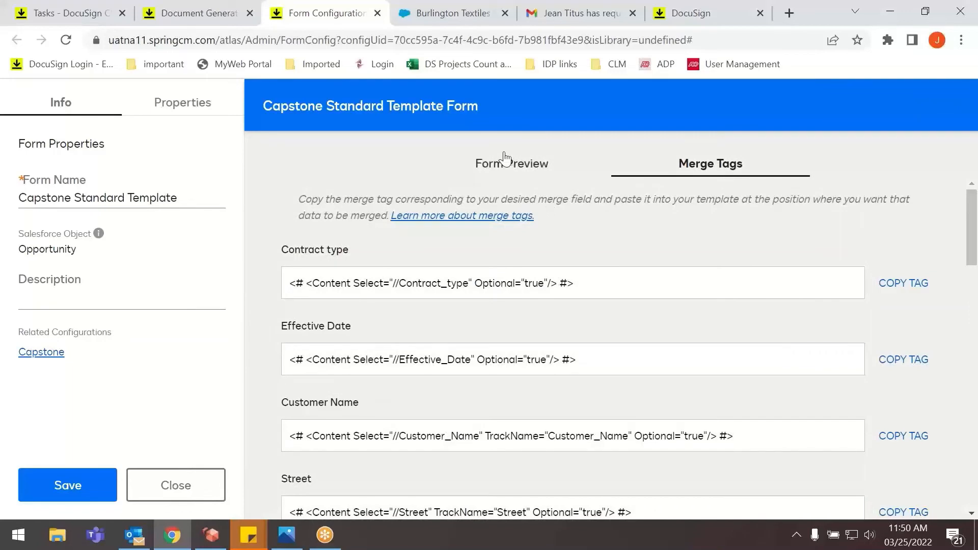
click(504, 162)
scroll(351, 315, up, 5)
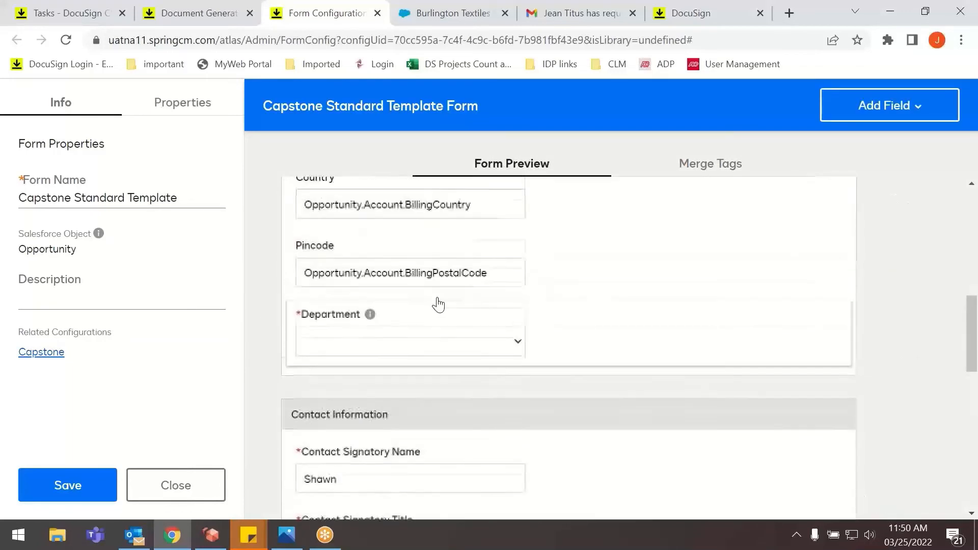
scroll(438, 304, up, 5)
scroll(514, 377, up, 4)
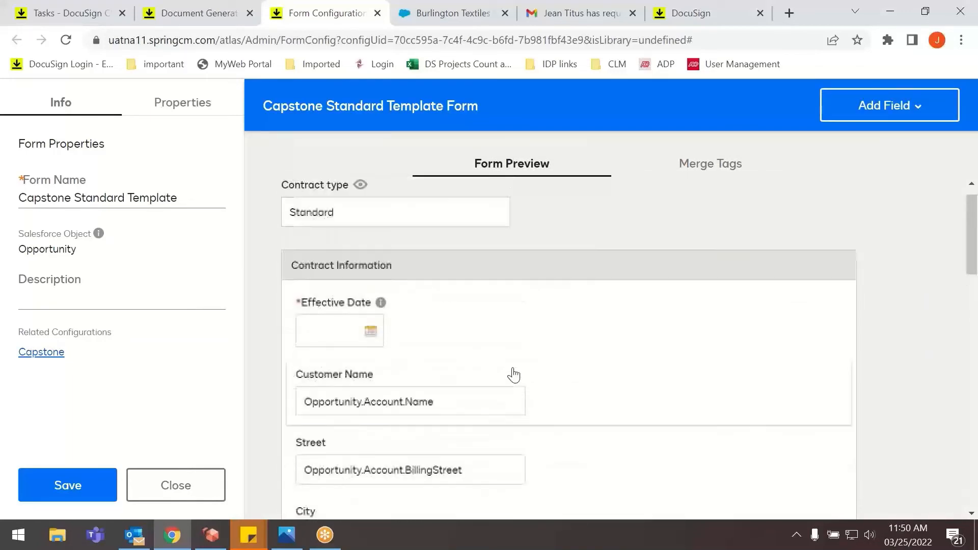
click(74, 481)
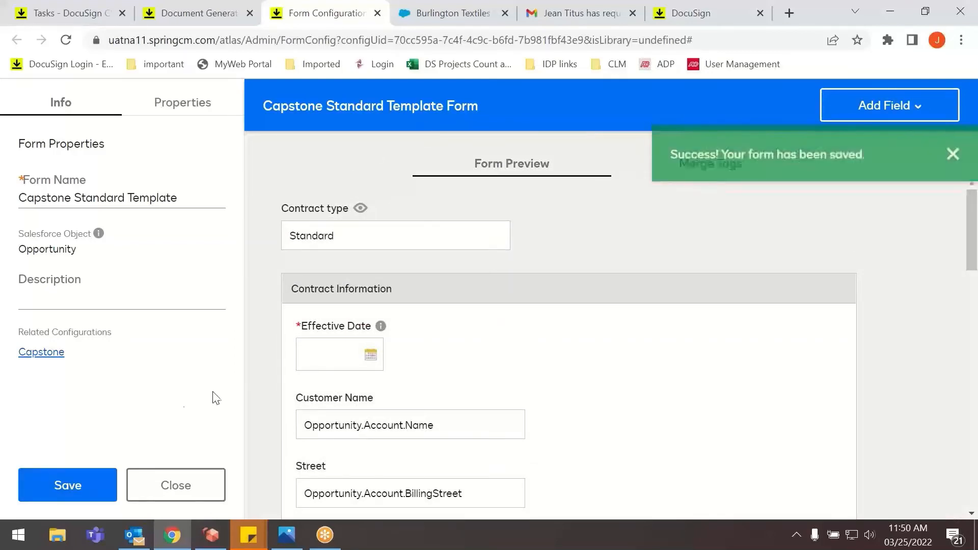
click(162, 485)
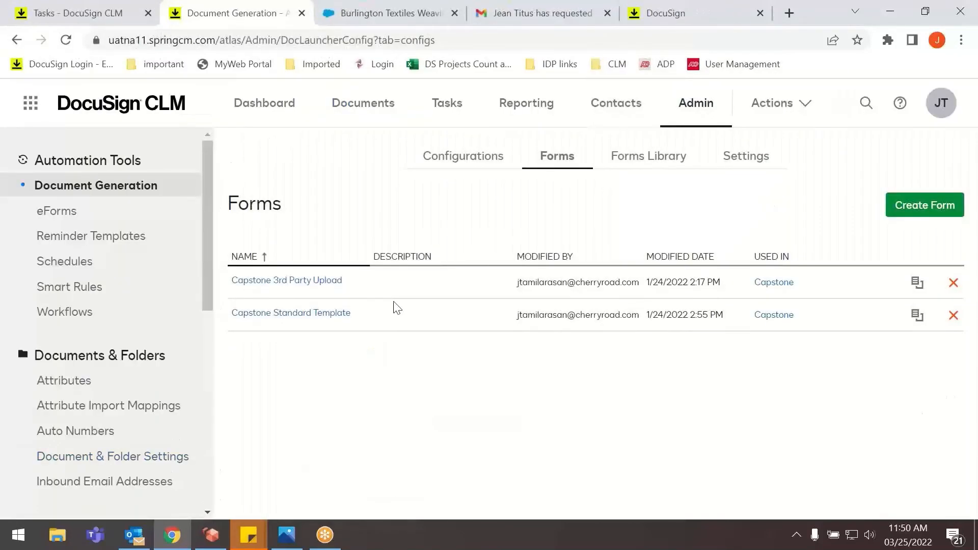
Open the Capstone 3rd Party Upload form, examine its contract and signatory fields, and leave it without saving.
click(305, 286)
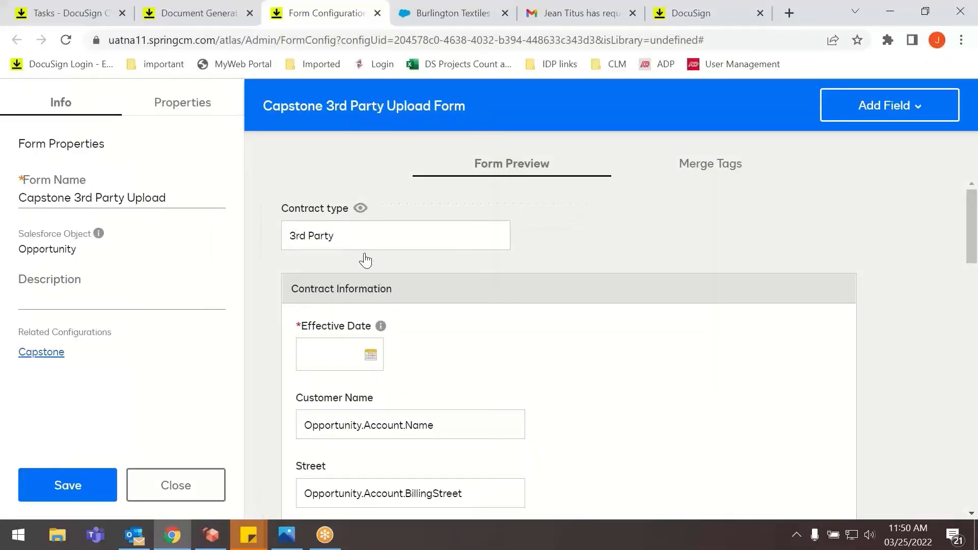
scroll(362, 258, down, 5)
scroll(348, 354, down, 15)
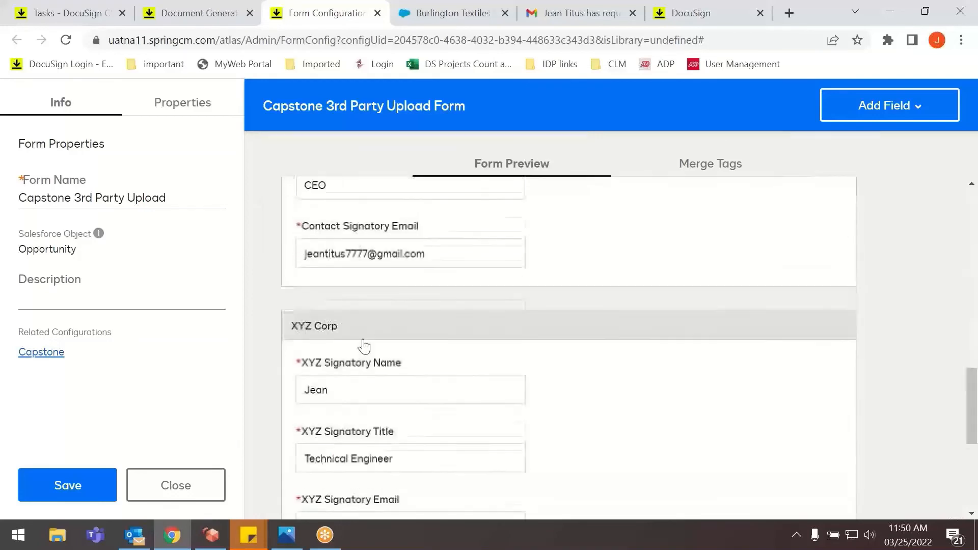
scroll(365, 359, up, 8)
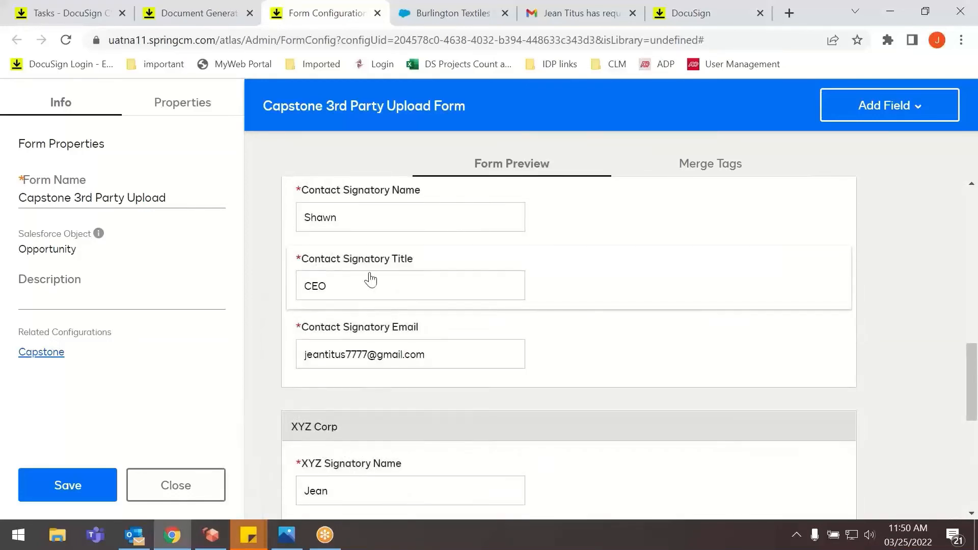
scroll(404, 432, up, 8)
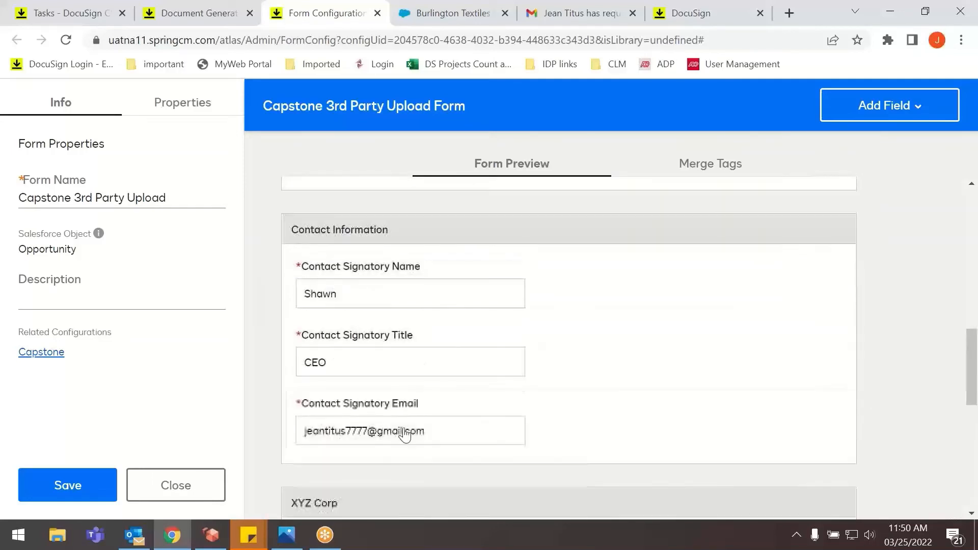
scroll(376, 292, up, 3)
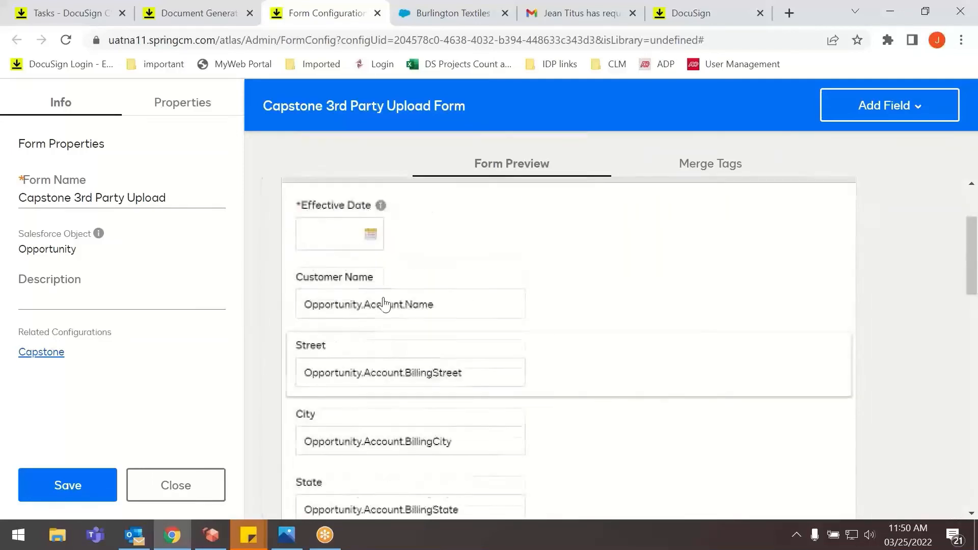
click(377, 13)
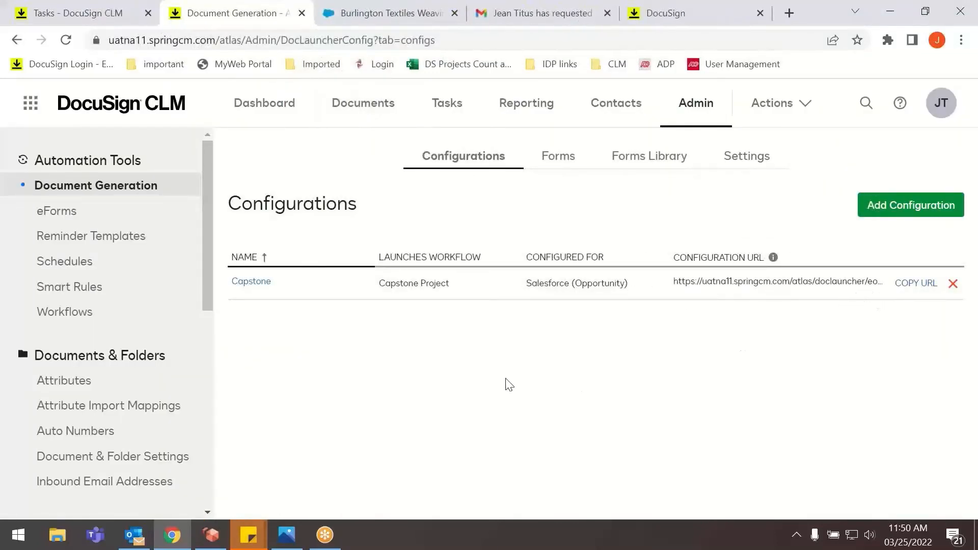
Look through the Document Generation forms list, forms library, and the merge tag editing and URL content settings.
click(565, 173)
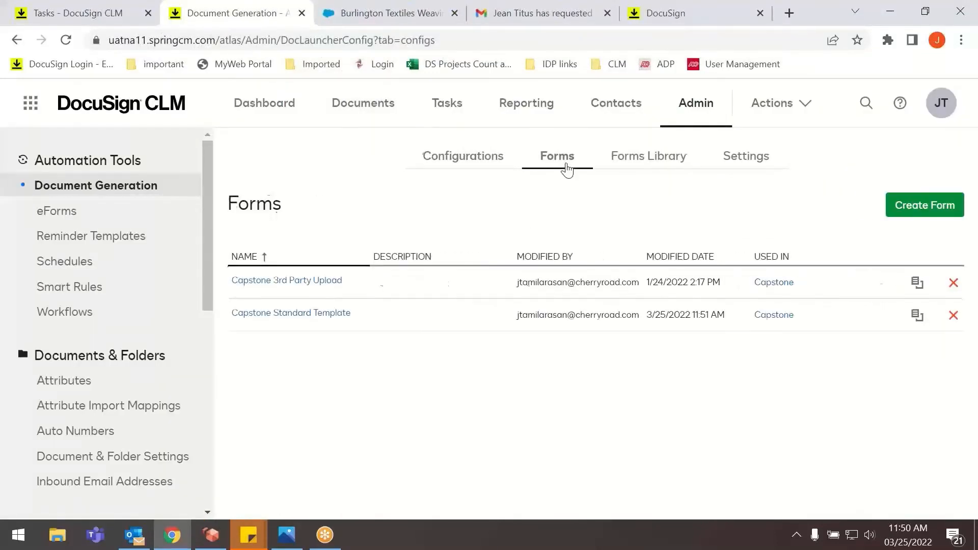
click(653, 176)
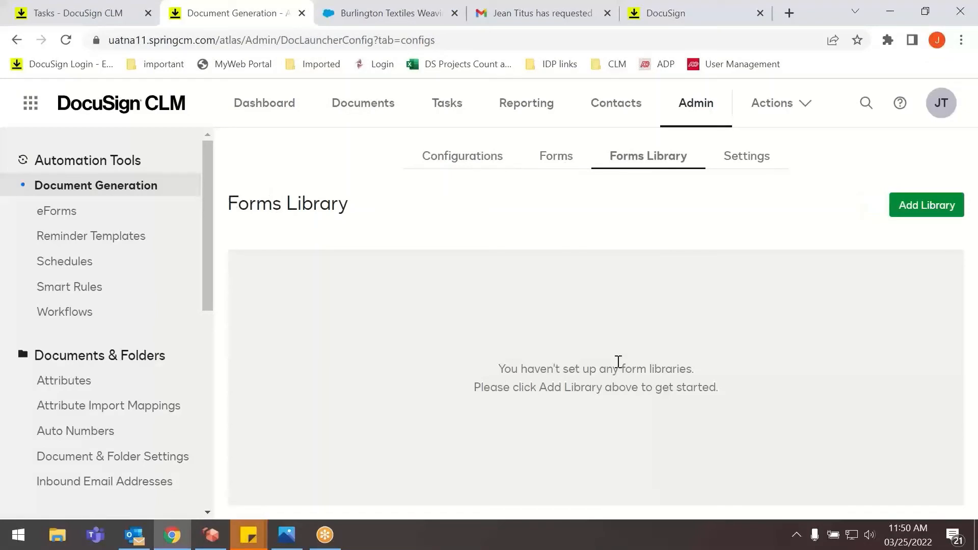
click(750, 164)
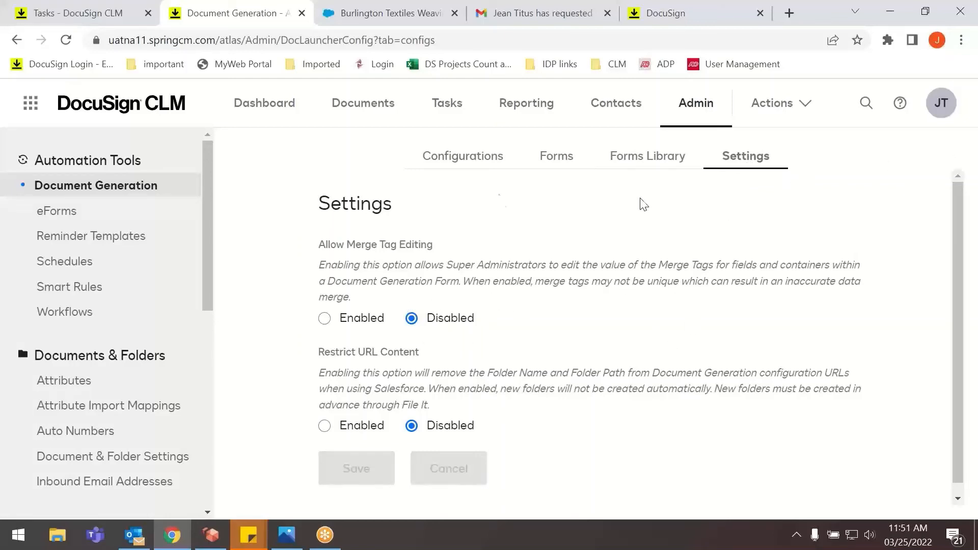
Open the eForms area, view the Capstone Email Notification form, and return to review all columns of the eForms list.
click(97, 221)
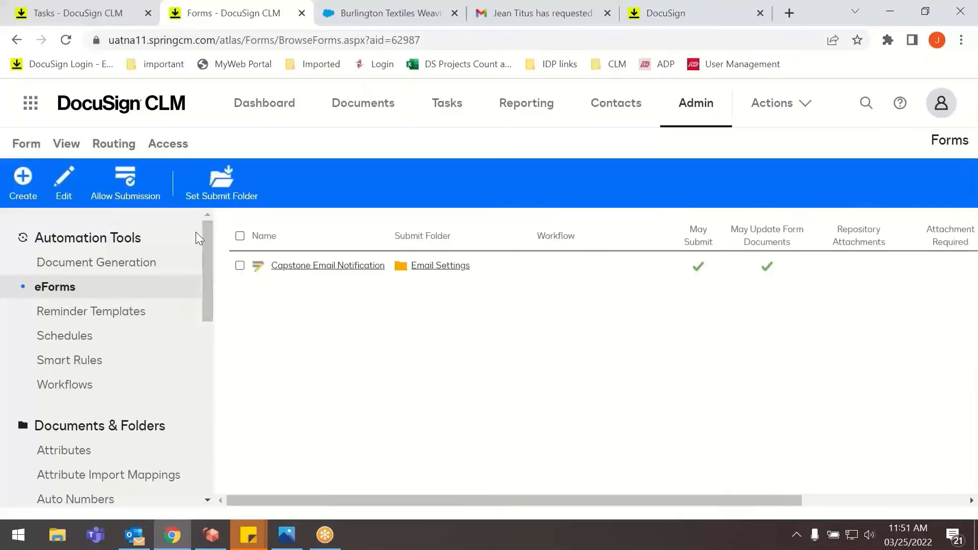
click(344, 267)
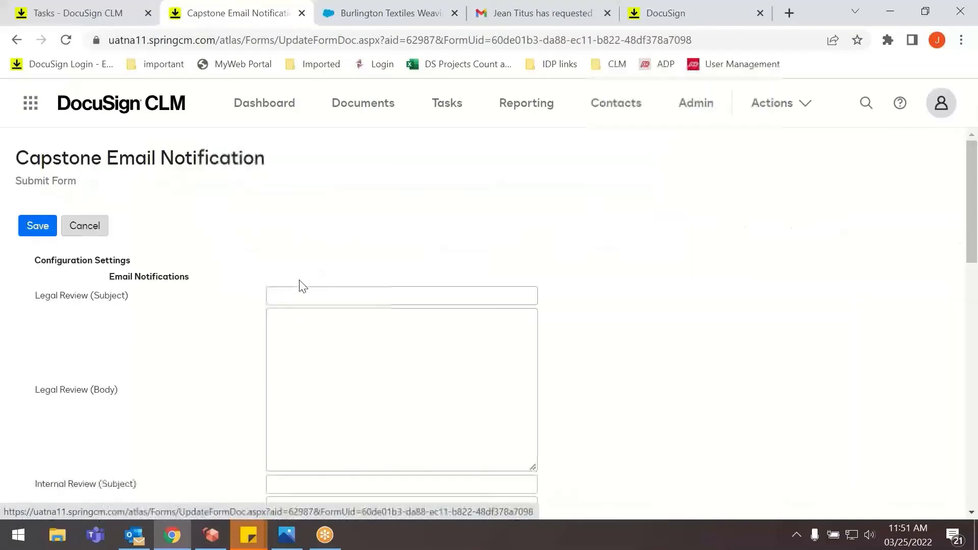
click(17, 40)
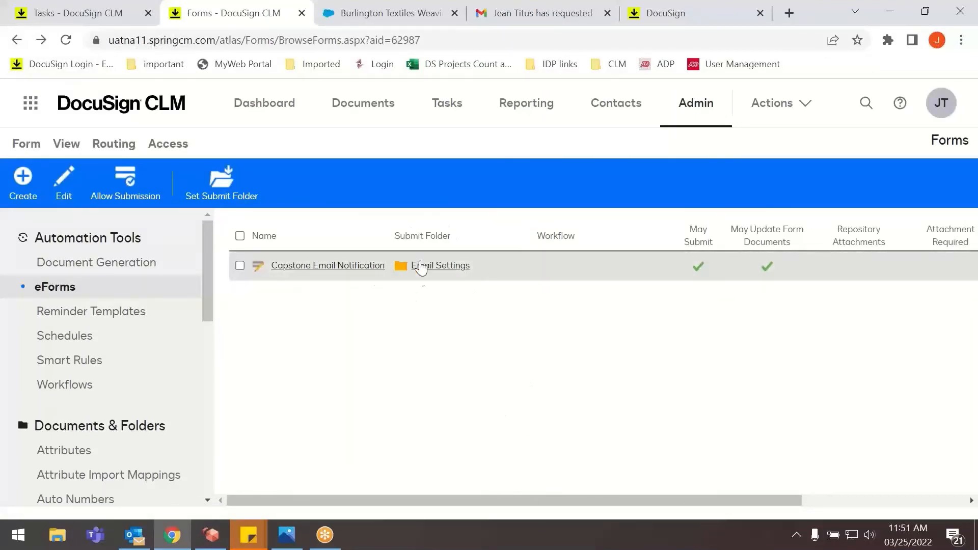
drag(555, 499, 709, 486)
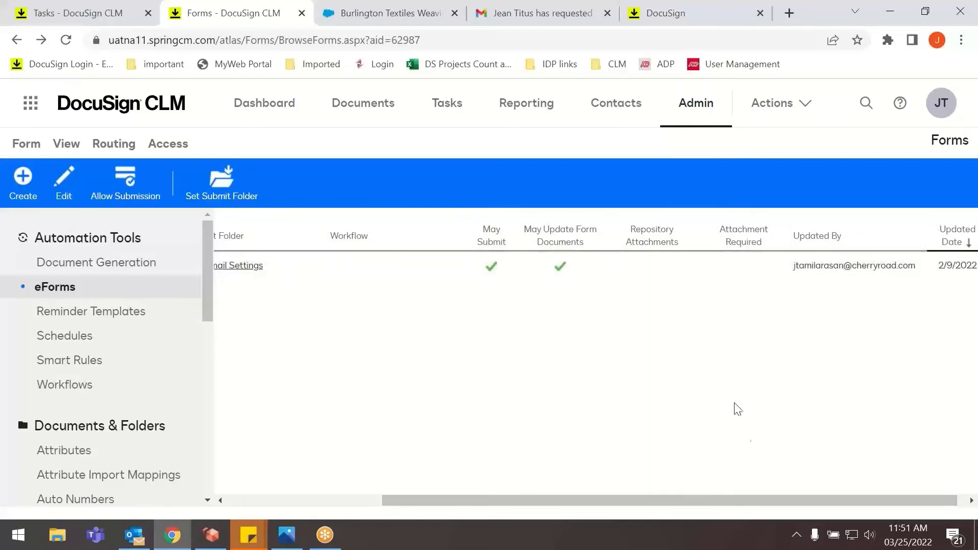
drag(678, 501, 521, 506)
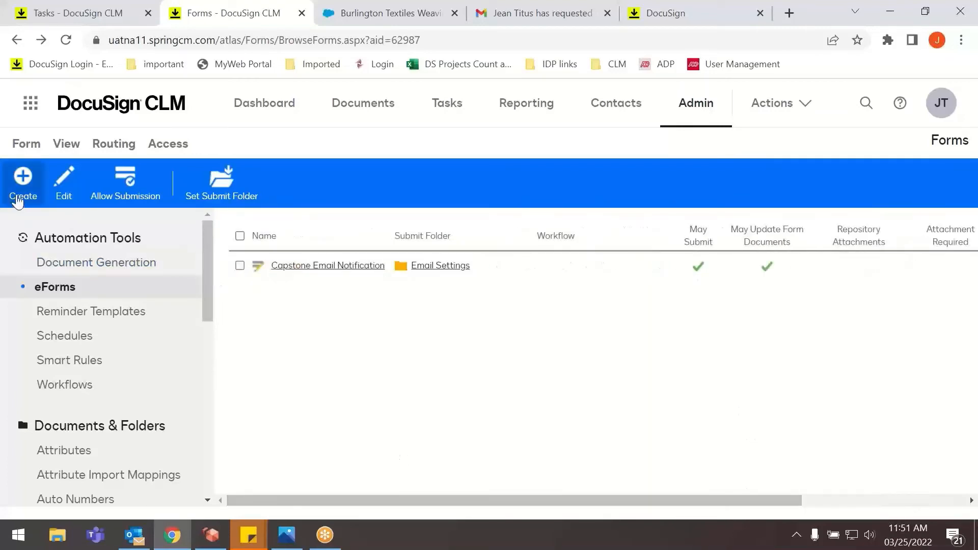
View the designer for creating a new eForm, return to the list without saving, and reopen the Capstone Email Notification form.
click(18, 198)
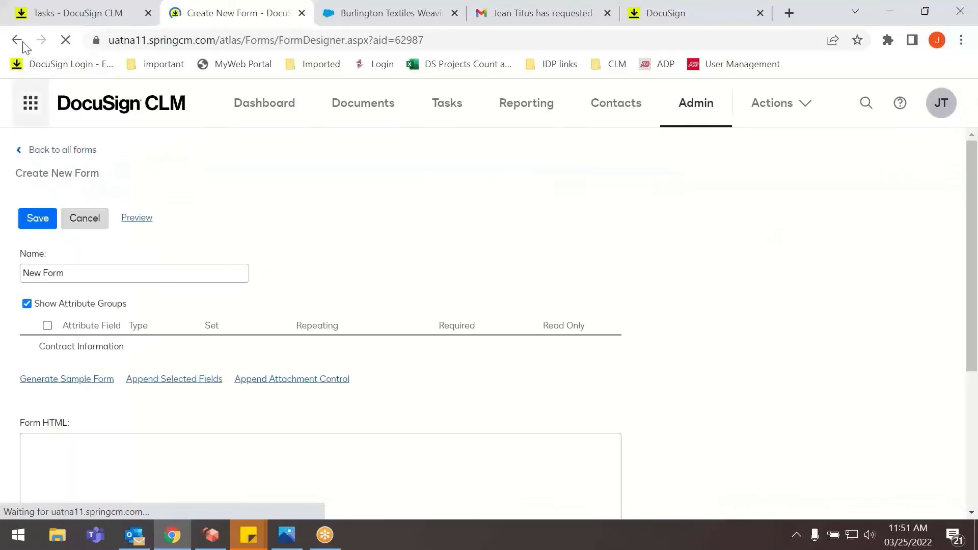
click(17, 40)
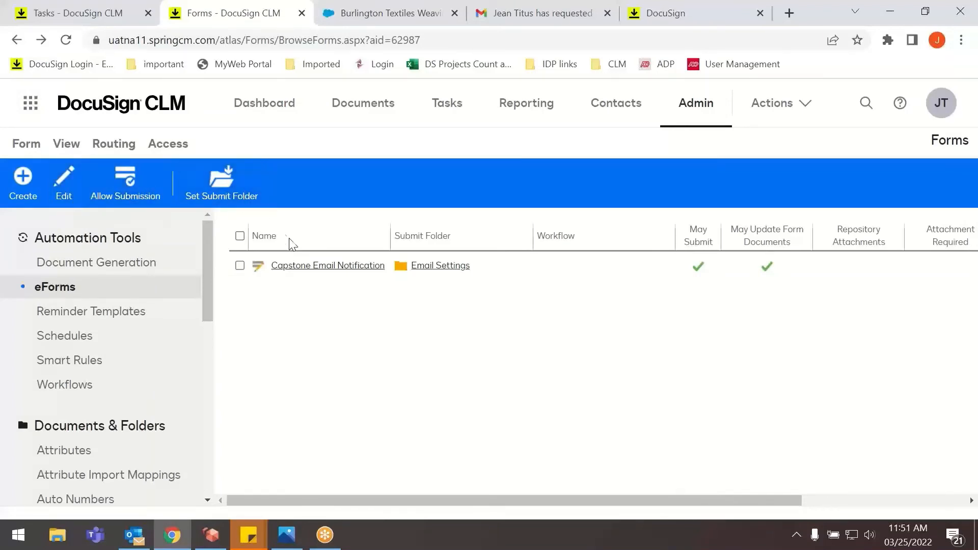
click(311, 270)
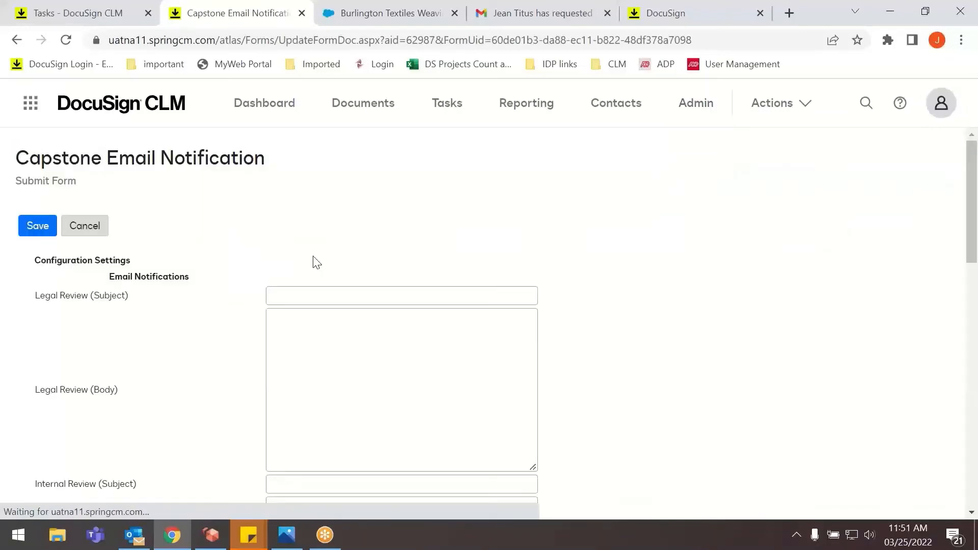
Review the subject and body fields in the Capstone Email Notification form and save the form.
scroll(231, 275, down, 2)
scroll(291, 271, down, 12)
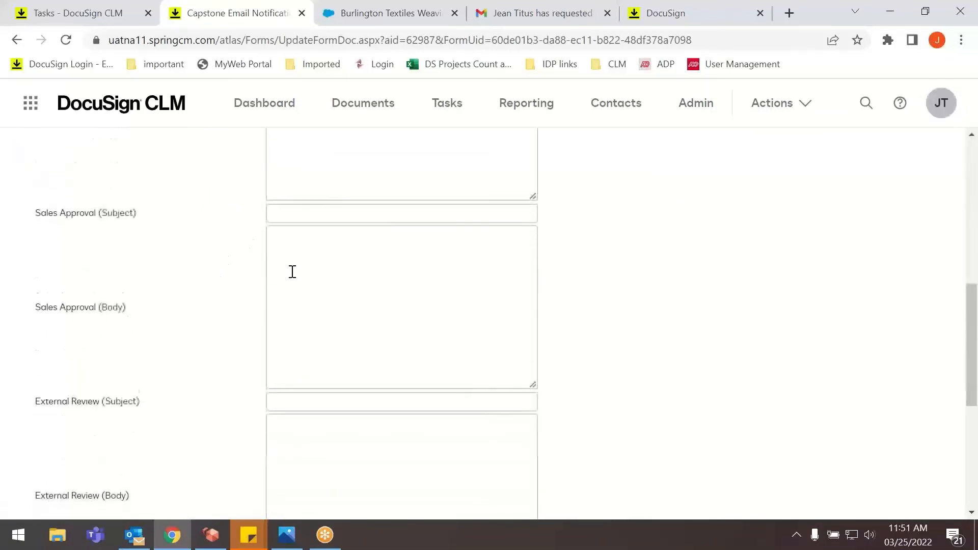
scroll(291, 271, up, 10)
scroll(294, 278, up, 5)
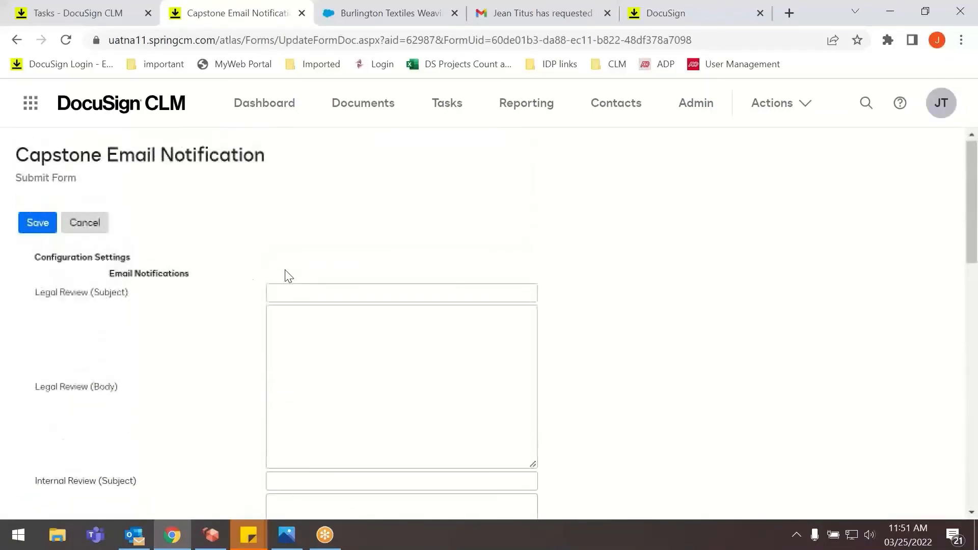
scroll(93, 415, down, 12)
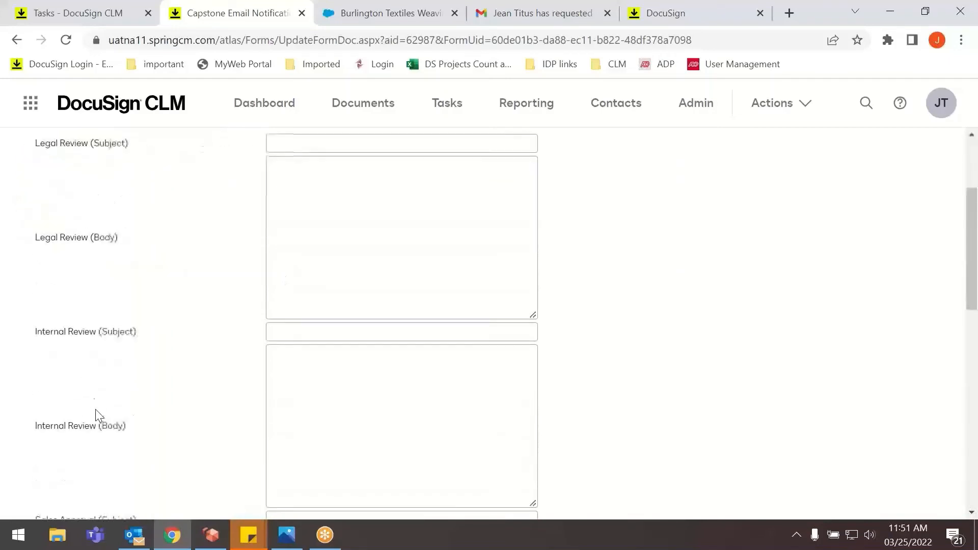
scroll(93, 371, up, 12)
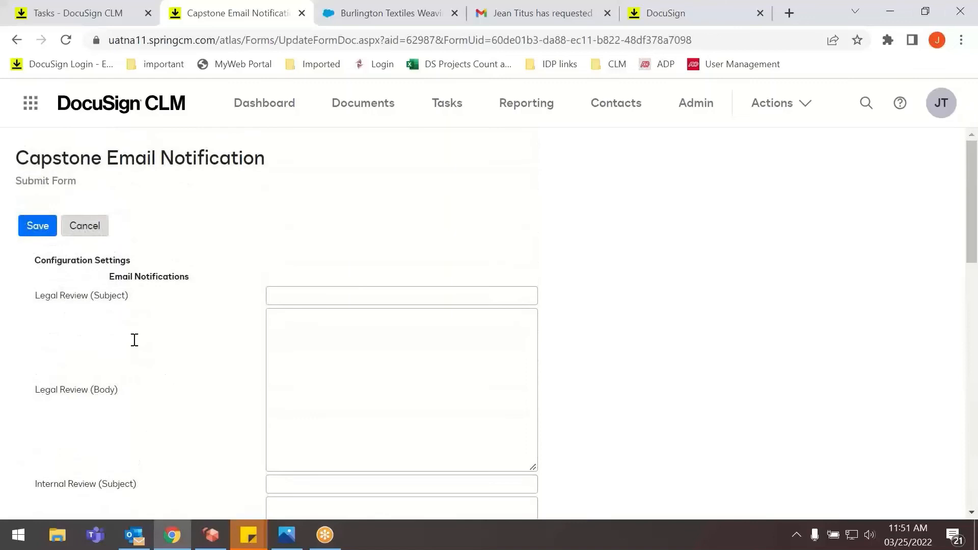
click(43, 229)
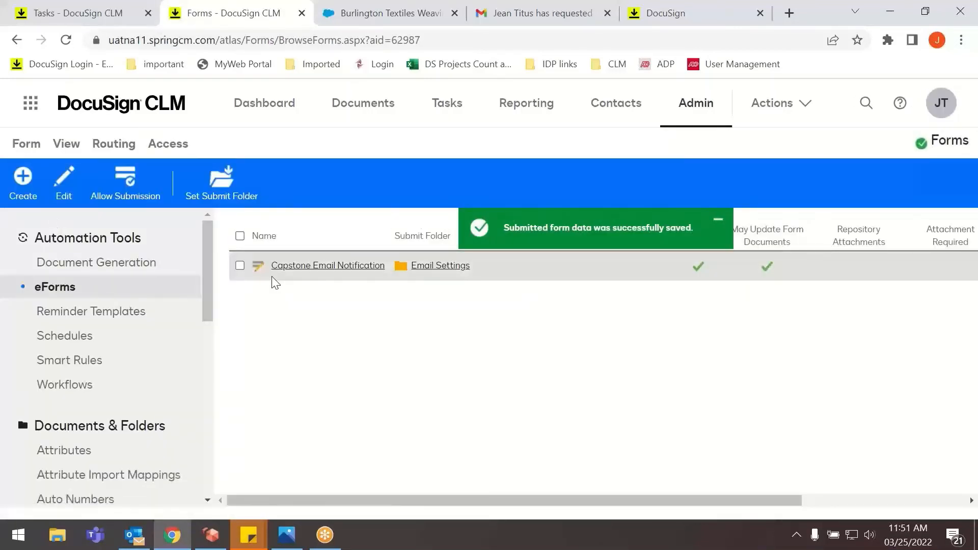
View the Reminder Templates page and look through the process list under Workflows.
click(106, 318)
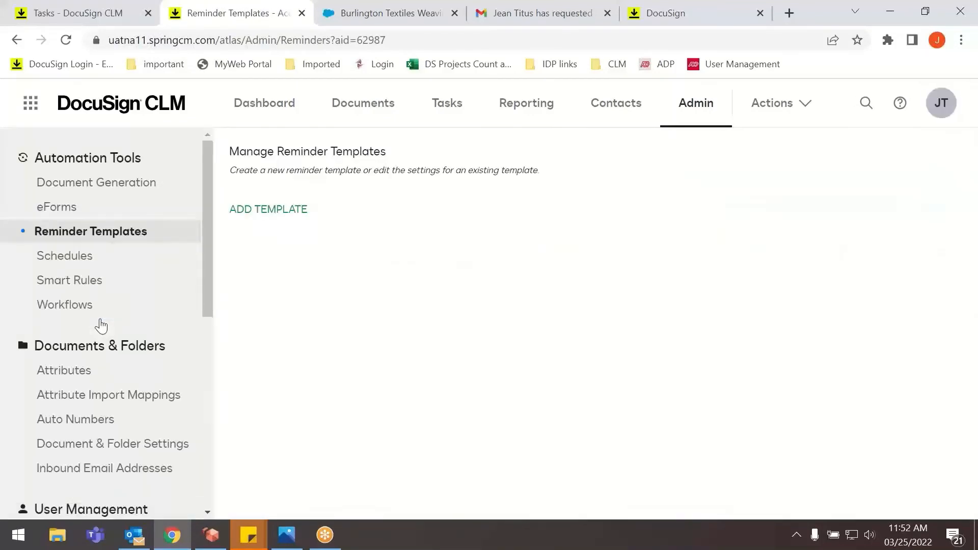
click(56, 309)
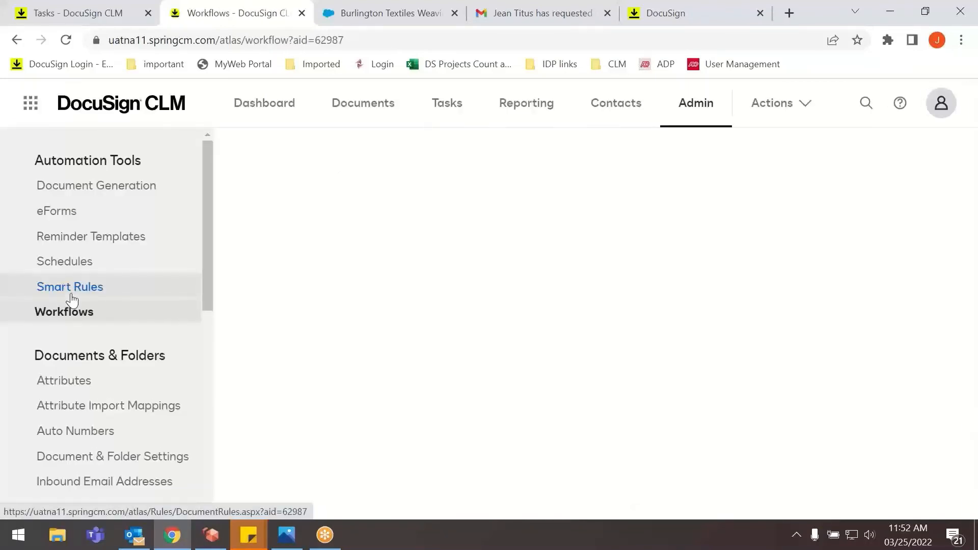
scroll(443, 297, down, 3)
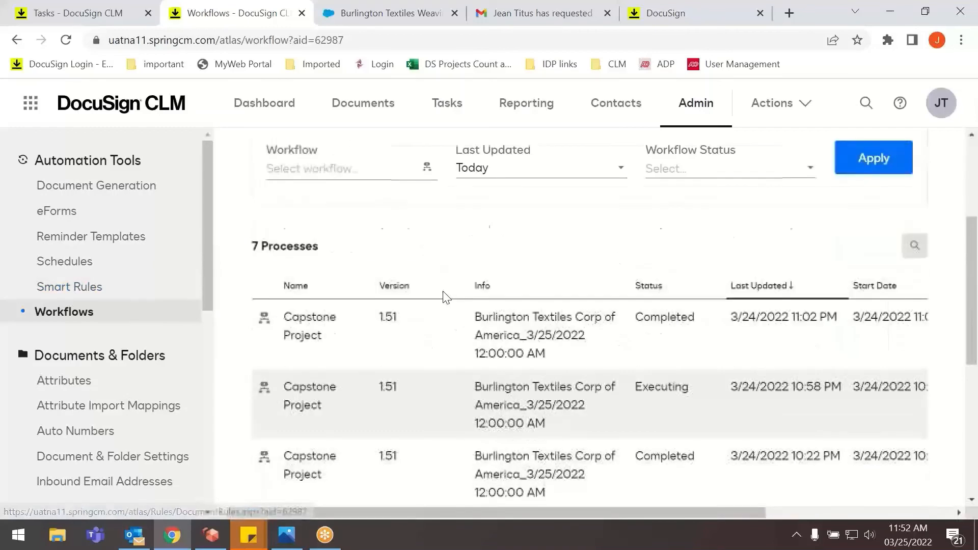
scroll(337, 295, down, 4)
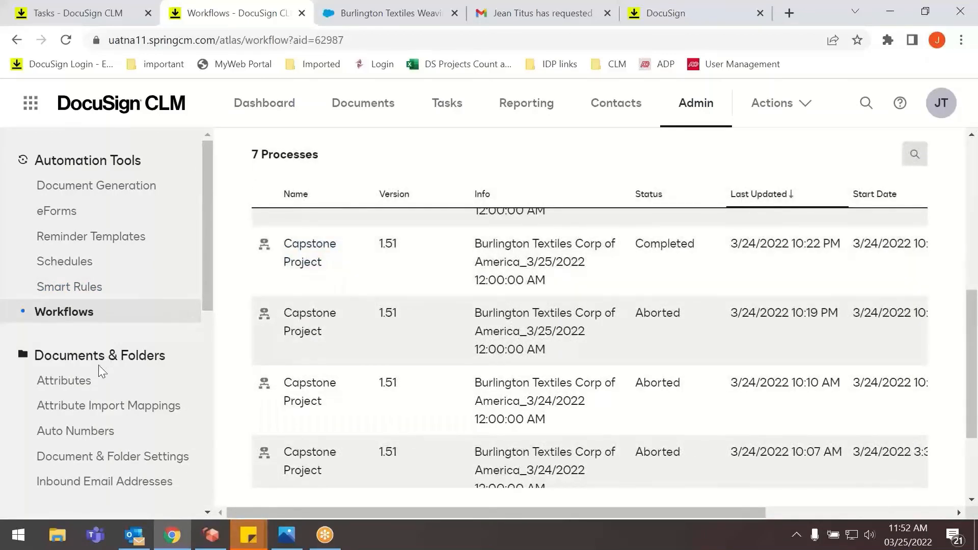
Open the Contract Information attribute group and examine its fields, from Department through Signed Date.
click(66, 384)
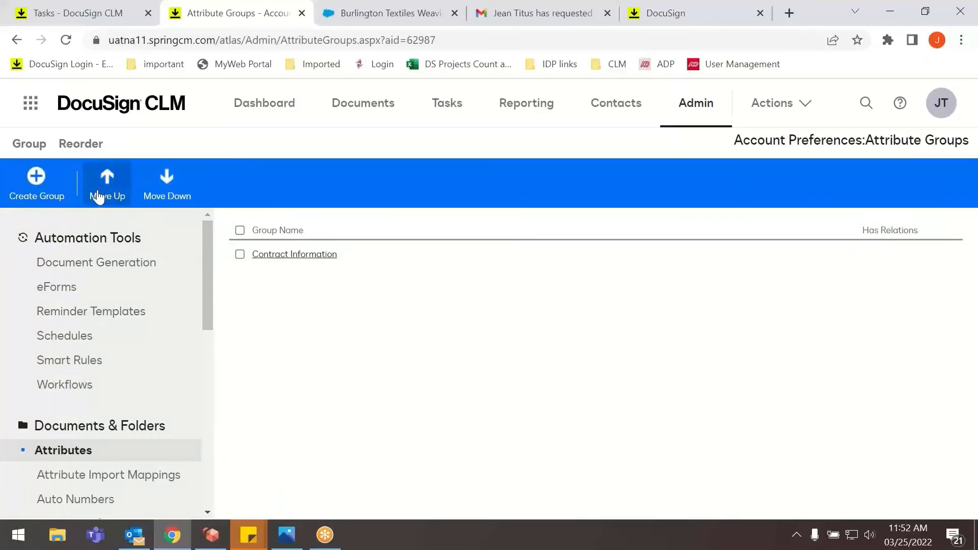
click(299, 255)
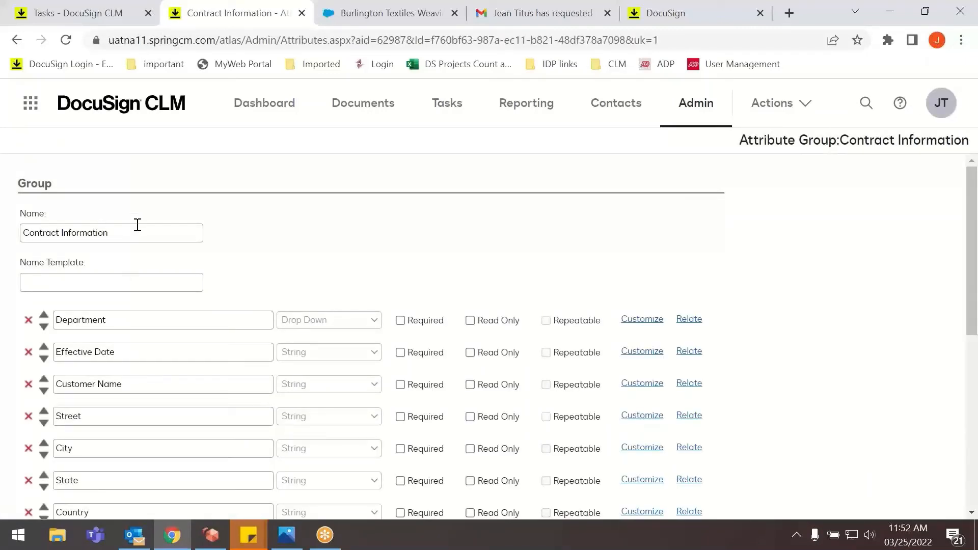
scroll(89, 306, down, 5)
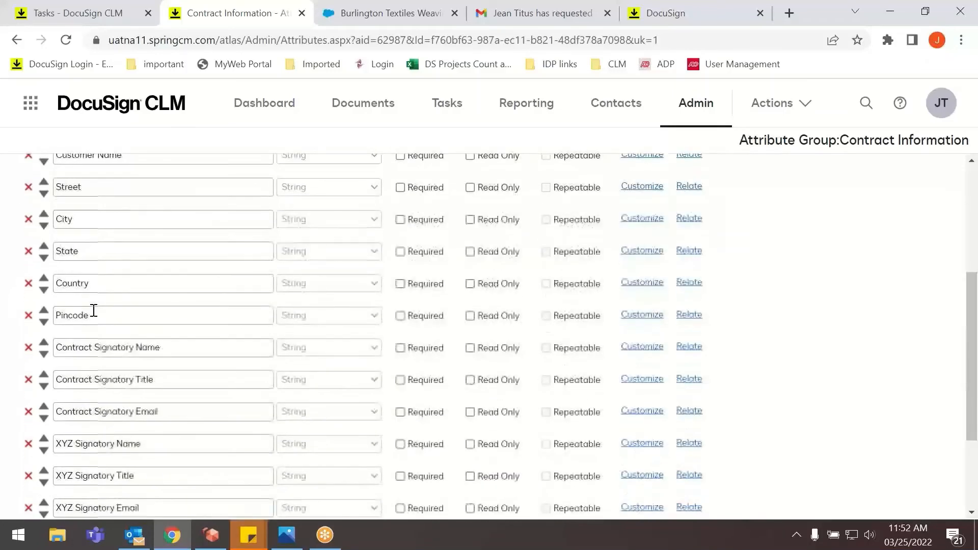
scroll(152, 398, up, 3)
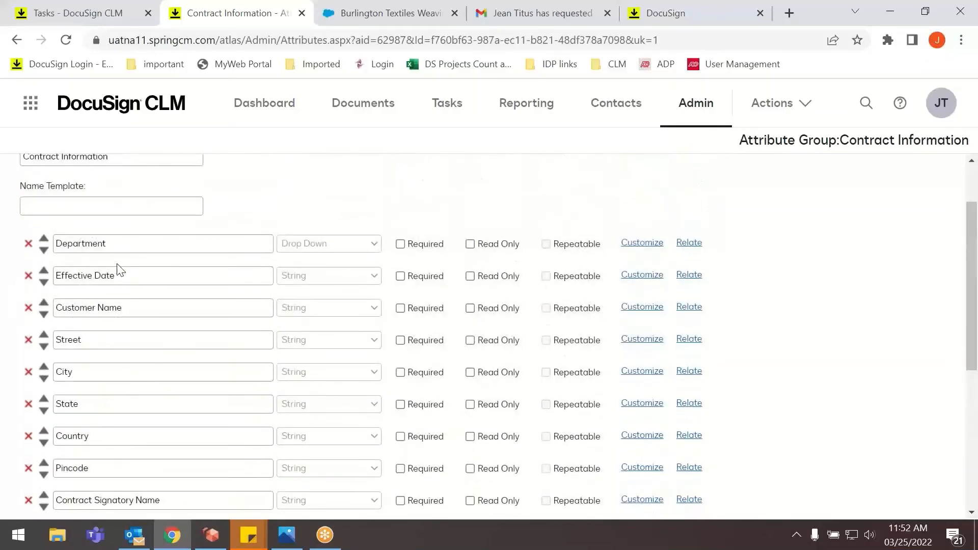
scroll(107, 299, down, 6)
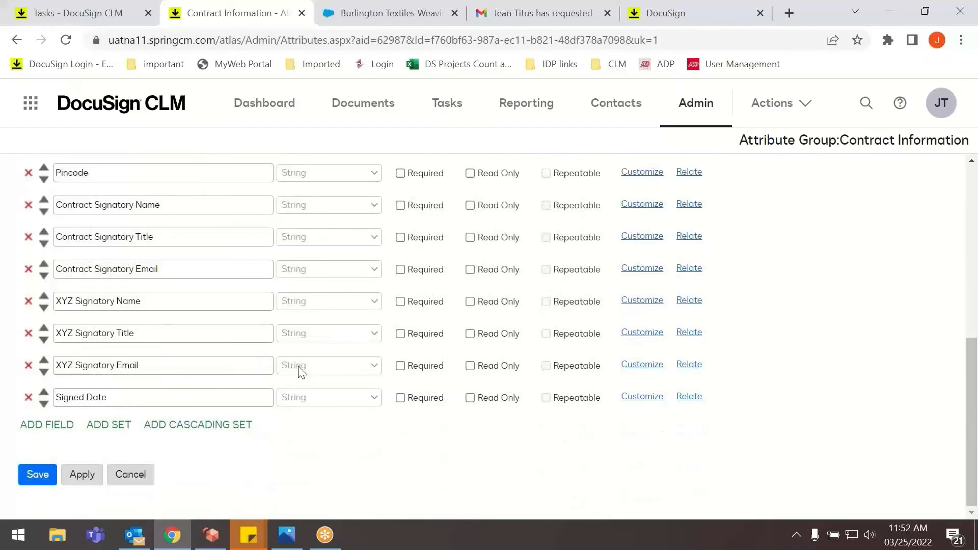
scroll(366, 362, up, 5)
scroll(105, 328, down, 3)
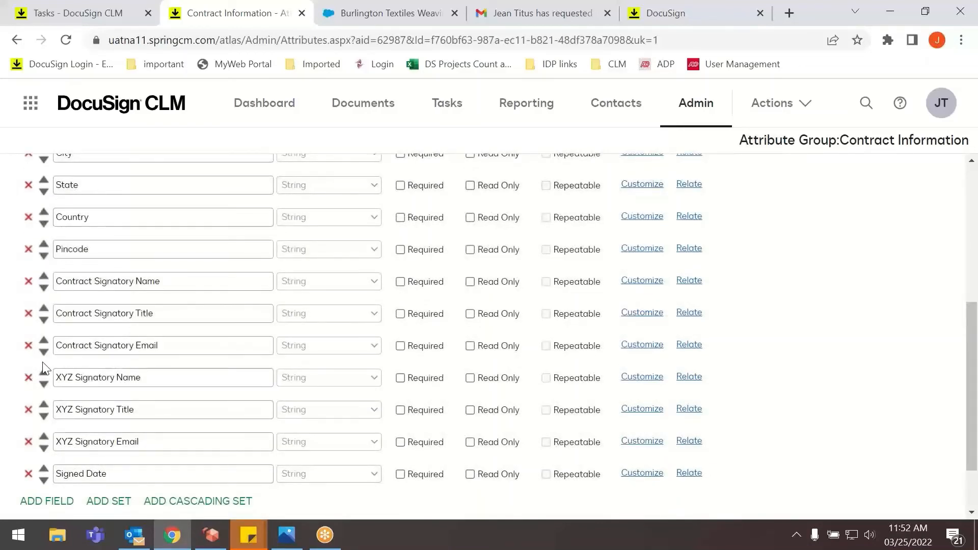
scroll(326, 366, down, 2)
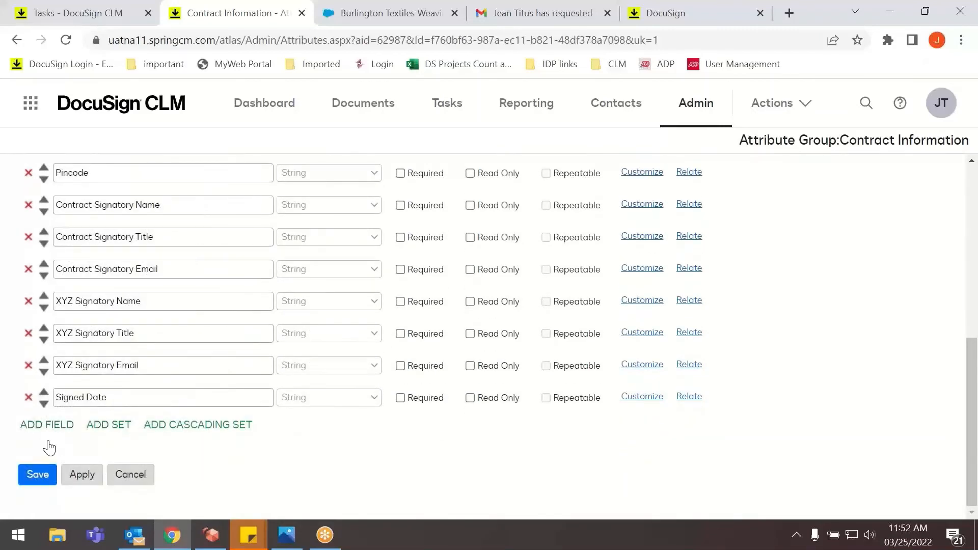
Add a blank field to the Contract Information attribute group, remove it again, and save the group.
click(53, 426)
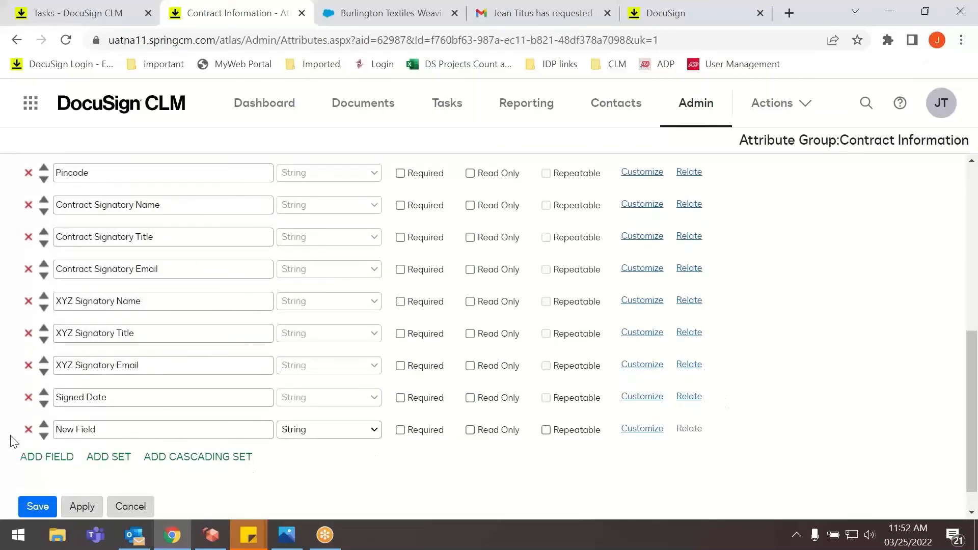
click(28, 430)
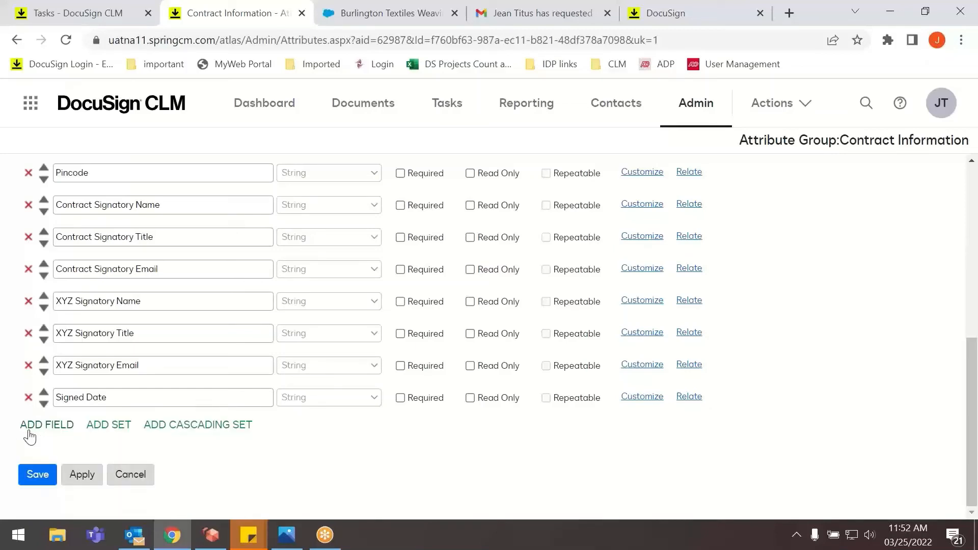
click(51, 475)
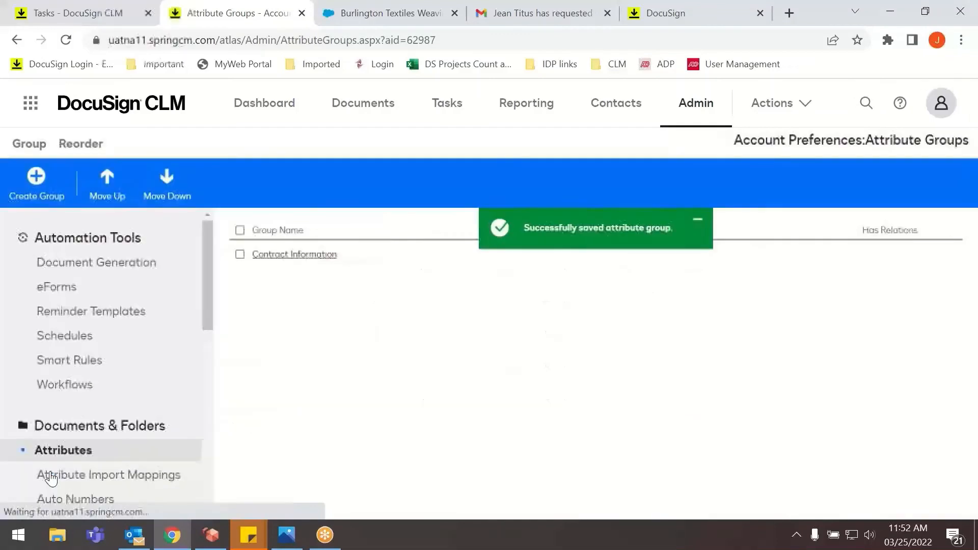
View the account's users with their permission profiles and look through the CLM Groups list.
scroll(134, 421, down, 5)
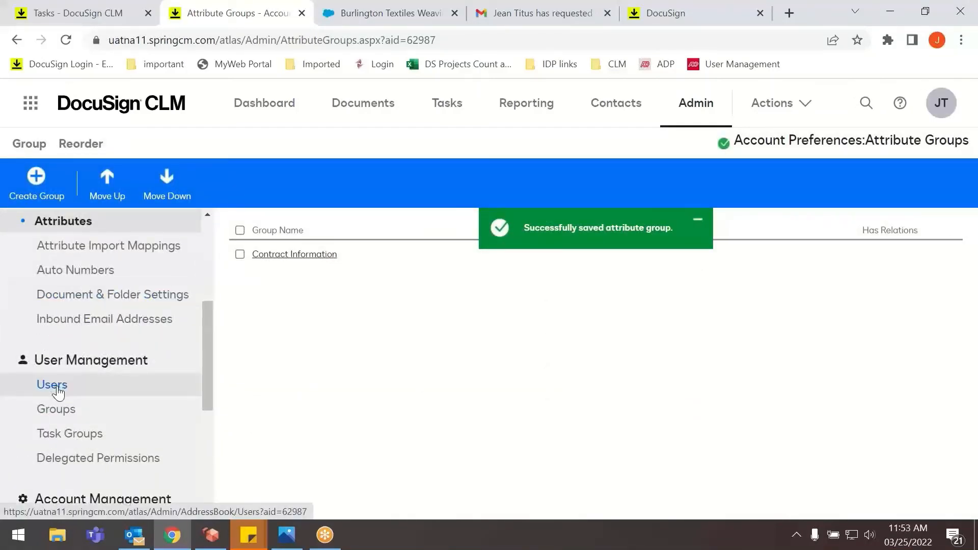
click(58, 390)
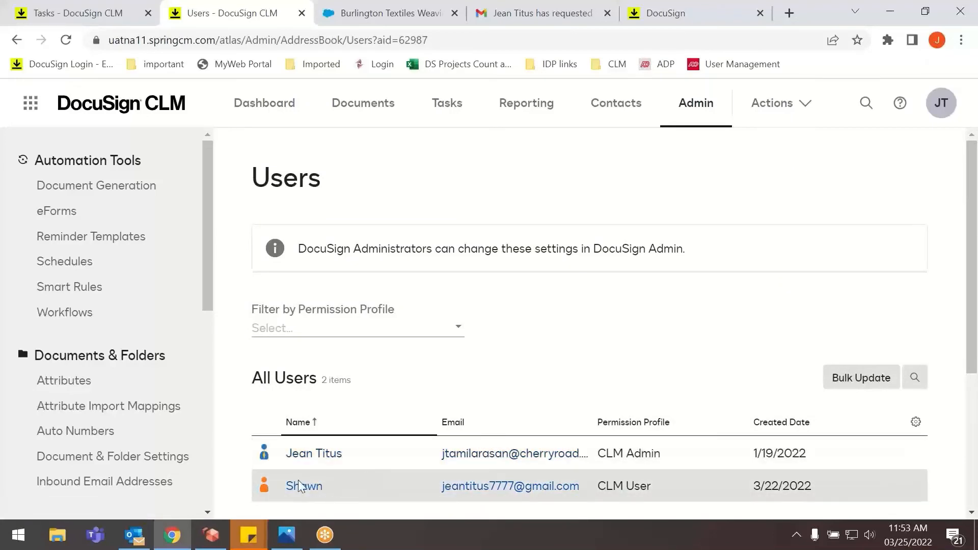
scroll(65, 404, down, 4)
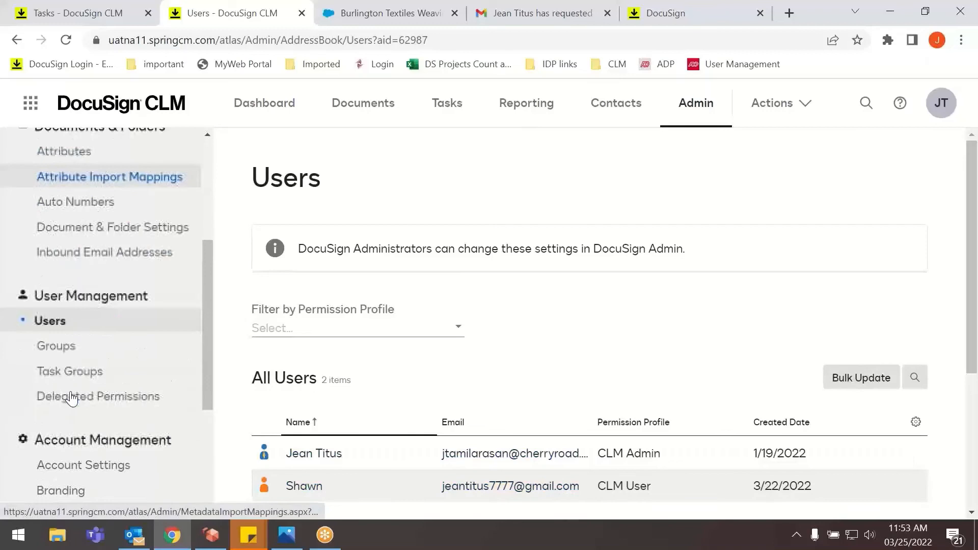
click(57, 347)
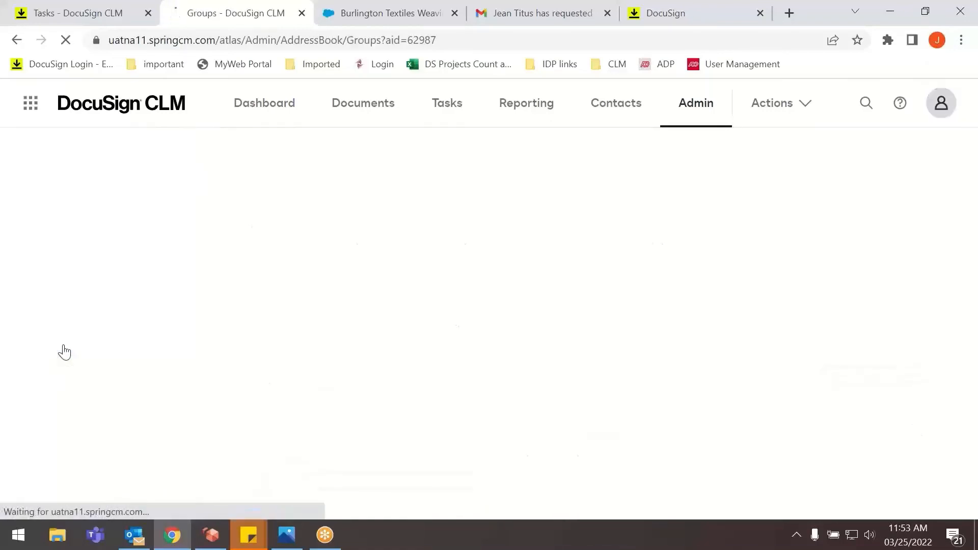
scroll(303, 356, down, 1)
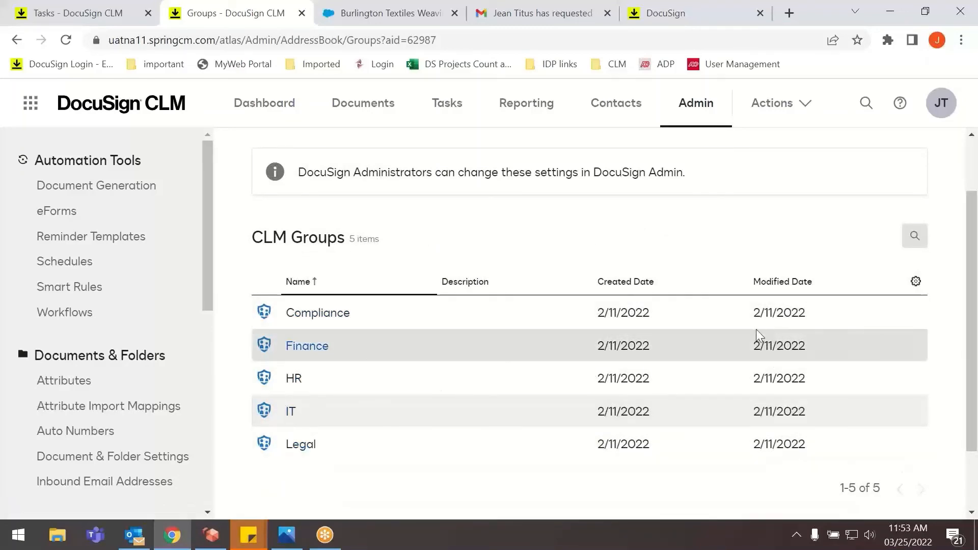
scroll(644, 317, up, 2)
scroll(461, 302, down, 3)
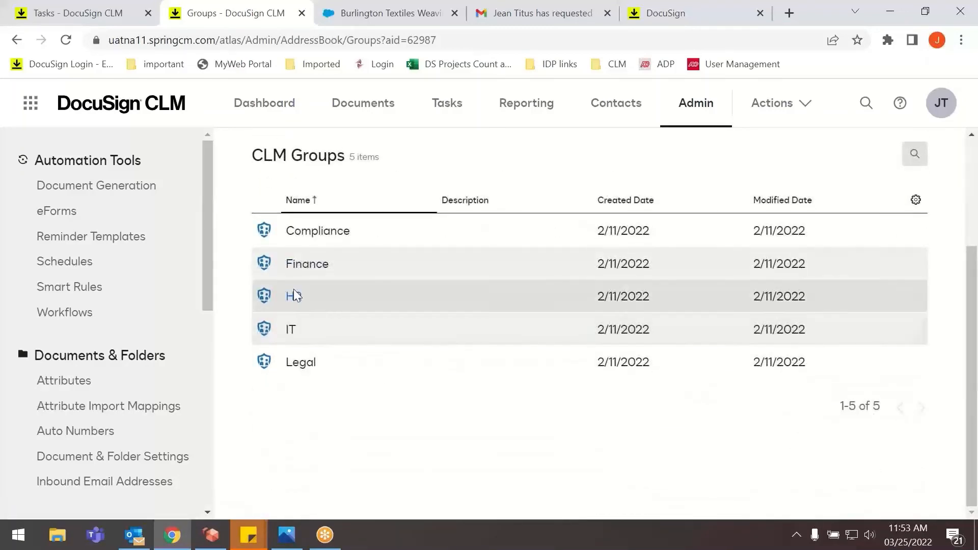
Open the Internal Team task group, review its auto-assign, notification and user permission settings, and save it.
scroll(84, 407, down, 5)
click(82, 373)
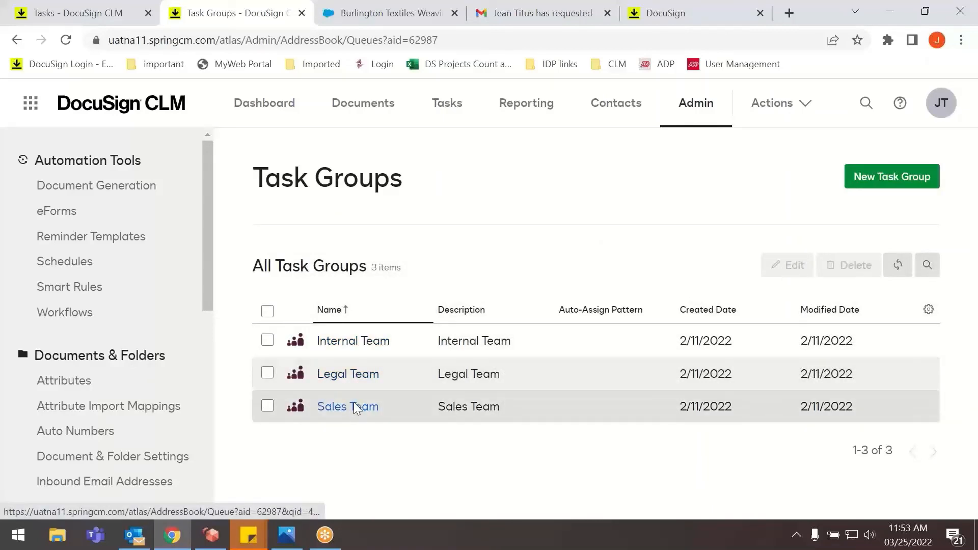
click(359, 342)
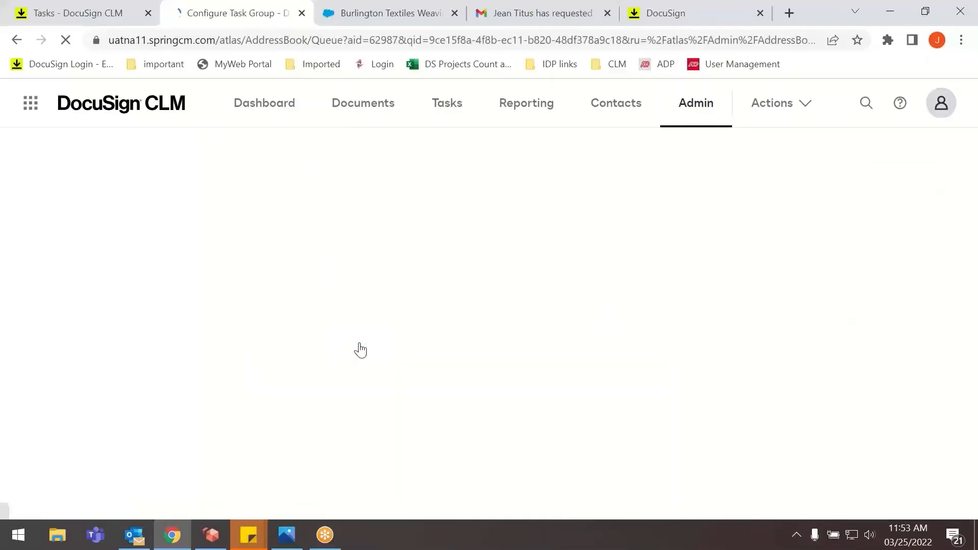
scroll(350, 357, down, 2)
scroll(350, 358, down, 4)
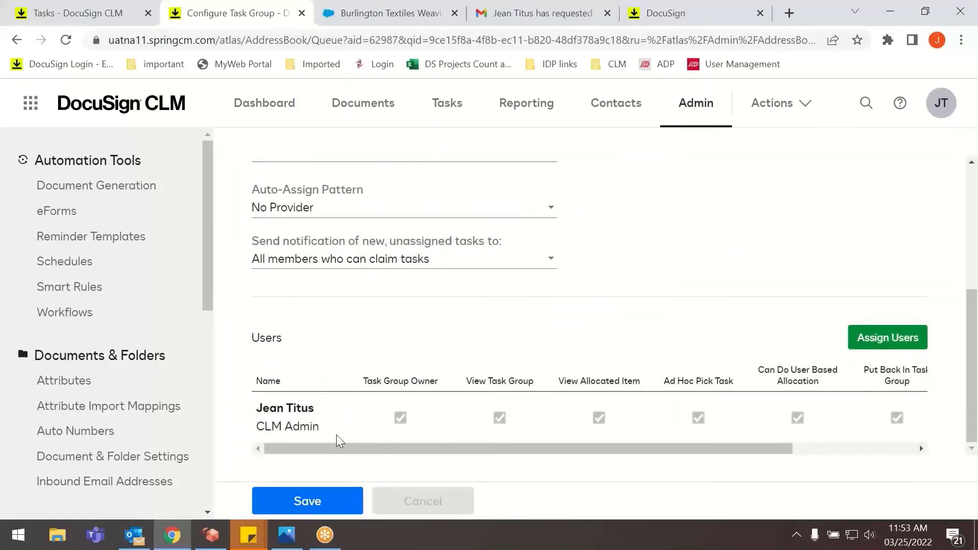
click(306, 501)
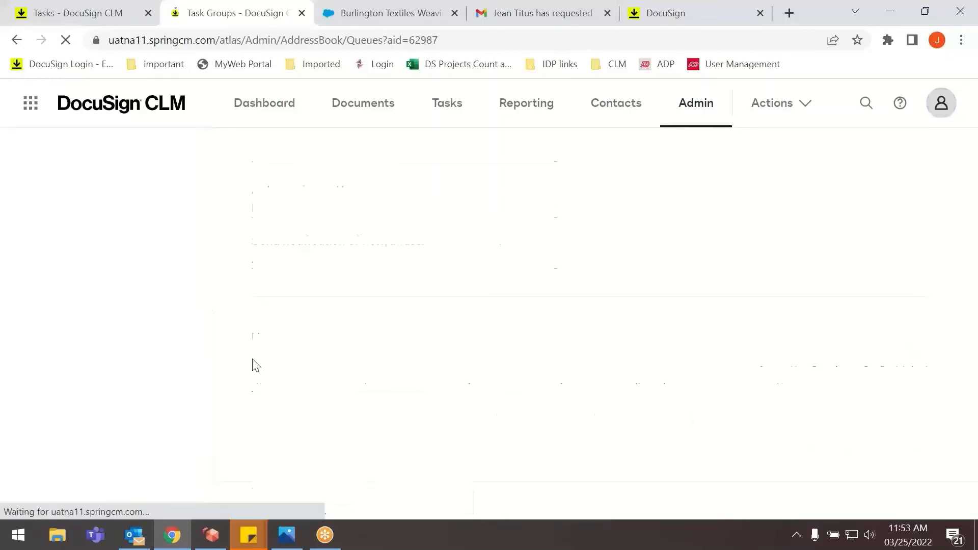
View the Delegated Permissions page under User Management.
scroll(115, 349, down, 7)
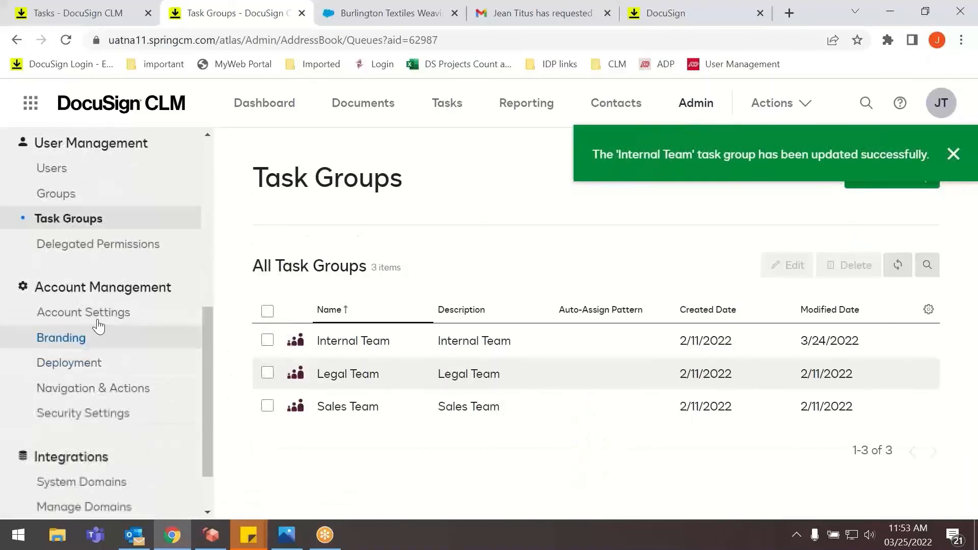
click(63, 253)
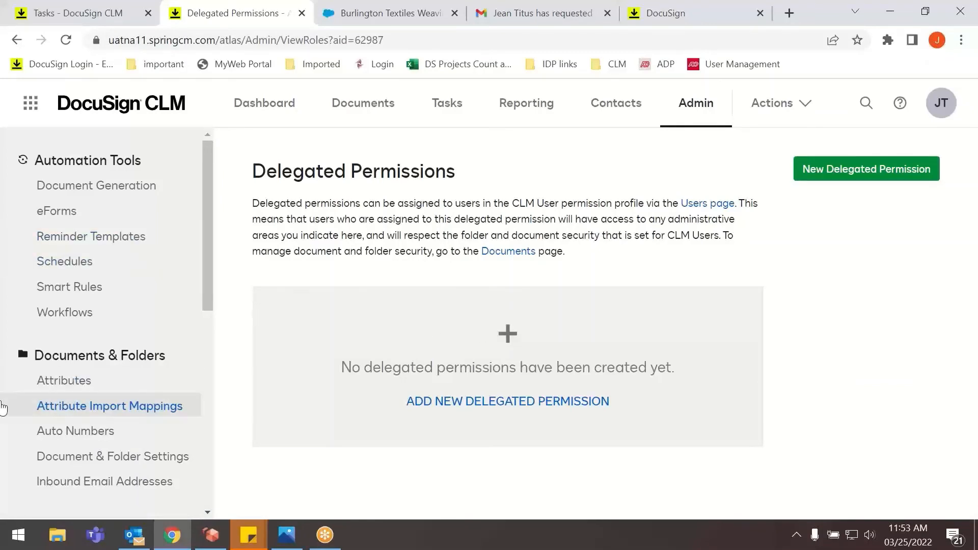
Open the Account Settings page under Account Management and check the languages enabled for the account.
scroll(84, 389, down, 3)
scroll(86, 389, down, 6)
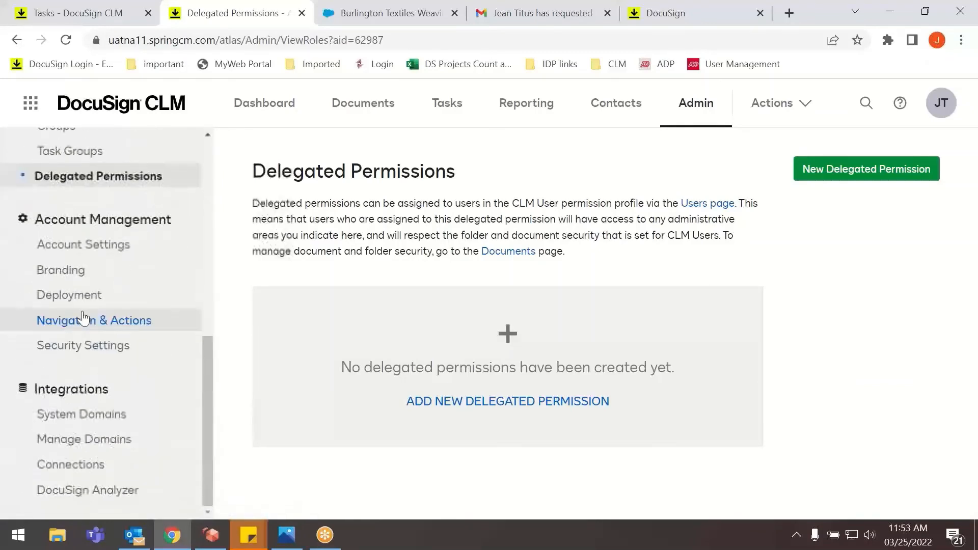
click(95, 247)
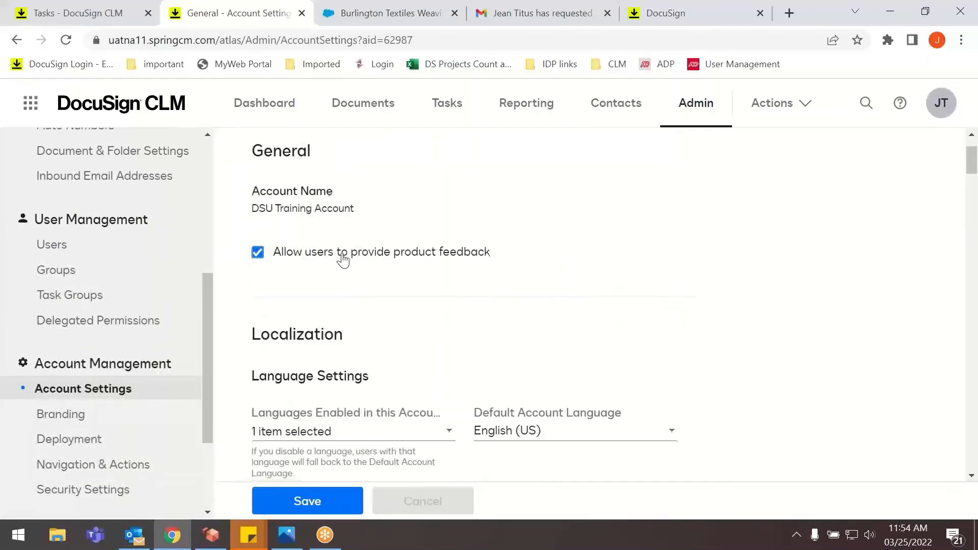
scroll(309, 254, down, 1)
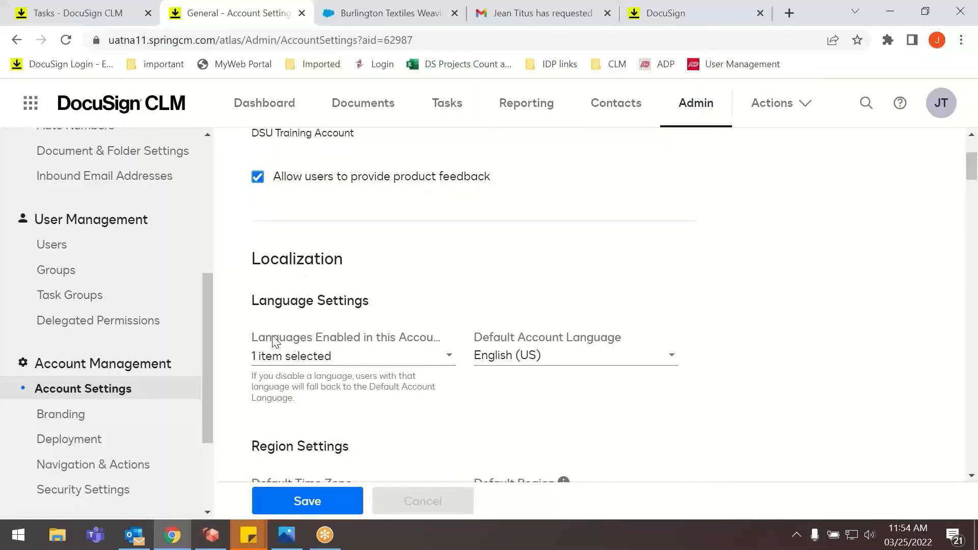
click(308, 356)
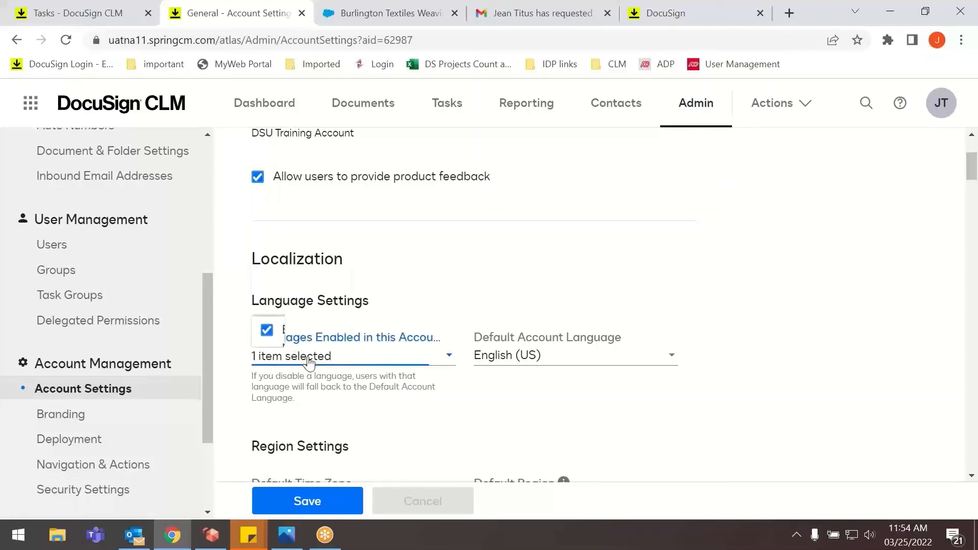
click(310, 358)
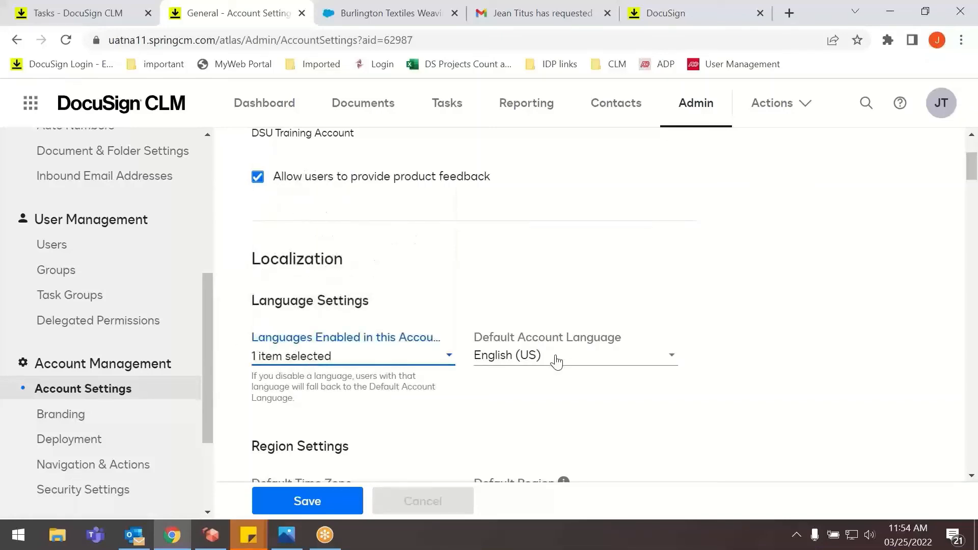
Review the account's Region Settings and the Storage section with its usage and trash retention.
scroll(548, 366, down, 4)
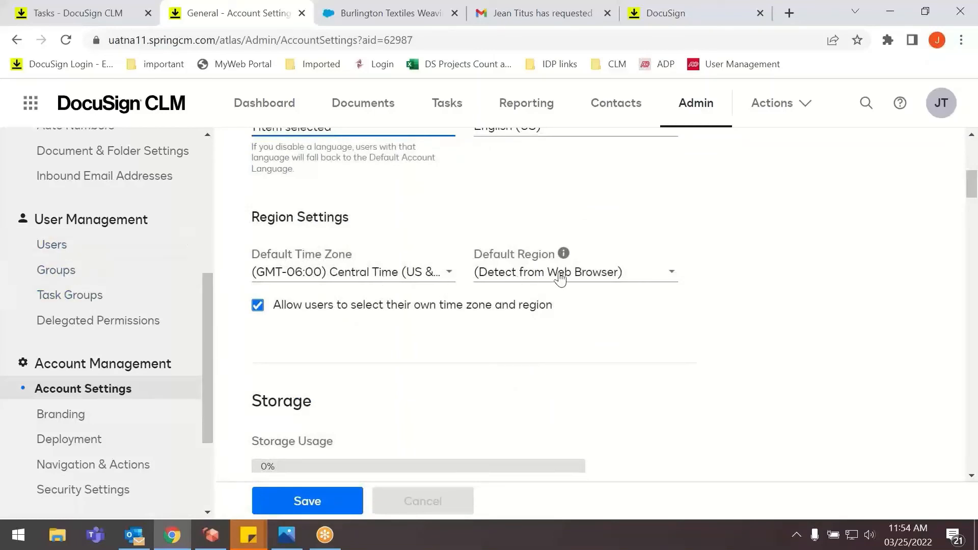
scroll(357, 326, down, 4)
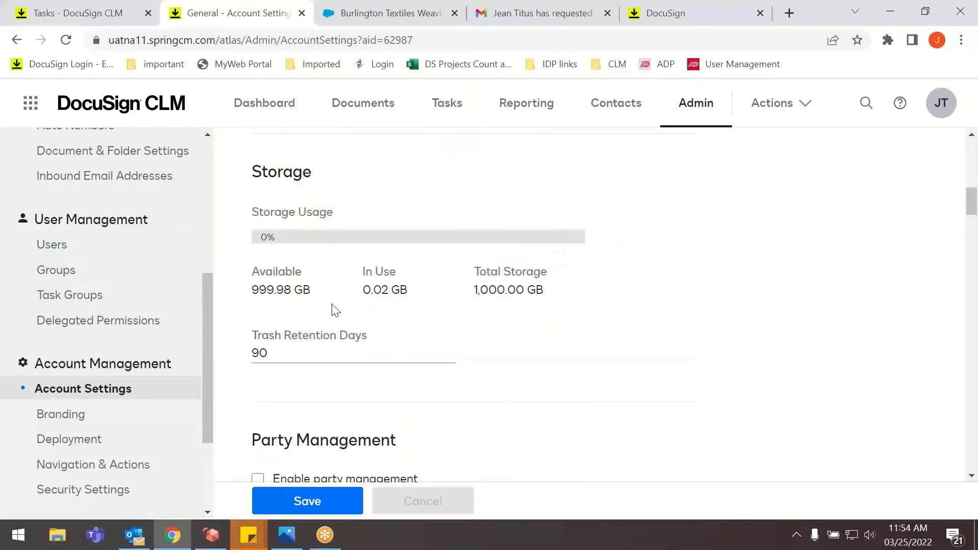
scroll(306, 285, up, 4)
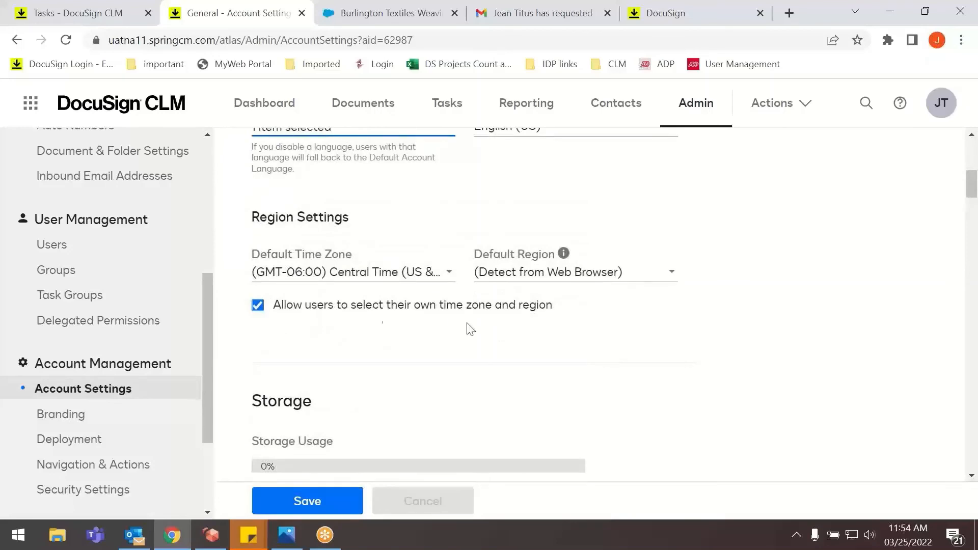
scroll(458, 331, down, 5)
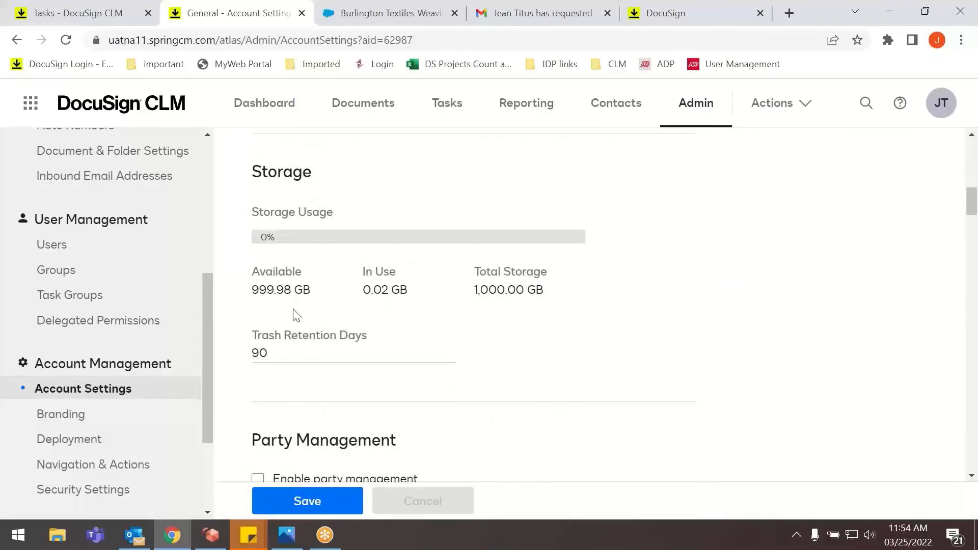
Examine the account's Document Permissions, Workflow & Tasks, Integrations, Electronic Signature, Search, External Review, Manual Task Reminders and Slack Integration settings.
scroll(320, 309, down, 8)
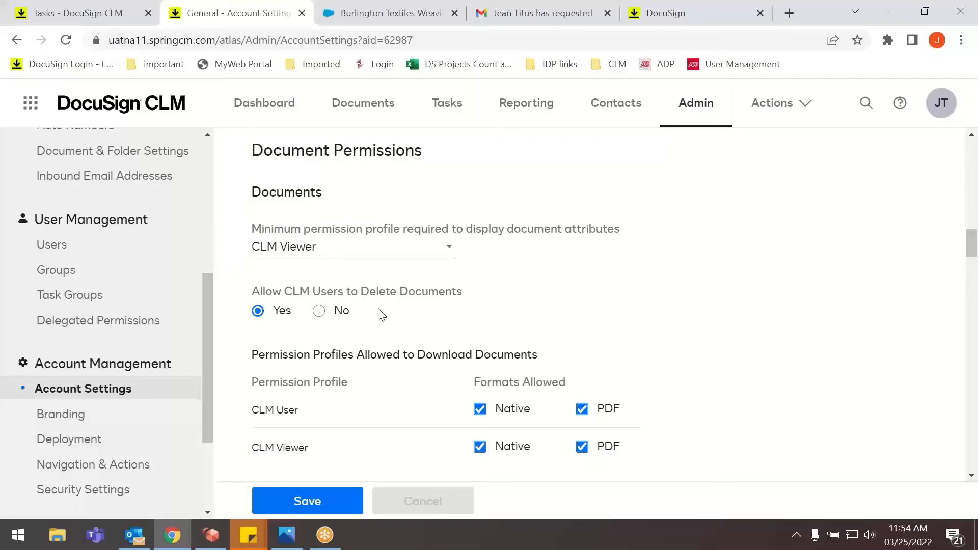
scroll(445, 359, down, 2)
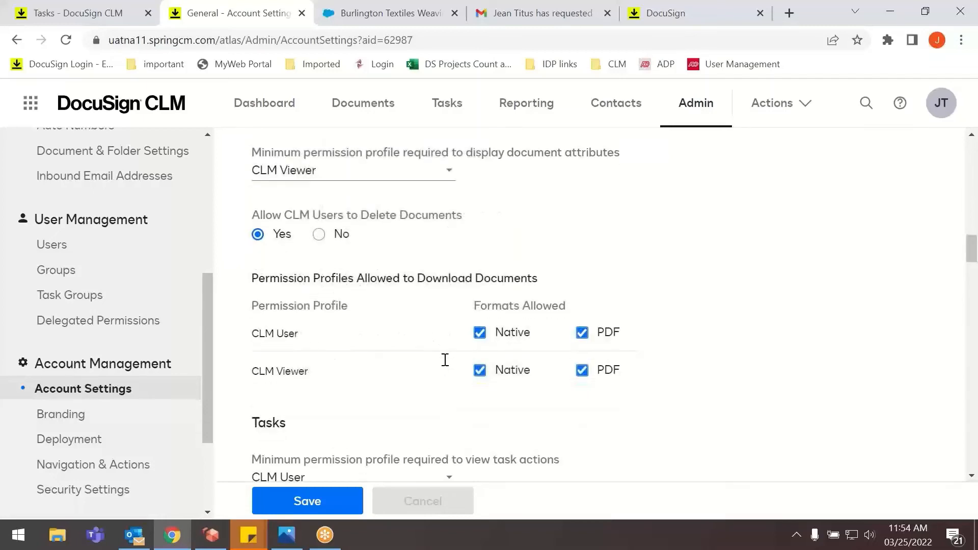
scroll(443, 361, down, 6)
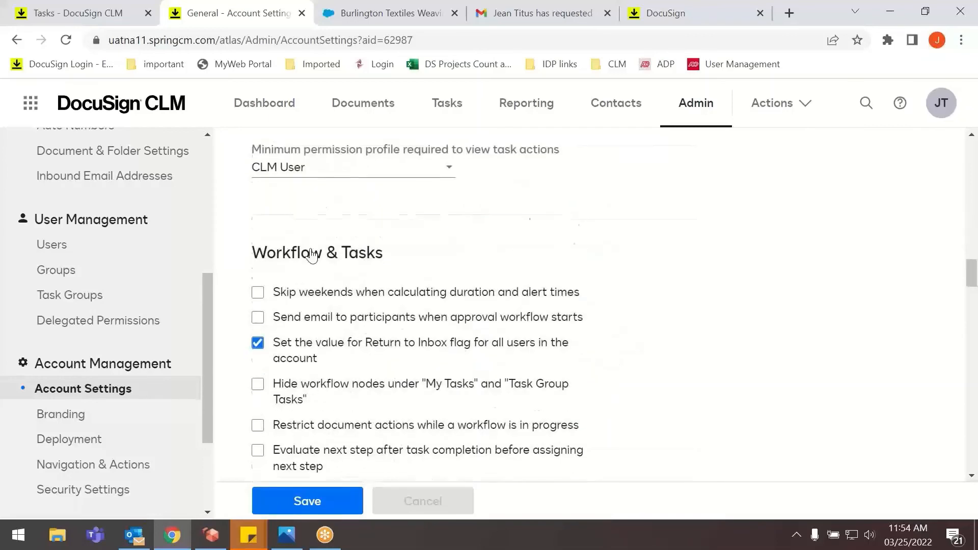
scroll(290, 195, down, 3)
scroll(284, 203, up, 2)
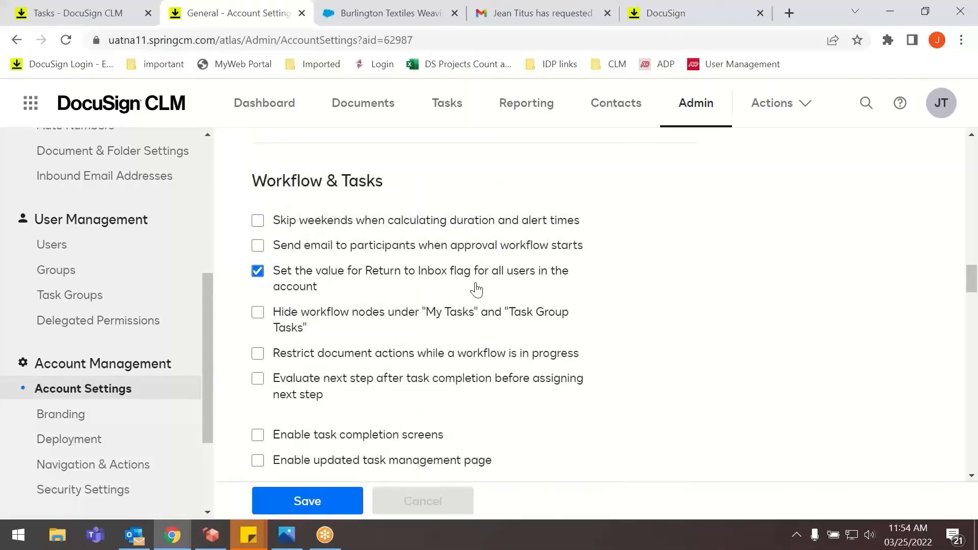
scroll(301, 310, down, 9)
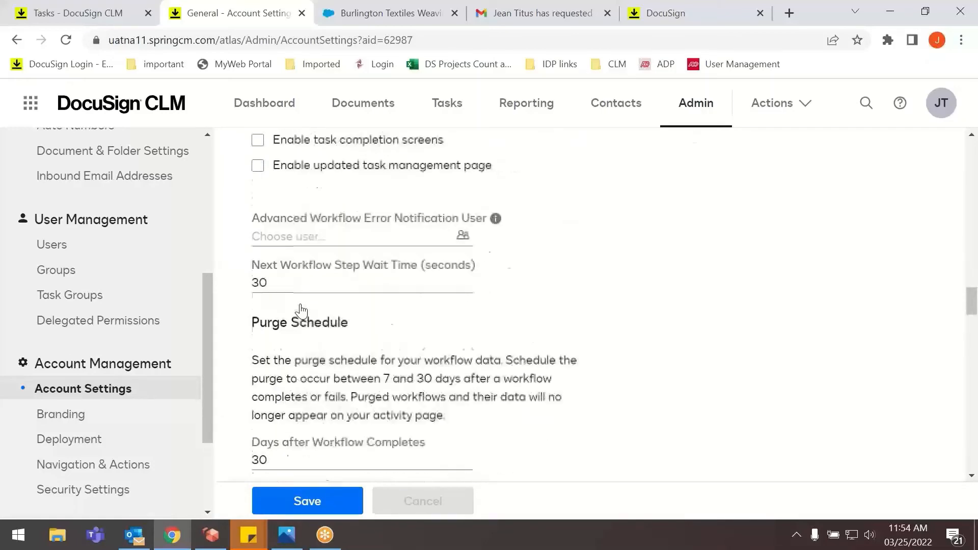
scroll(298, 314, down, 18)
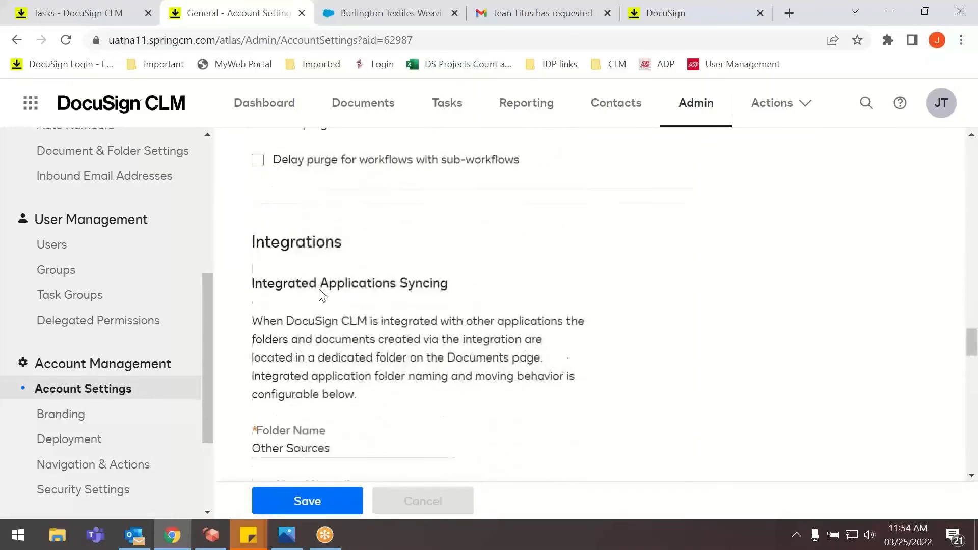
scroll(322, 295, down, 15)
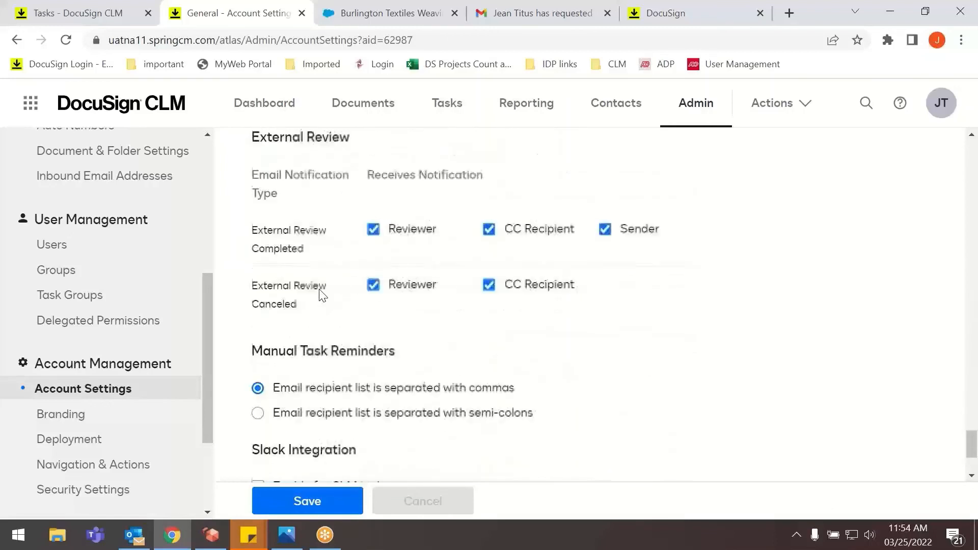
scroll(322, 295, down, 3)
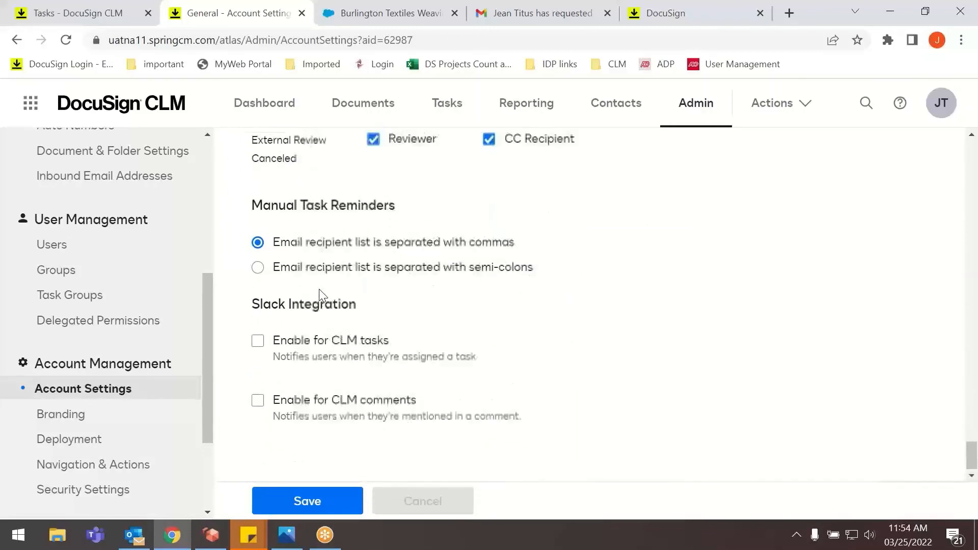
scroll(322, 295, up, 7)
scroll(322, 296, up, 10)
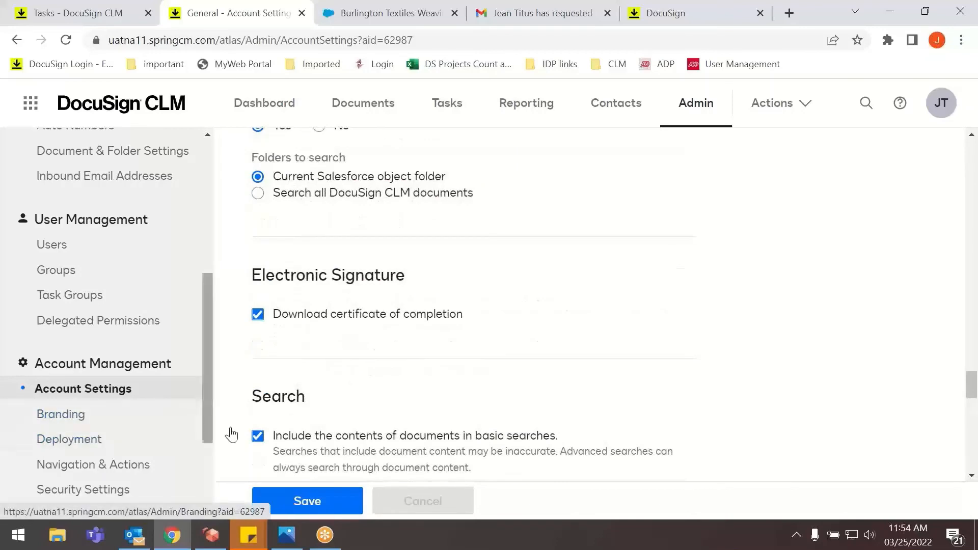
Open the Branding page and review the logo upload, primary and secondary color choices, and color preview.
click(49, 417)
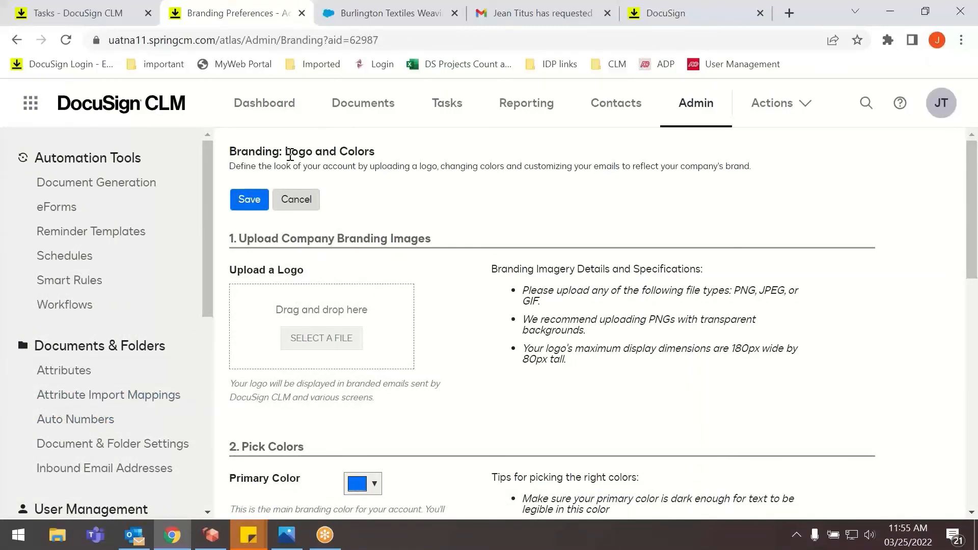
drag(286, 153, 378, 156)
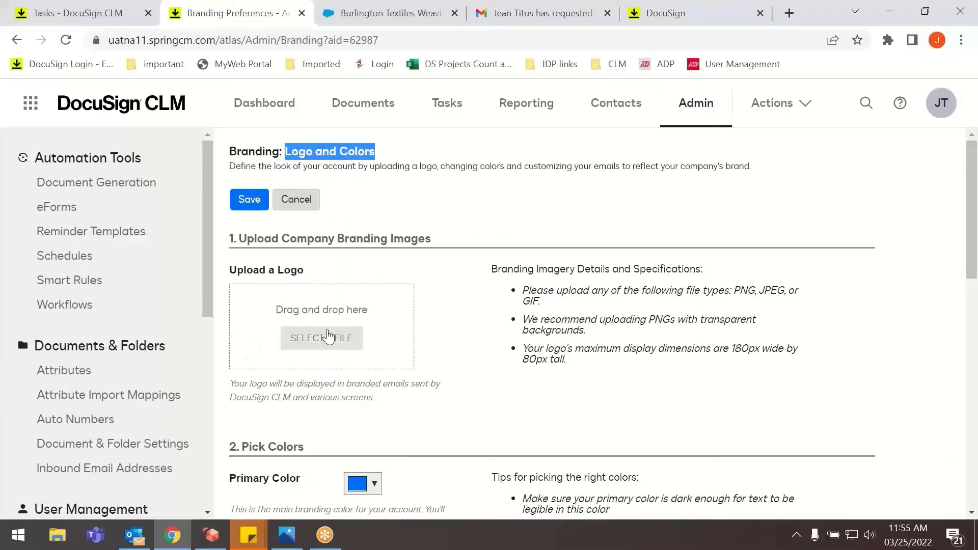
scroll(382, 334, down, 3)
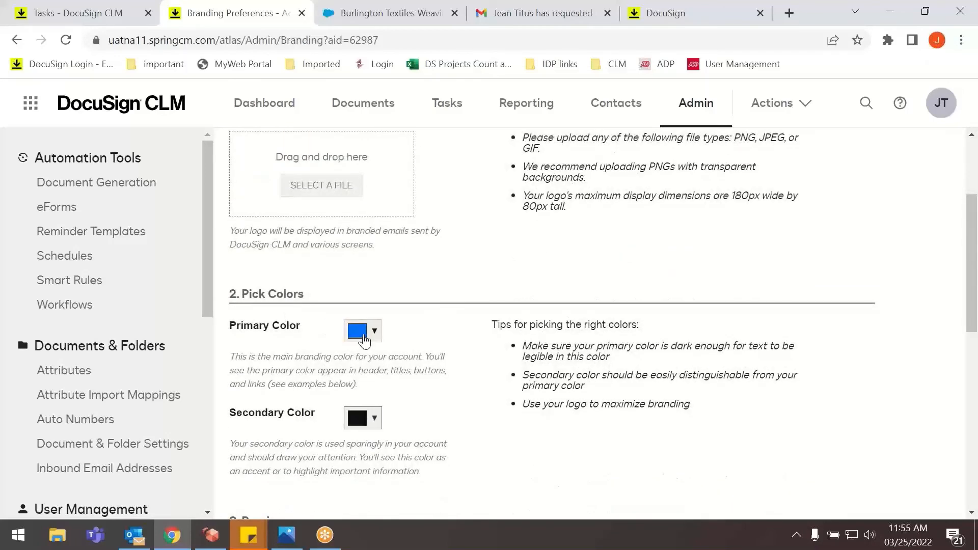
click(377, 332)
click(376, 330)
scroll(357, 341, down, 5)
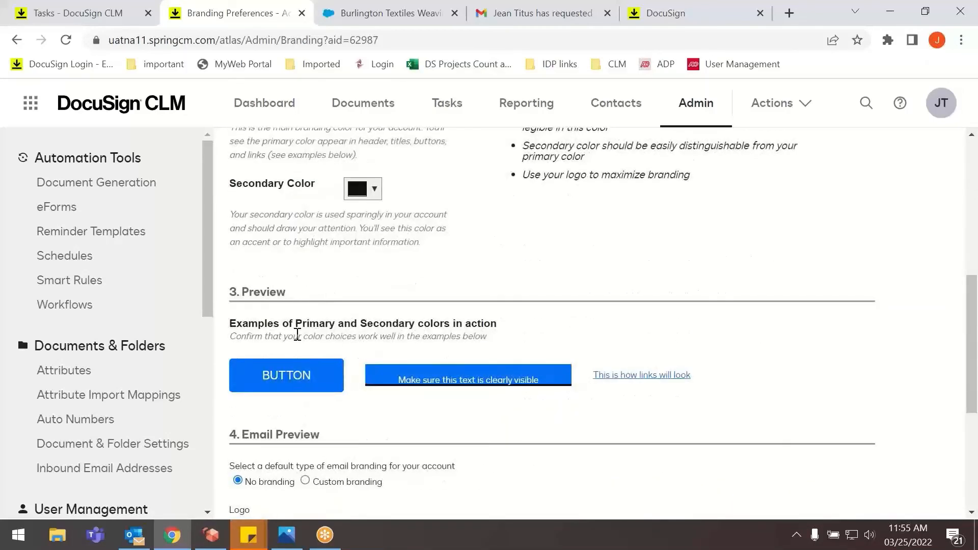
Select Custom branding as the default email branding and view its header logo and footer message options.
scroll(359, 337, down, 3)
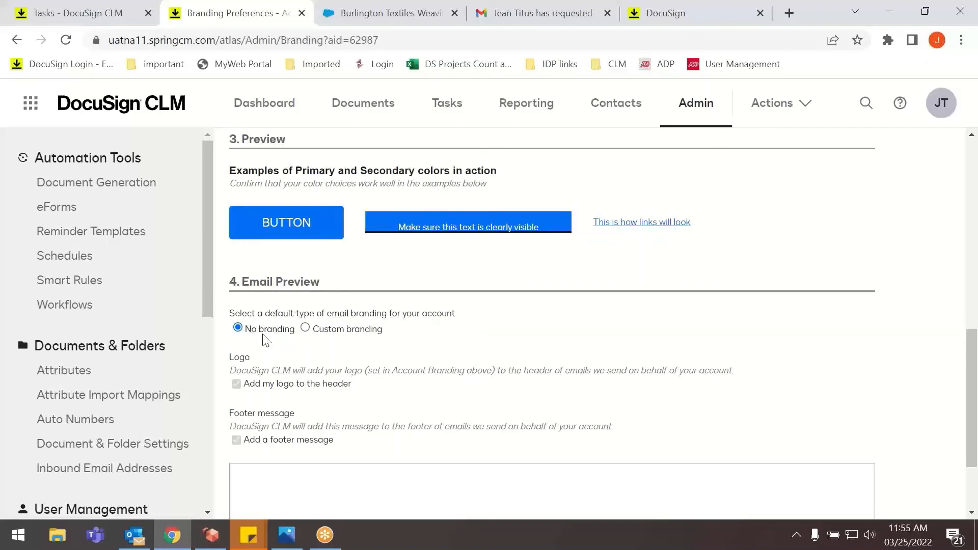
click(310, 332)
scroll(320, 351, down, 2)
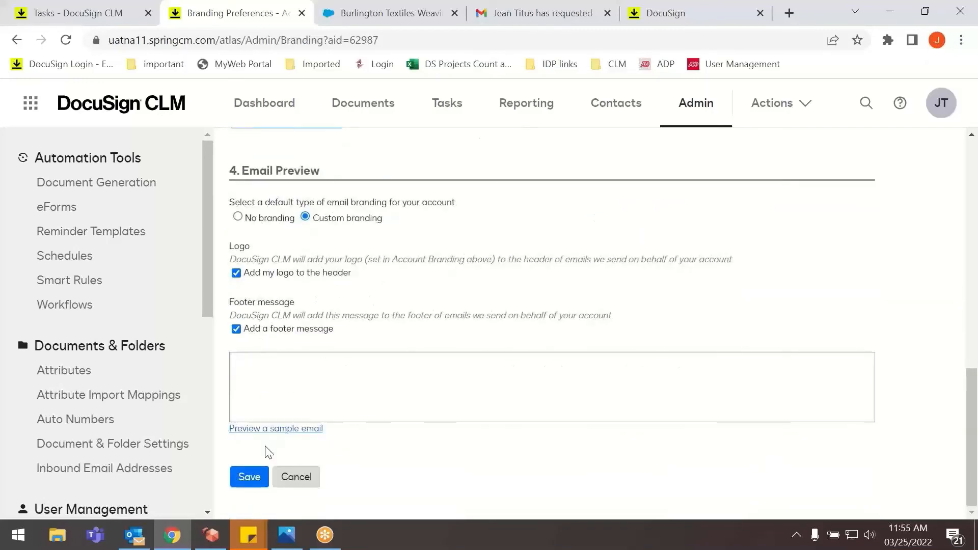
Open a new package under Deployment and review its name, description, install options and content categories.
scroll(117, 397, down, 6)
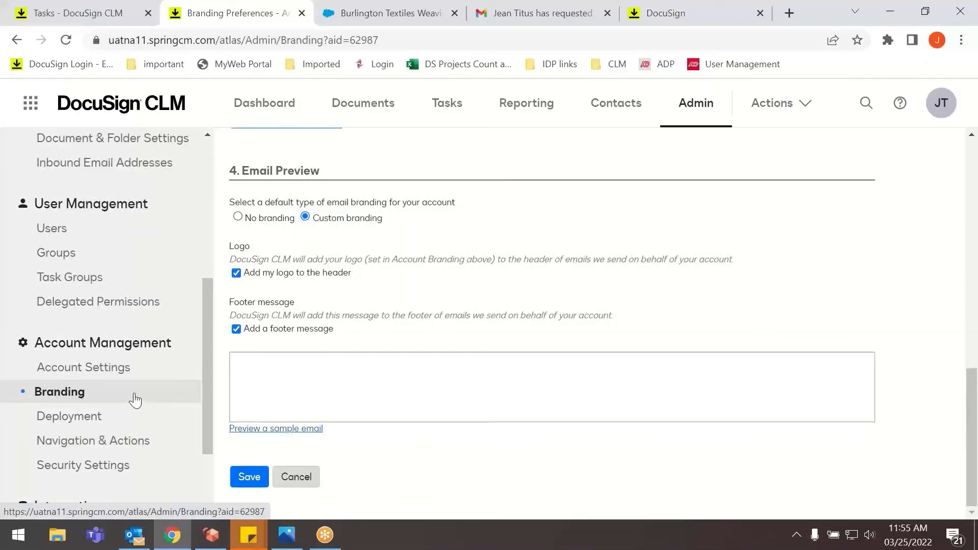
click(98, 415)
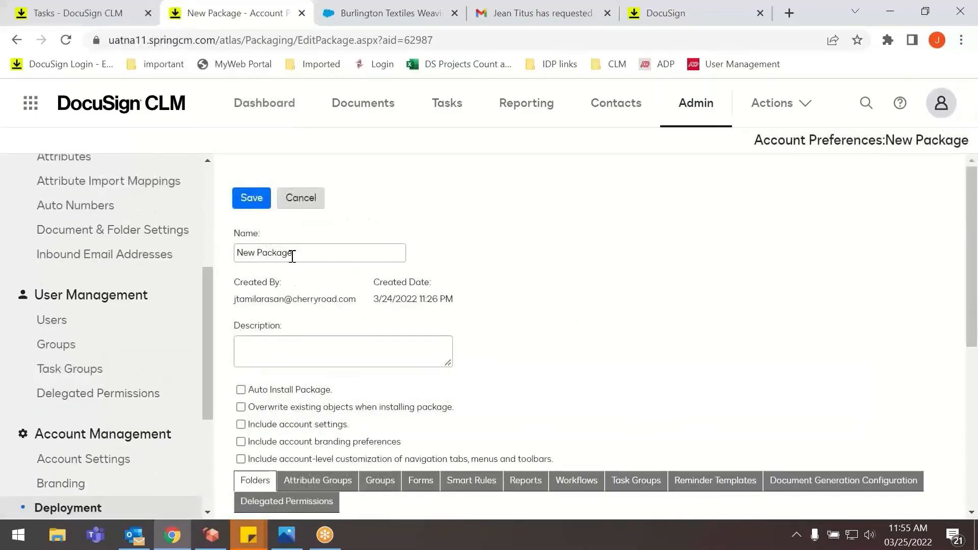
scroll(306, 247, down, 1)
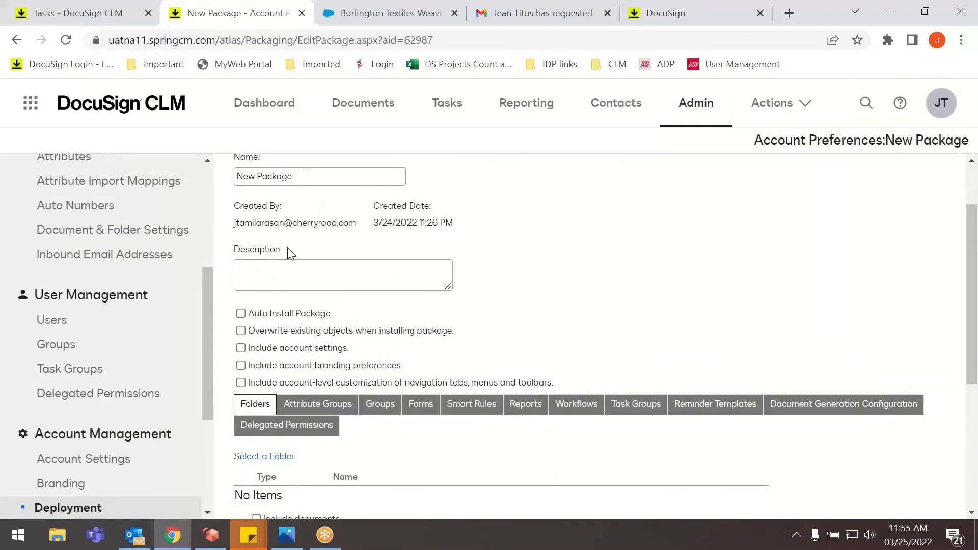
scroll(102, 404, down, 3)
scroll(543, 298, up, 1)
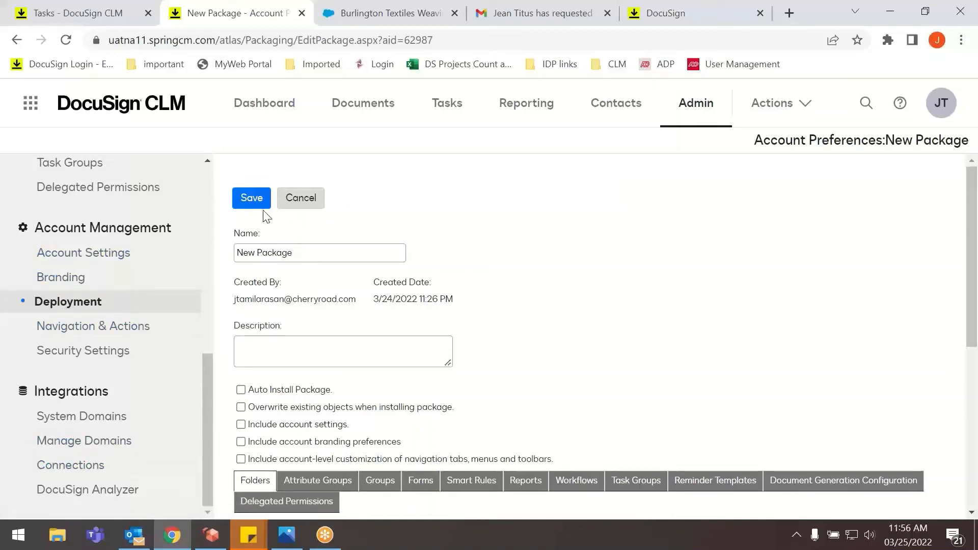
drag(302, 255, 237, 248)
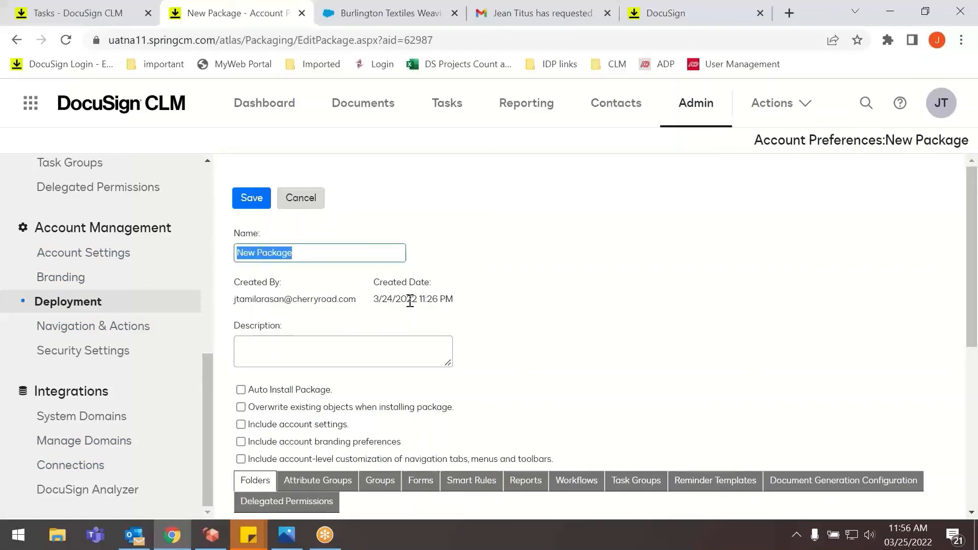
Enable Auto Install Package and Include account settings for the new package, and clear both options again.
scroll(306, 321, down, 1)
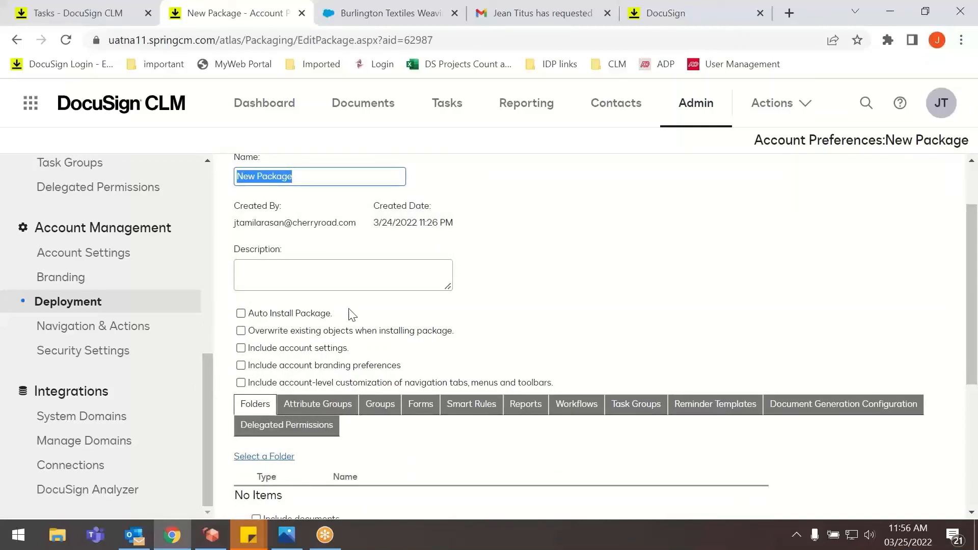
click(241, 314)
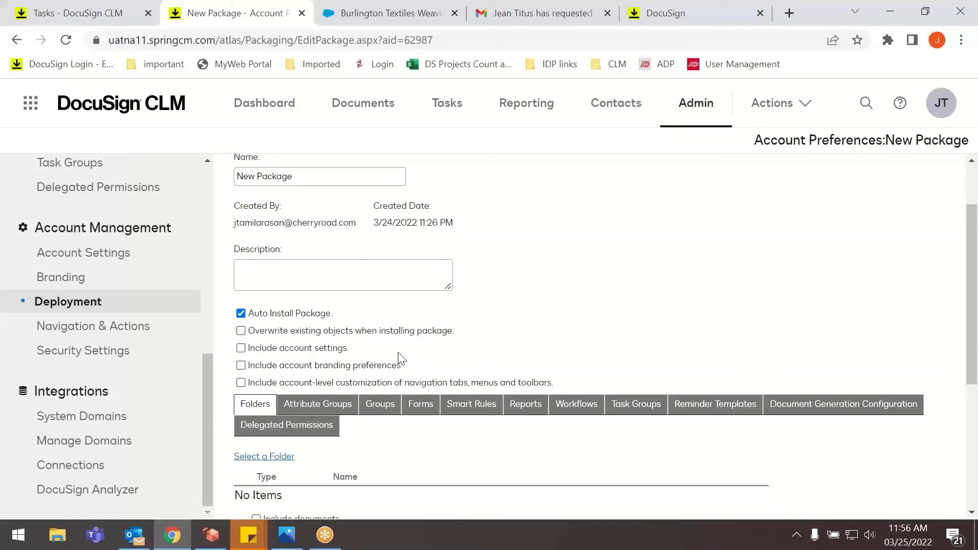
click(241, 347)
click(241, 347)
click(241, 313)
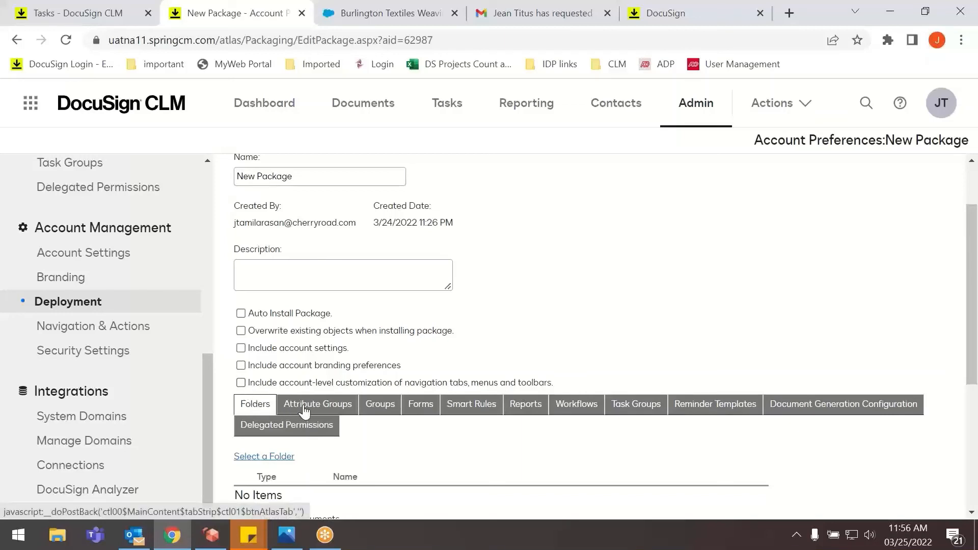
Add the All Access folder under Users to the new package's folders.
scroll(251, 439, down, 4)
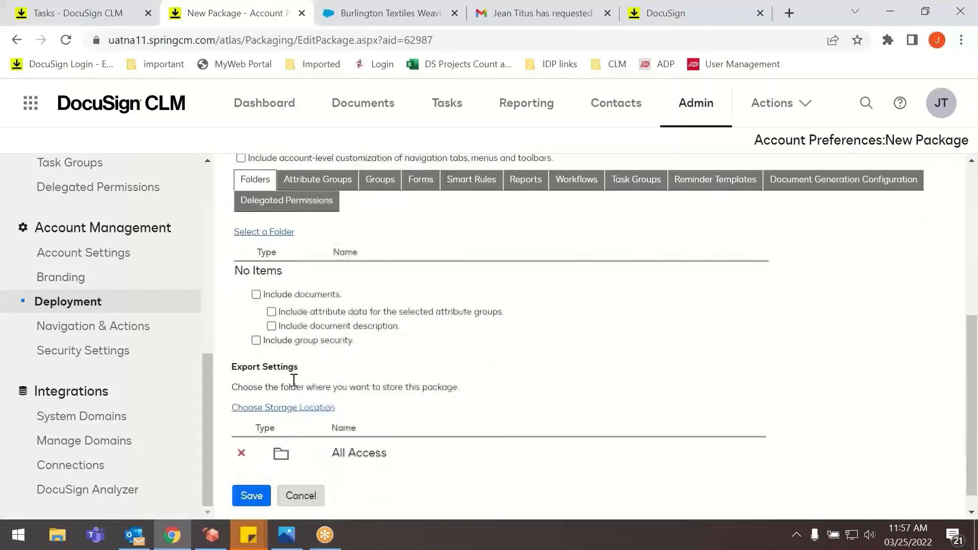
scroll(294, 379, up, 1)
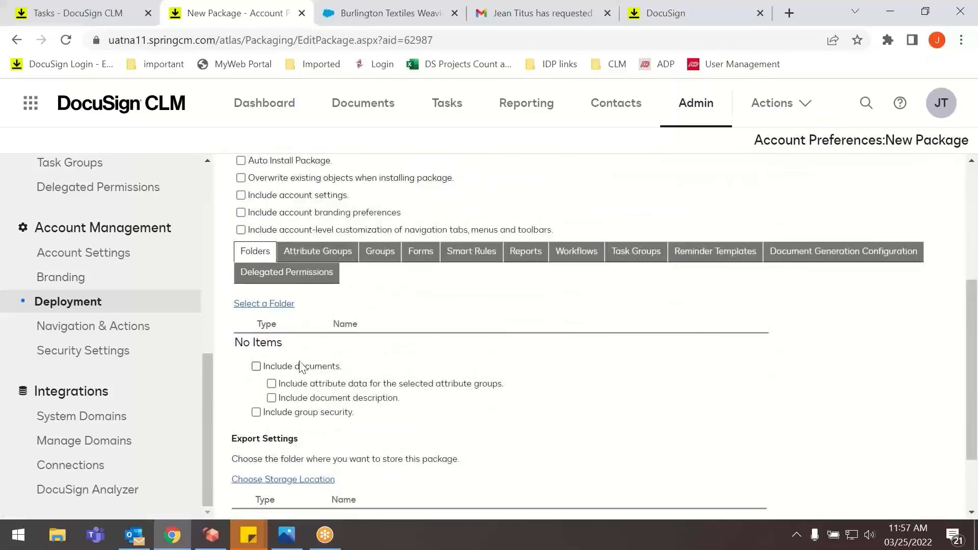
click(277, 303)
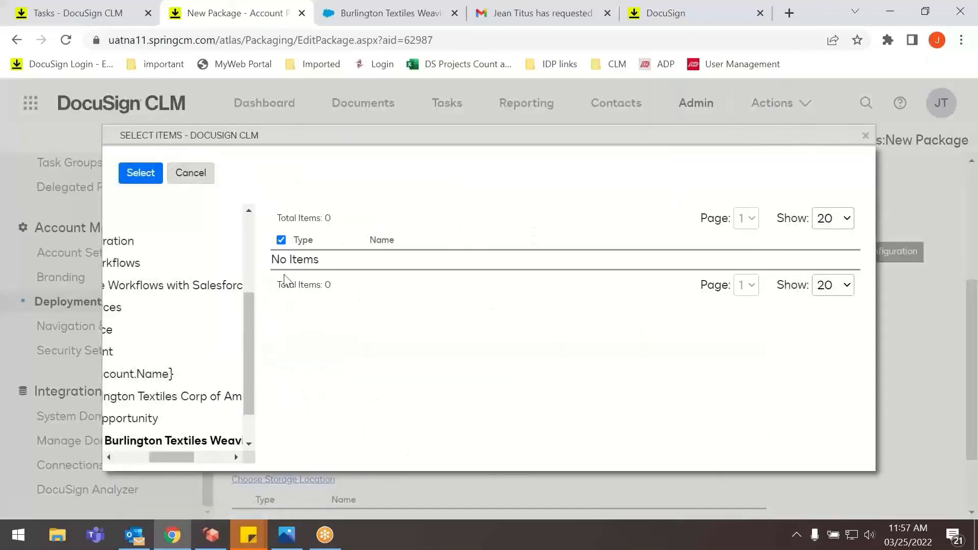
drag(253, 371, 248, 322)
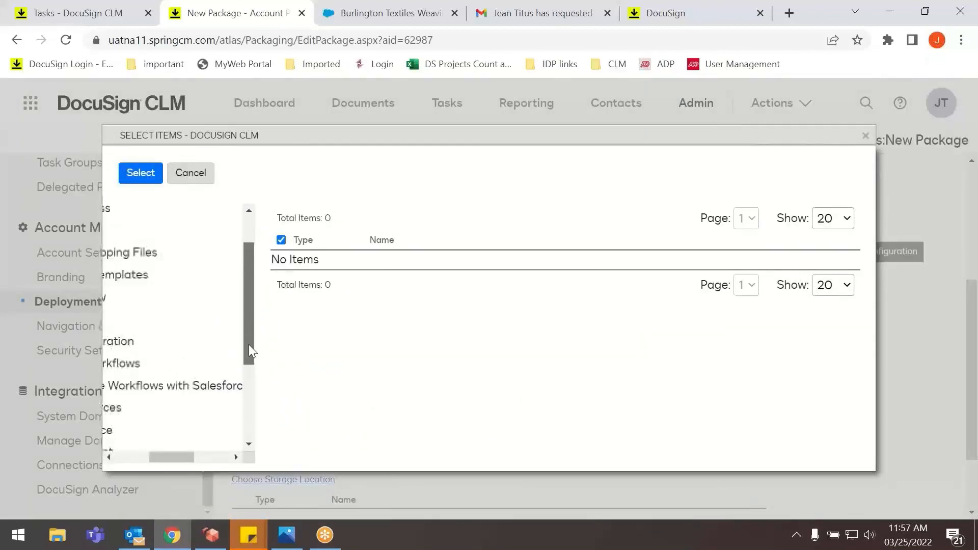
drag(194, 456, 139, 458)
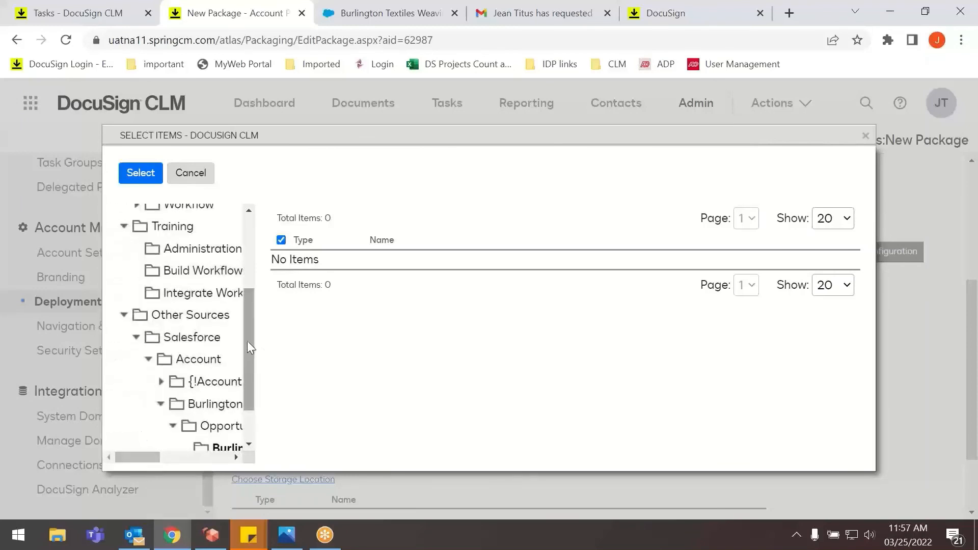
drag(246, 341, 251, 252)
click(166, 264)
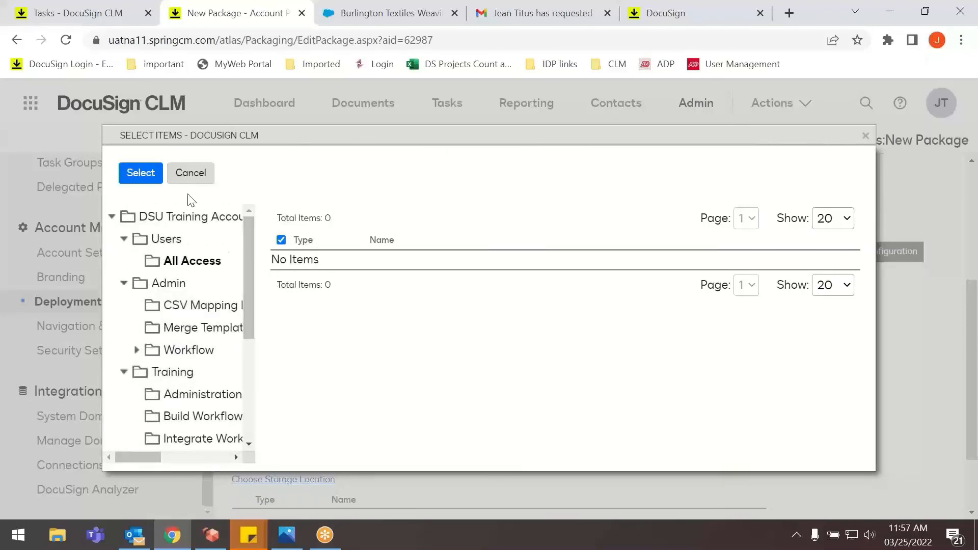
click(140, 173)
scroll(279, 427, down, 2)
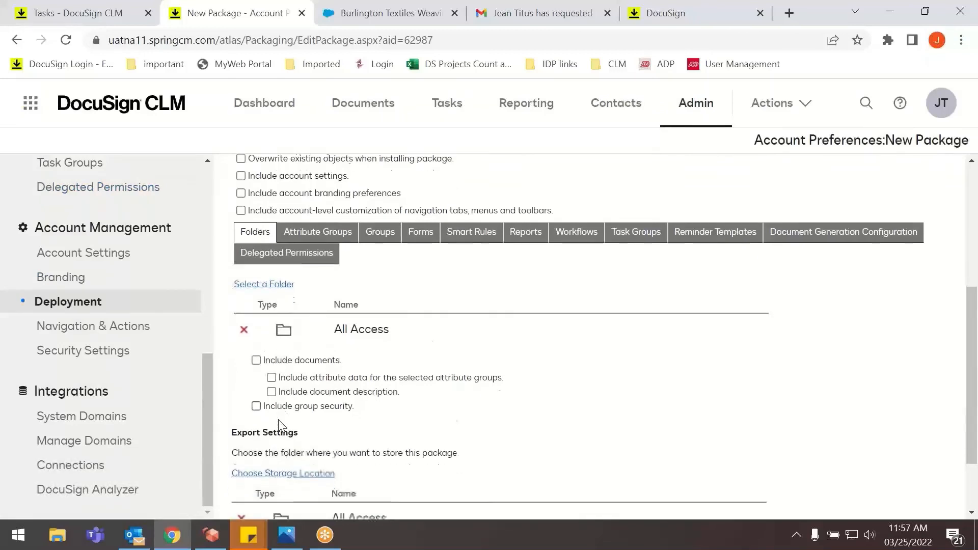
Include the Contract Information attribute group and all groups, from Compliance to Legal, in the package.
scroll(297, 421, up, 1)
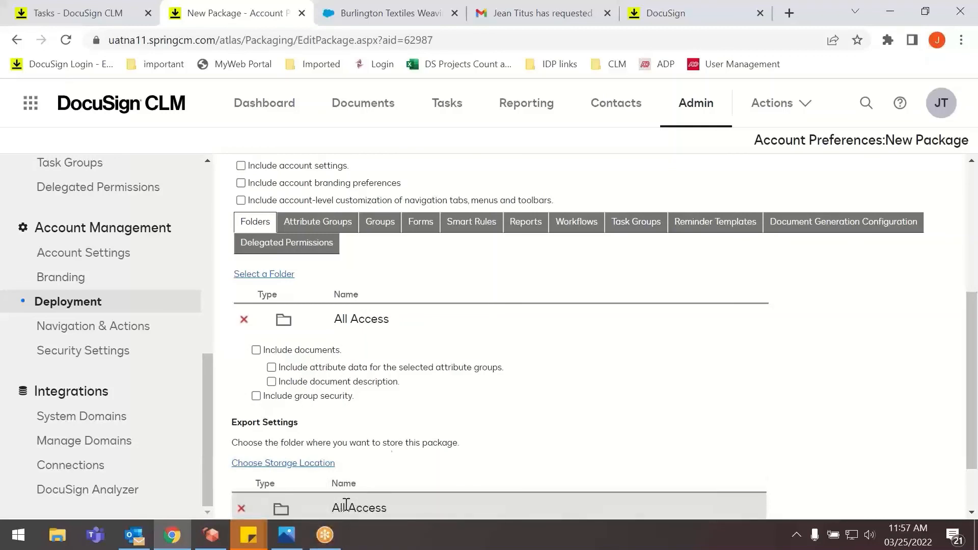
click(326, 235)
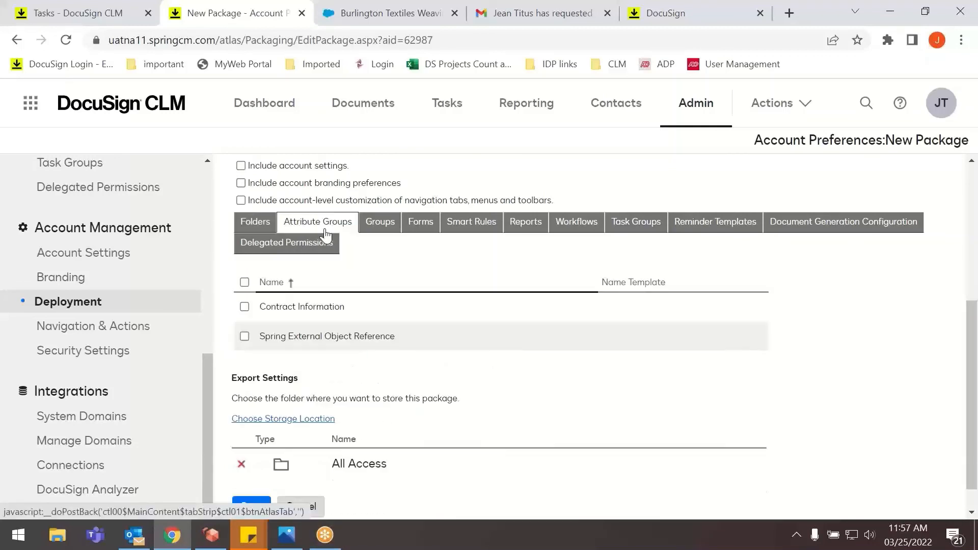
click(245, 307)
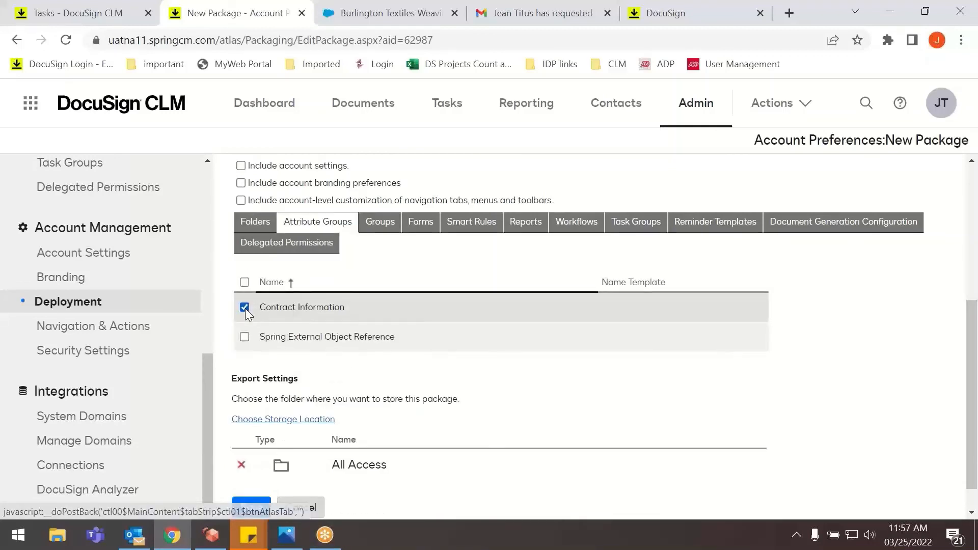
click(386, 228)
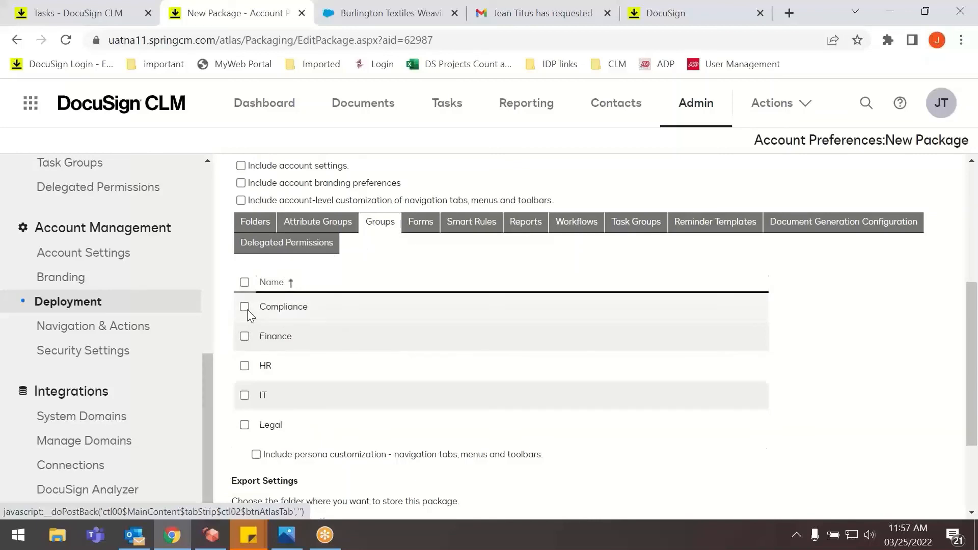
click(245, 283)
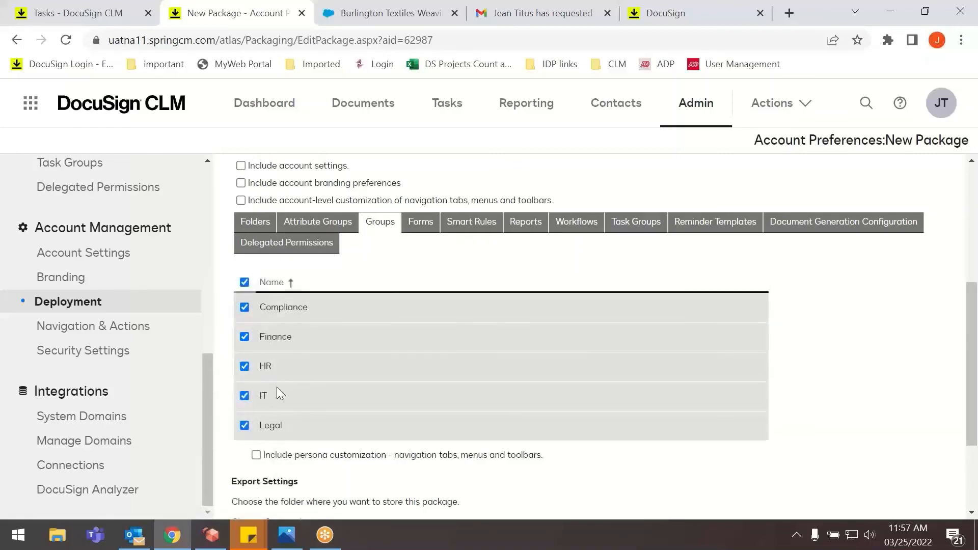
Include the Capstone Email Notification form and the Capstone Workflow Report in the package.
click(431, 226)
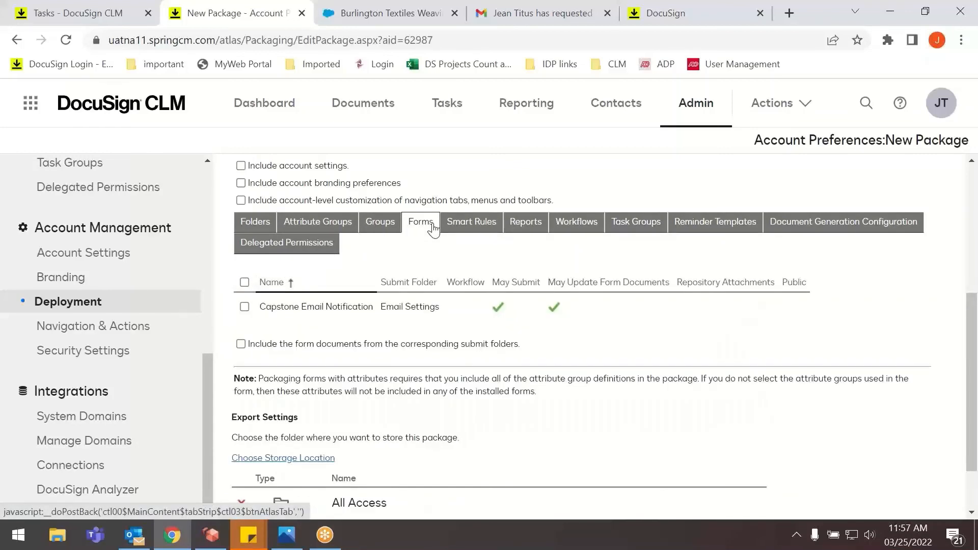
click(245, 307)
click(471, 226)
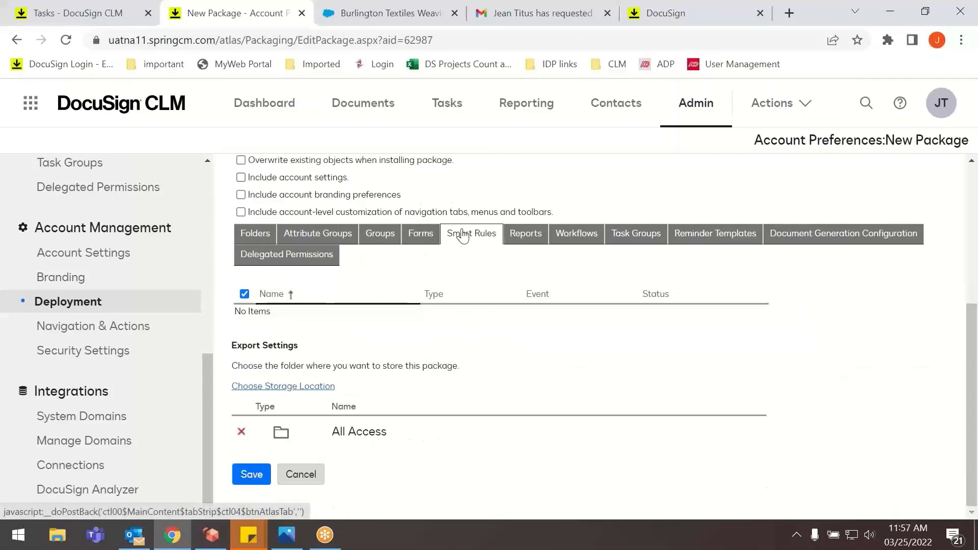
click(525, 235)
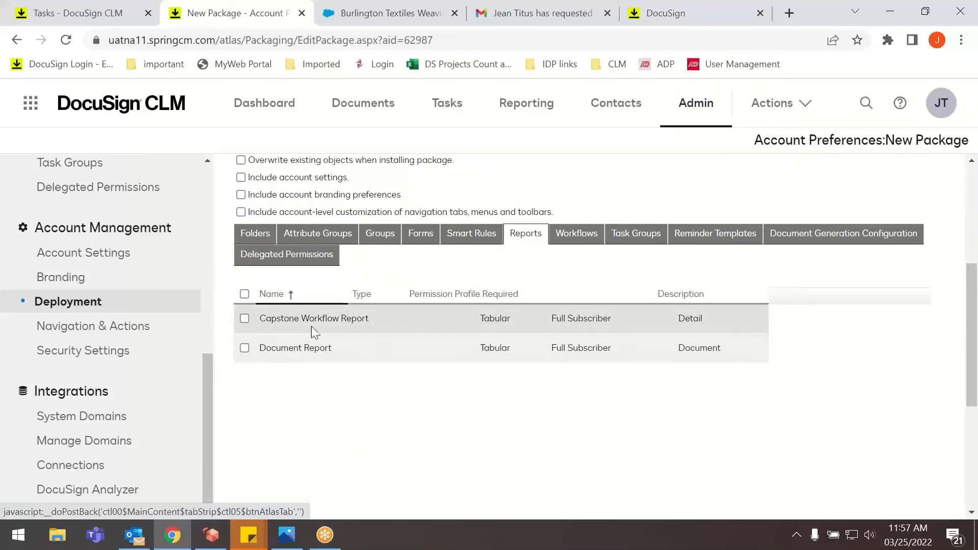
click(245, 319)
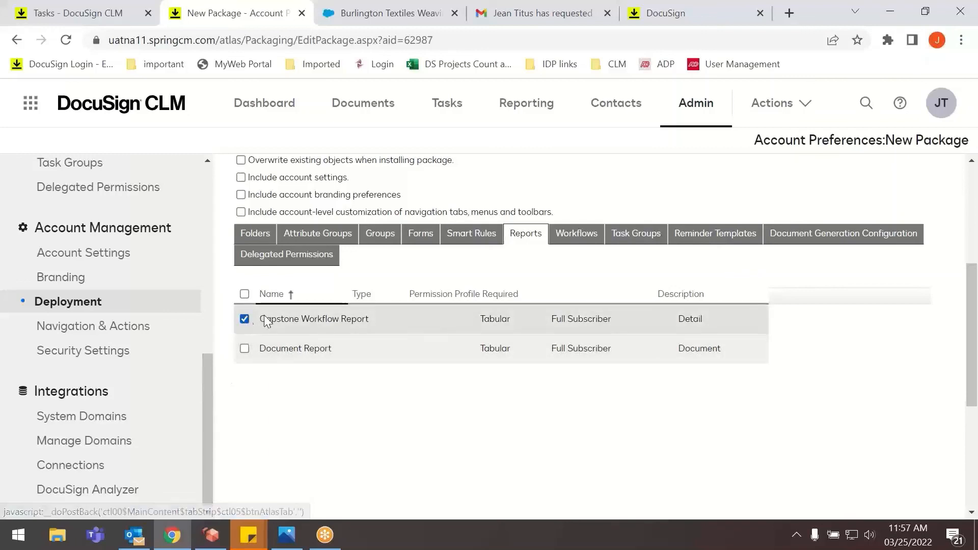
Include the Capstone Project workflow and all task groups in the package.
click(562, 251)
click(245, 318)
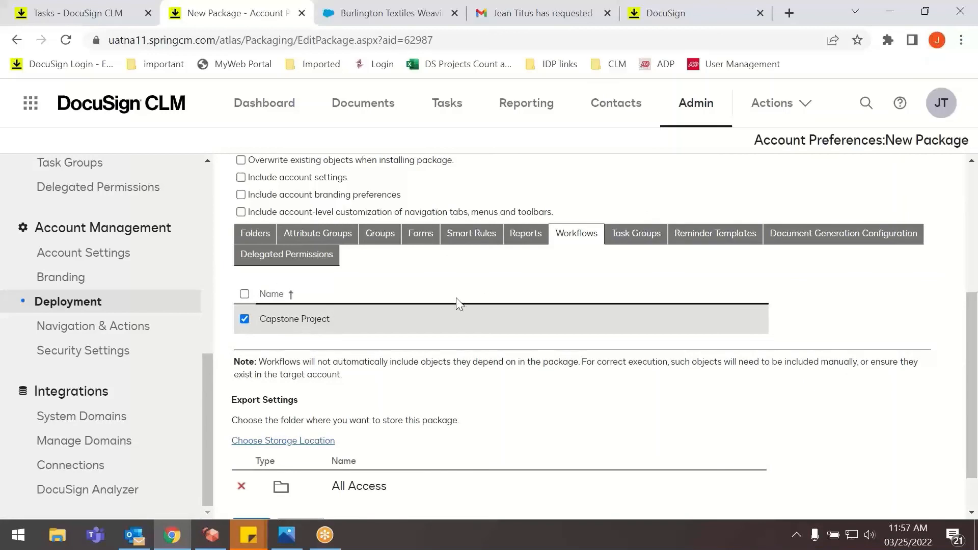
click(615, 239)
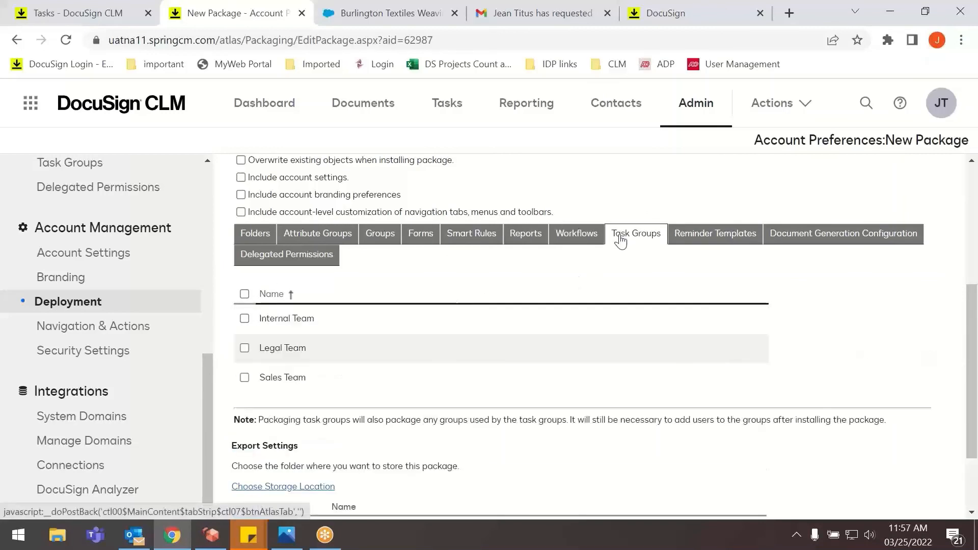
click(244, 294)
Include the Capstone document generation configuration, check the reminder templates and delegated permissions, and save the package.
click(709, 232)
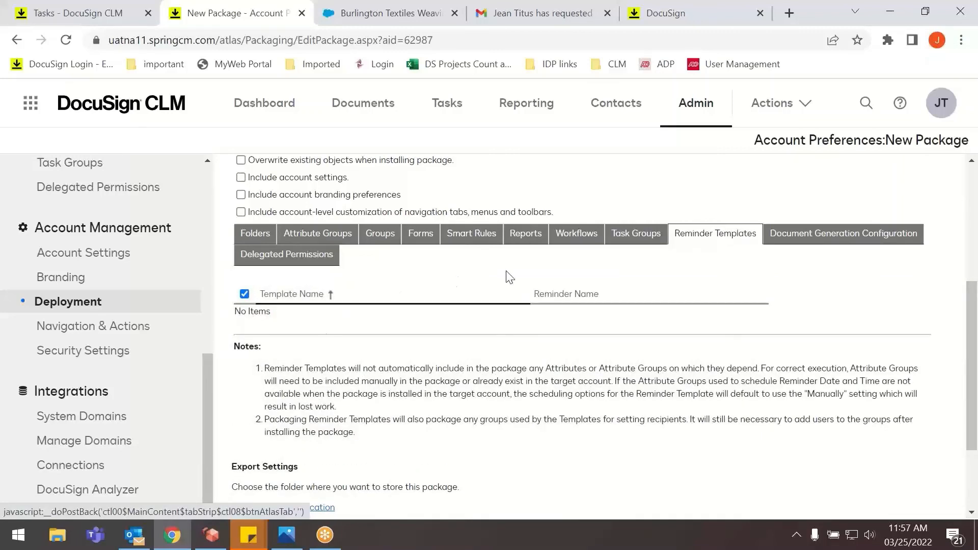
click(839, 241)
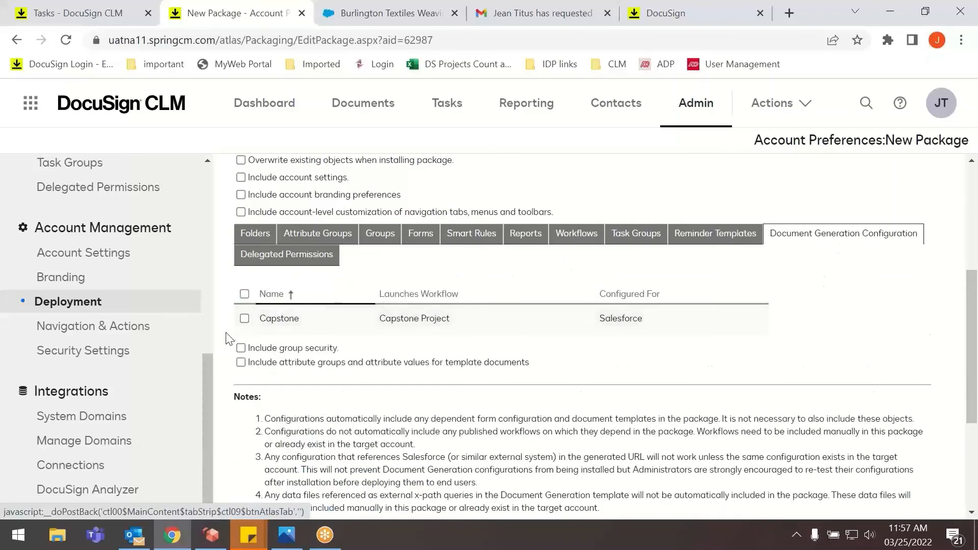
click(244, 319)
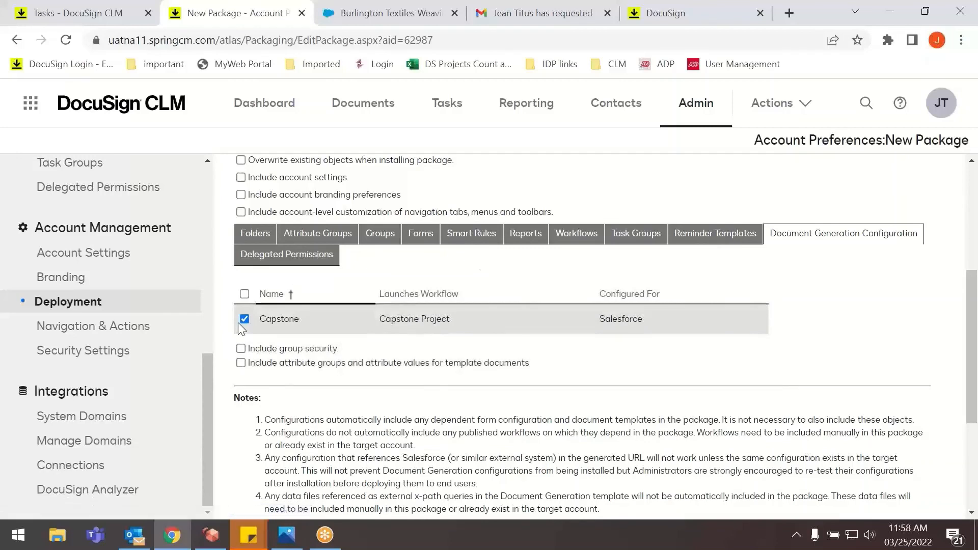
click(253, 257)
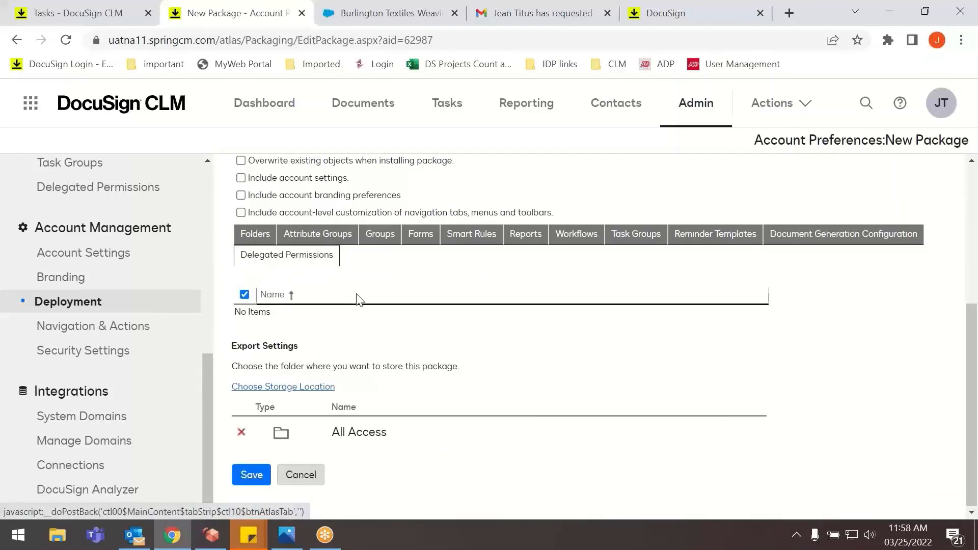
click(257, 473)
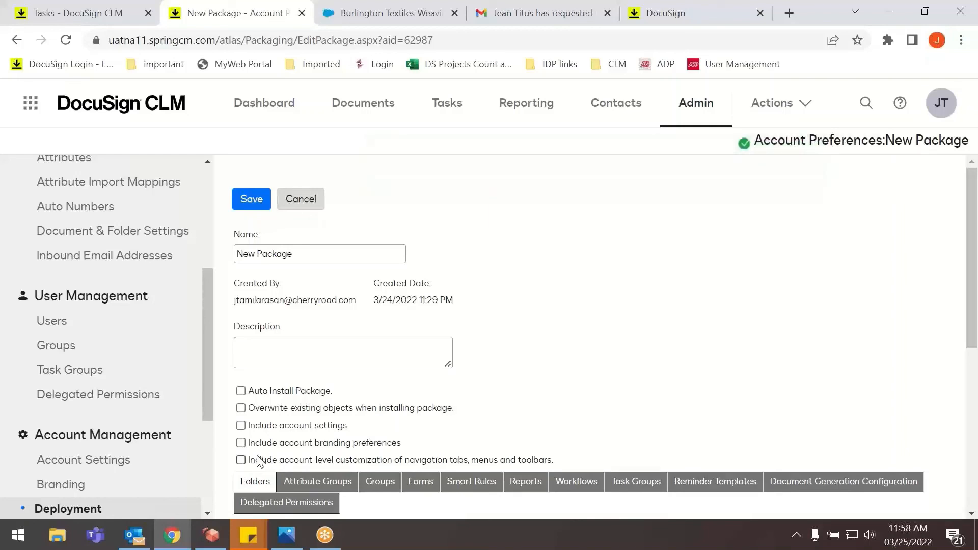
Switch to Outlook, open the SpringCM email "Configuration package is ready" and follow its link to the package.
click(134, 535)
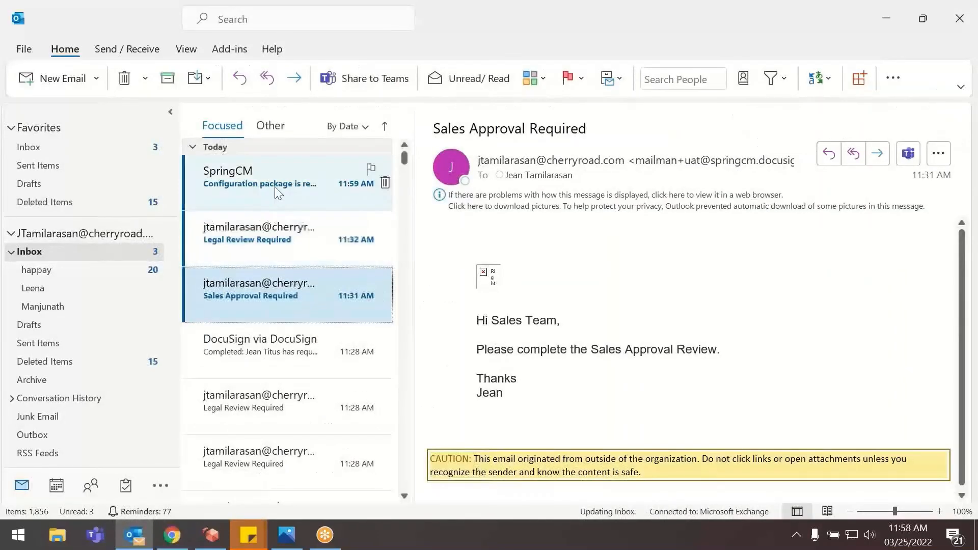
click(278, 193)
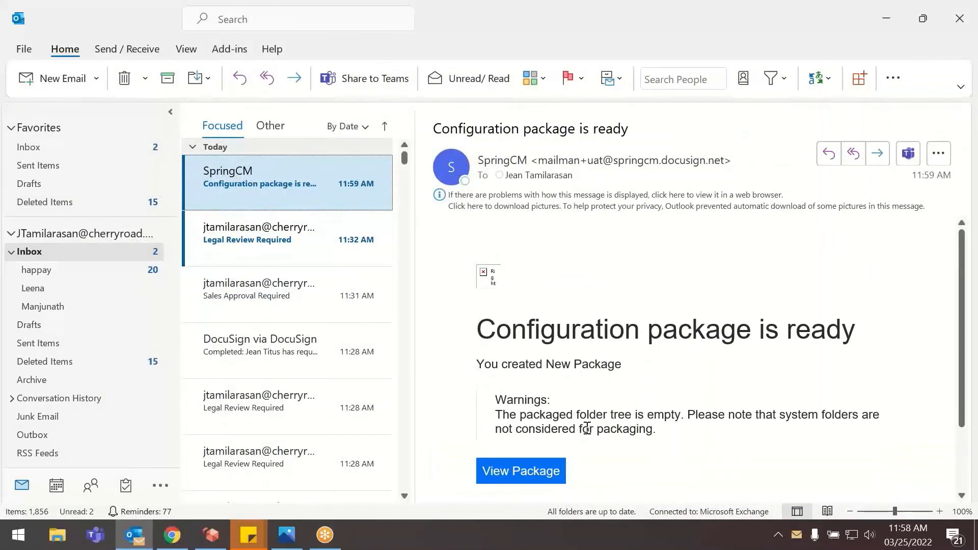
click(529, 471)
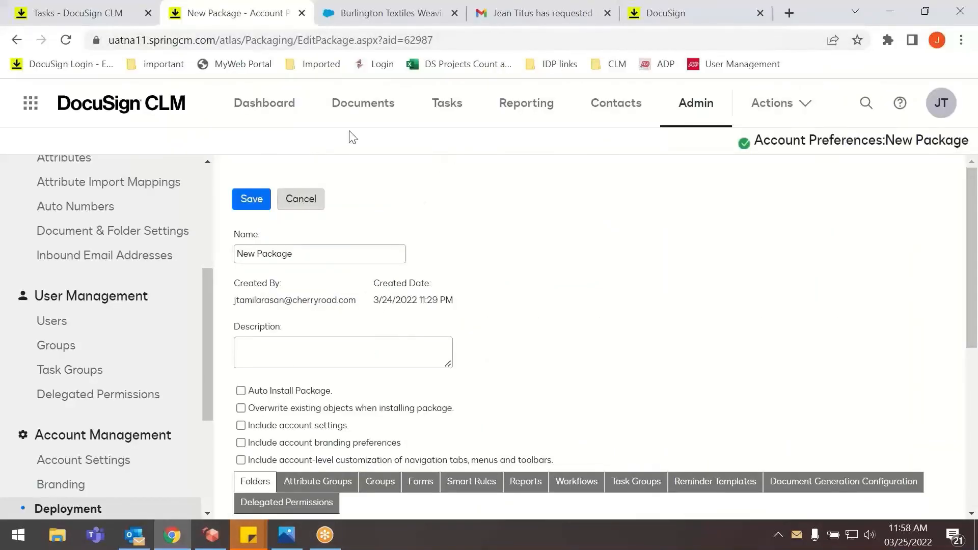
Open the All Access folder under Users in the CLM documents and refresh it to check the saved packages.
click(383, 108)
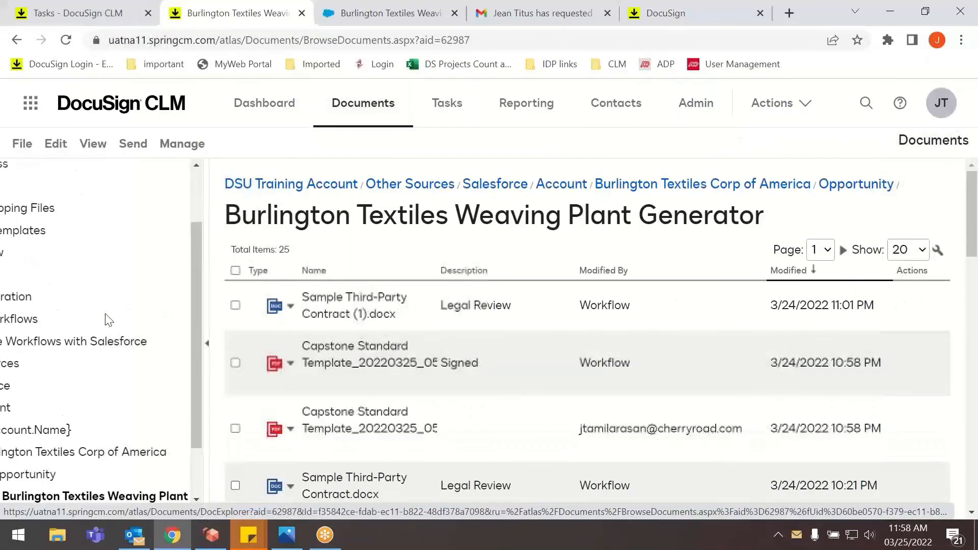
drag(75, 512, 15, 511)
scroll(13, 324, up, 3)
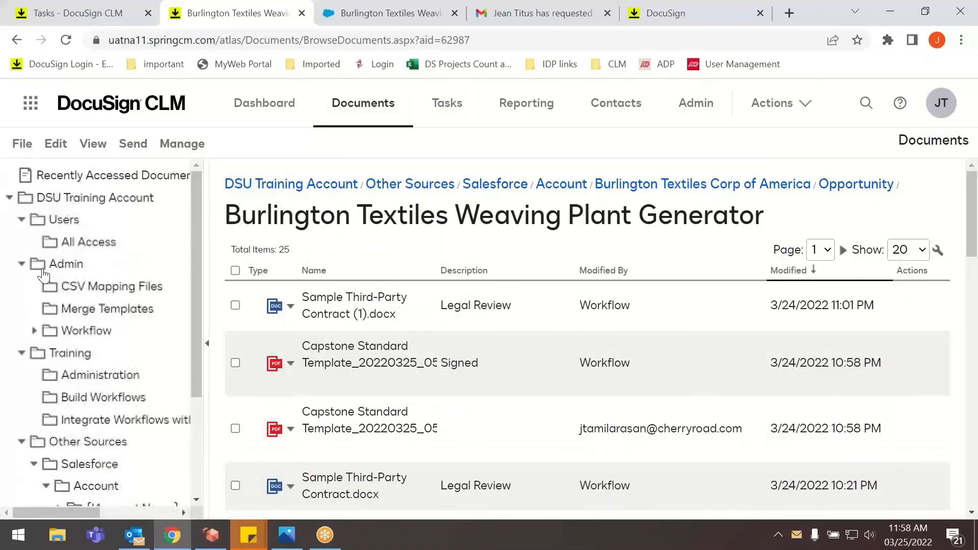
click(87, 242)
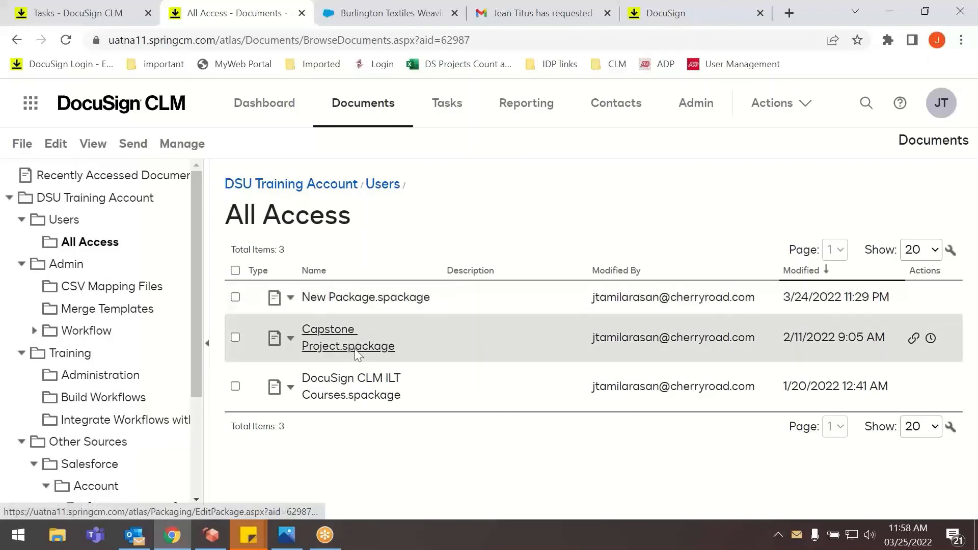
click(66, 41)
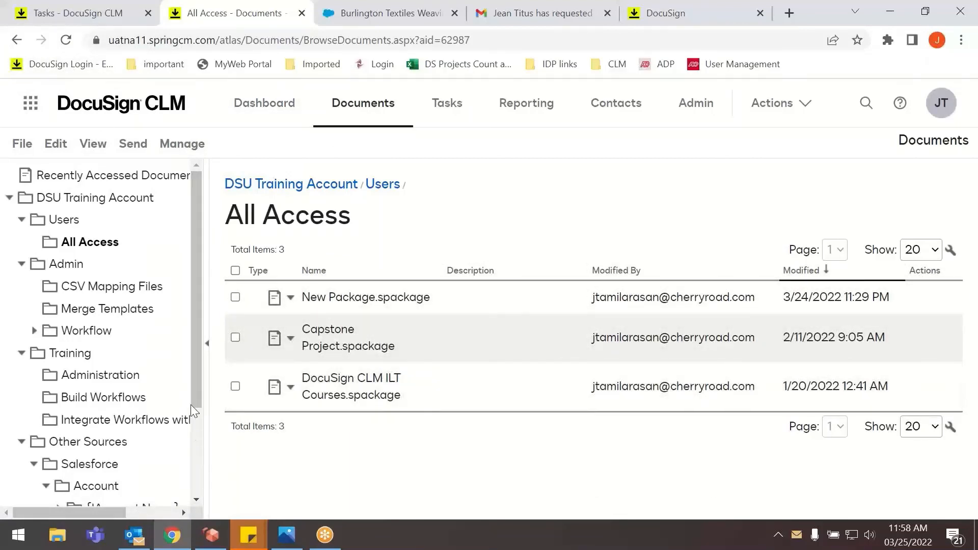
scroll(188, 349, down, 3)
scroll(188, 350, up, 3)
Switch from CLM to DocuSign Admin and dismiss the cookie notice on its home page.
click(30, 104)
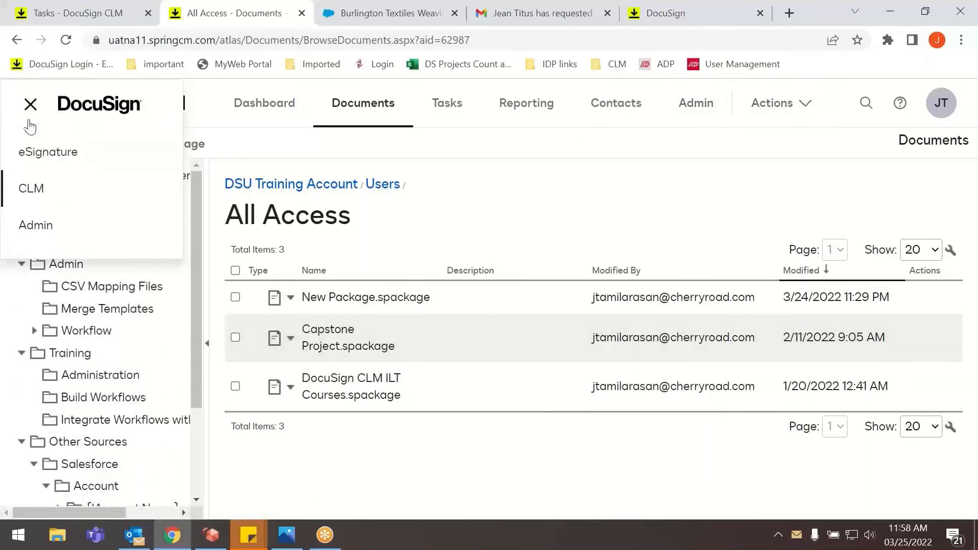
click(31, 105)
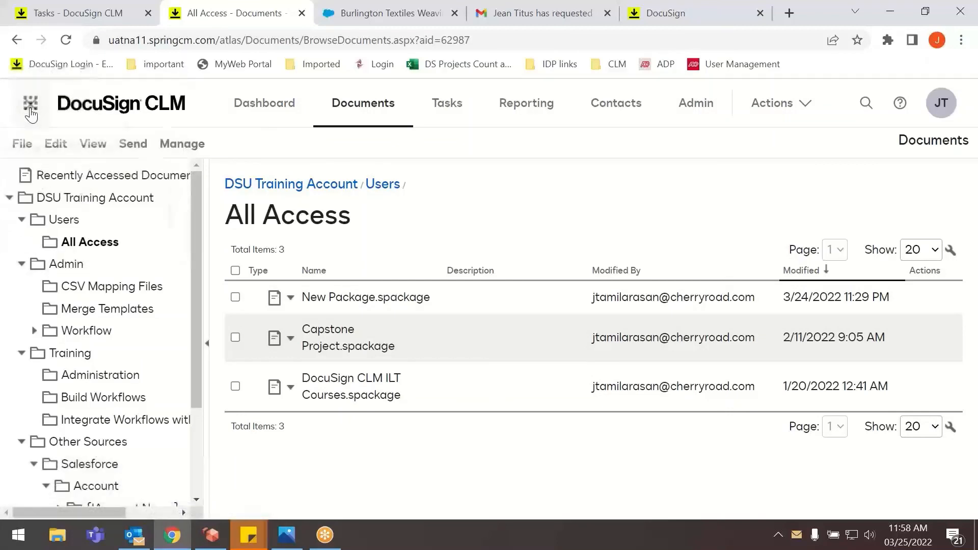
click(31, 106)
click(14, 239)
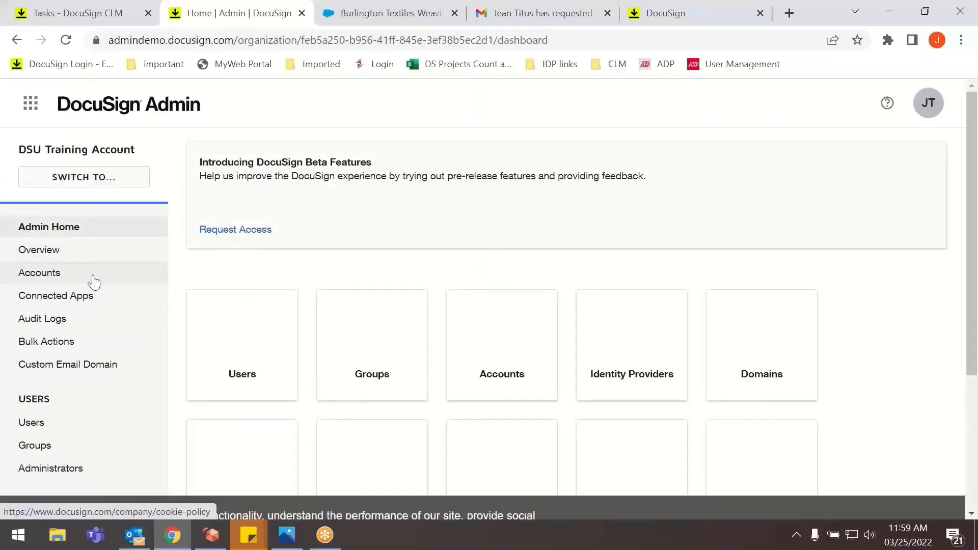
scroll(237, 270, down, 3)
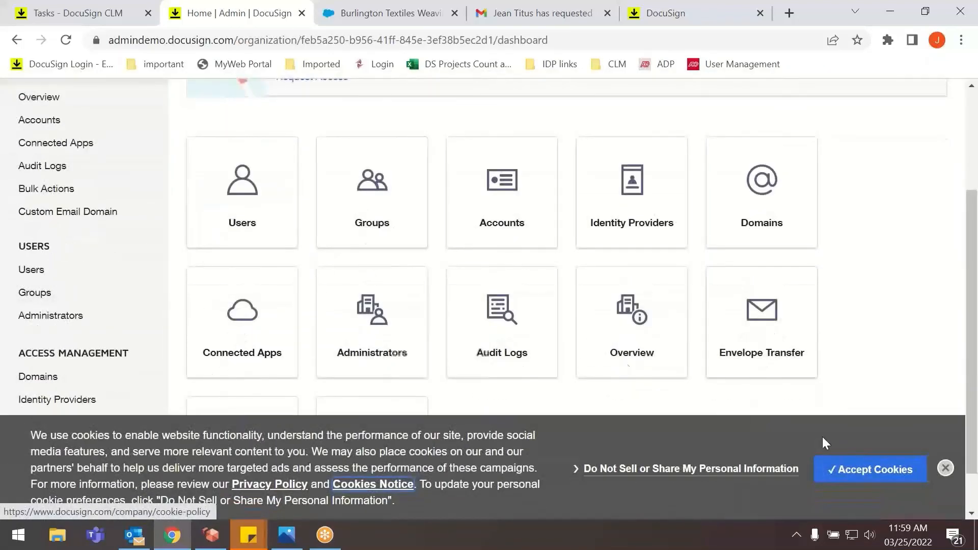
click(945, 469)
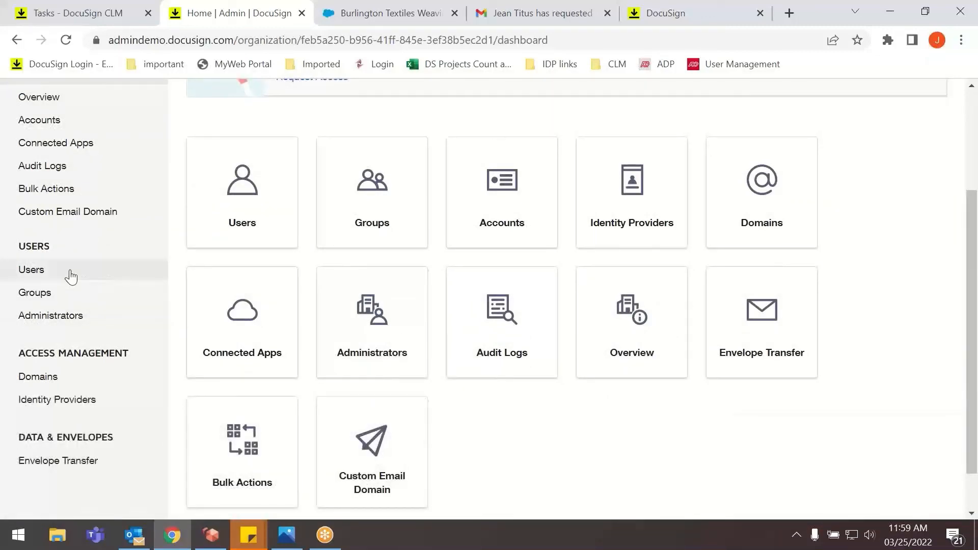
Open the organization's account users and view the account memberships of the first listed user.
click(71, 276)
scroll(252, 321, down, 2)
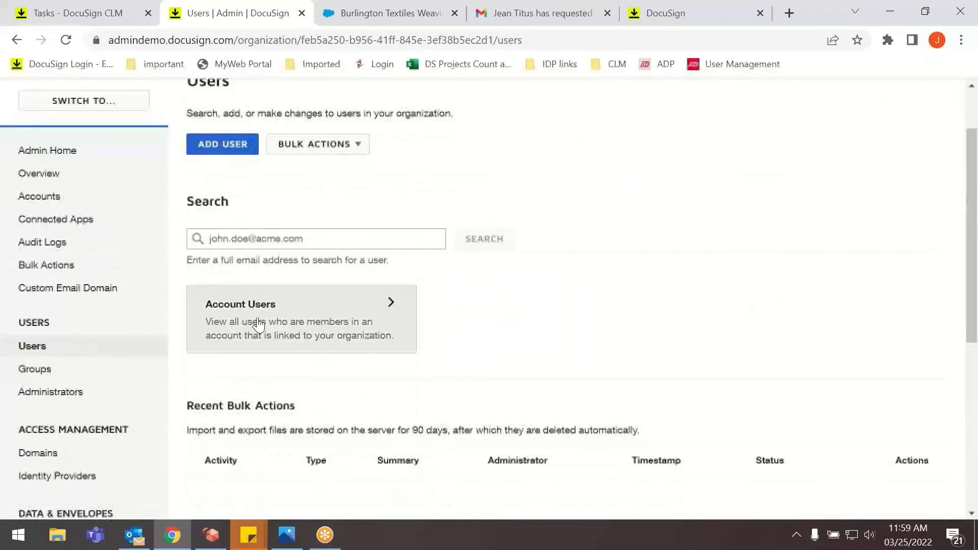
click(259, 321)
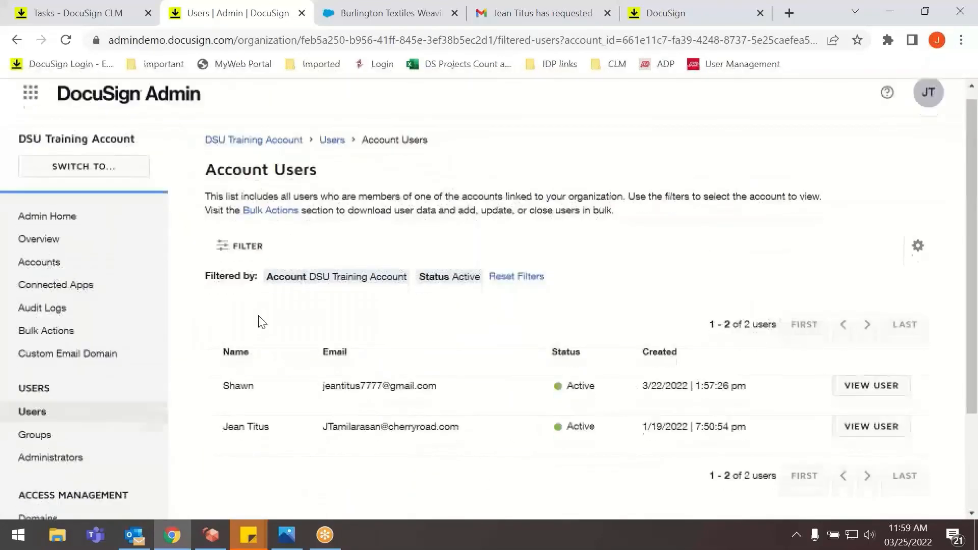
scroll(262, 322, down, 3)
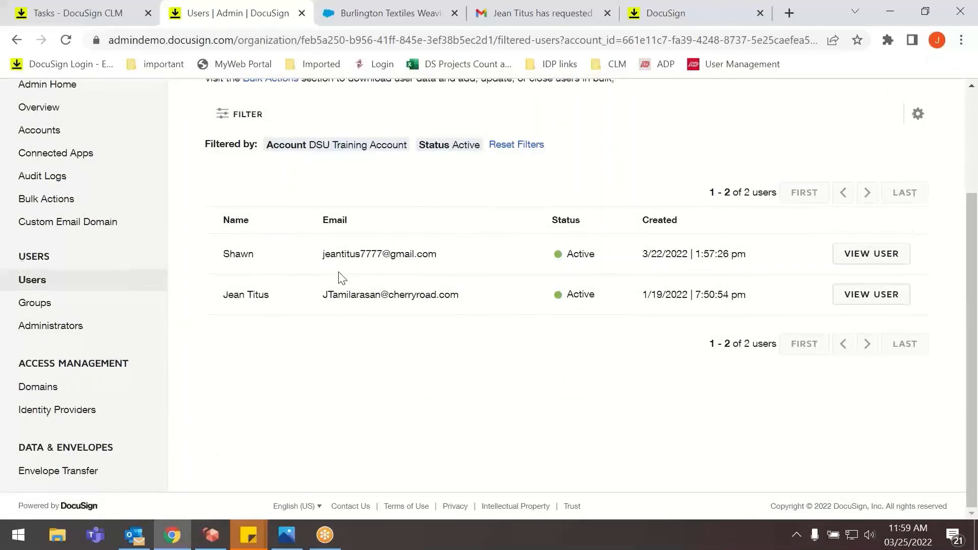
scroll(338, 271, up, 3)
scroll(338, 271, down, 3)
click(877, 261)
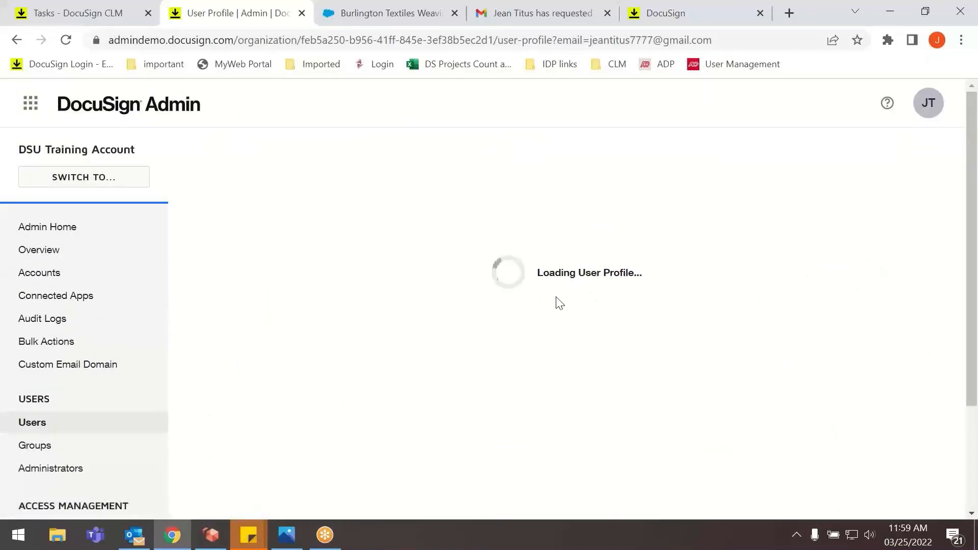
scroll(266, 304, down, 3)
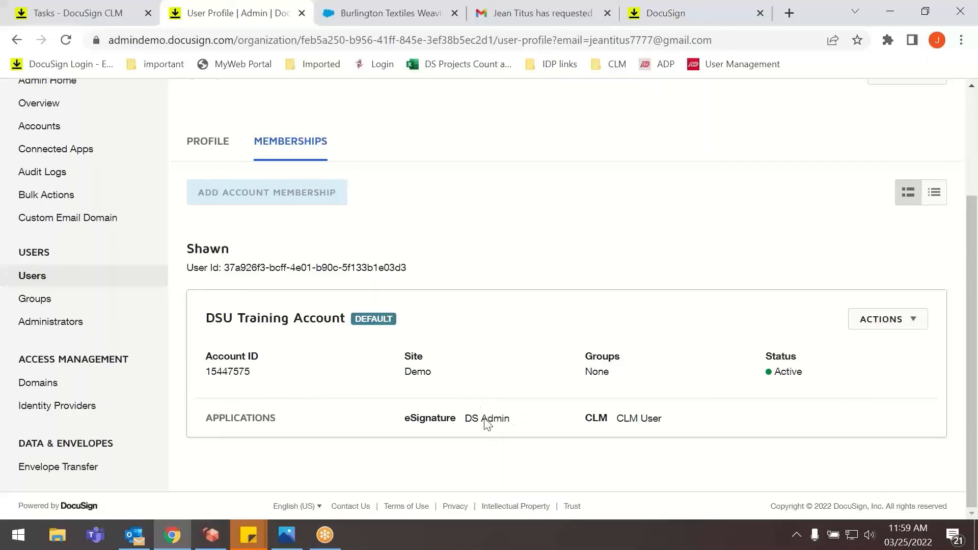
Edit the user's DSU Training Account membership and set the CLM permission profile to CLM Admin.
click(904, 320)
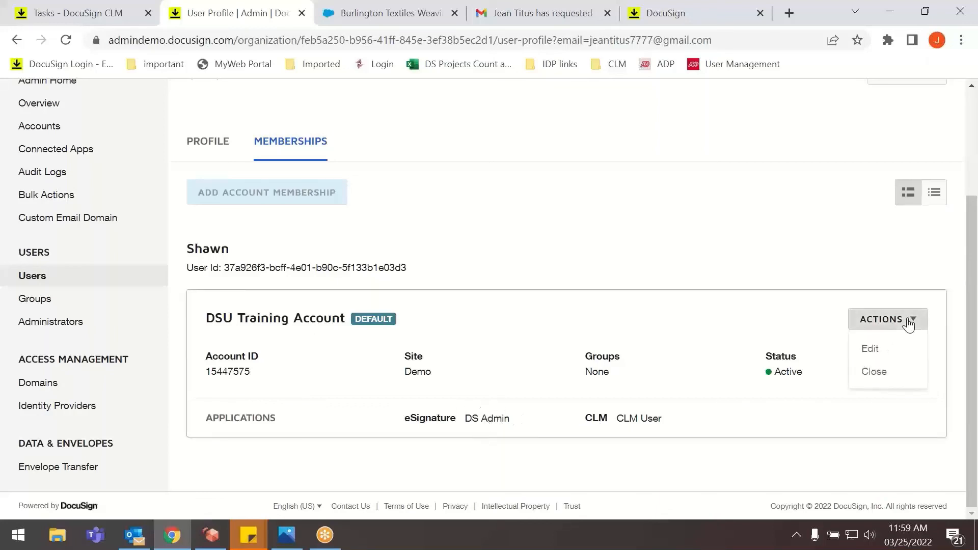
click(871, 347)
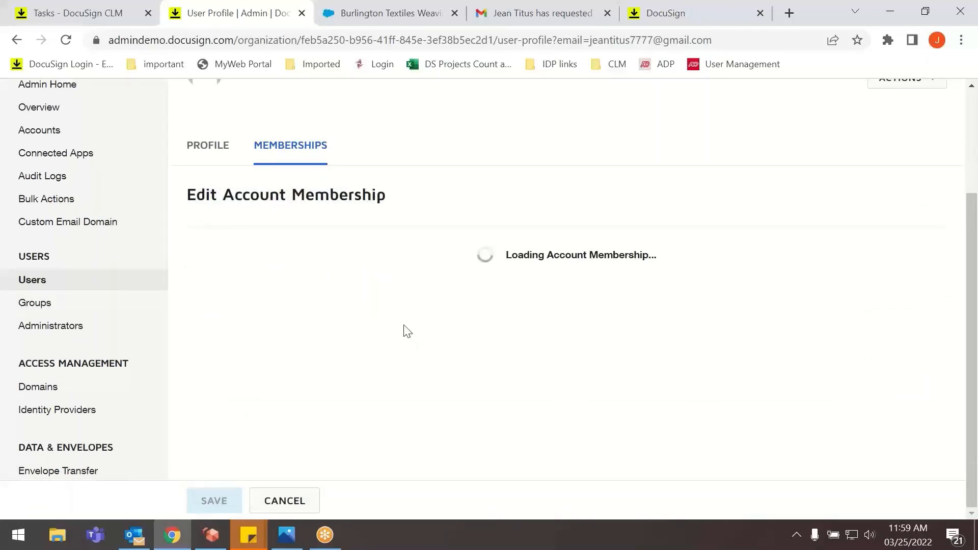
scroll(460, 299, down, 8)
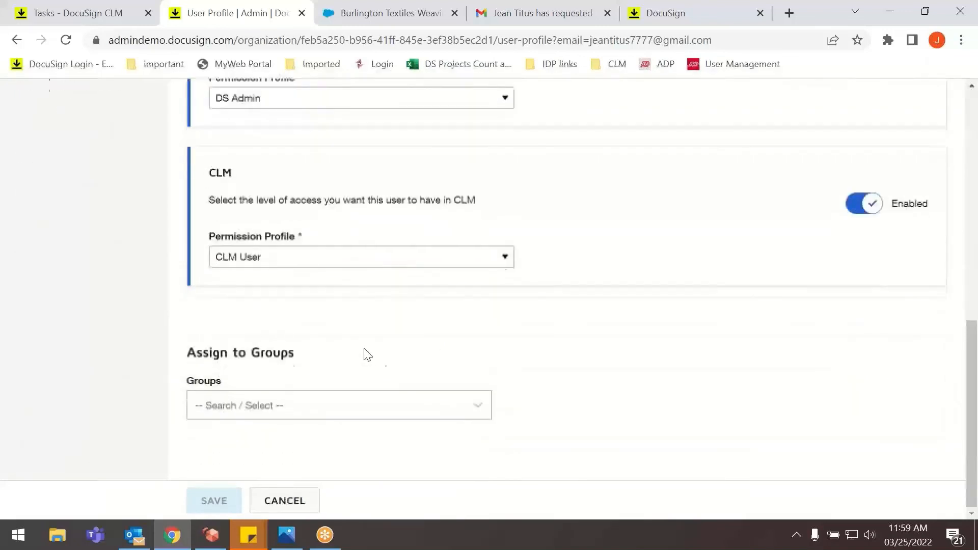
click(291, 258)
click(261, 288)
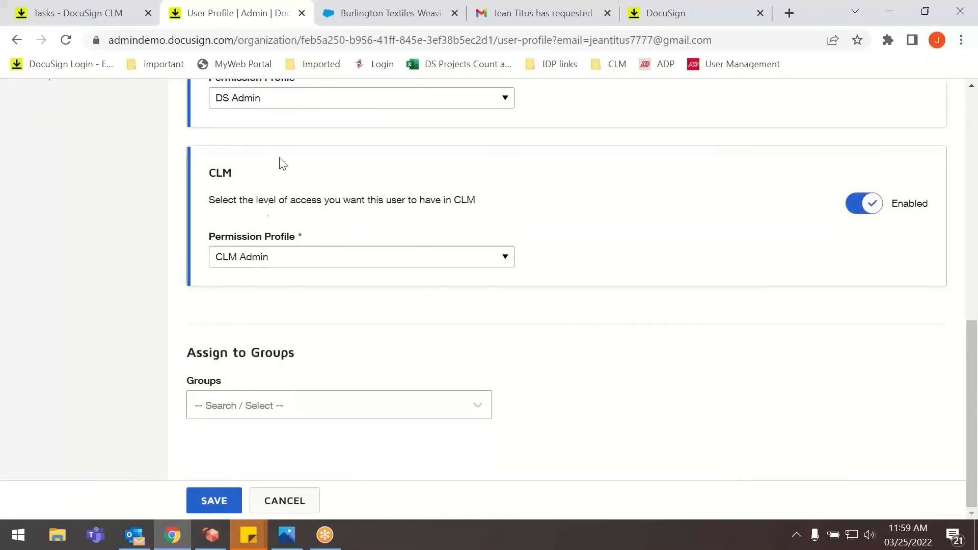
Assign the user to the IT group, keep DS Admin as the eSignature permission profile, and save the membership.
click(247, 402)
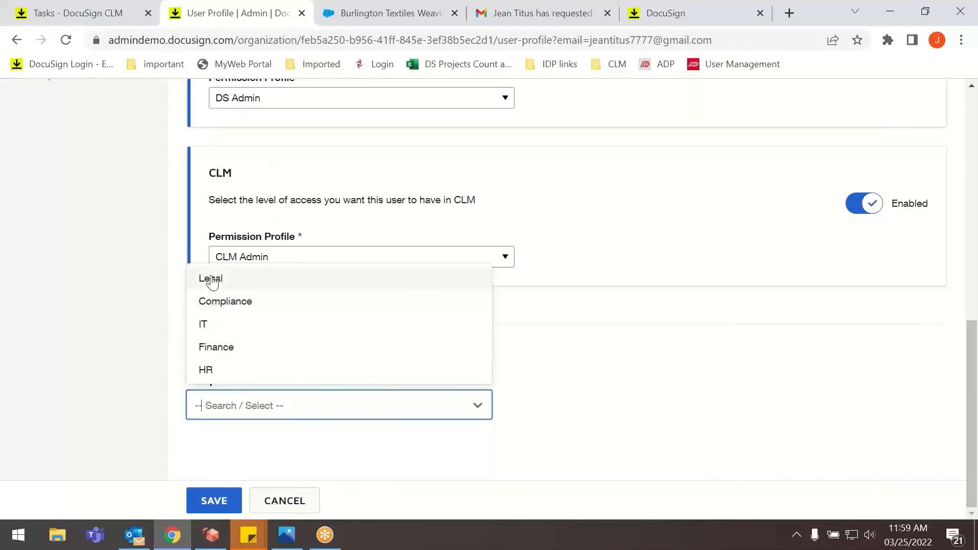
click(213, 328)
scroll(258, 266, up, 6)
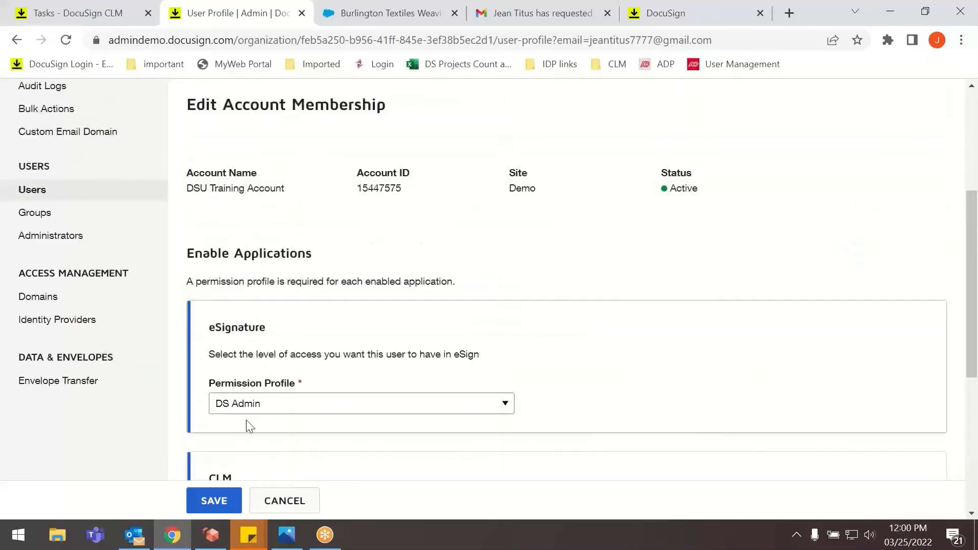
click(247, 405)
click(247, 433)
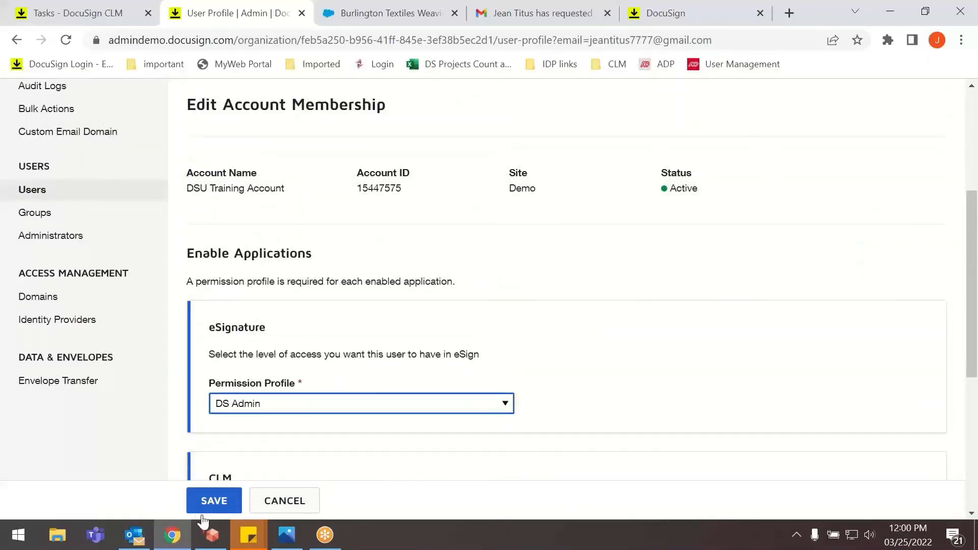
click(209, 502)
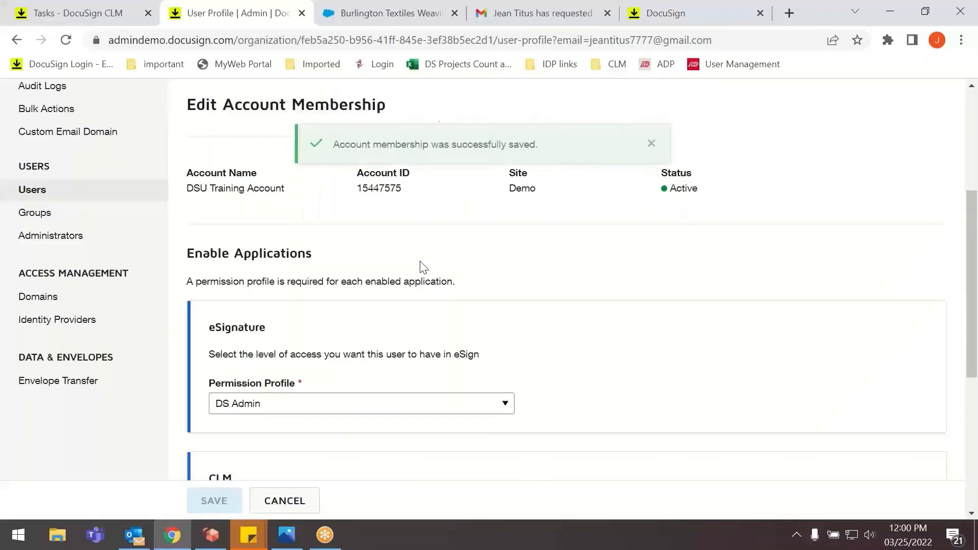
Open the account's groups, check which users are assigned to the Legal group, and return to the groups list.
click(33, 191)
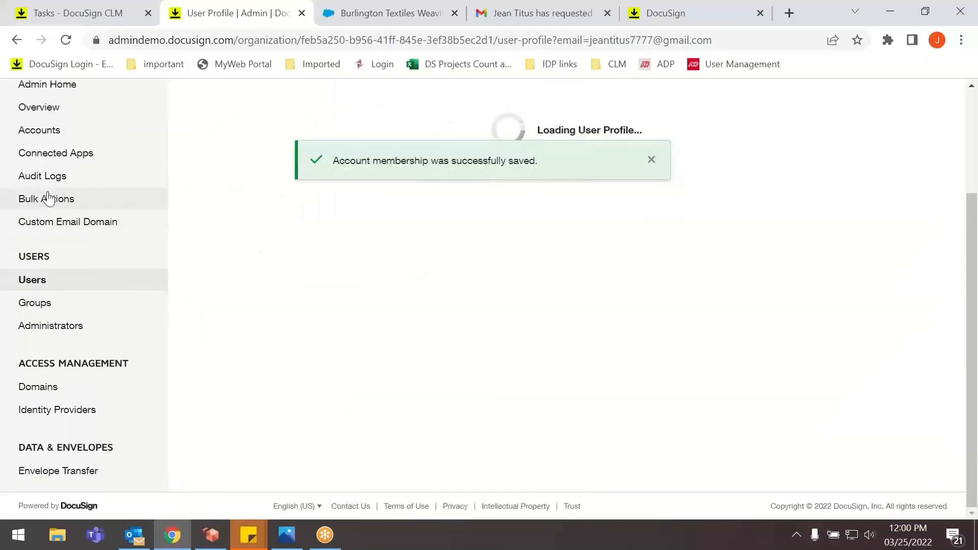
click(50, 283)
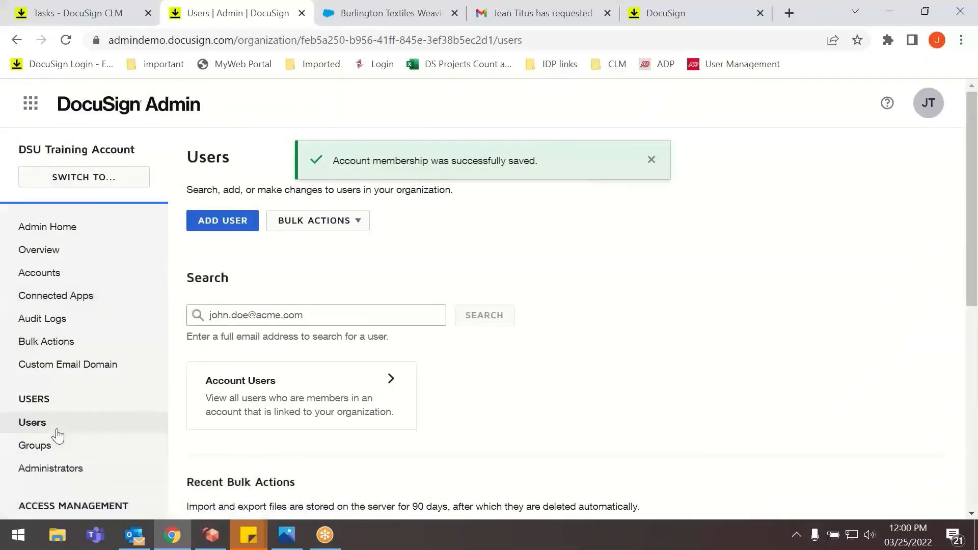
click(58, 447)
scroll(284, 364, down, 3)
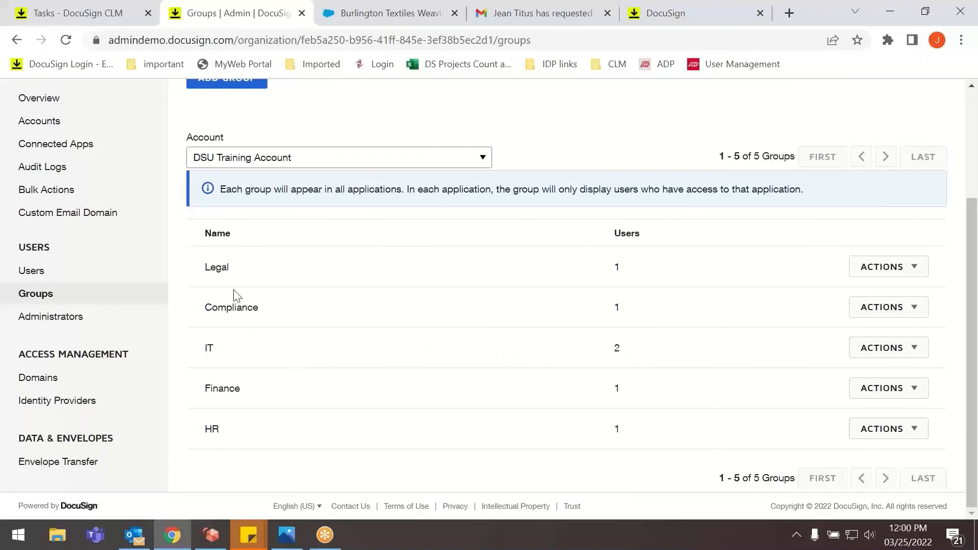
click(868, 275)
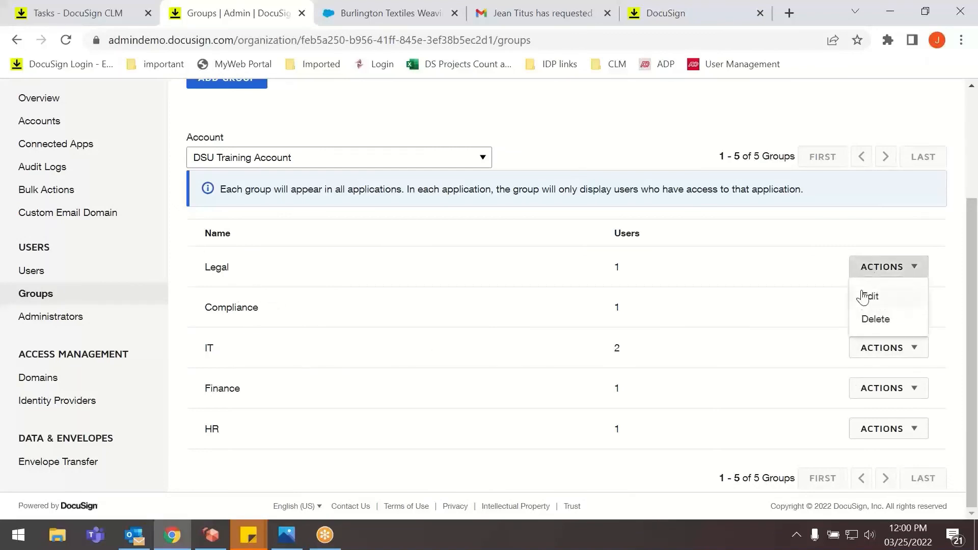
click(865, 296)
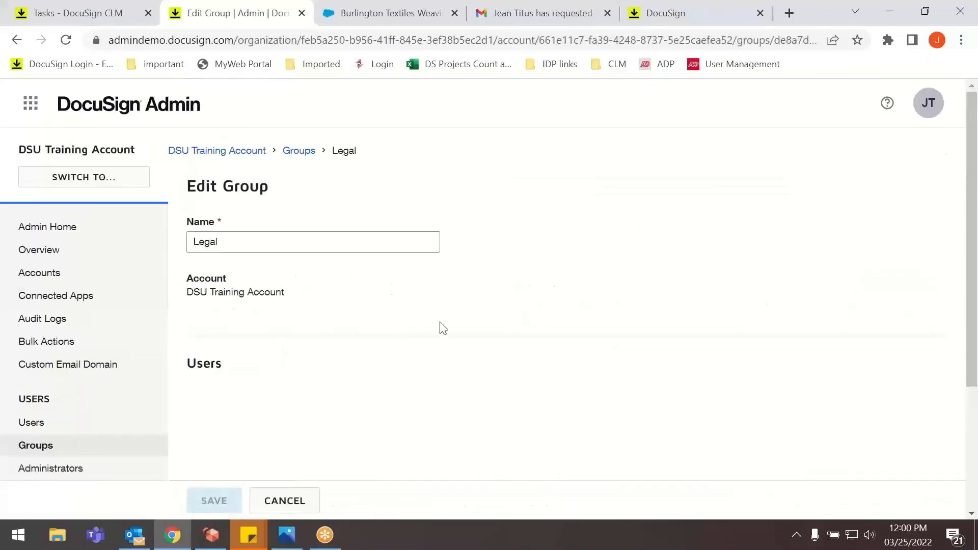
scroll(370, 367, down, 3)
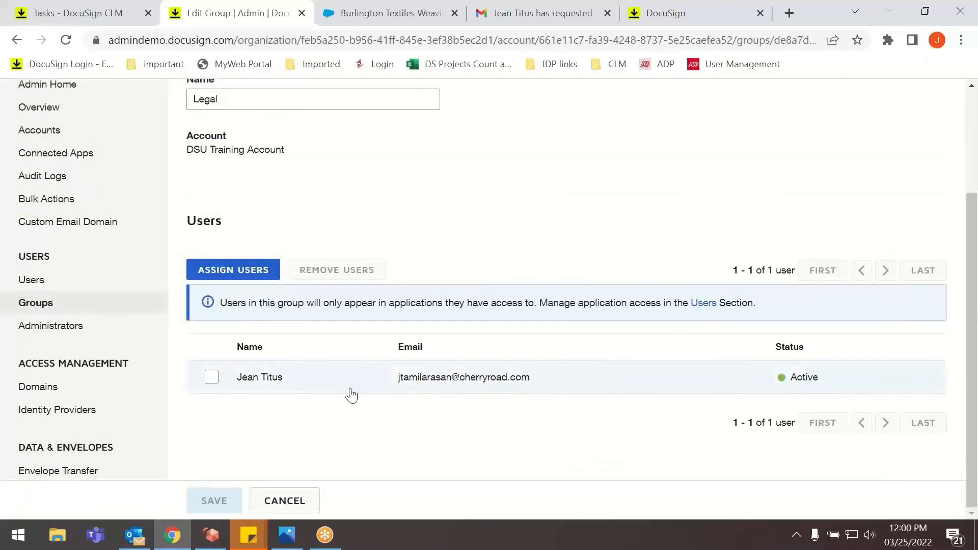
scroll(316, 311, up, 3)
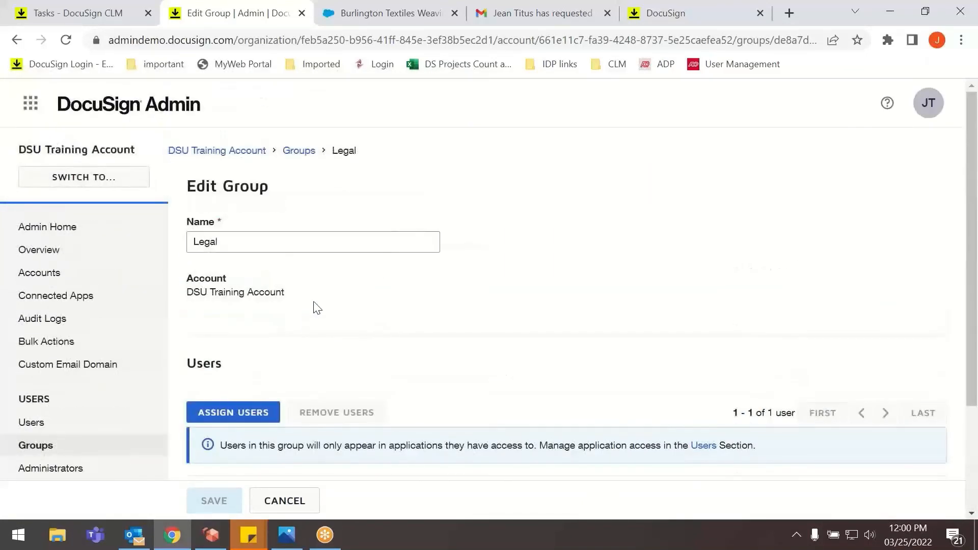
click(295, 157)
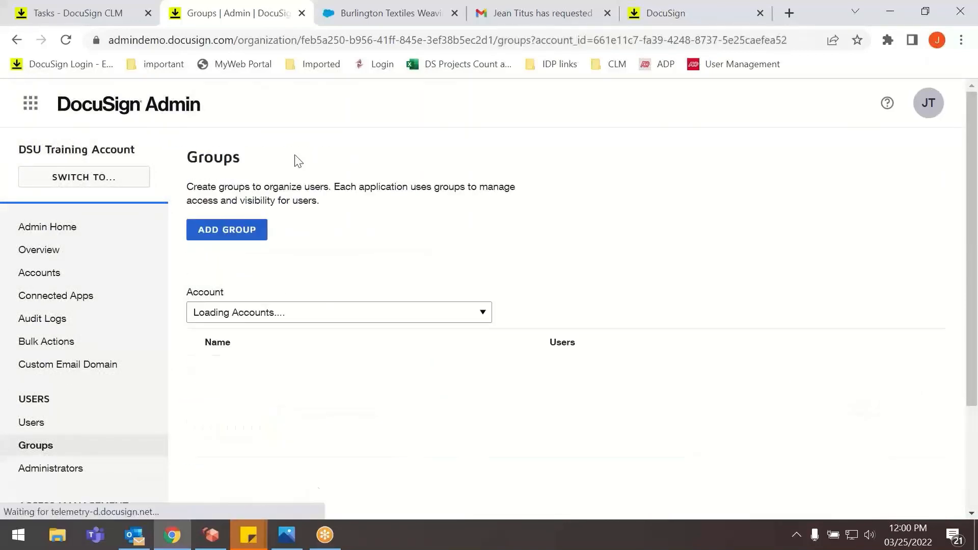
Check the account choices in the Add Group form and the groups list, closing the form without adding a group.
click(210, 227)
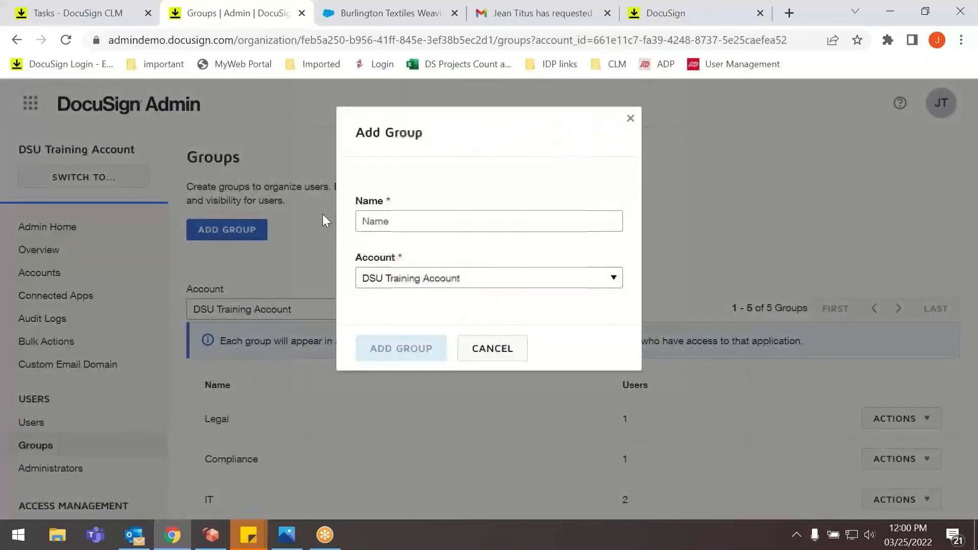
click(443, 282)
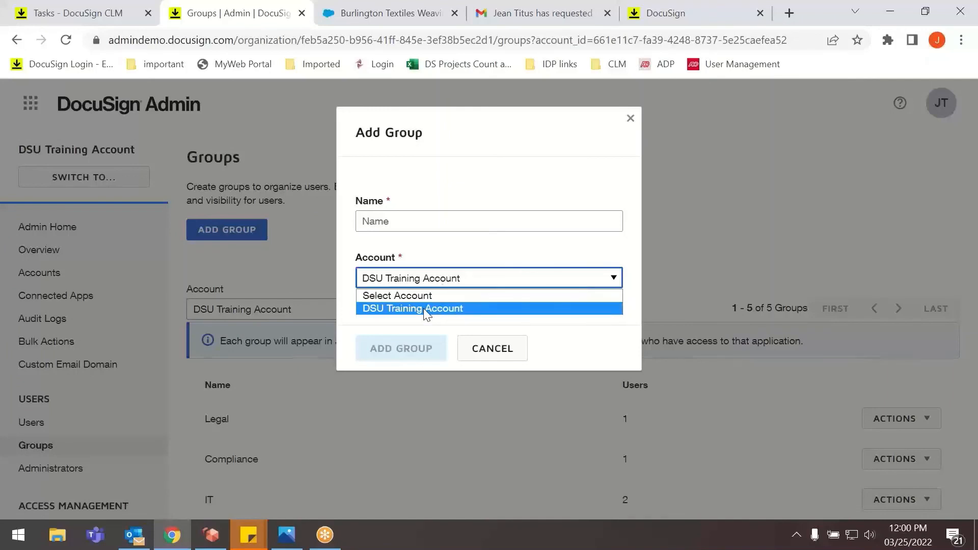
click(630, 122)
click(630, 122)
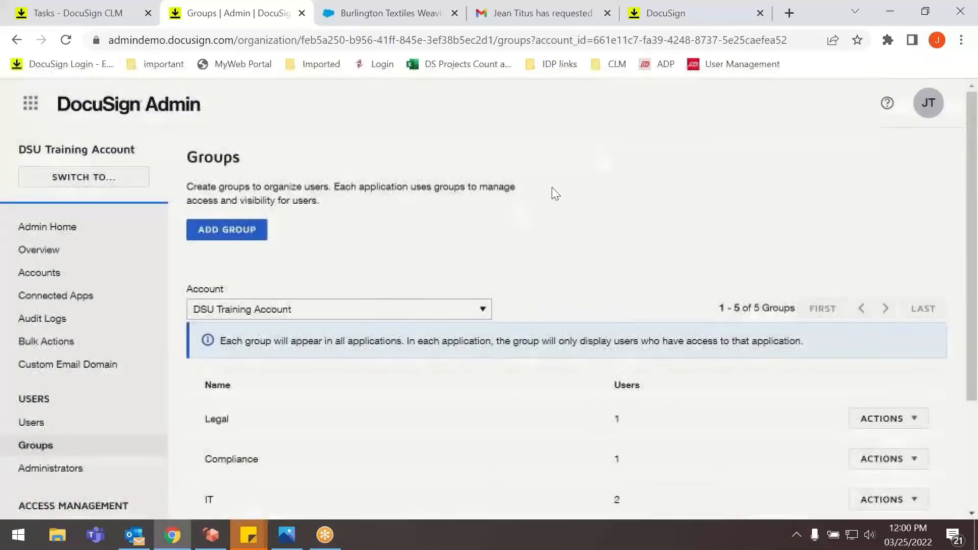
click(291, 311)
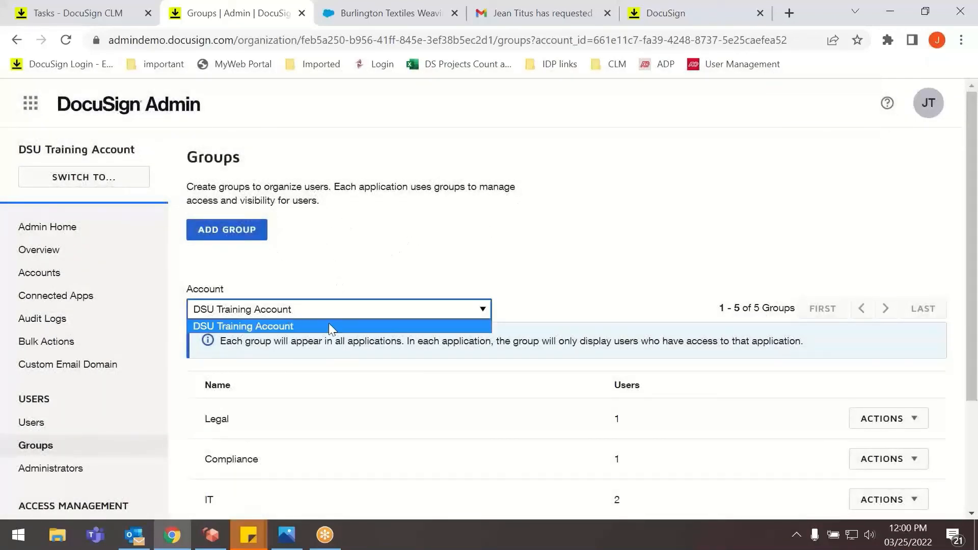
click(221, 235)
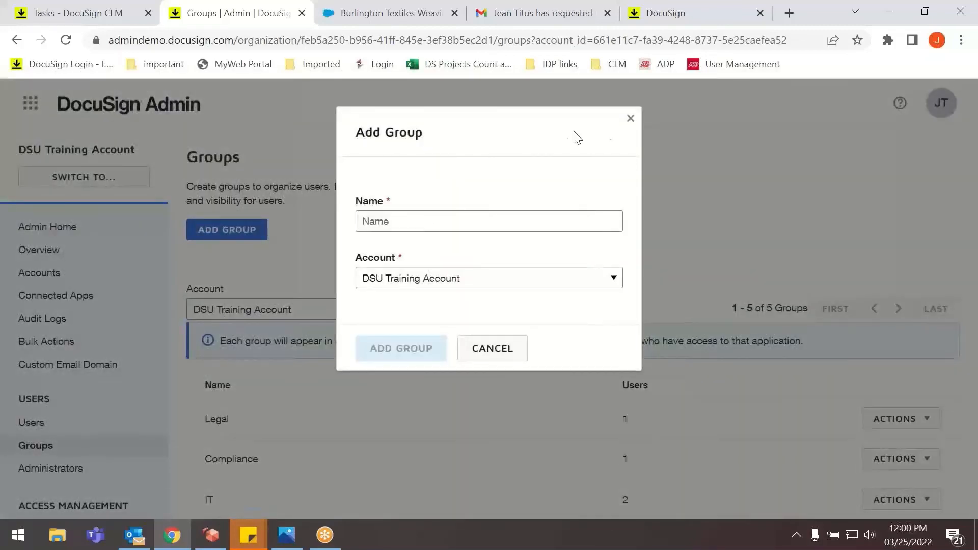
click(631, 123)
scroll(326, 312, down, 3)
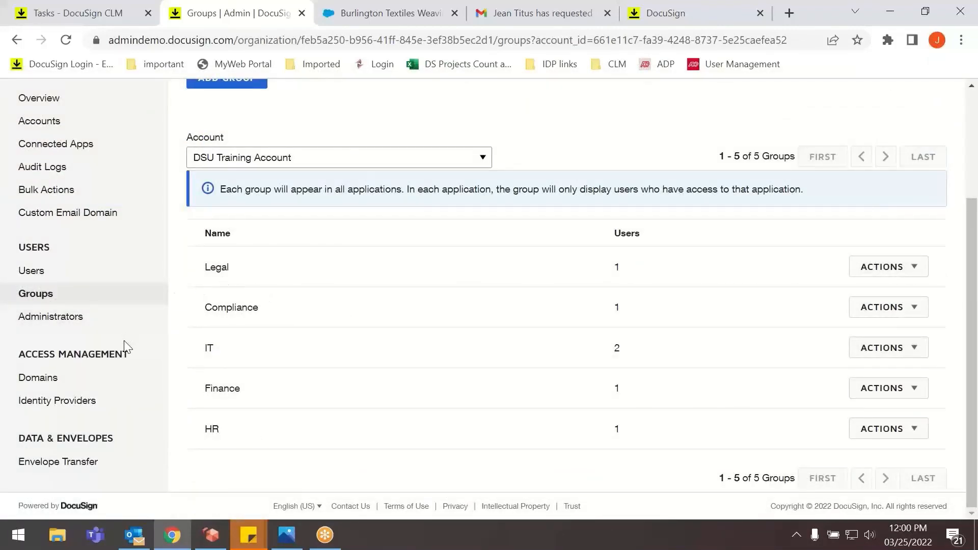
scroll(124, 345, up, 3)
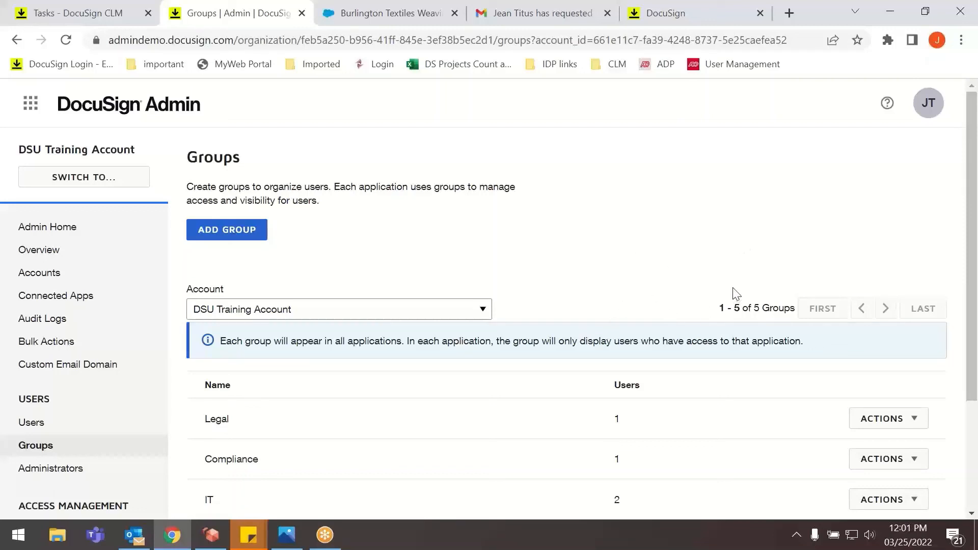
click(952, 285)
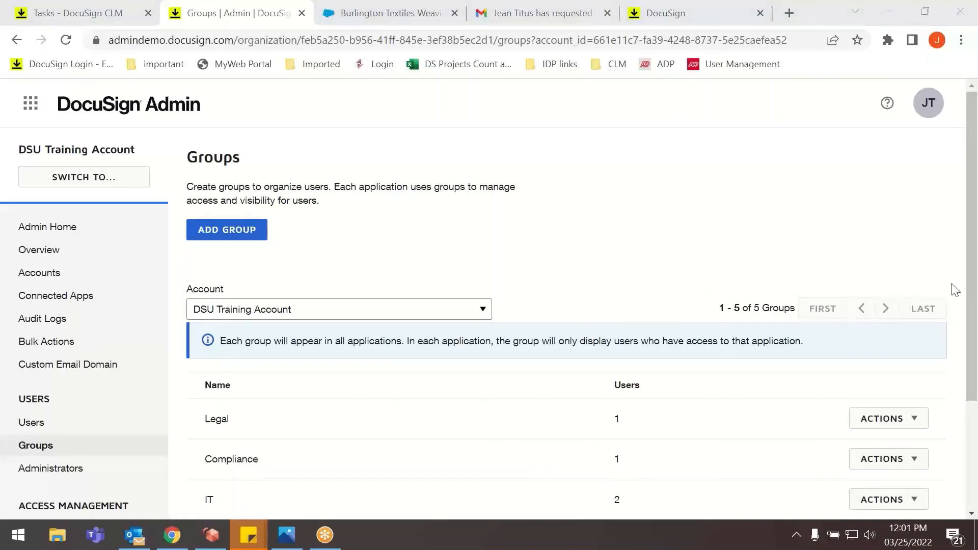